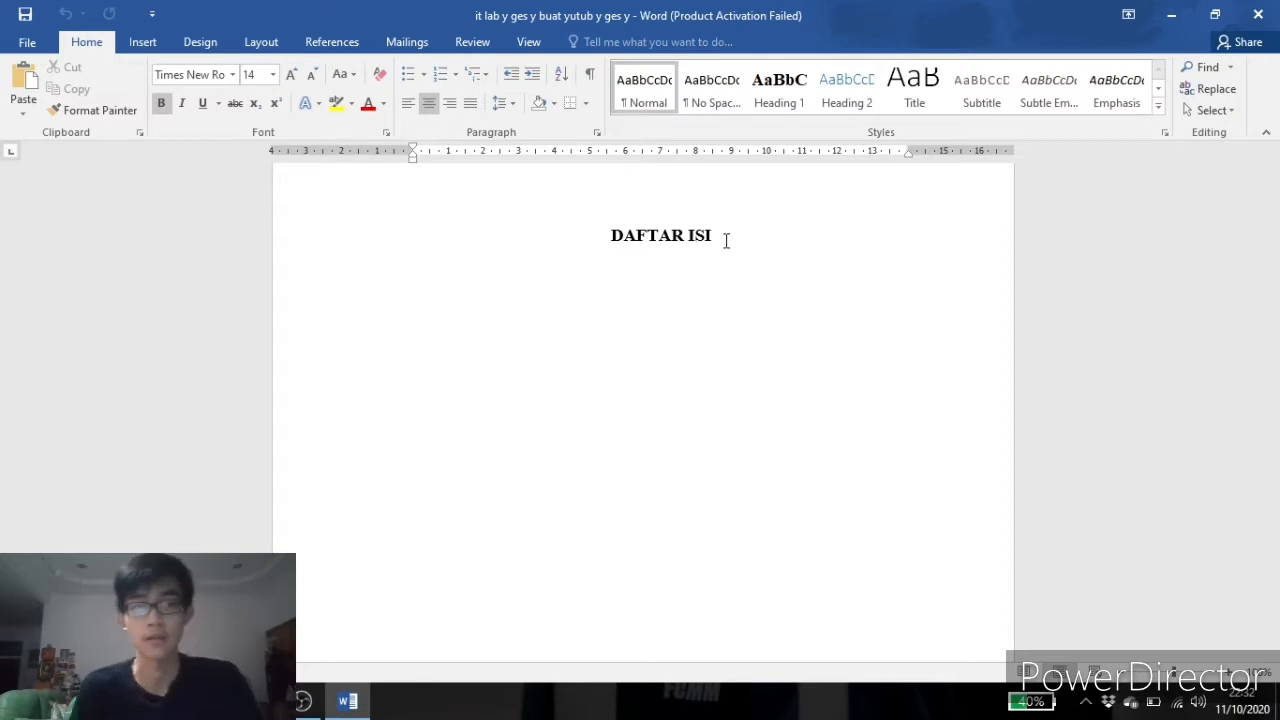
# Scroll through the opening pages of the report, from the cover page to the DAFTAR ISI page.
pyautogui.scroll(5, 743, 289)
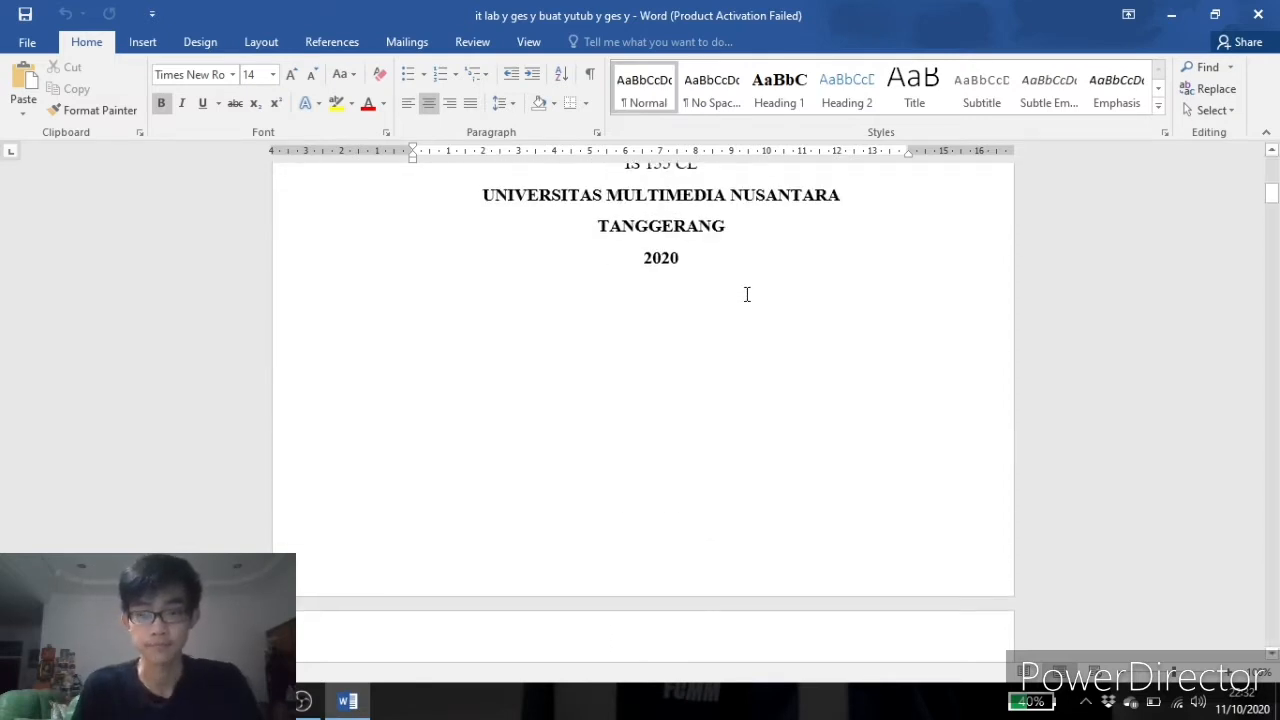
pyautogui.scroll(1, 746, 294)
pyautogui.scroll(-6, 746, 294)
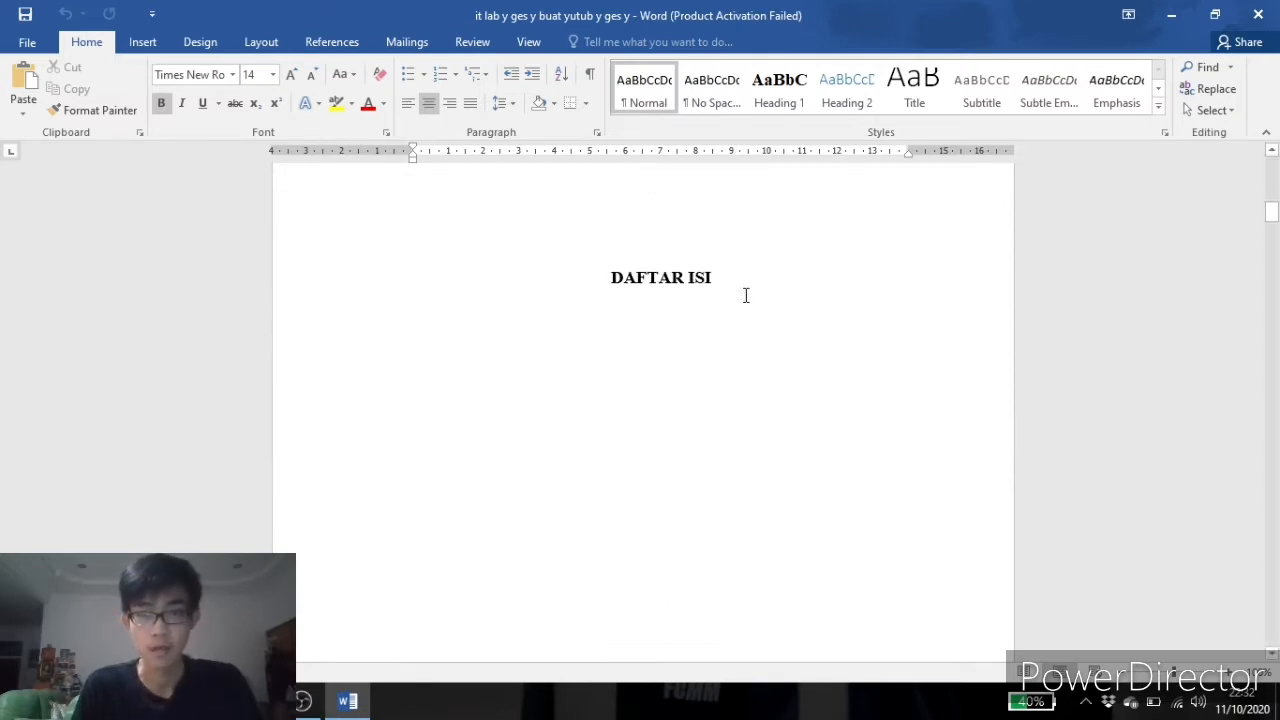
pyautogui.scroll(-2, 746, 295)
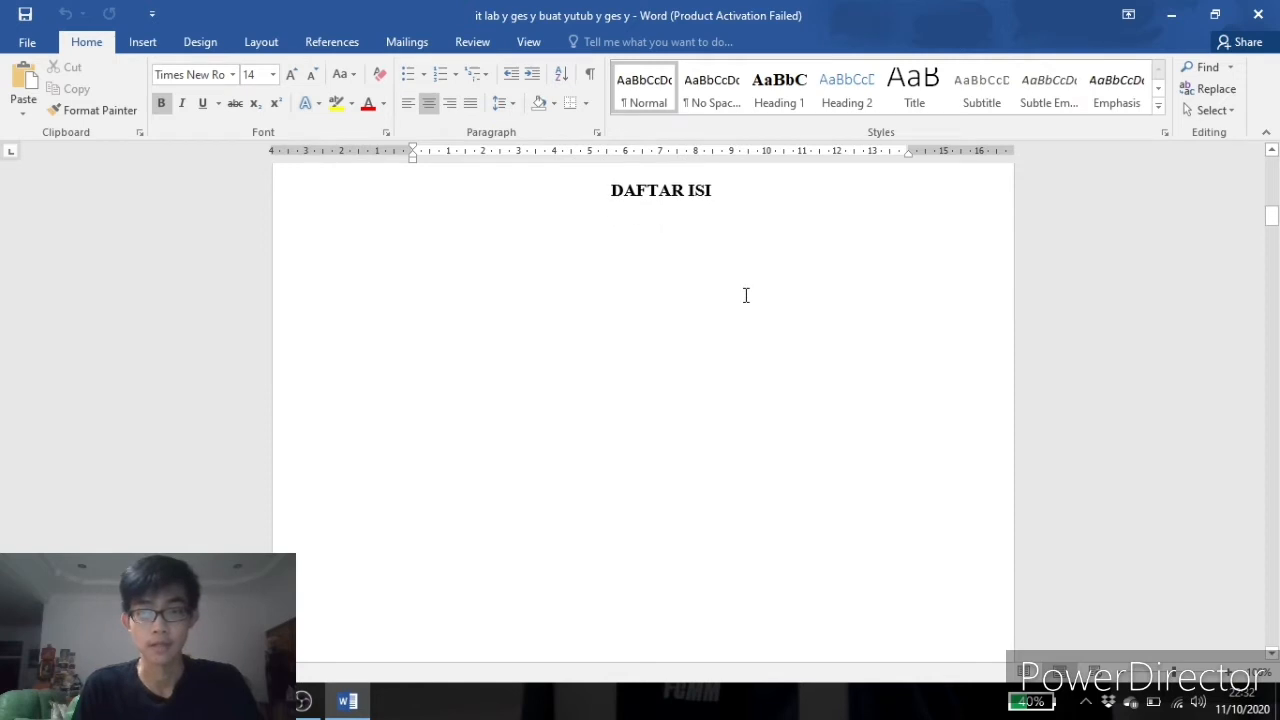
pyautogui.scroll(1, 746, 295)
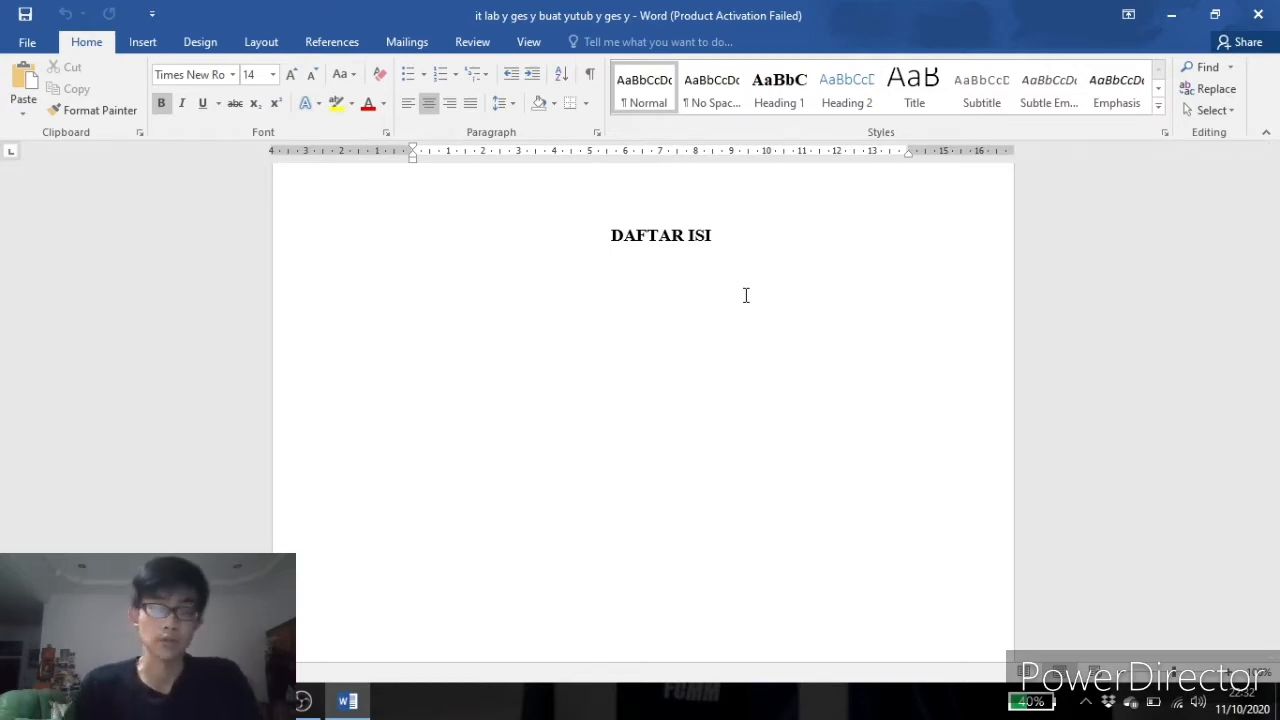
pyautogui.scroll(20, 797, 268)
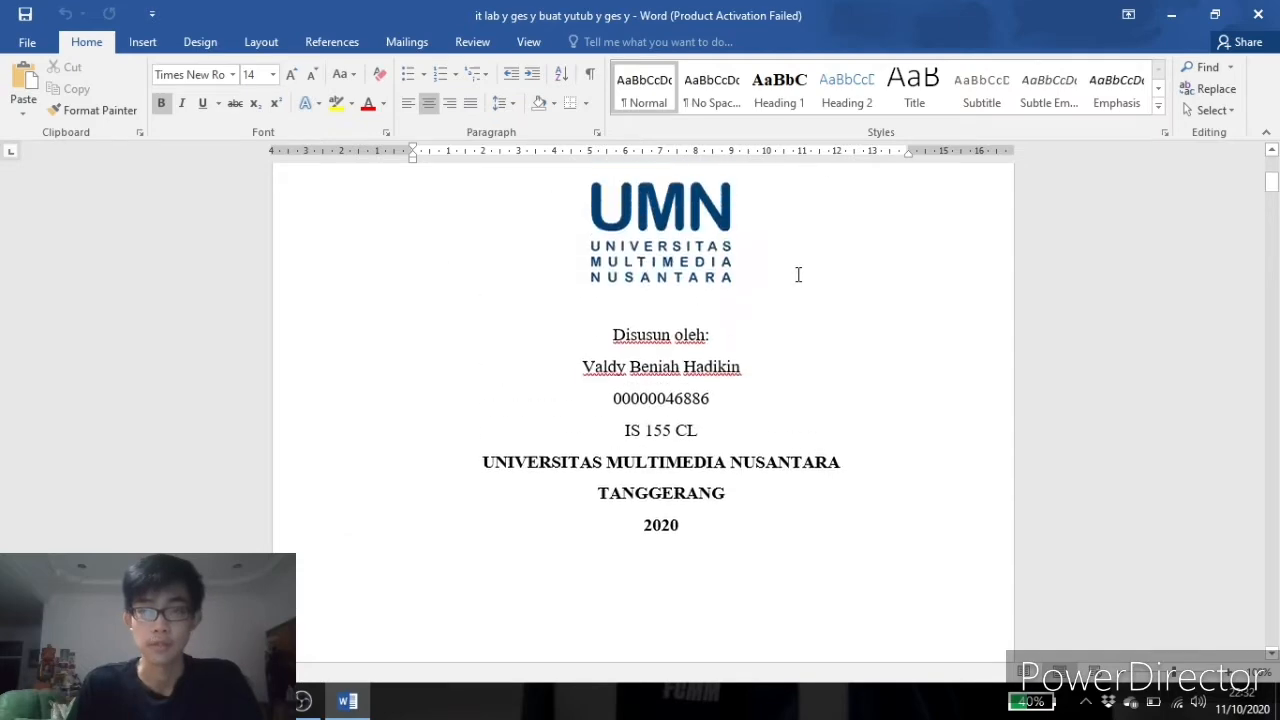
pyautogui.scroll(-20, 798, 274)
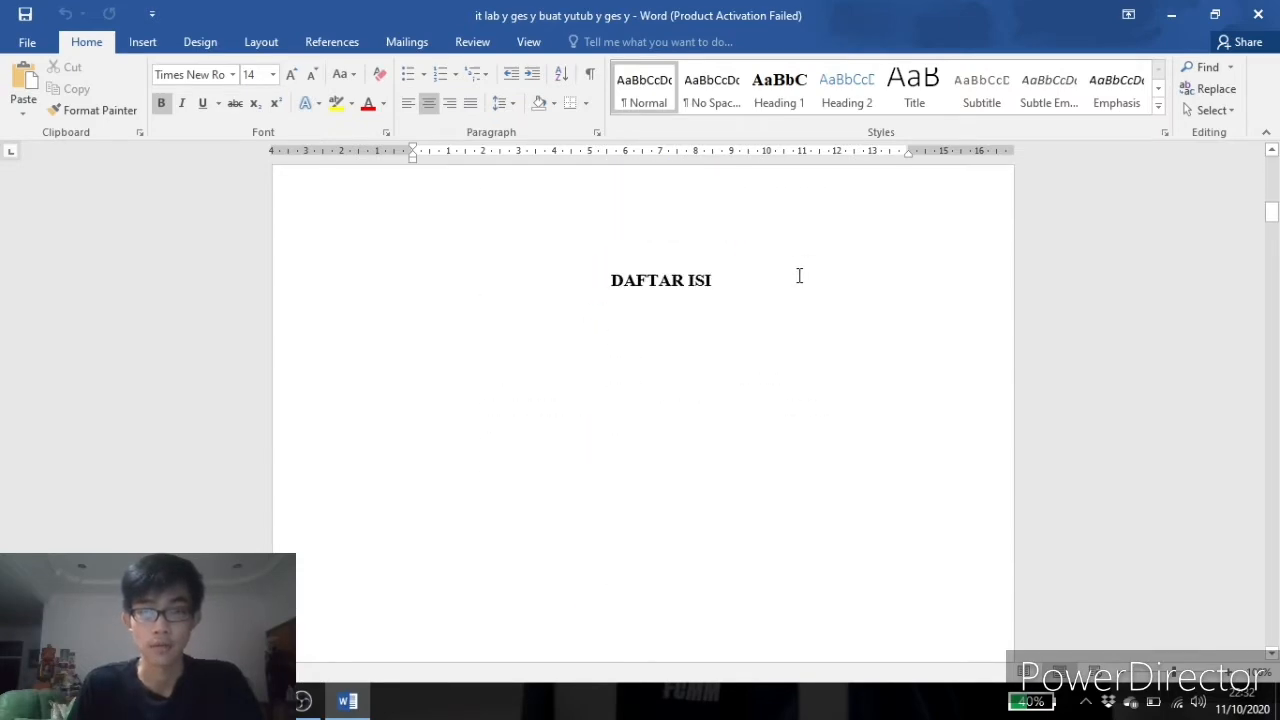
pyautogui.scroll(10, 805, 271)
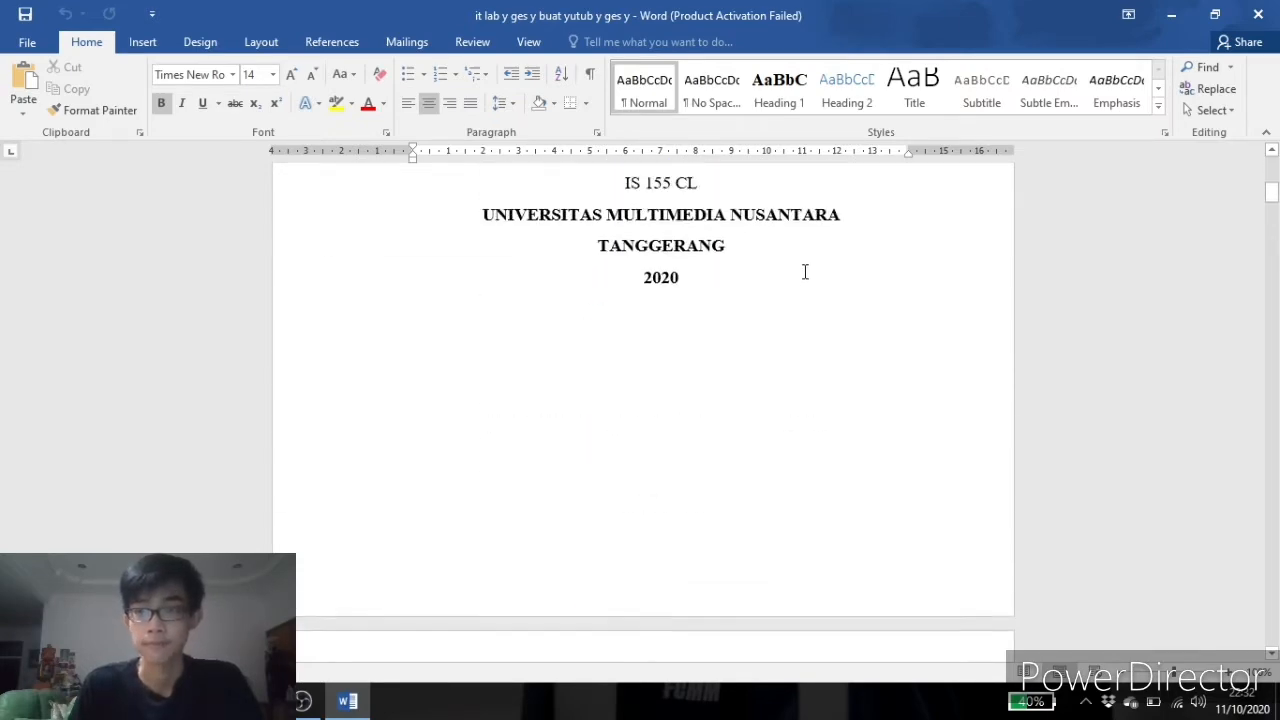
pyautogui.scroll(-10, 805, 271)
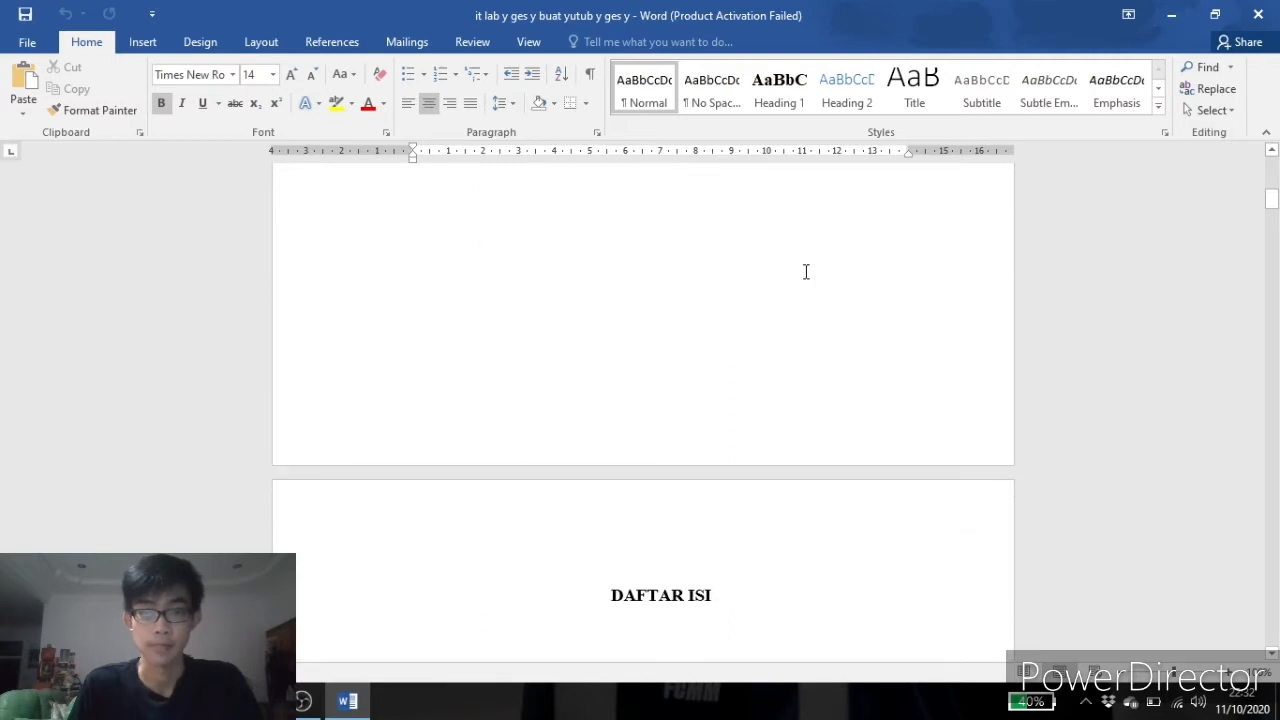
pyautogui.scroll(8, 805, 271)
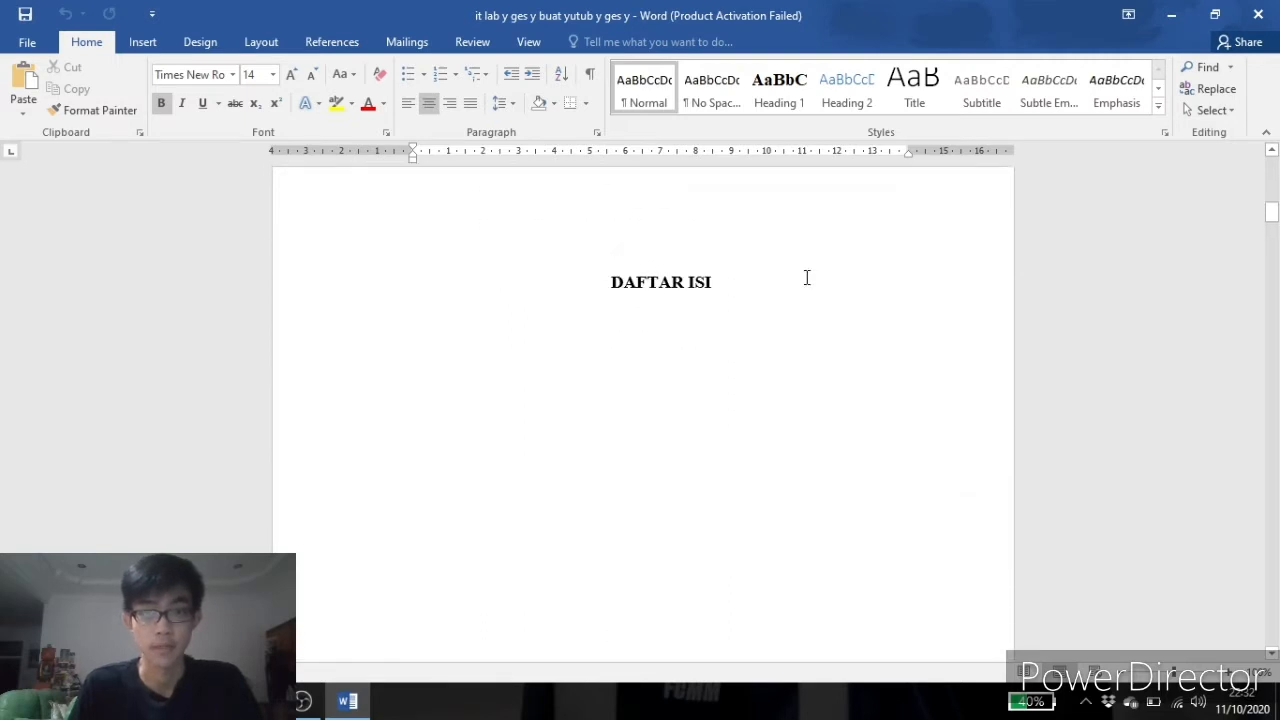
pyautogui.scroll(-3, 810, 310)
pyautogui.scroll(-1, 808, 306)
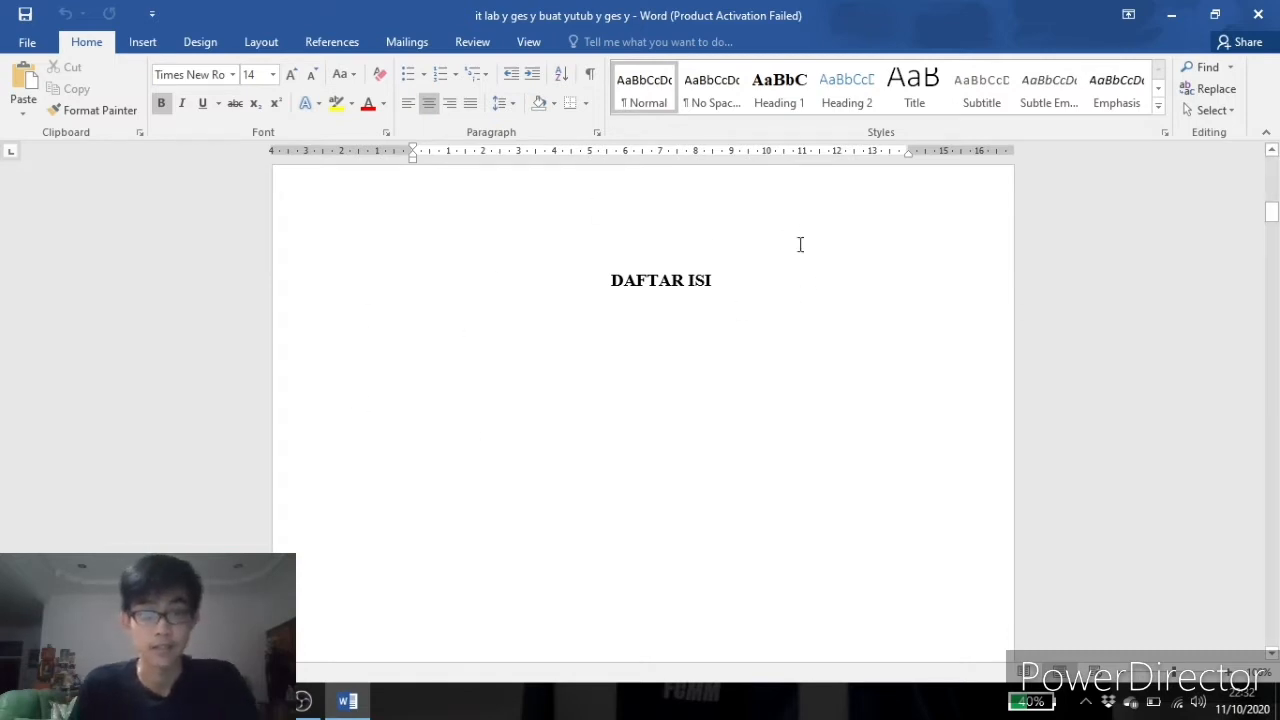
pyautogui.scroll(-10, 725, 308)
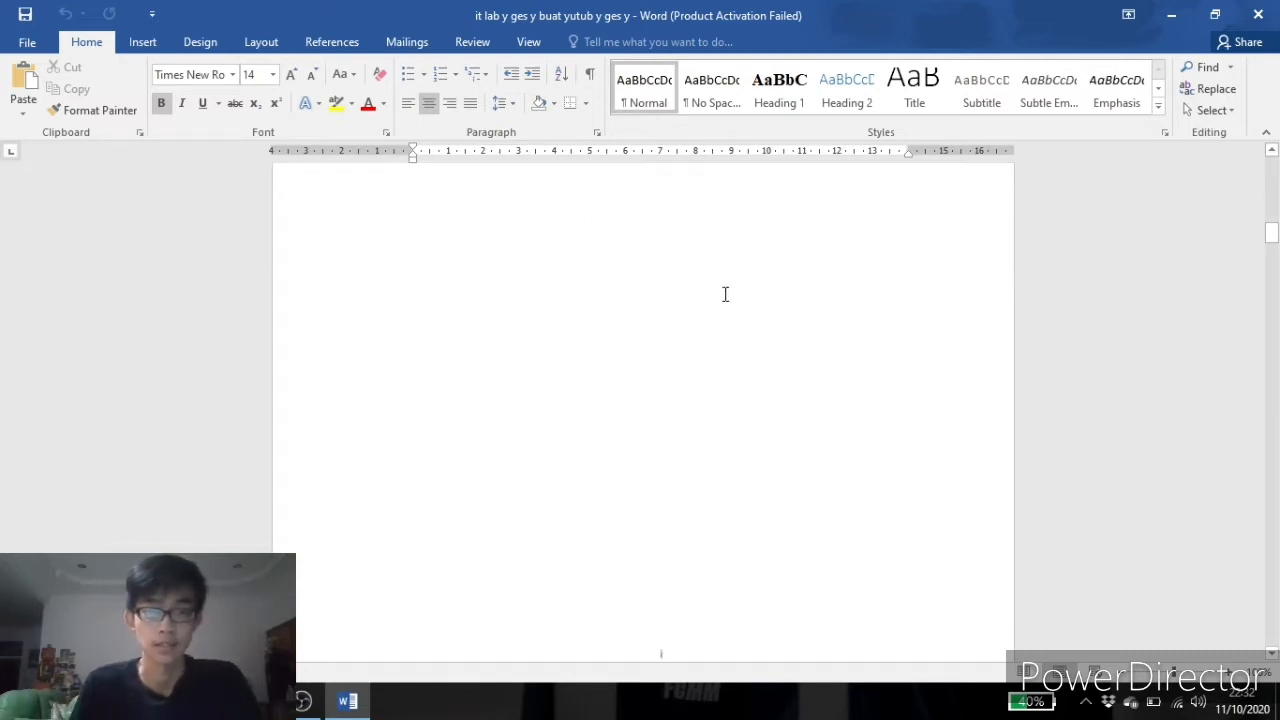
pyautogui.scroll(10, 740, 320)
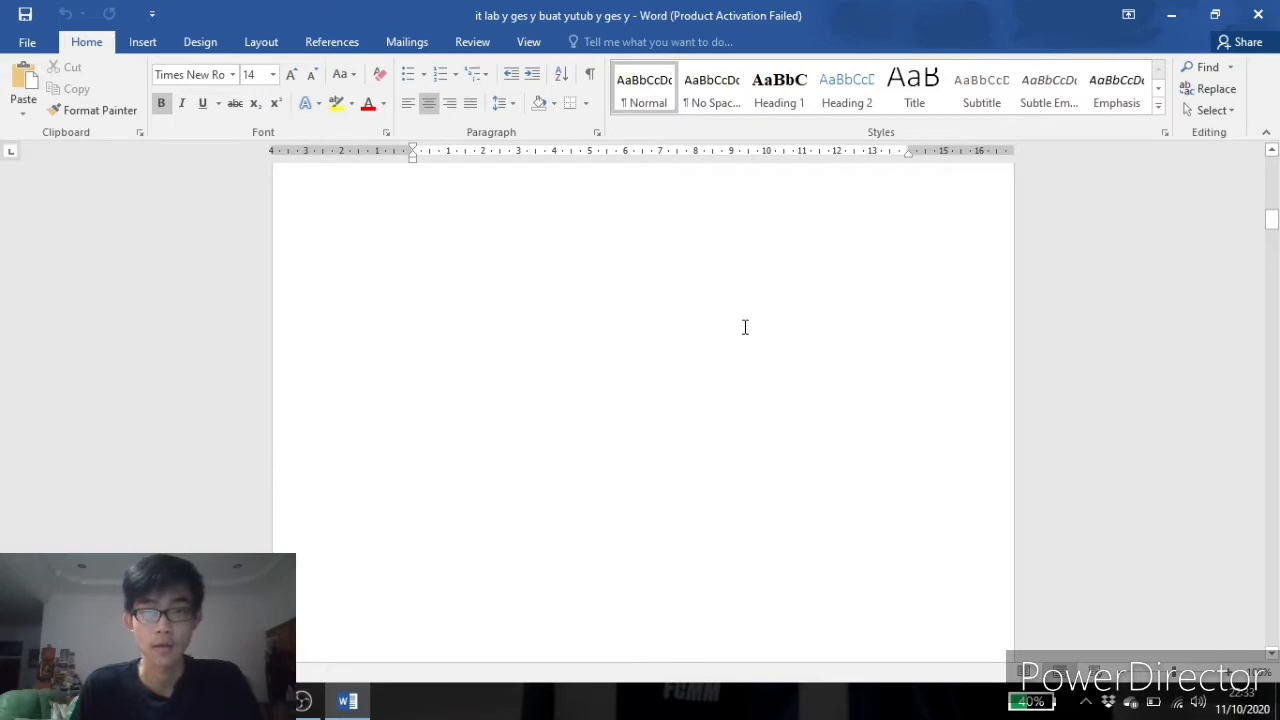
pyautogui.scroll(-3, 815, 303)
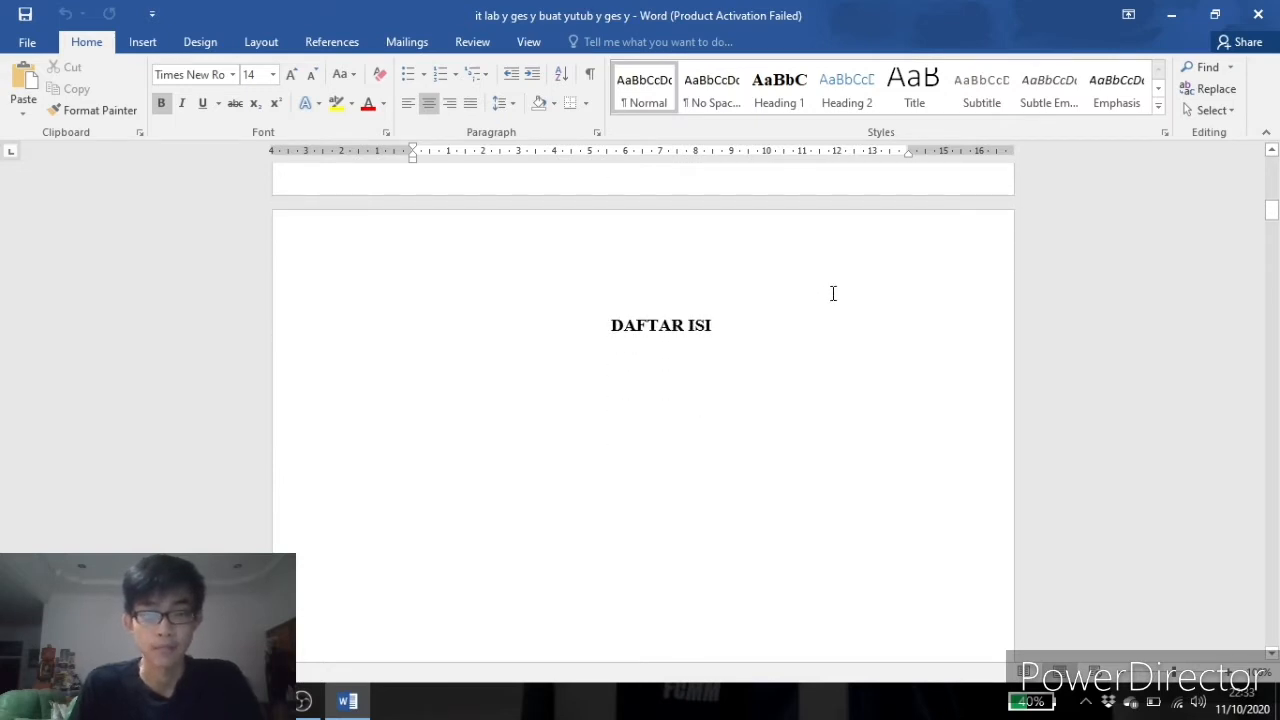
pyautogui.scroll(-20, 820, 295)
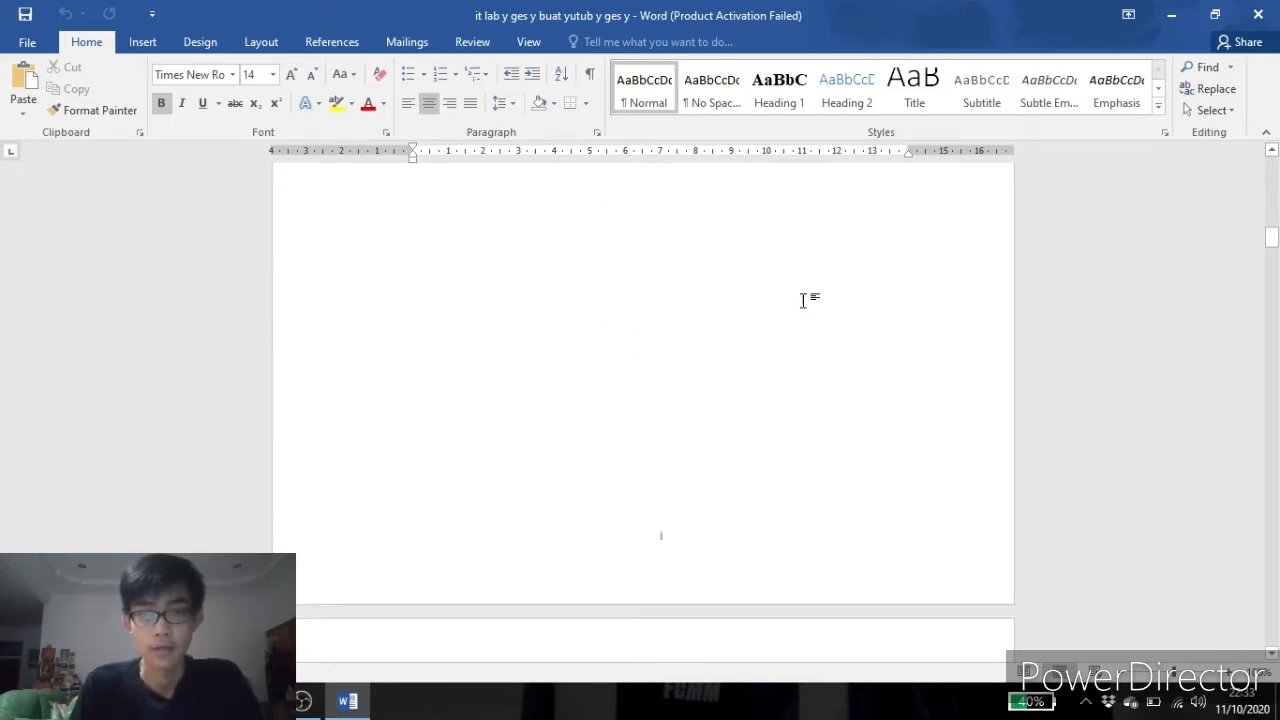
pyautogui.scroll(-1, 805, 300)
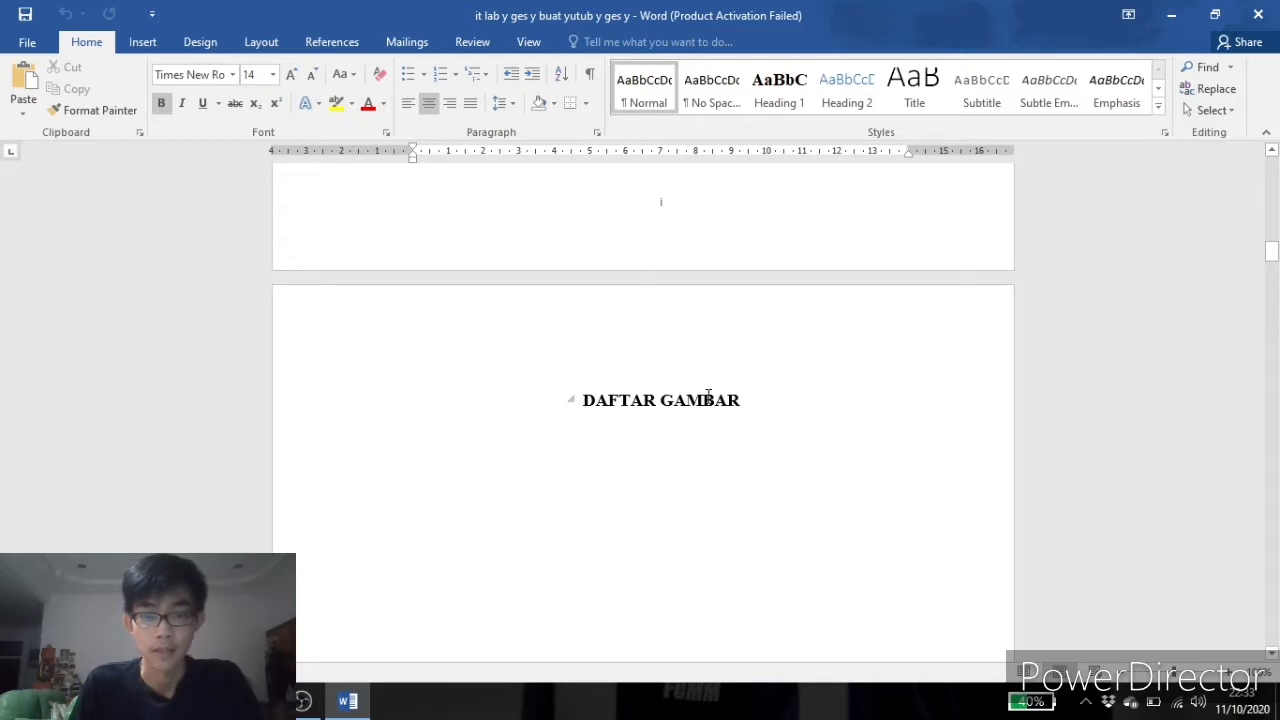
pyautogui.moveTo(740, 401); pyautogui.dragTo(606, 414)
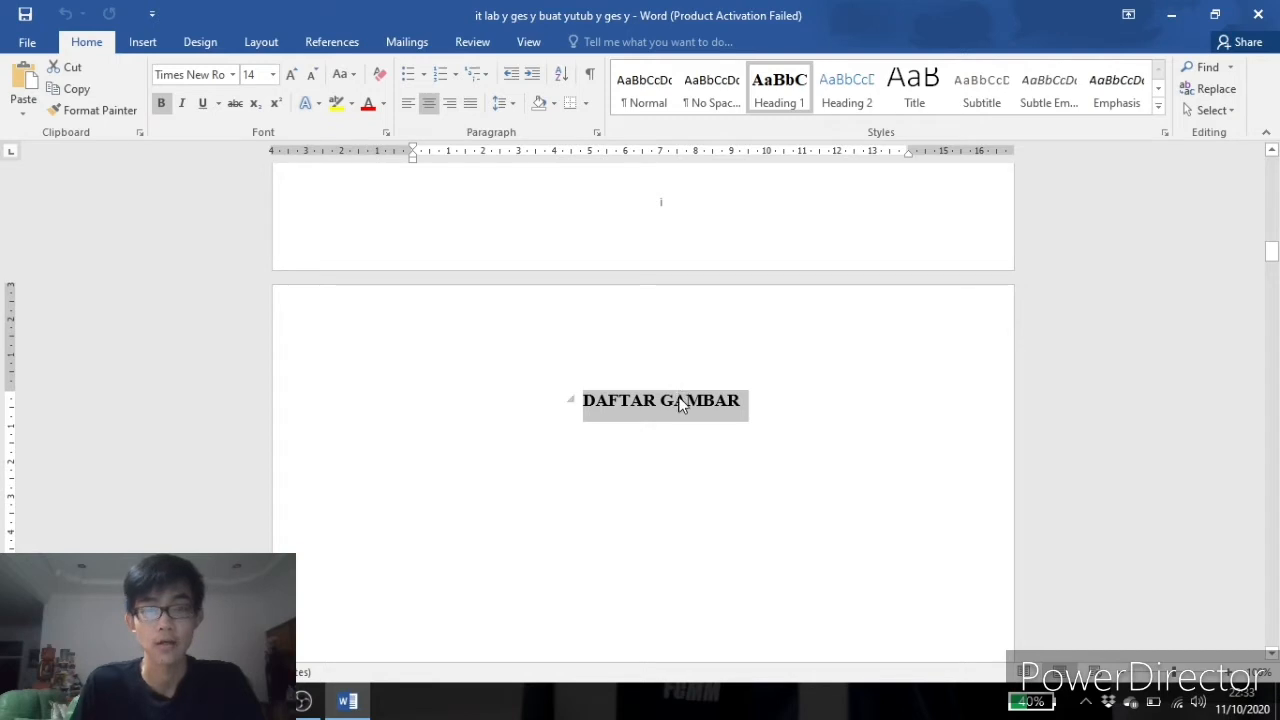
pyautogui.rightClick(777, 91)
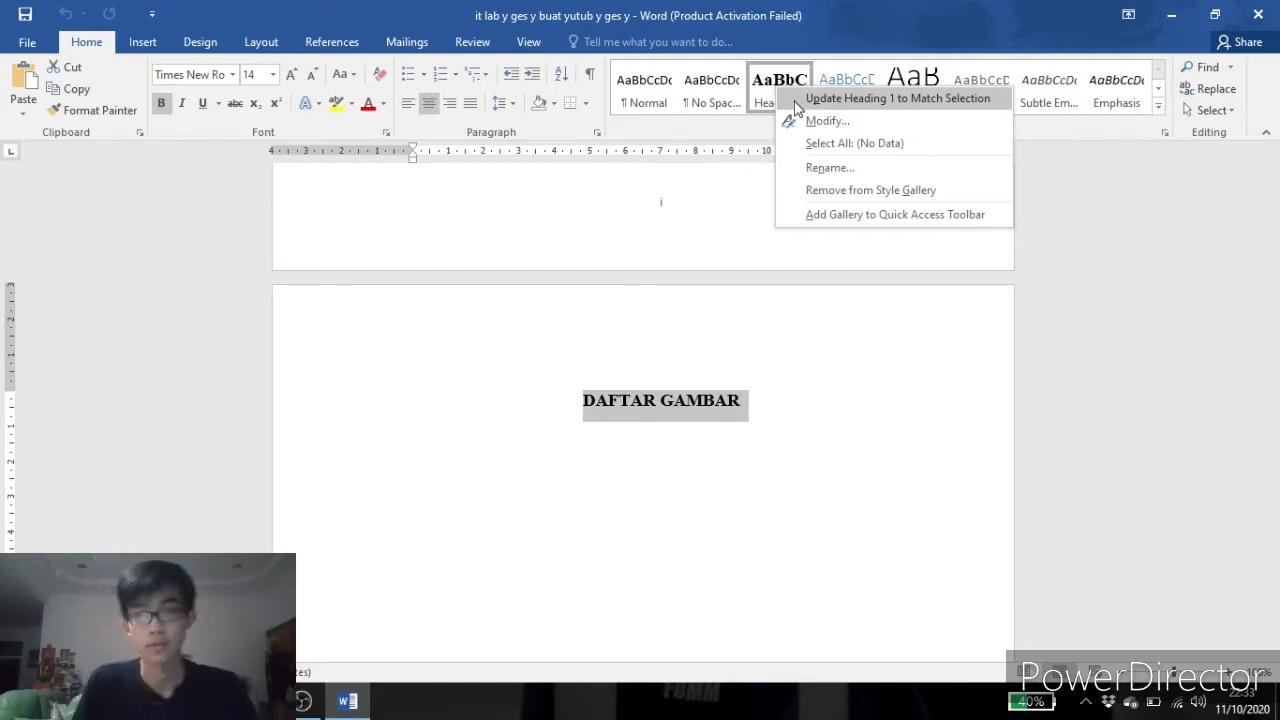
pyautogui.press('Escape')
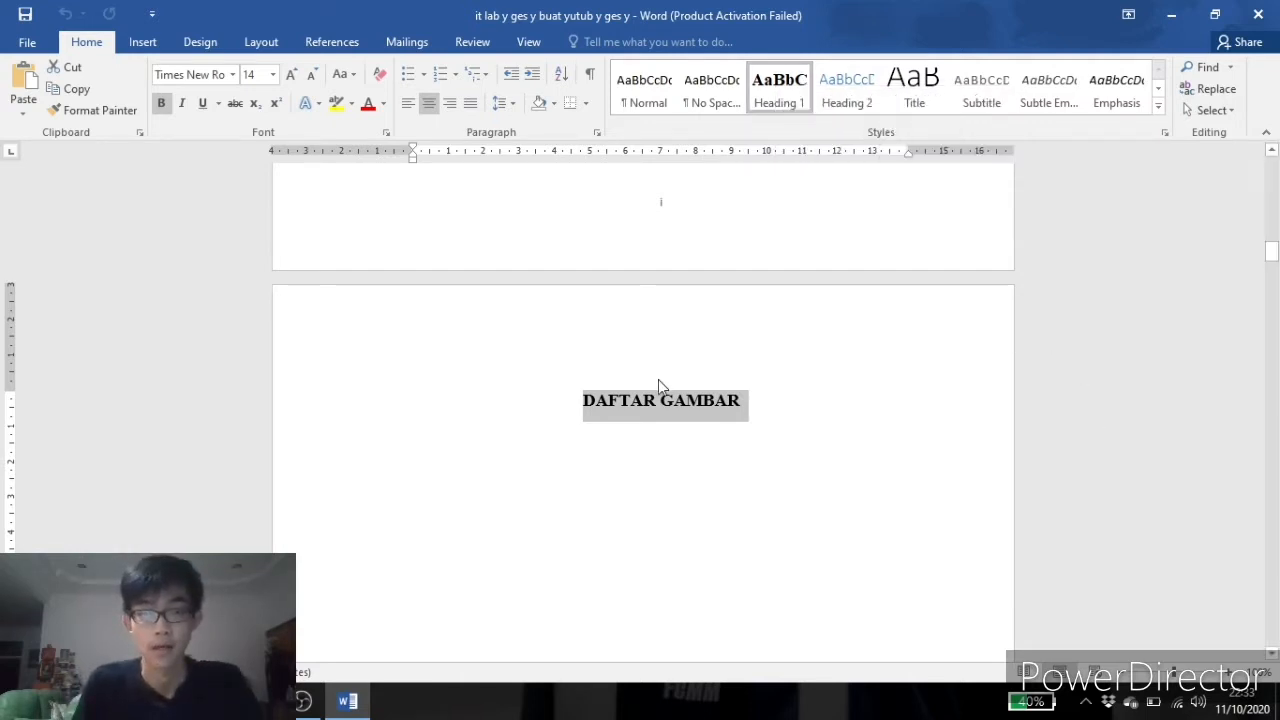
pyautogui.click(672, 456)
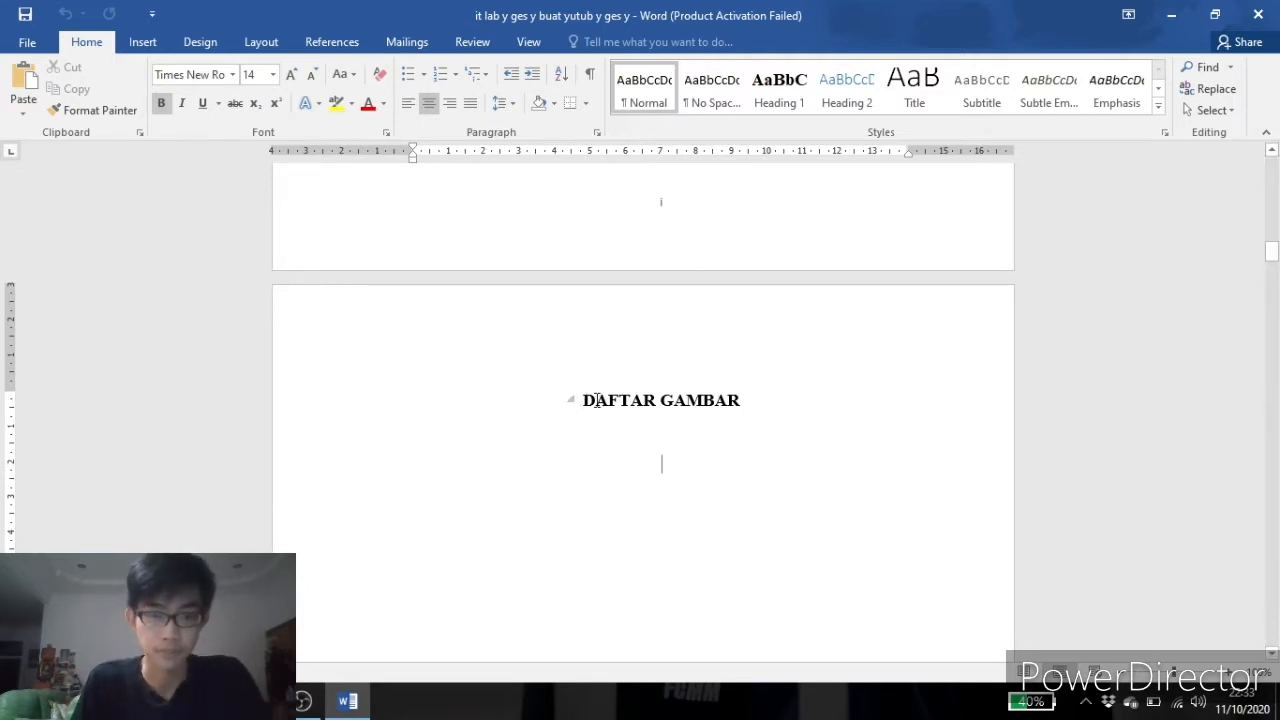
# Apply Heading 1 to the DAFTAR TABEL title by updating the Heading 1 style to match the selection.
pyautogui.scroll(-10, 597, 400)
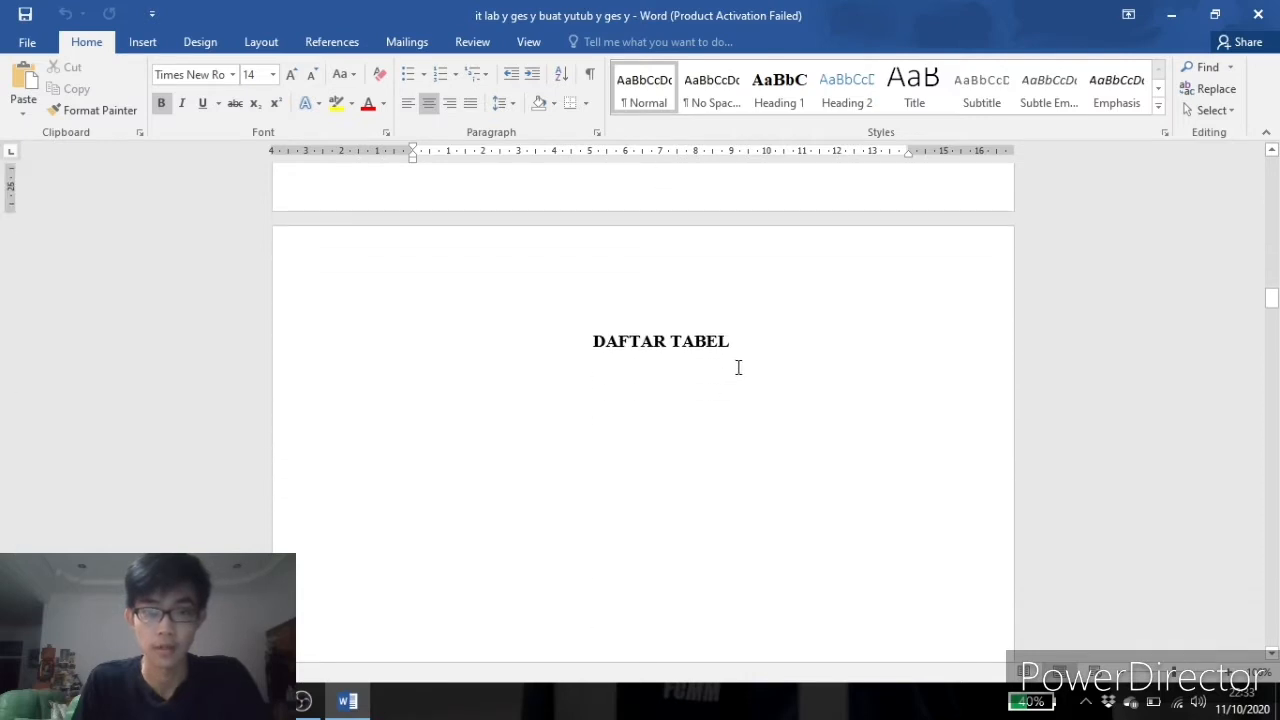
pyautogui.moveTo(731, 340); pyautogui.dragTo(631, 349)
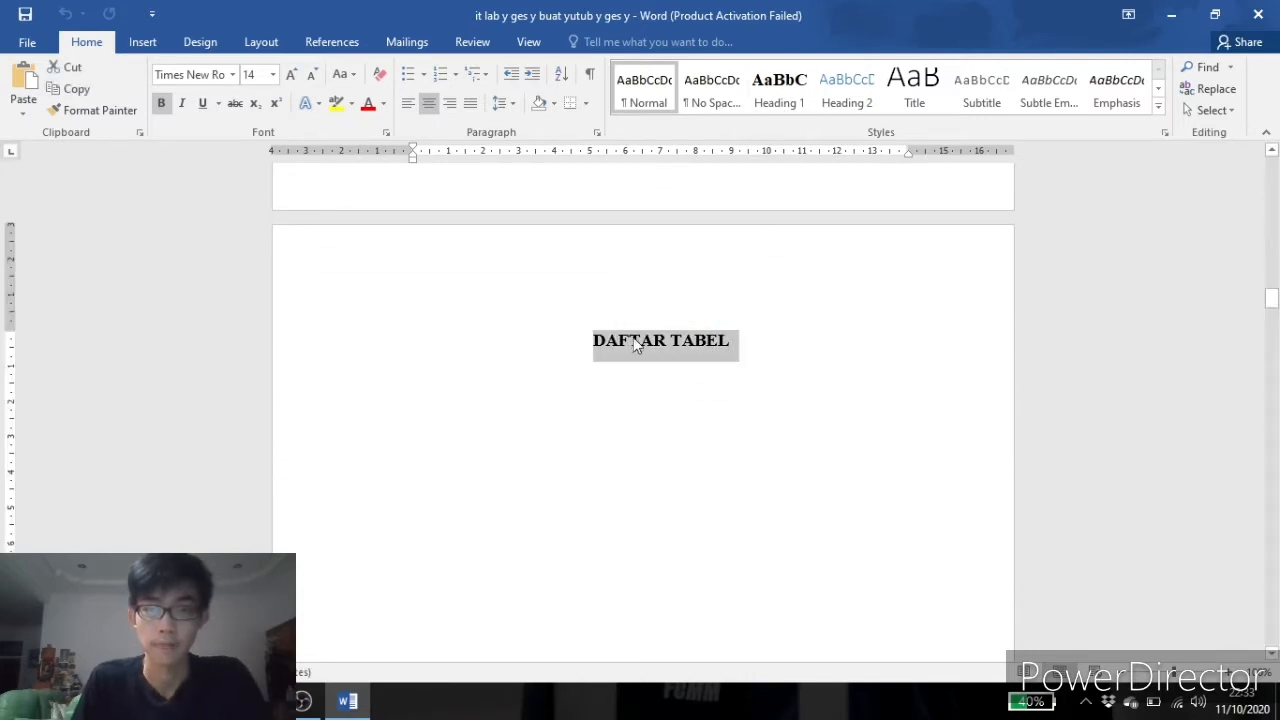
pyautogui.rightClick(779, 88)
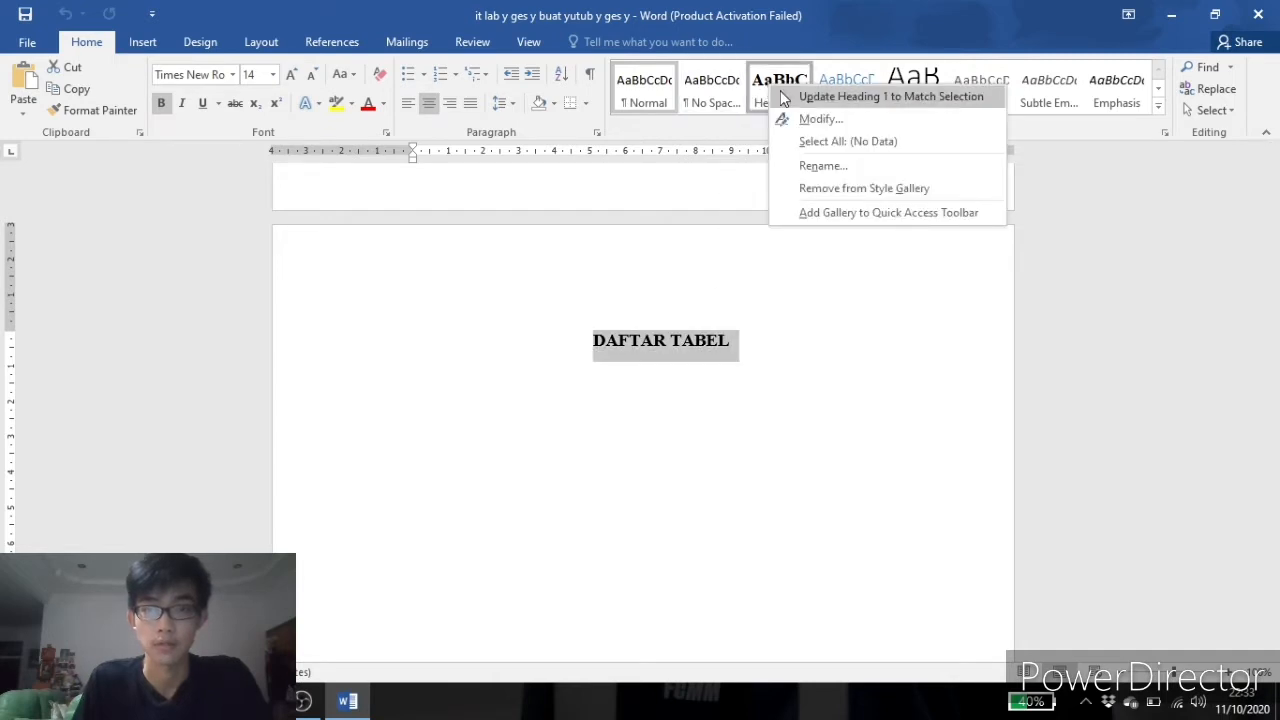
pyautogui.click(783, 97)
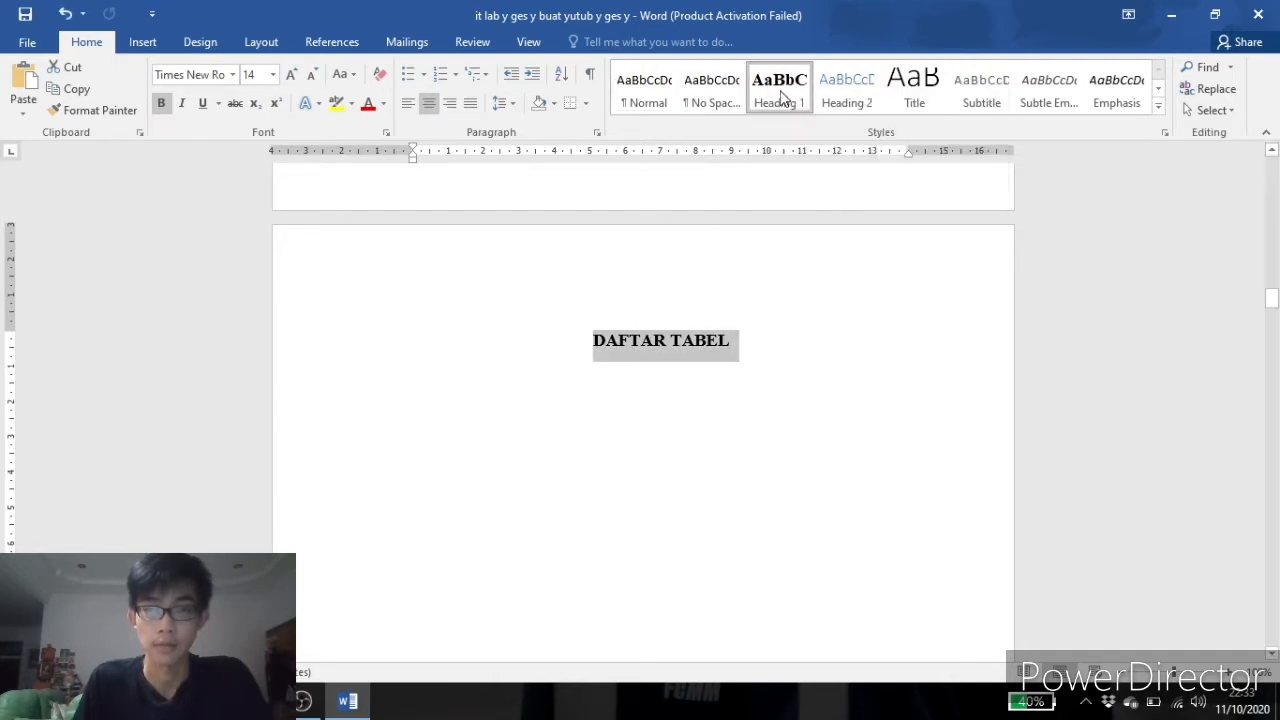
# Apply Heading 1 to the BAB 1 title by updating the Heading 1 style to match the selection.
pyautogui.scroll(-3, 788, 252)
pyautogui.scroll(-10, 788, 252)
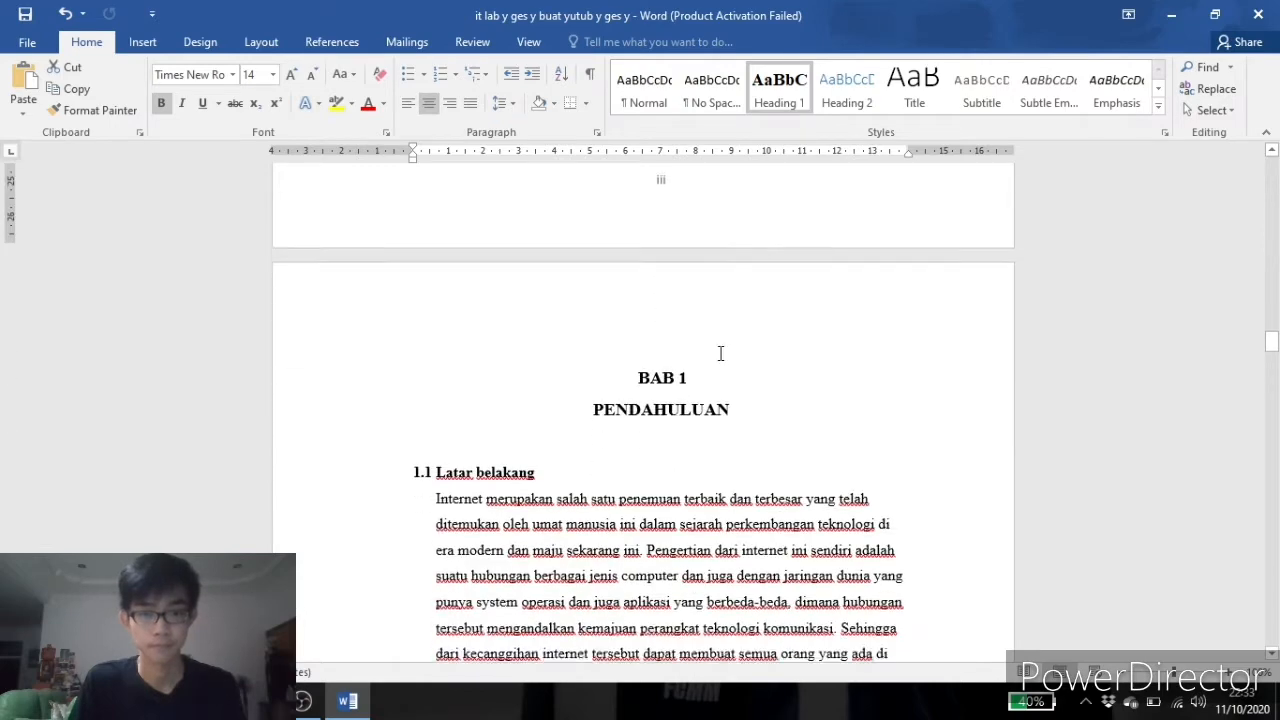
pyautogui.moveTo(683, 370); pyautogui.dragTo(638, 371)
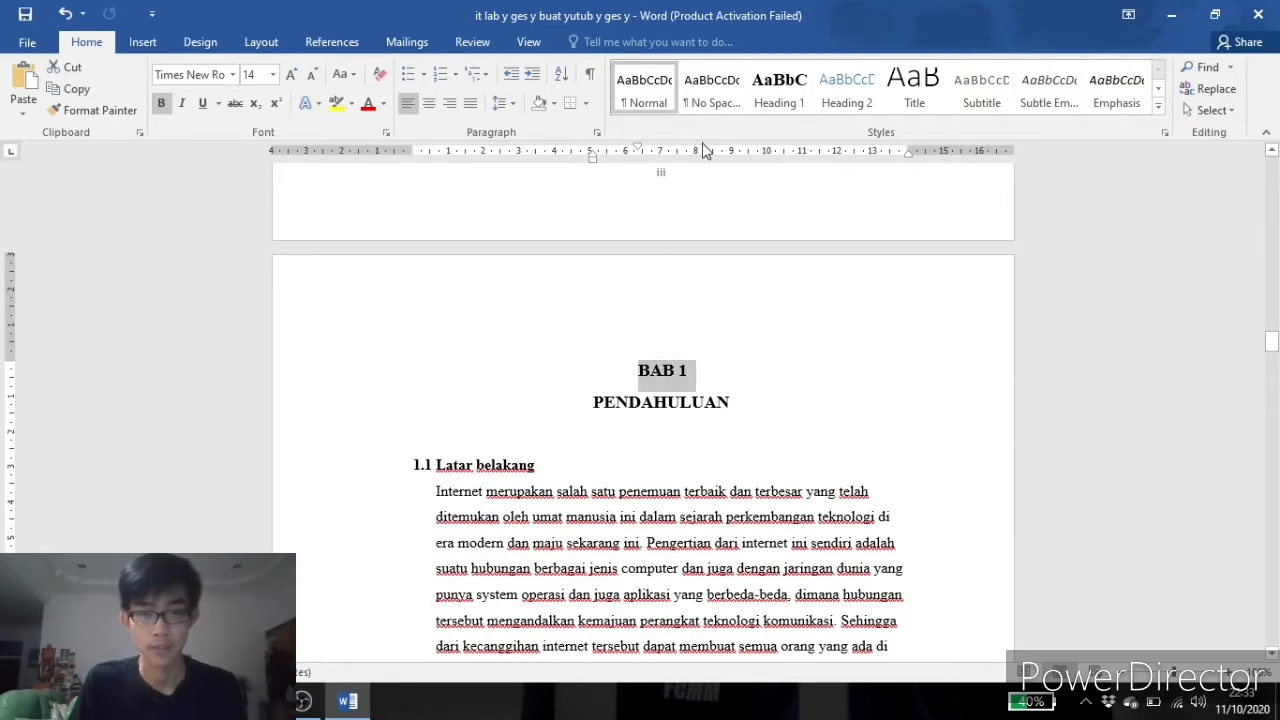
pyautogui.rightClick(779, 100)
pyautogui.click(780, 96)
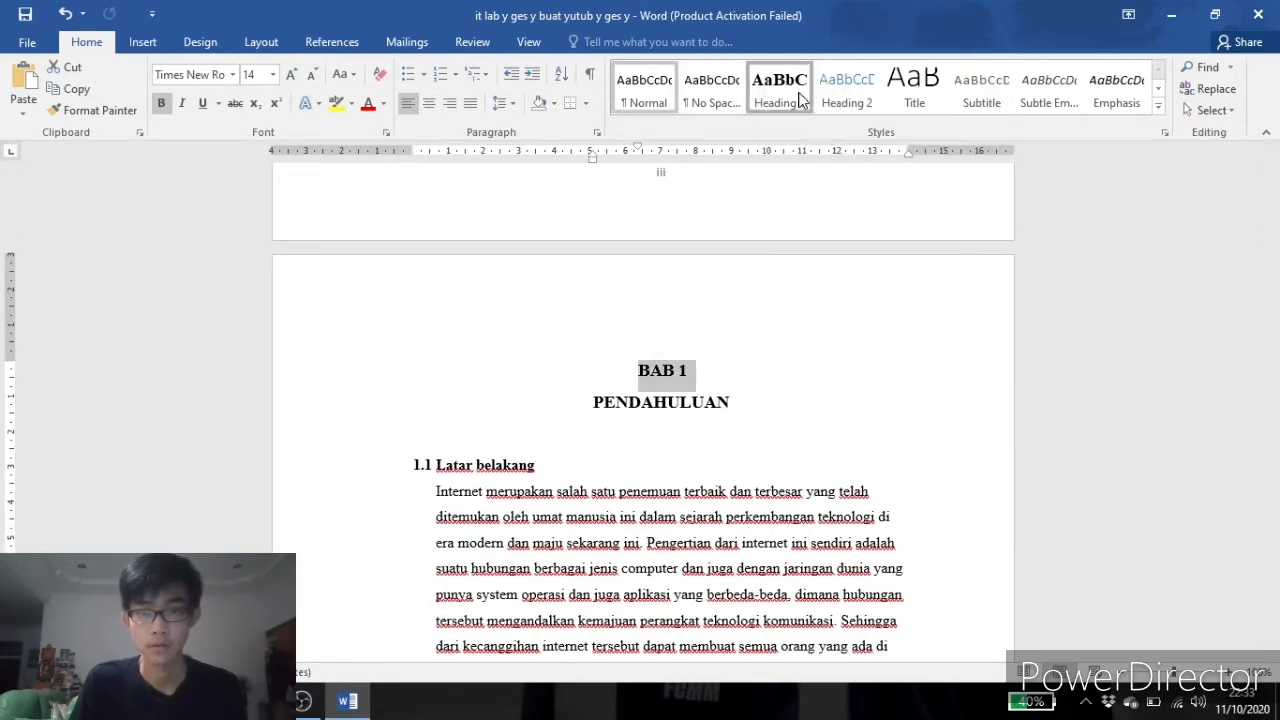
# Apply Heading 2 to the 1.1 Latar belakang subheading and update Heading 2 to match its formatting.
pyautogui.scroll(-2, 565, 350)
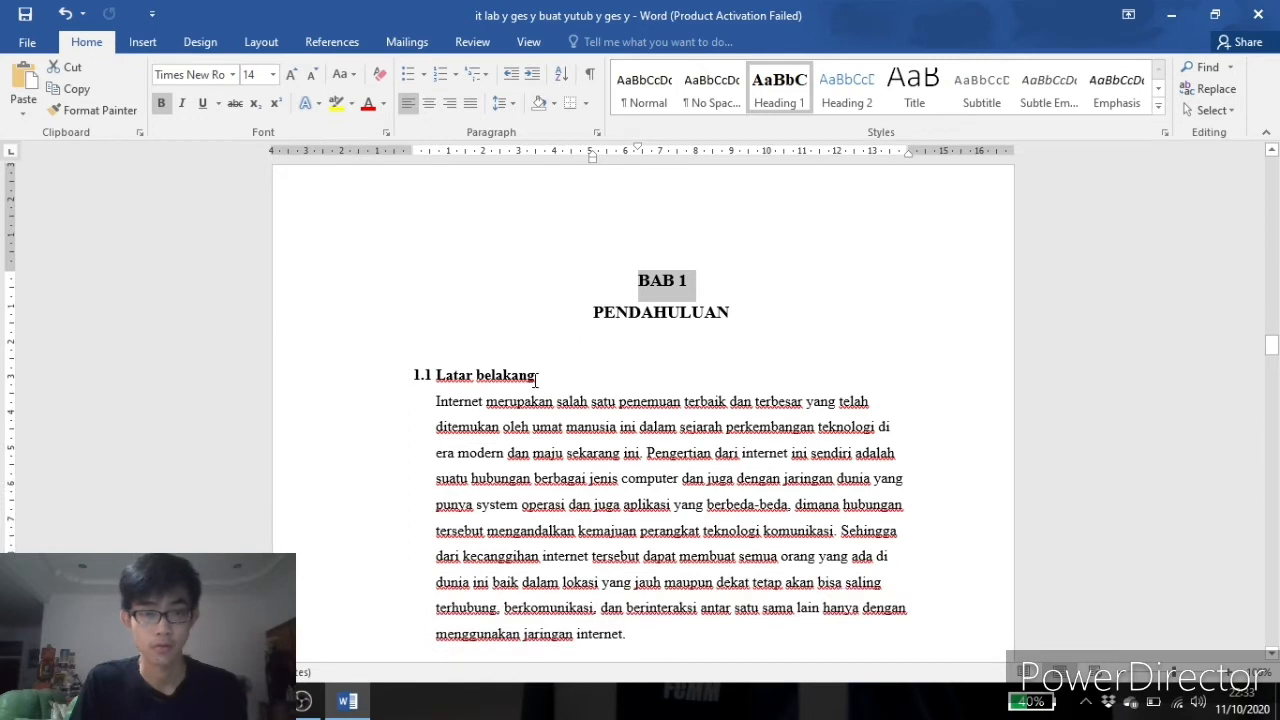
pyautogui.moveTo(542, 372); pyautogui.dragTo(416, 376)
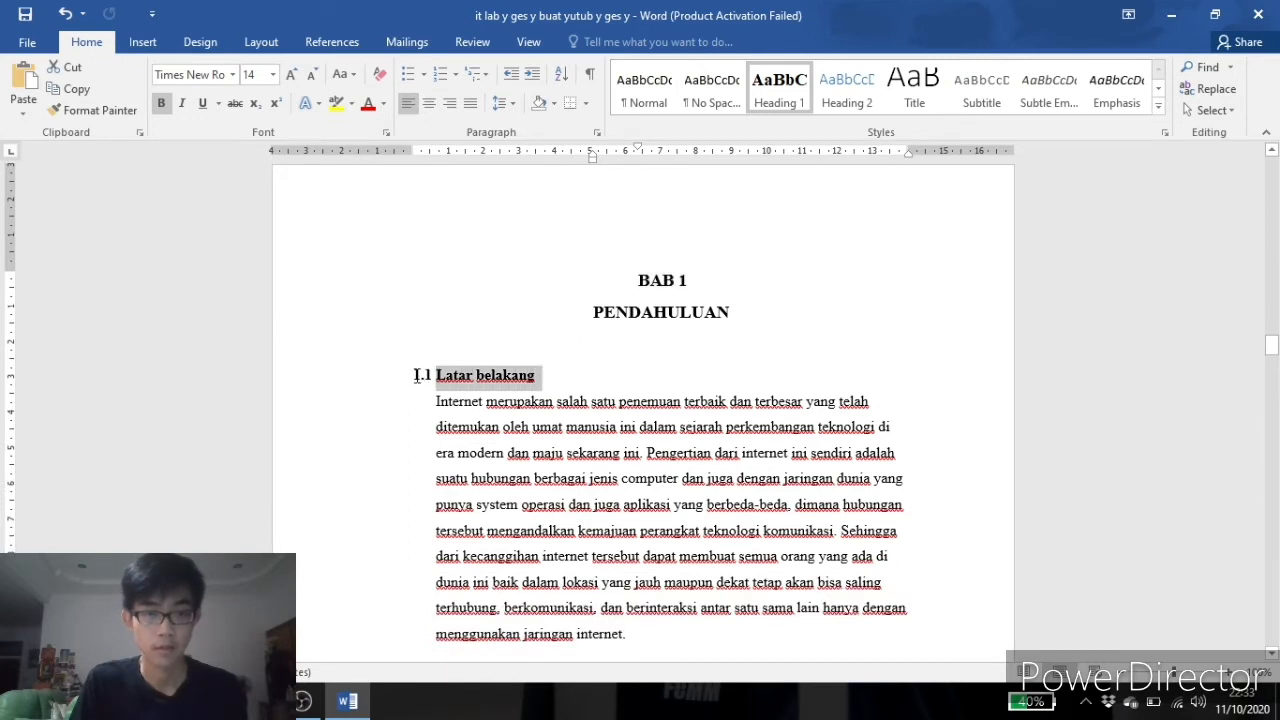
pyautogui.click(846, 80)
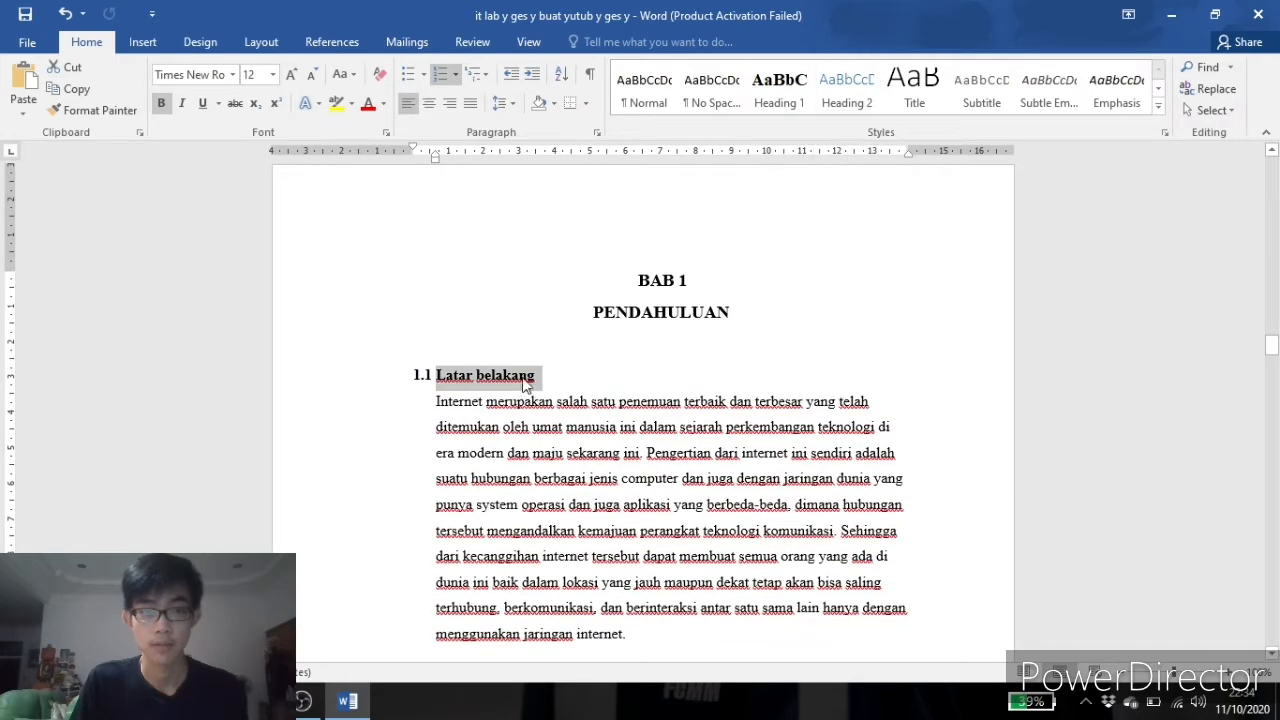
pyautogui.rightClick(842, 88)
pyautogui.click(846, 98)
# Apply Heading 1 to the BAB 2 title by updating the Heading 1 style to match the selection.
pyautogui.scroll(-12, 720, 360)
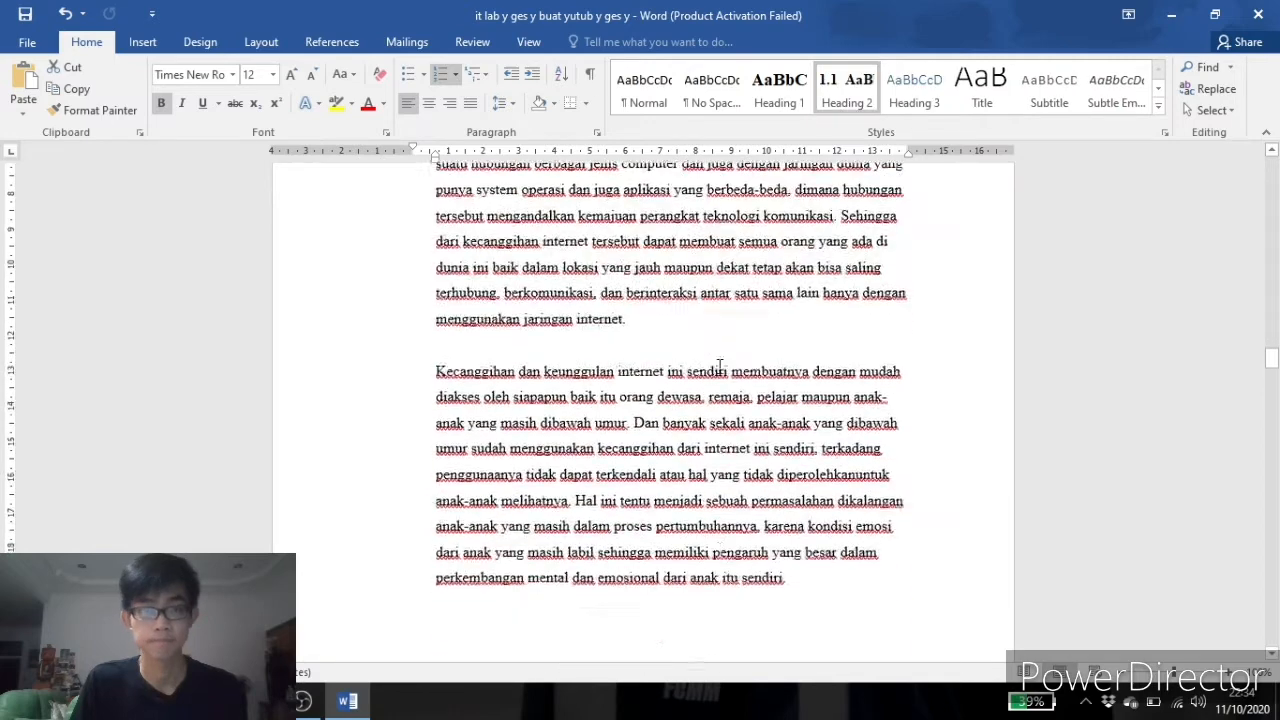
pyautogui.scroll(-3, 724, 329)
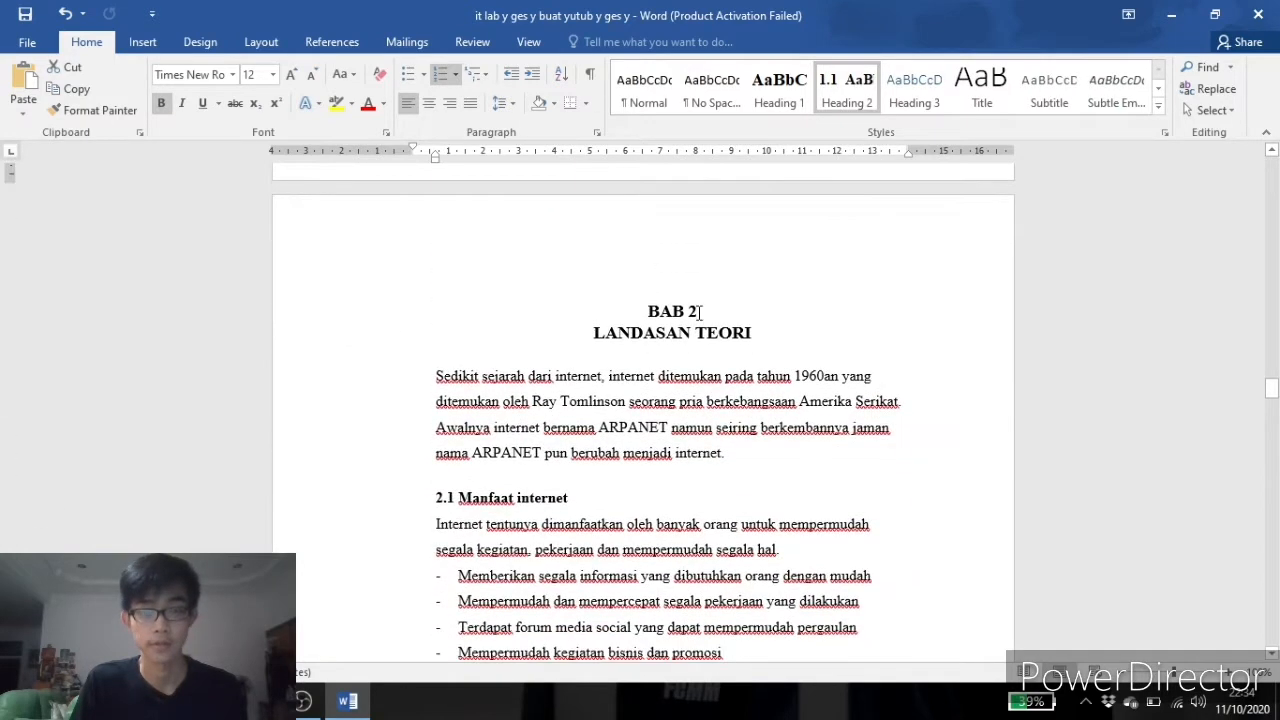
pyautogui.moveTo(700, 312); pyautogui.dragTo(648, 312)
pyautogui.rightClick(781, 95)
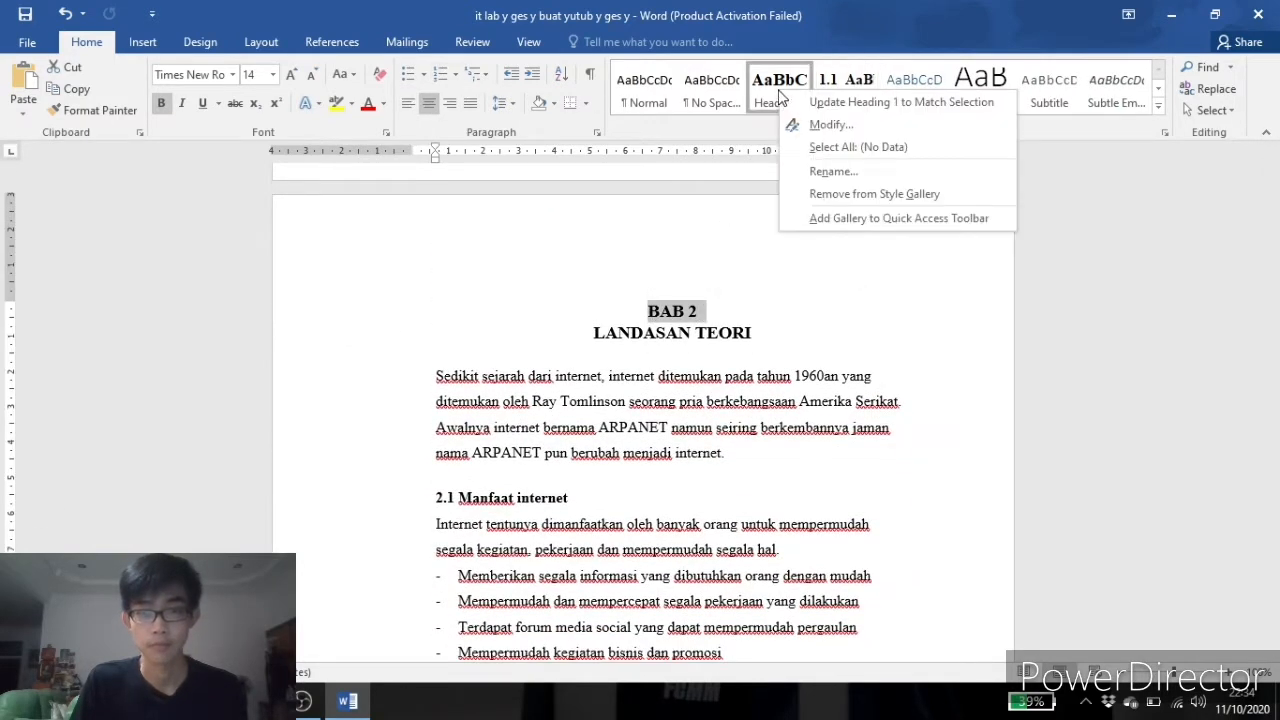
pyautogui.click(850, 102)
# Apply Heading 2 to the 2.1 Manfaat internet subheading by updating Heading 2 to match the selection.
pyautogui.scroll(-1, 563, 419)
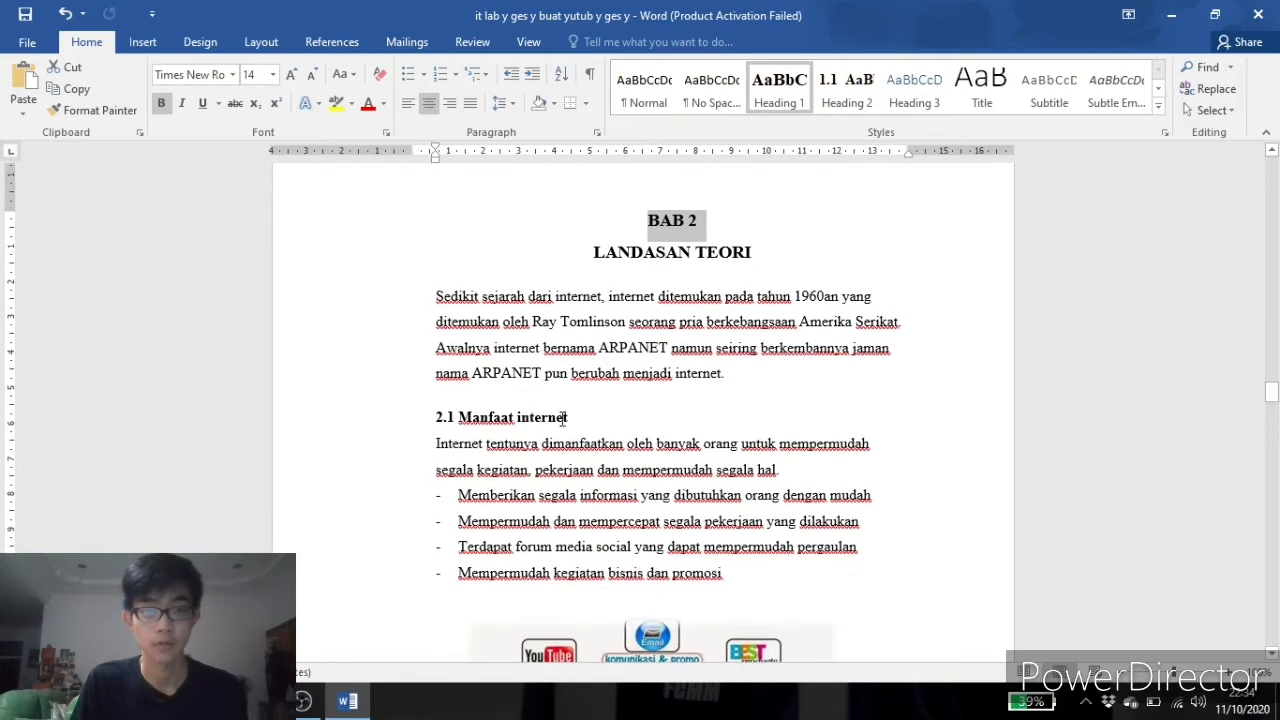
pyautogui.moveTo(572, 417); pyautogui.dragTo(434, 420)
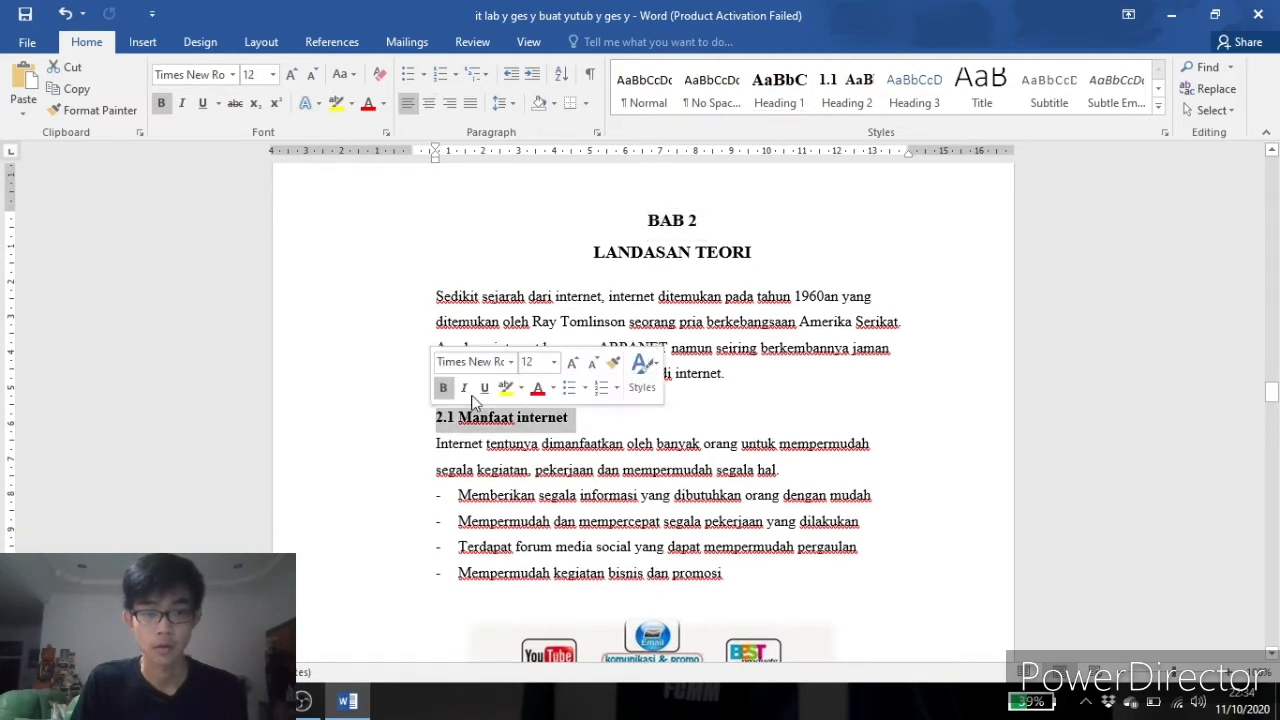
pyautogui.rightClick(846, 91)
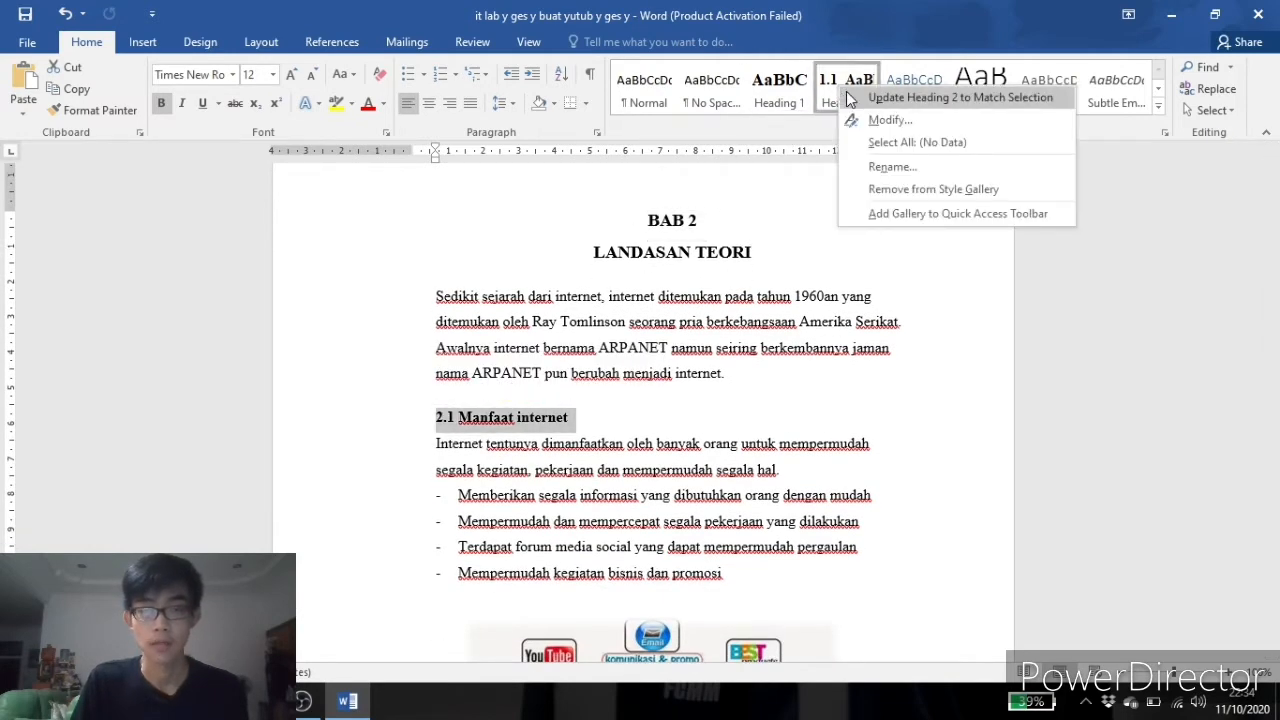
pyautogui.click(848, 95)
# Apply Heading 2 to the 2.2 Aplikasi yang dapat diakses dengan internet subheading by updating Heading 2 to match it.
pyautogui.scroll(-4, 741, 312)
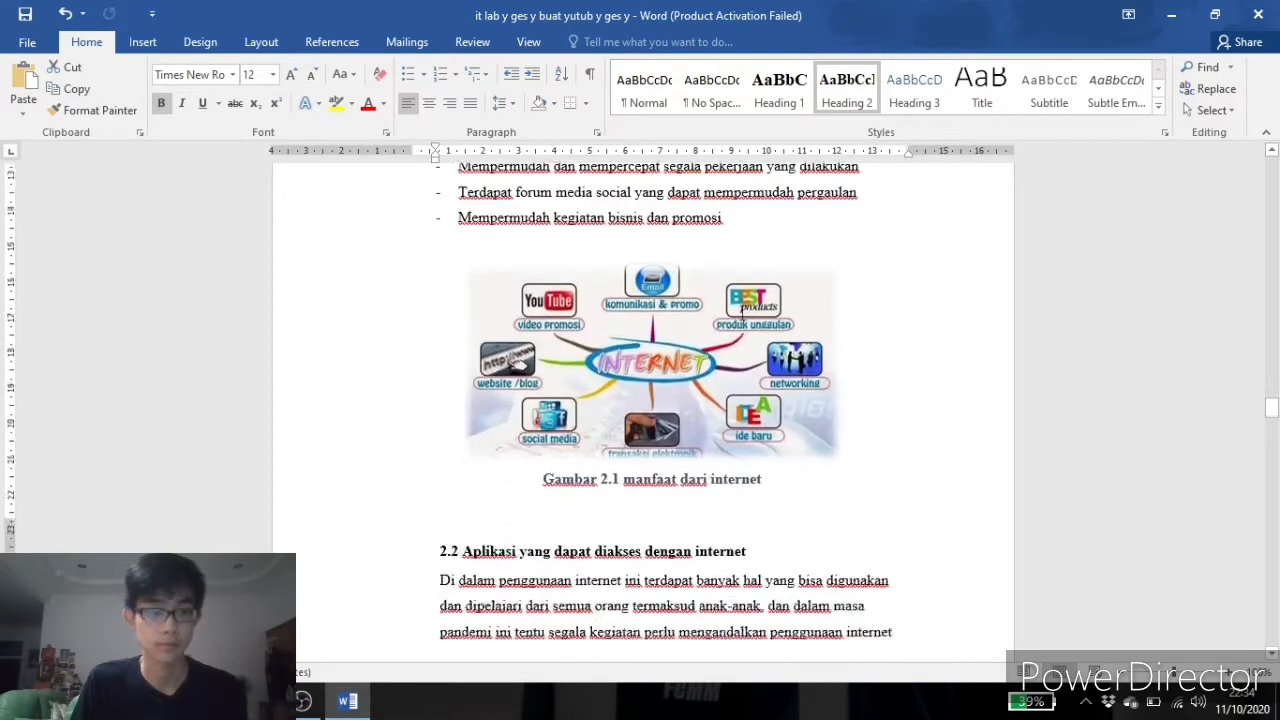
pyautogui.scroll(-2, 741, 312)
pyautogui.moveTo(748, 341); pyautogui.dragTo(438, 343)
pyautogui.rightClick(856, 88)
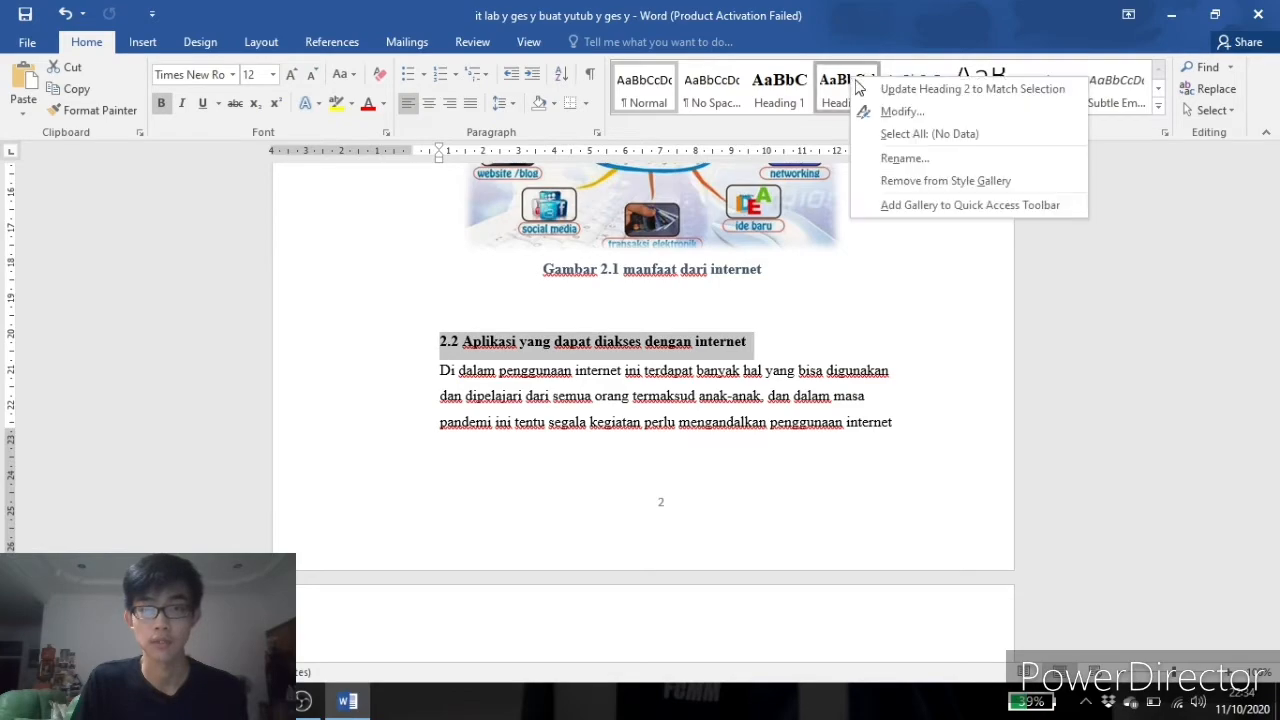
pyautogui.click(860, 89)
# Apply Heading 2 to the 2.3 Hal negative internet bagi anak-anak subheading by updating Heading 2 to match it.
pyautogui.scroll(-6, 786, 286)
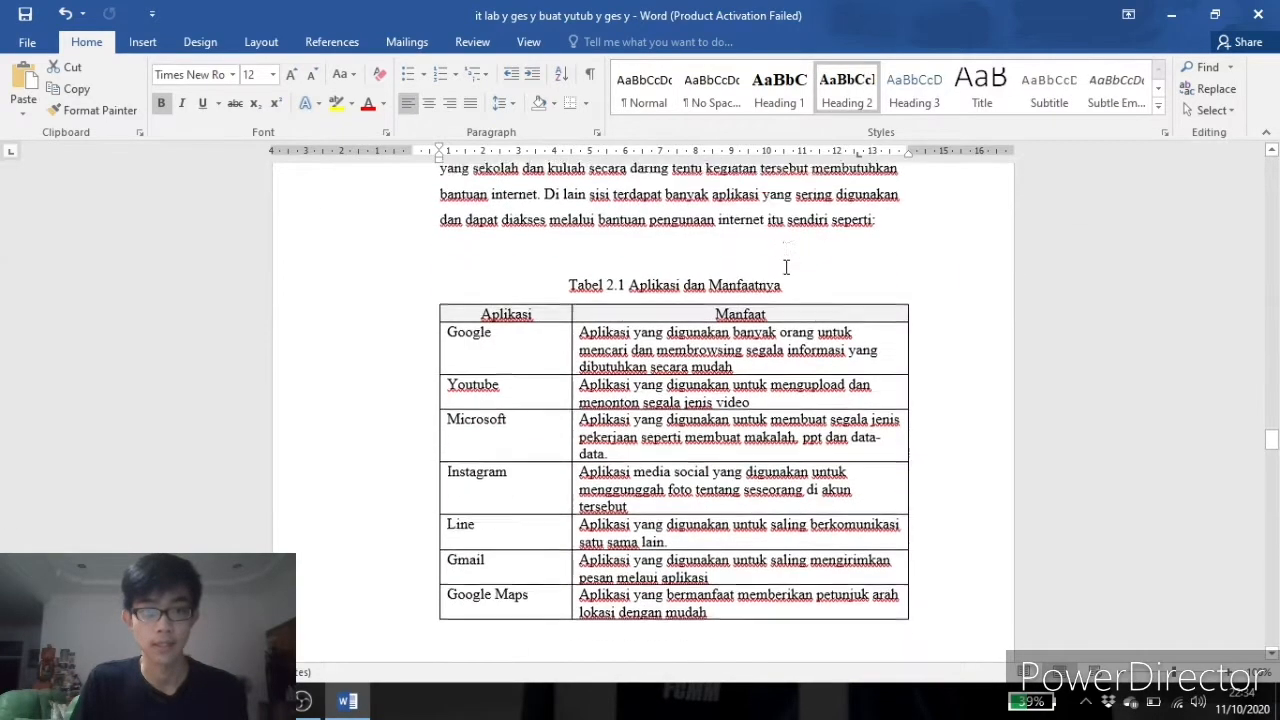
pyautogui.scroll(-15, 786, 267)
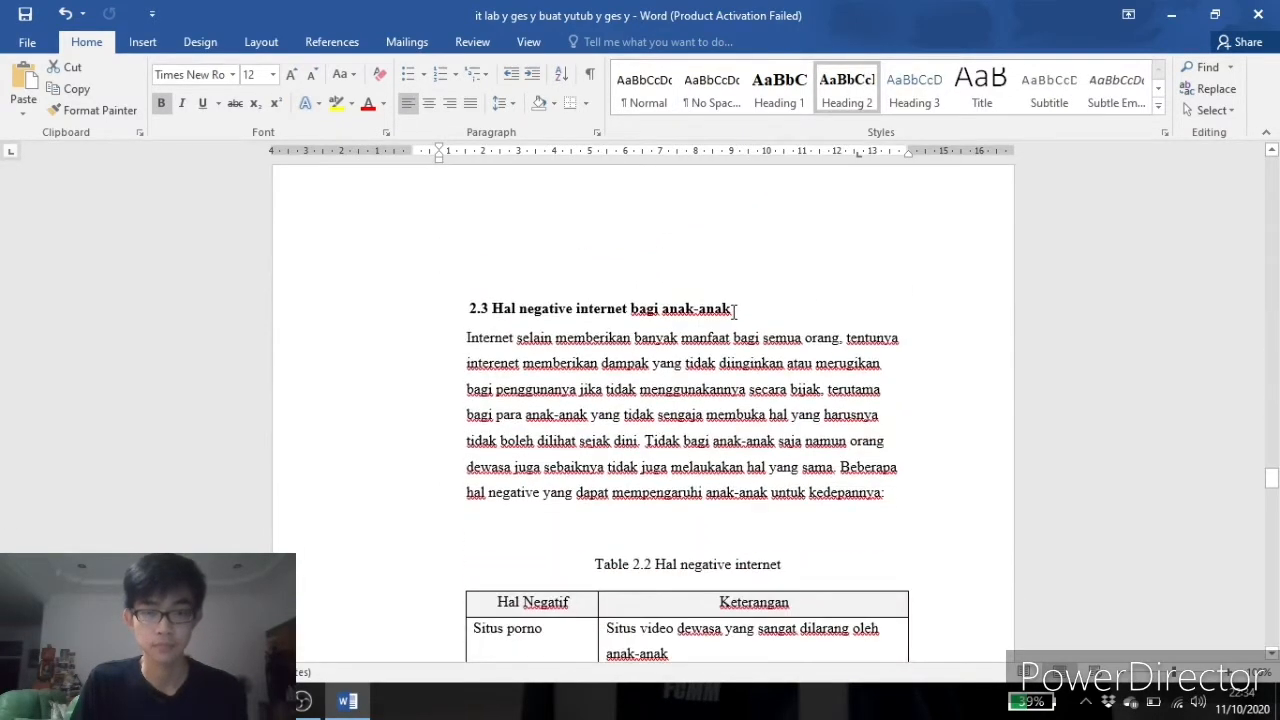
pyautogui.moveTo(735, 312); pyautogui.dragTo(466, 310)
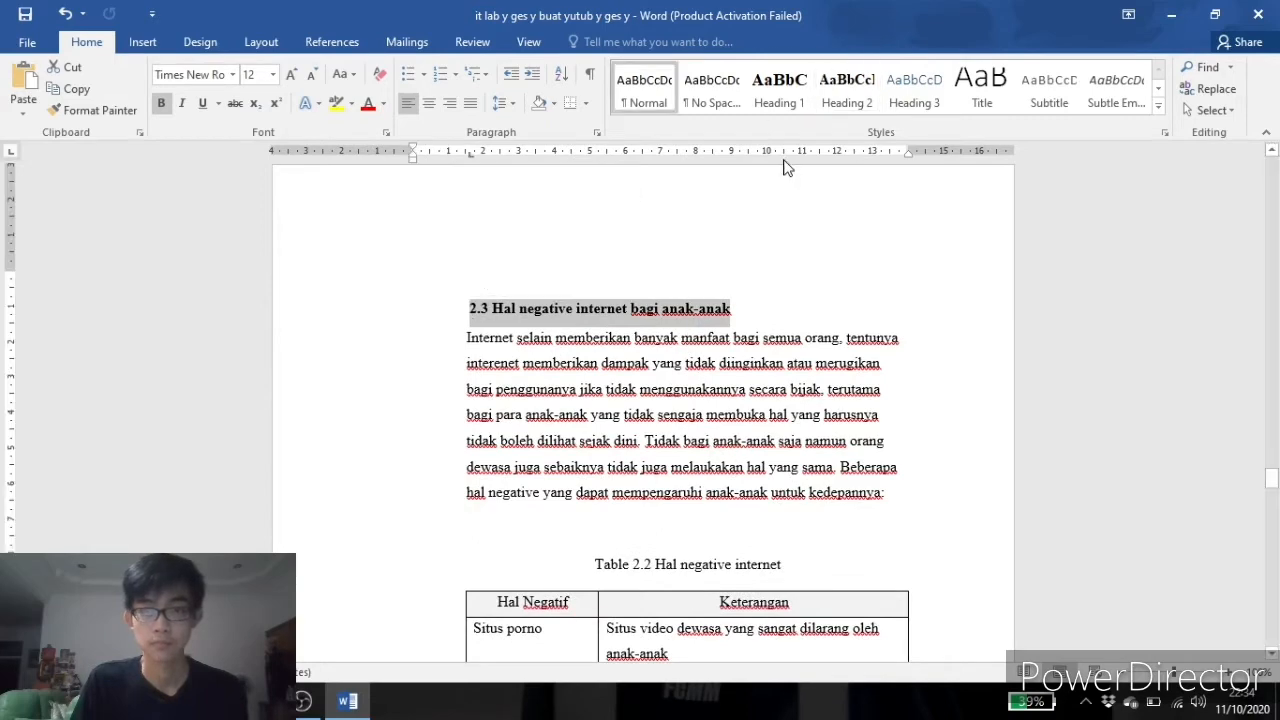
pyautogui.rightClick(848, 86)
pyautogui.click(875, 87)
# Apply Heading 2 to the 2.4 Dampak negative bagi anak-anak subheading by updating Heading 2 to match it.
pyautogui.scroll(-5, 737, 365)
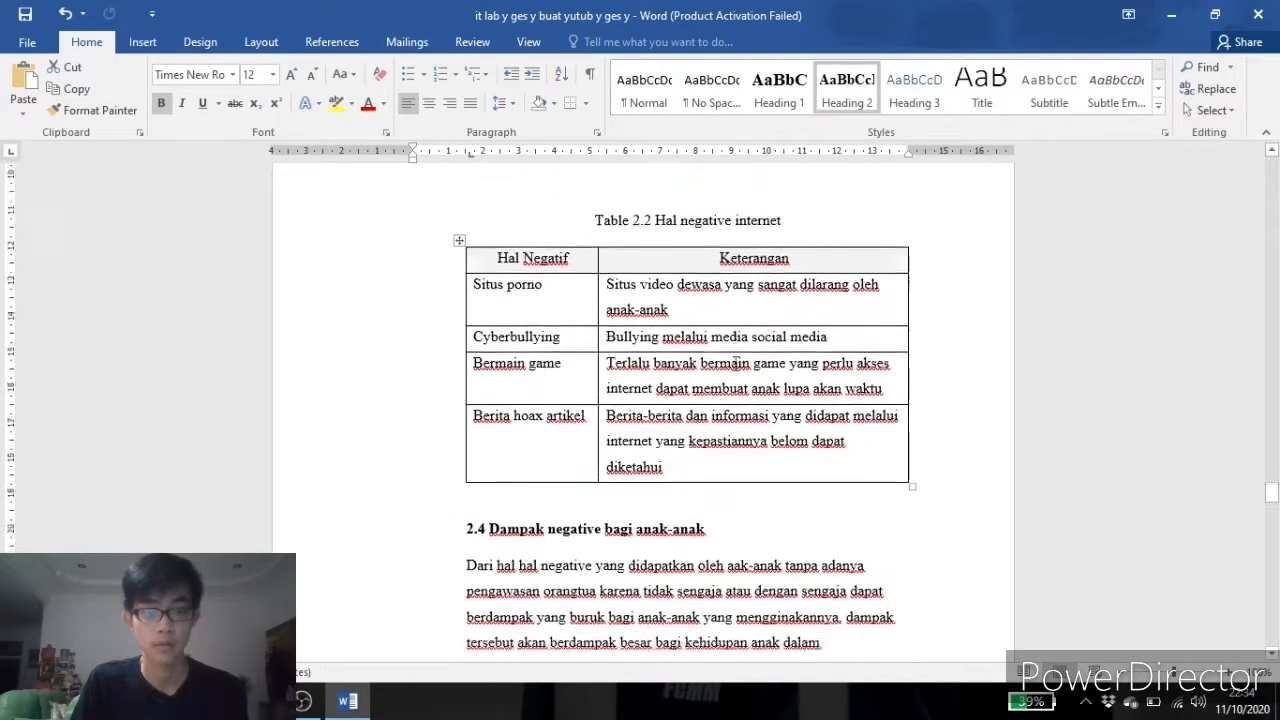
pyautogui.scroll(-5, 737, 364)
pyautogui.moveTo(712, 288); pyautogui.dragTo(466, 290)
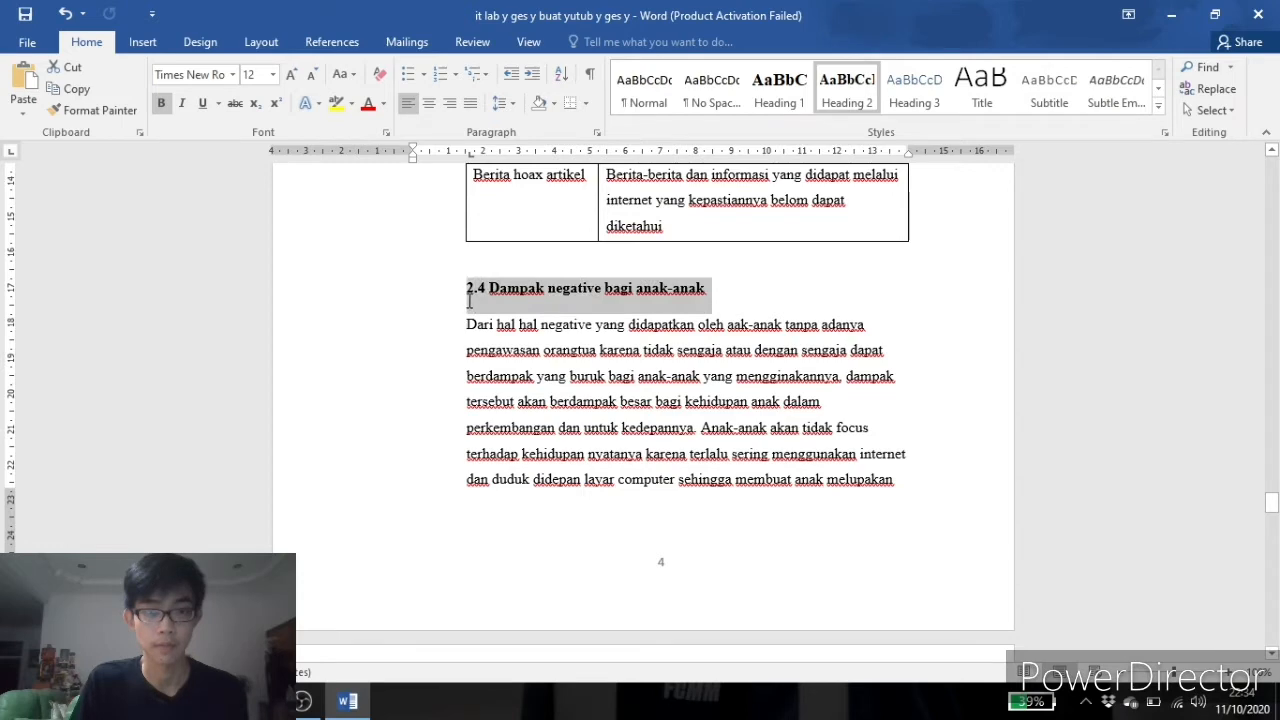
pyautogui.rightClick(855, 82)
pyautogui.click(880, 87)
# Apply Heading 1 to the BAB 3 title by updating Heading 1 to match the selection.
pyautogui.scroll(-20, 754, 414)
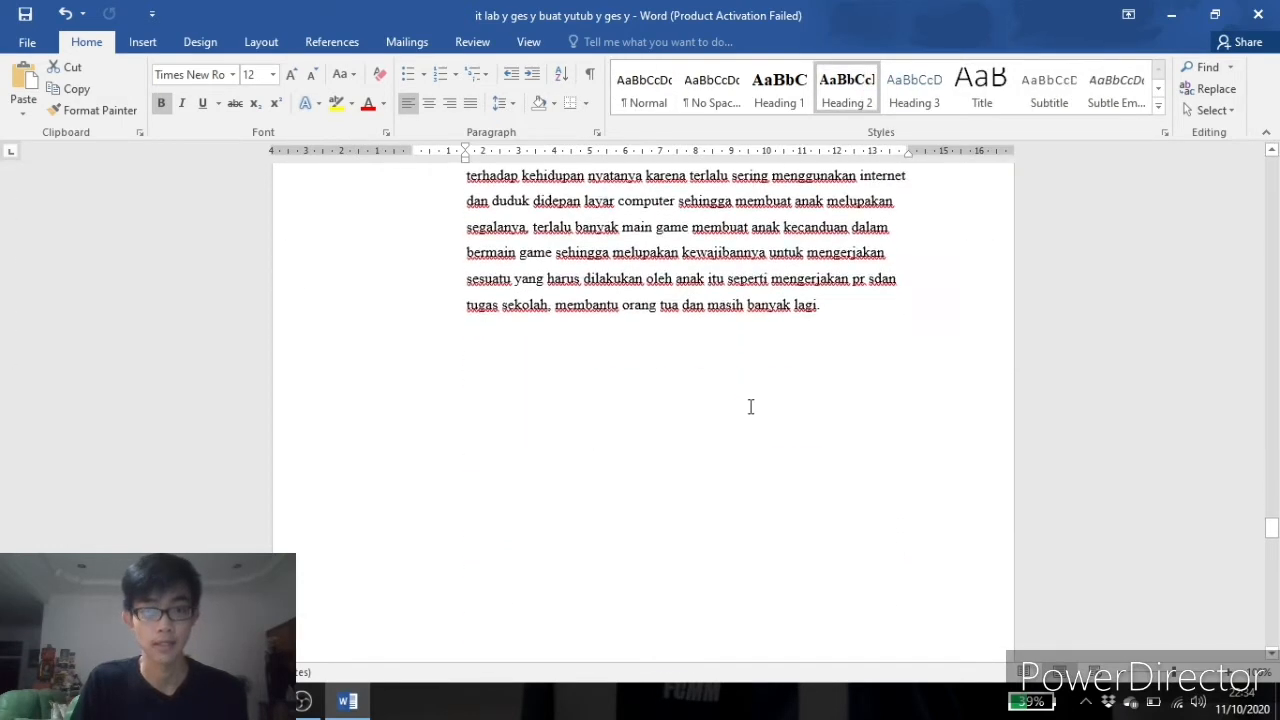
pyautogui.scroll(-2, 741, 388)
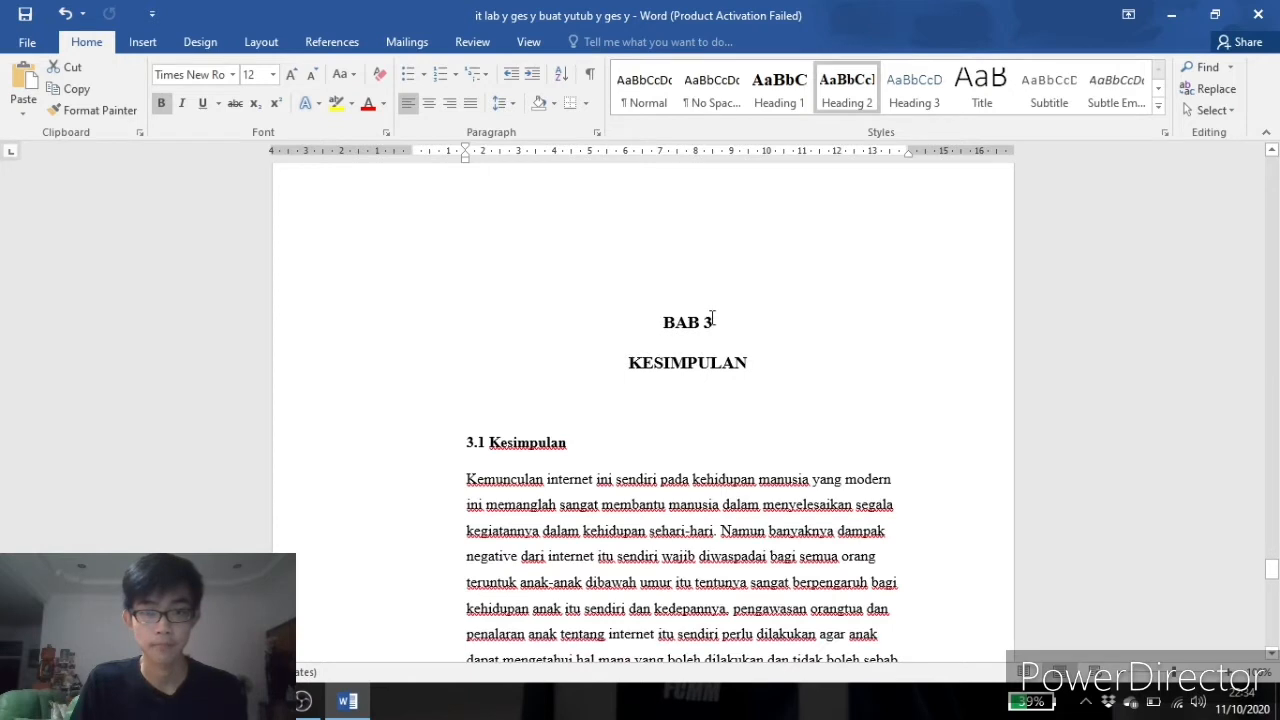
pyautogui.moveTo(713, 321); pyautogui.dragTo(646, 323)
pyautogui.rightClick(784, 97)
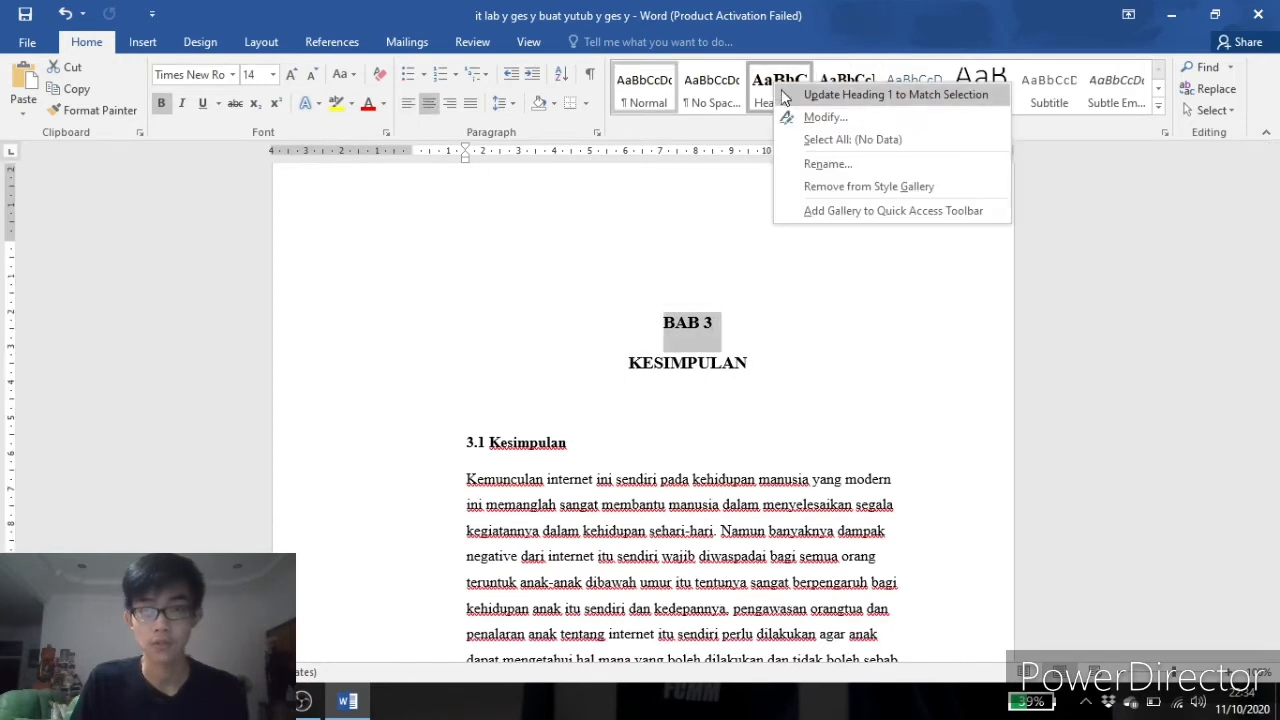
pyautogui.click(786, 97)
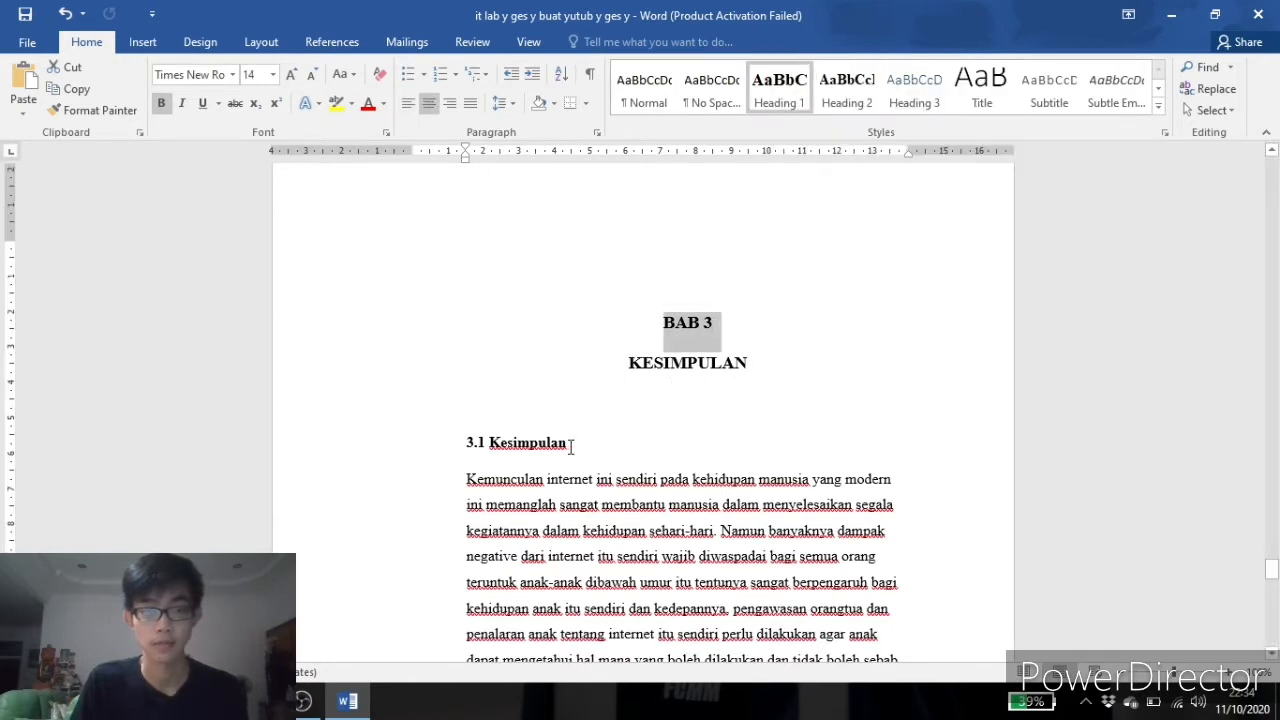
# Apply Heading 2 to the 3.1 Kesimpulan subheading by updating Heading 2 to match the selection.
pyautogui.moveTo(571, 445); pyautogui.dragTo(409, 446)
pyautogui.rightClick(843, 86)
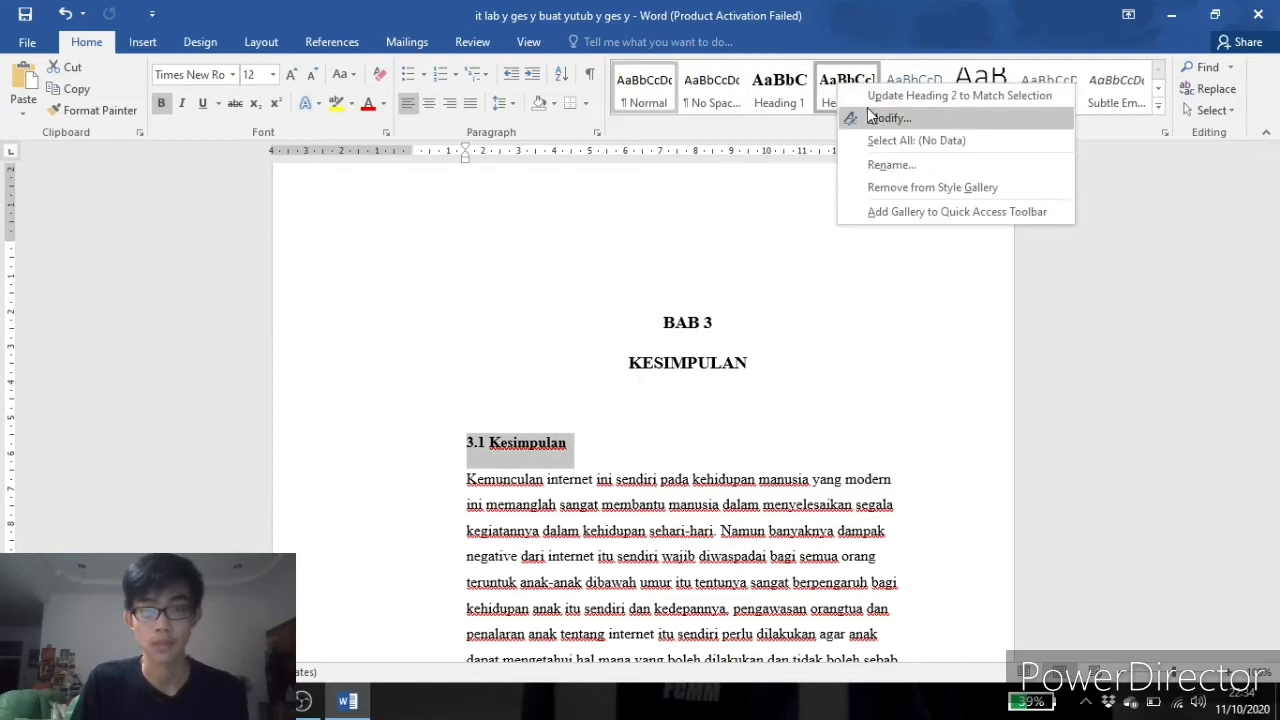
pyautogui.click(880, 96)
# Apply Heading 1 to the DAFTAR PUSTAKA title by updating Heading 1 to match the selection.
pyautogui.scroll(-10, 790, 329)
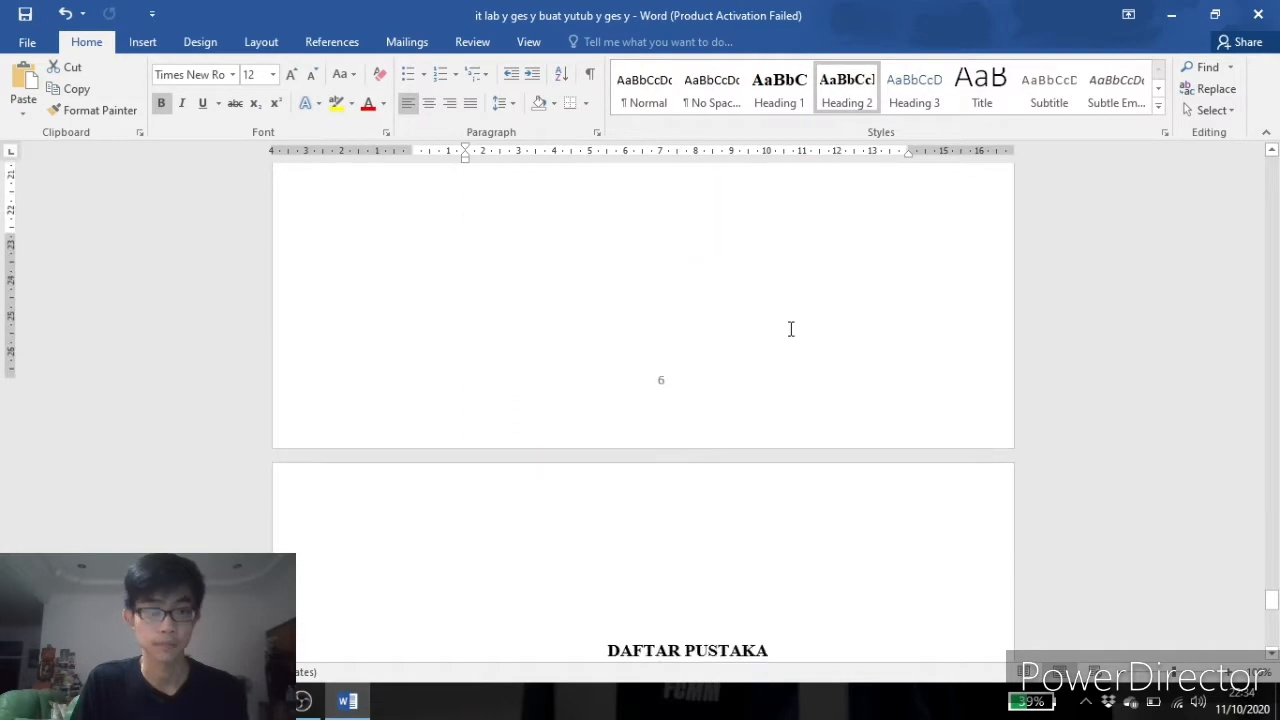
pyautogui.scroll(-3, 790, 329)
pyautogui.moveTo(780, 350); pyautogui.dragTo(603, 352)
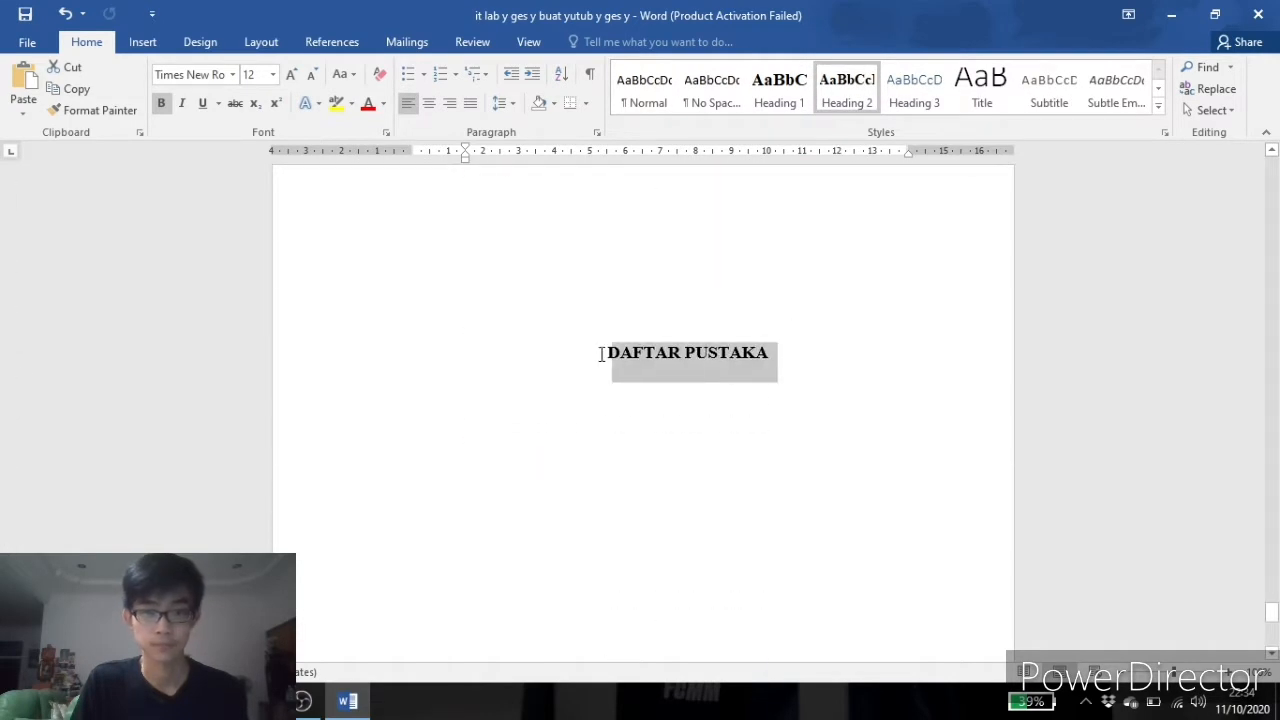
pyautogui.rightClick(805, 80)
pyautogui.click(820, 90)
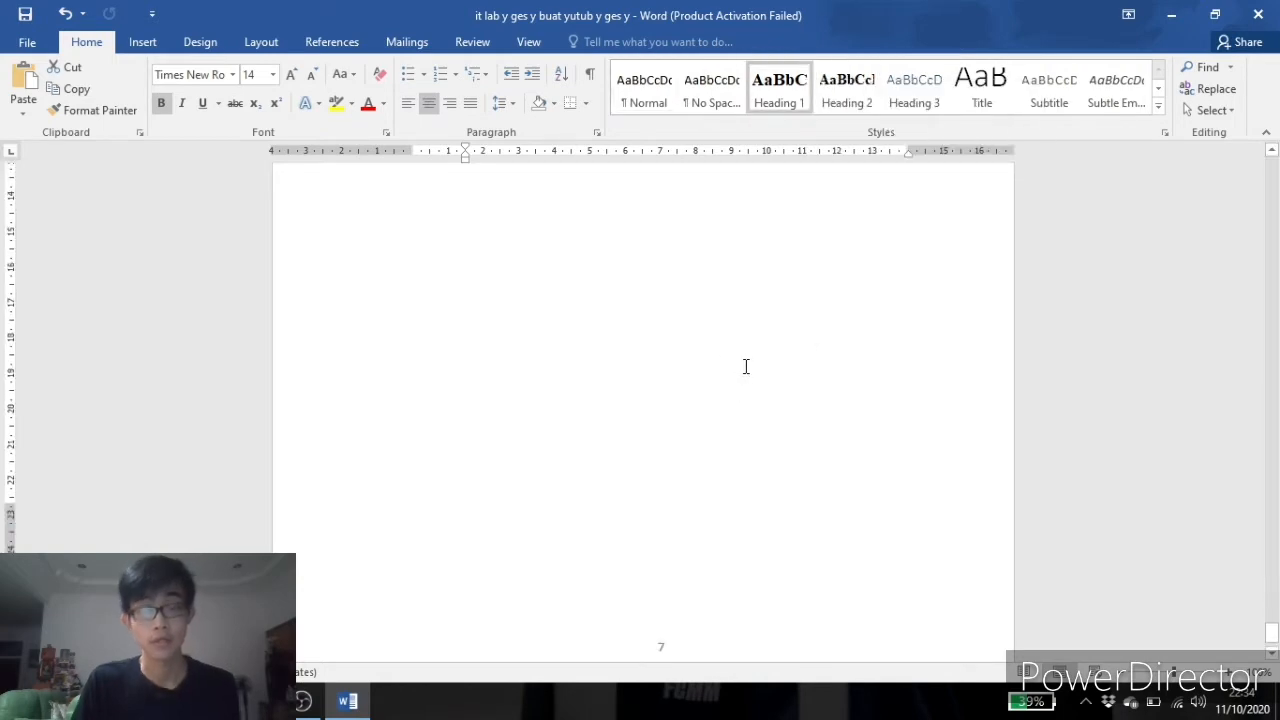
# Insert an Automatic Table 1 table of contents on the line below the DAFTAR ISI title.
pyautogui.scroll(15, 747, 355)
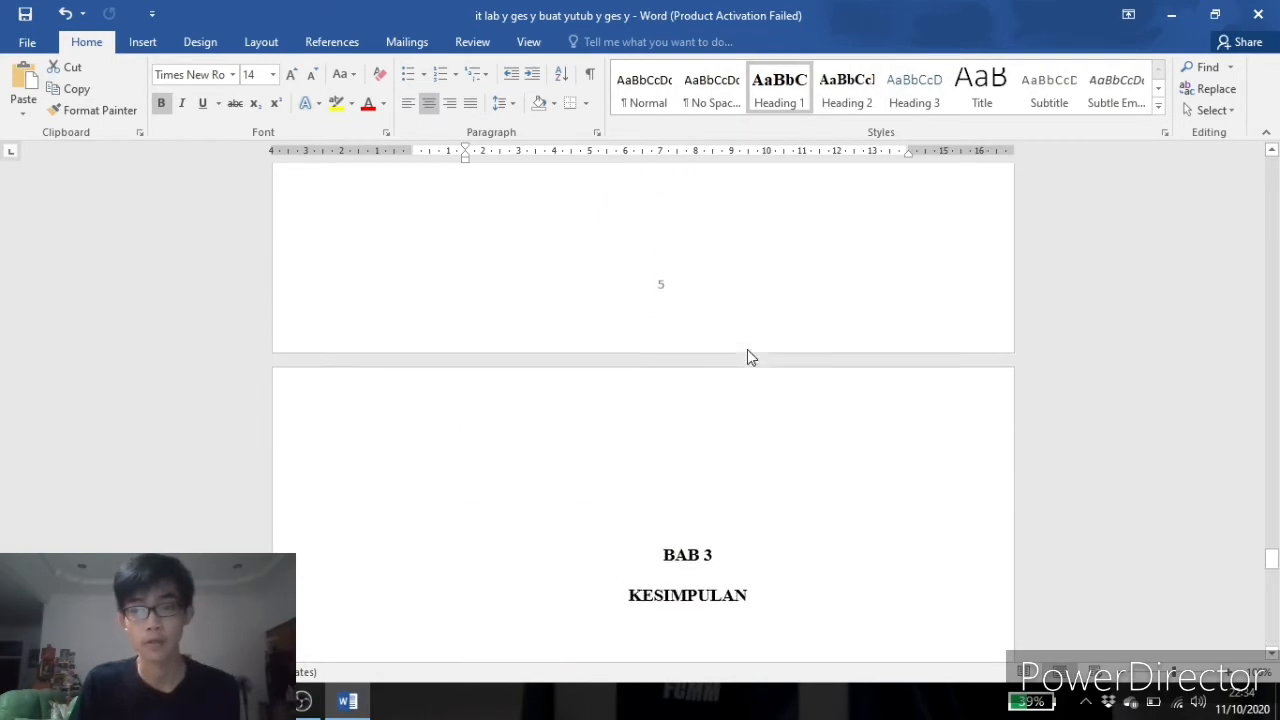
pyautogui.scroll(15, 747, 350)
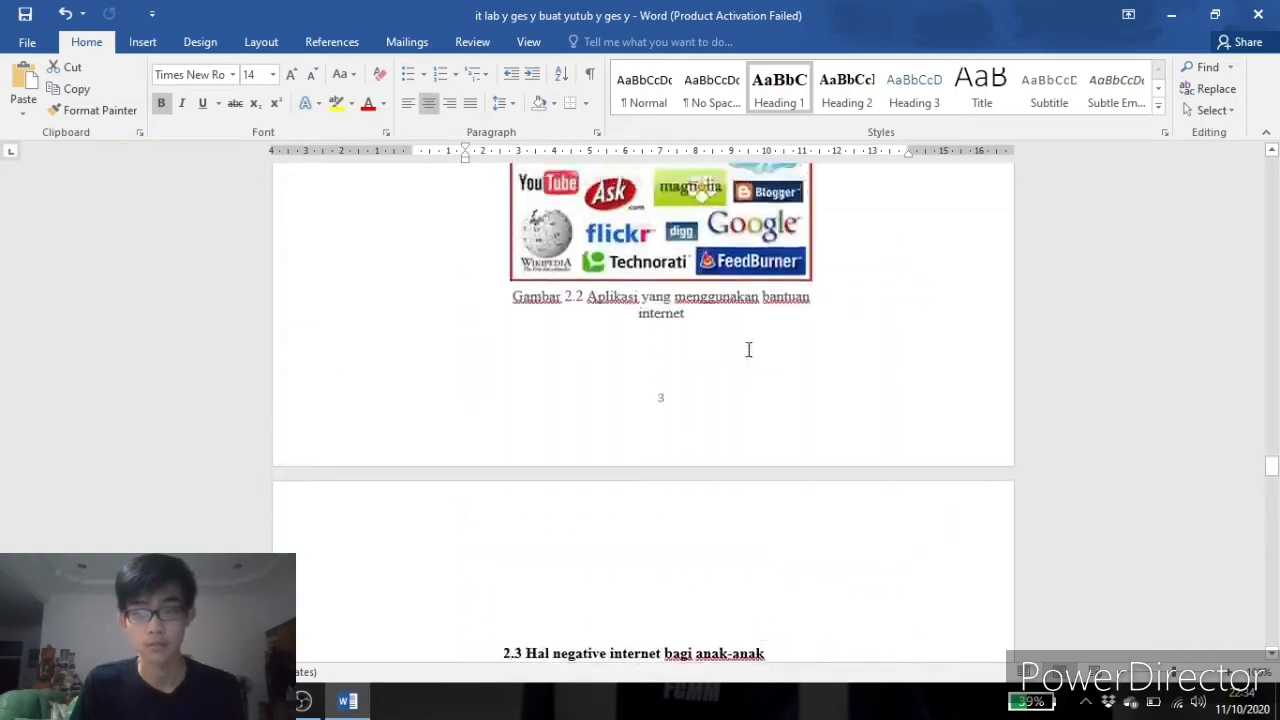
pyautogui.scroll(15, 748, 349)
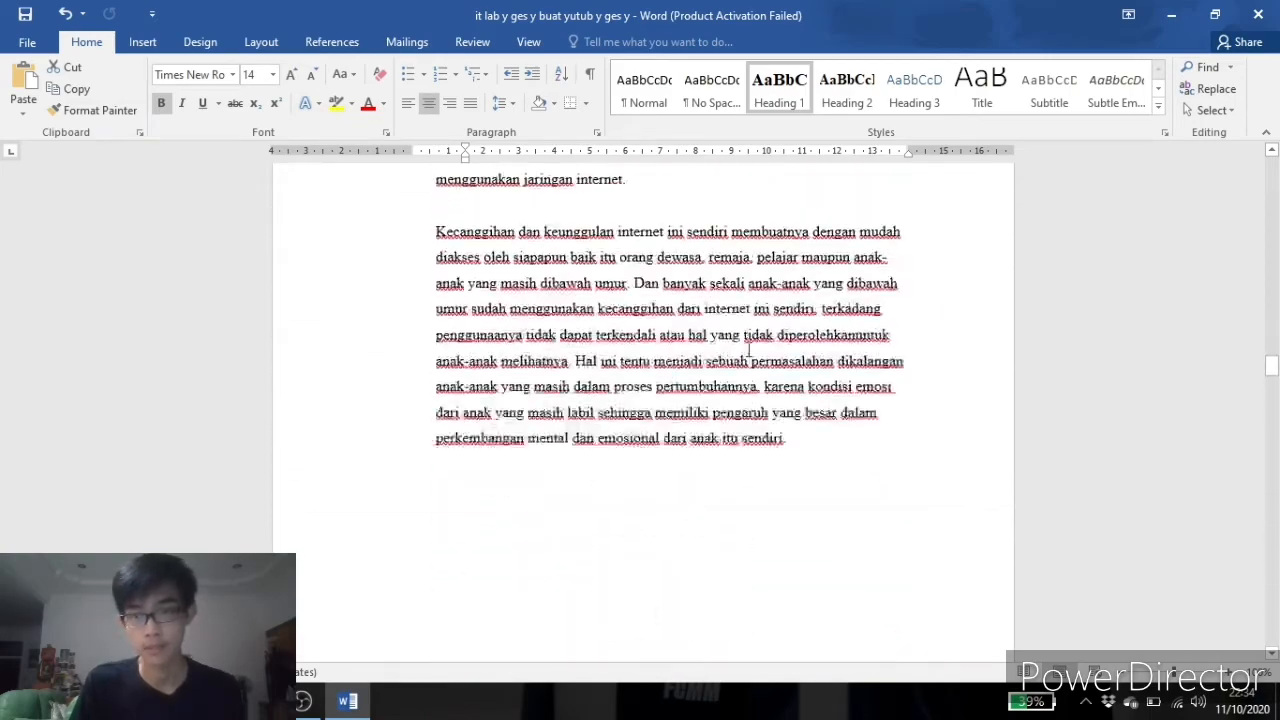
pyautogui.scroll(15, 748, 349)
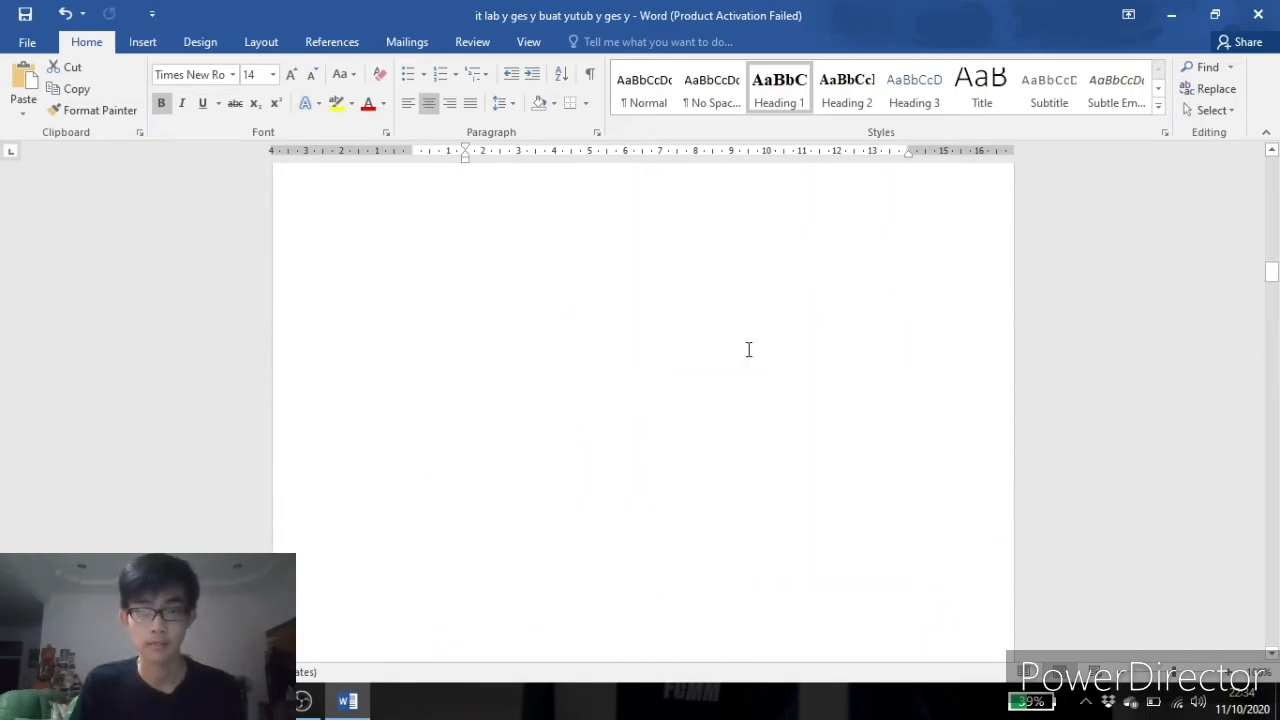
pyautogui.scroll(15, 748, 349)
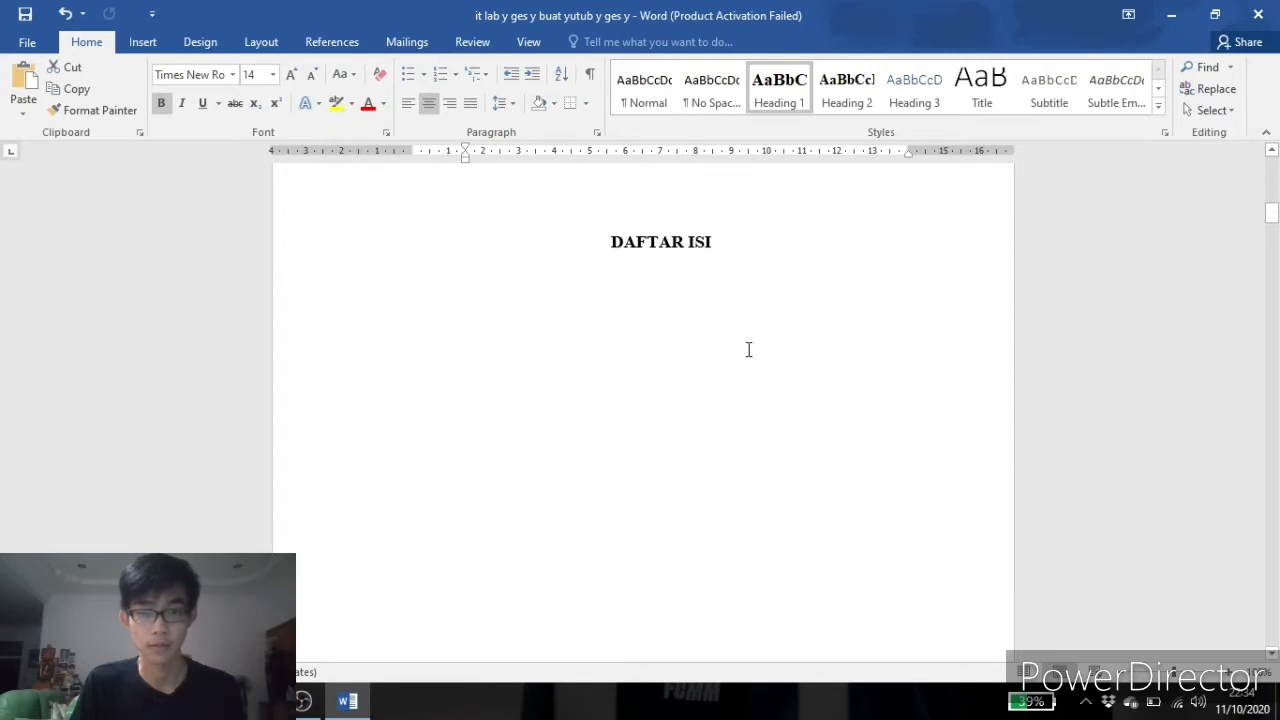
pyautogui.scroll(1, 748, 349)
pyautogui.click(705, 338)
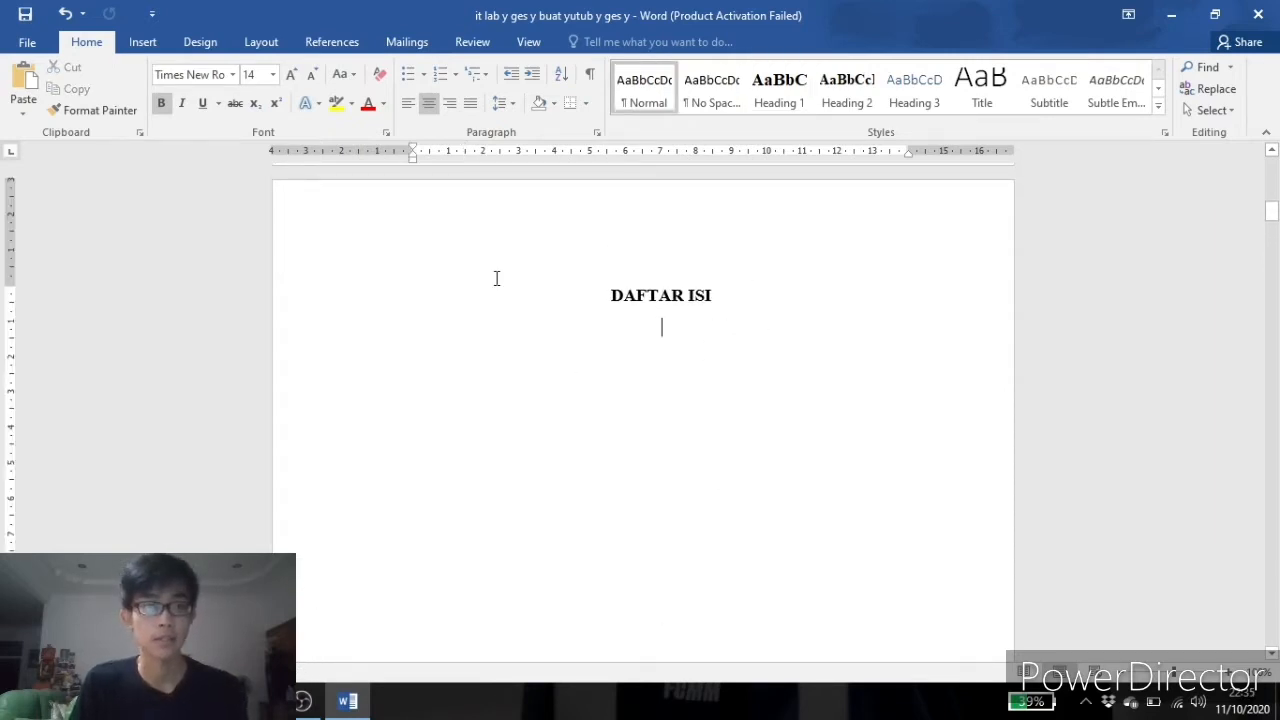
pyautogui.click(333, 42)
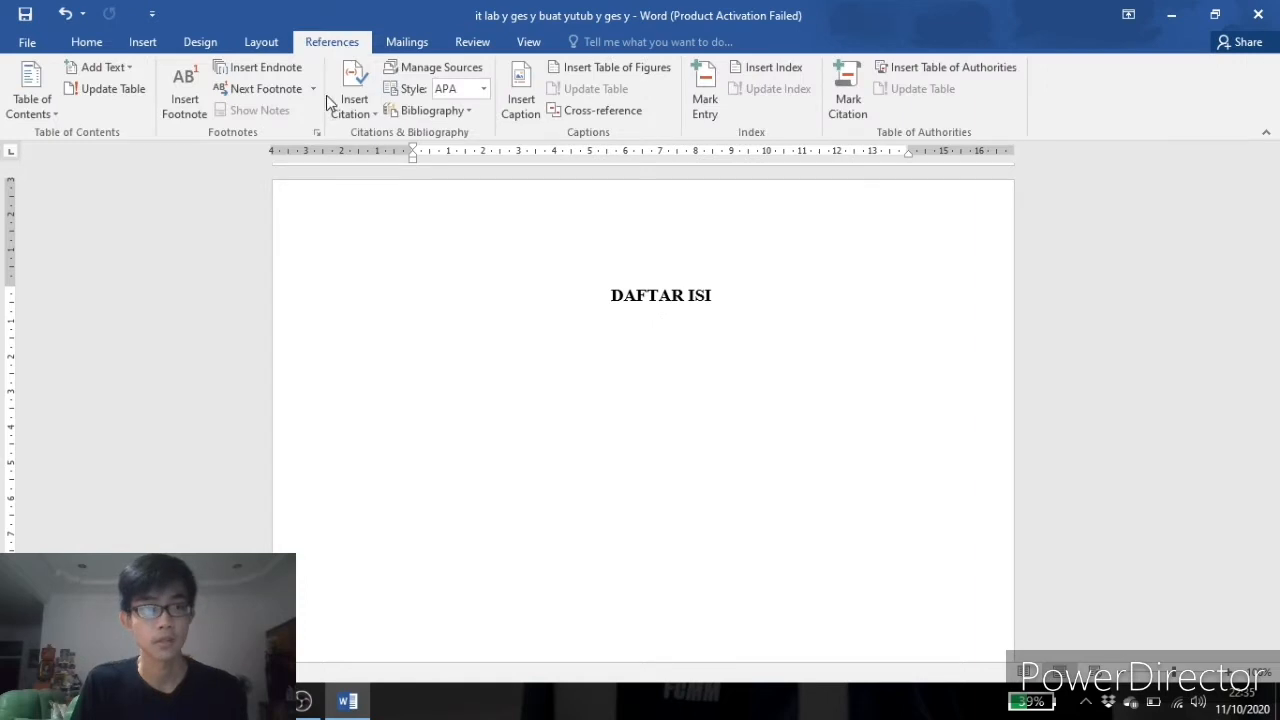
pyautogui.click(31, 87)
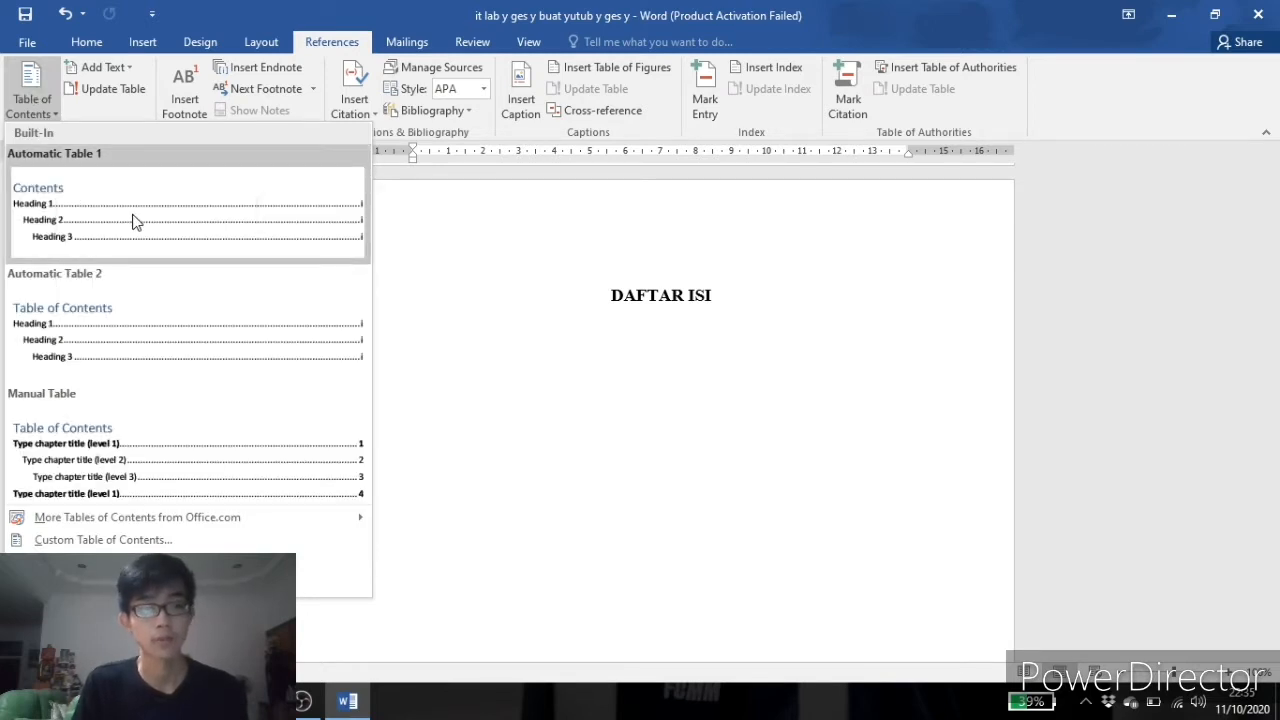
pyautogui.click(135, 220)
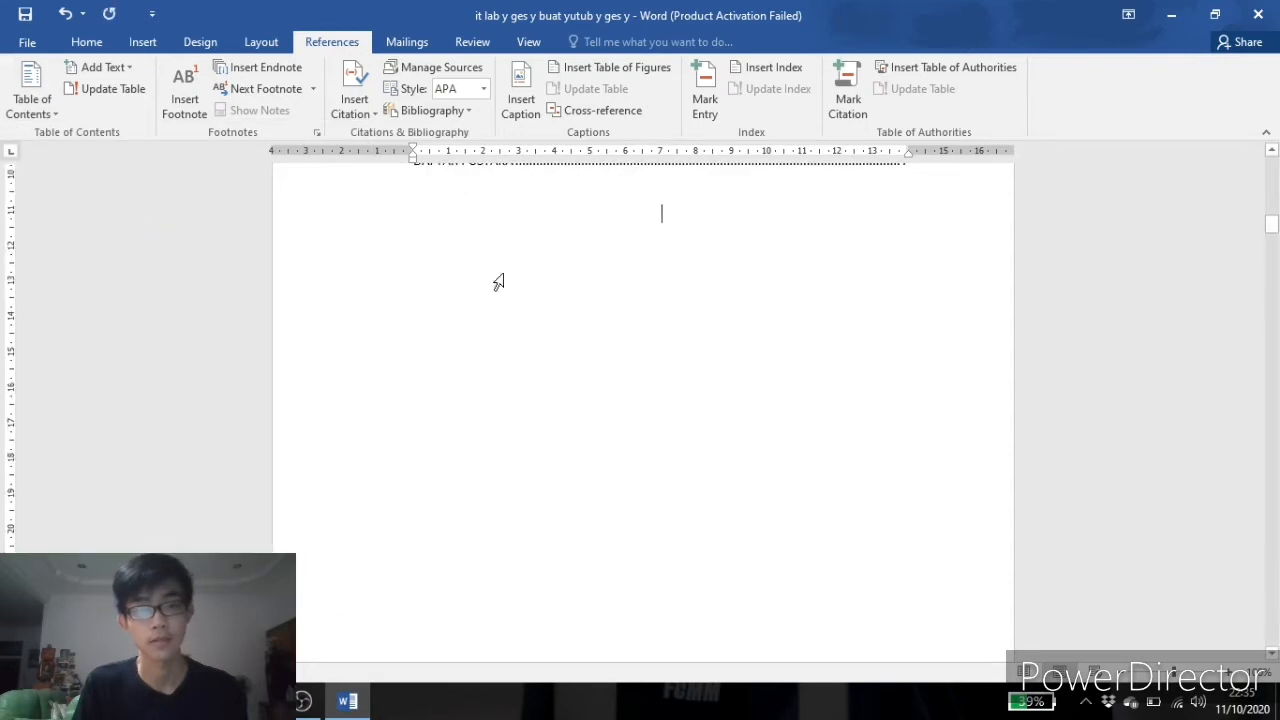
# Review the entries and page numbers of the generated table of contents.
pyautogui.scroll(5, 498, 282)
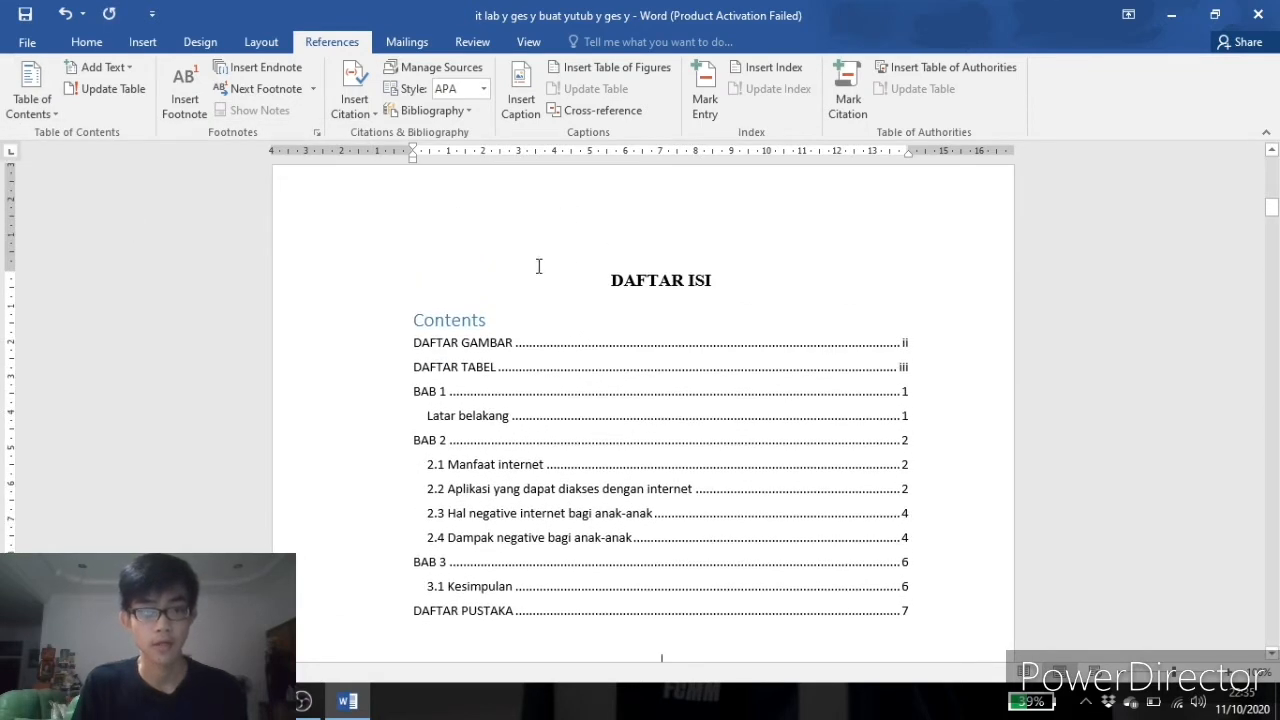
pyautogui.click(586, 417)
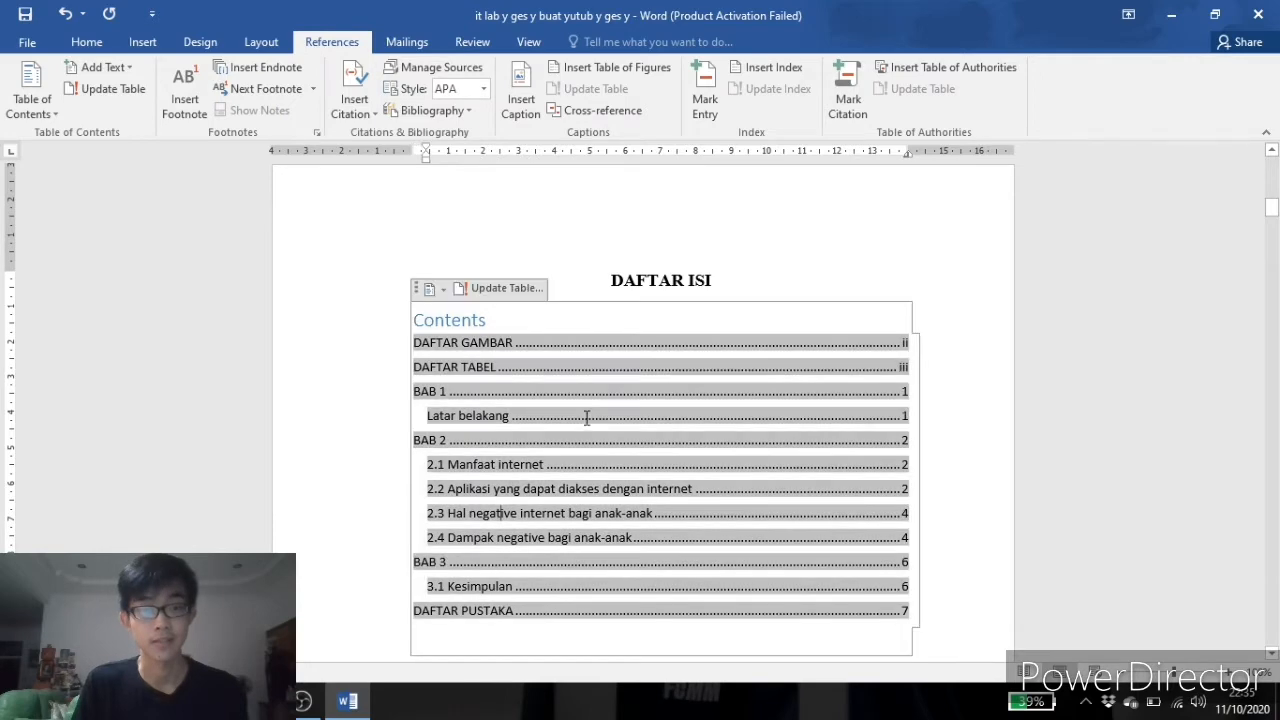
pyautogui.scroll(-3, 574, 371)
pyautogui.scroll(4, 596, 403)
pyautogui.scroll(1, 596, 403)
pyautogui.scroll(-3, 586, 390)
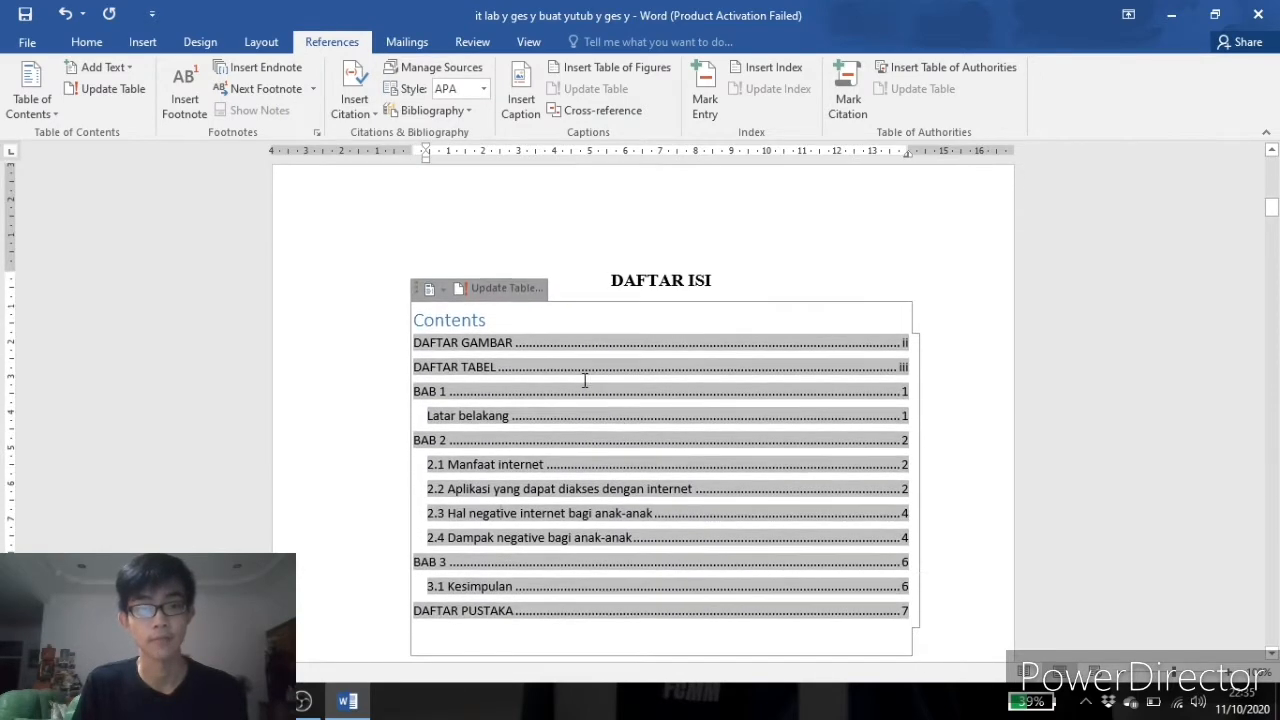
pyautogui.click(544, 595)
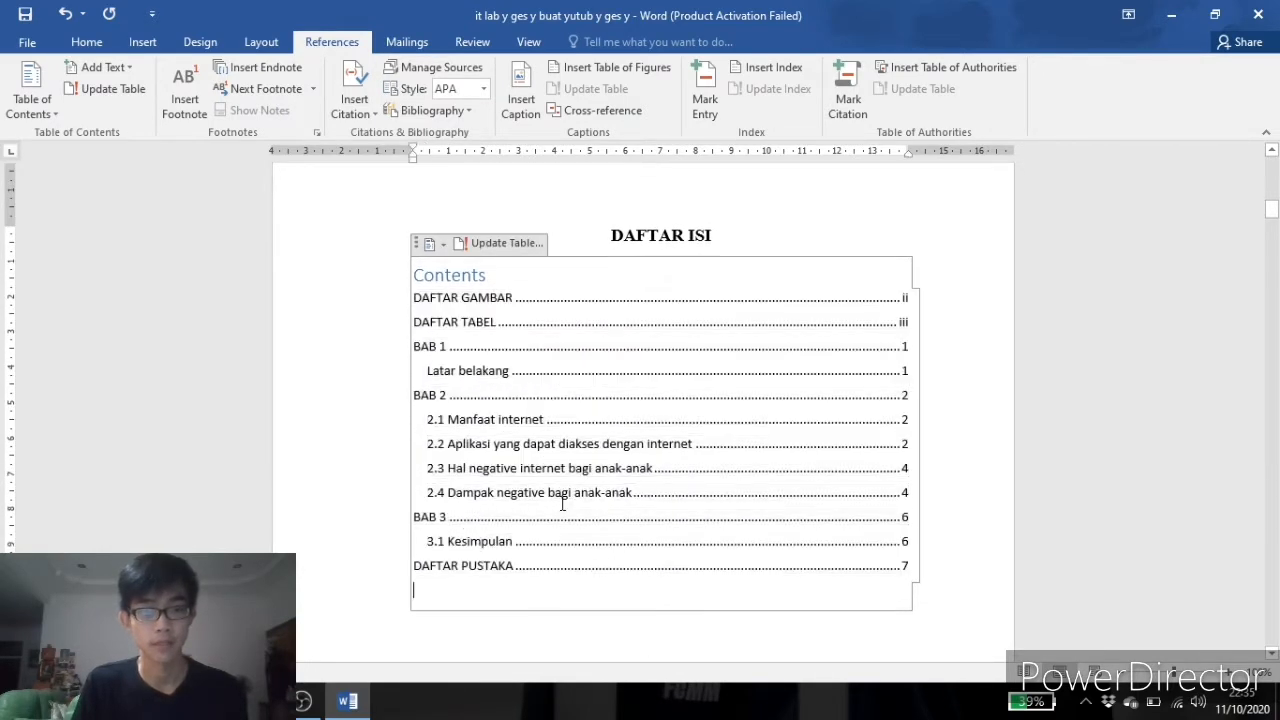
pyautogui.click(586, 402)
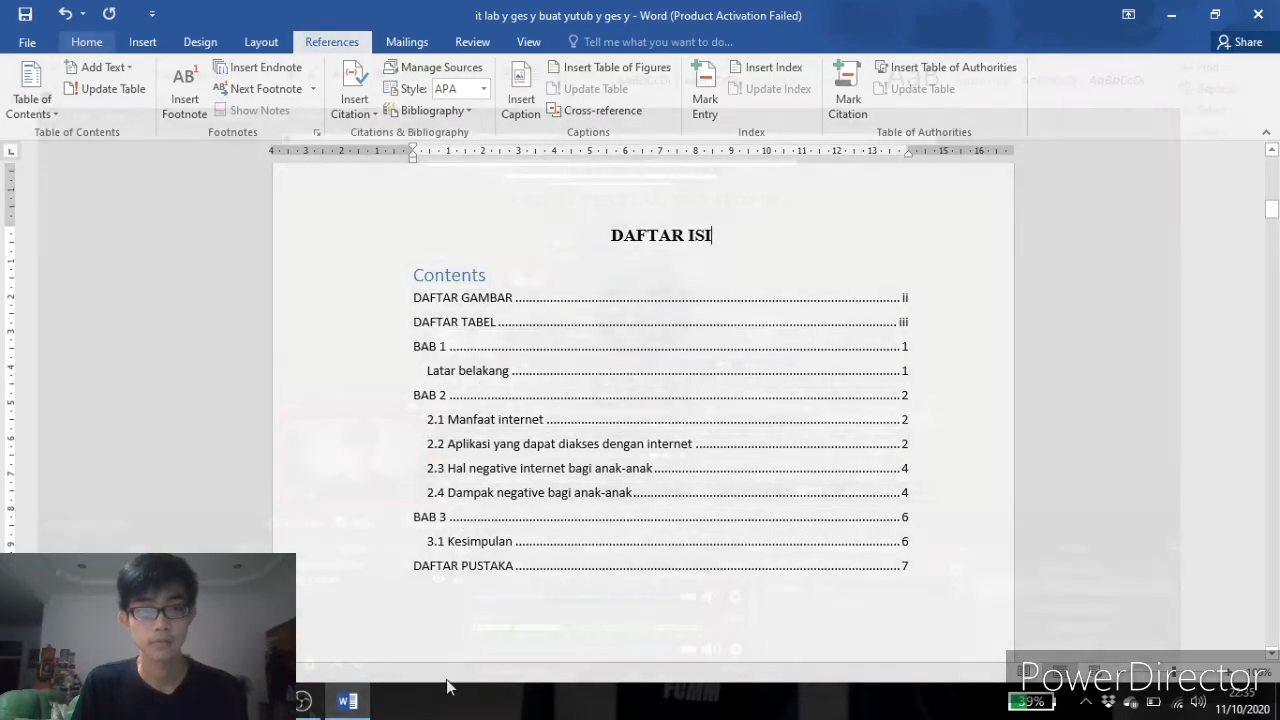
# Switch to the other open Word document and scroll through its cover page.
pyautogui.click(308, 701)
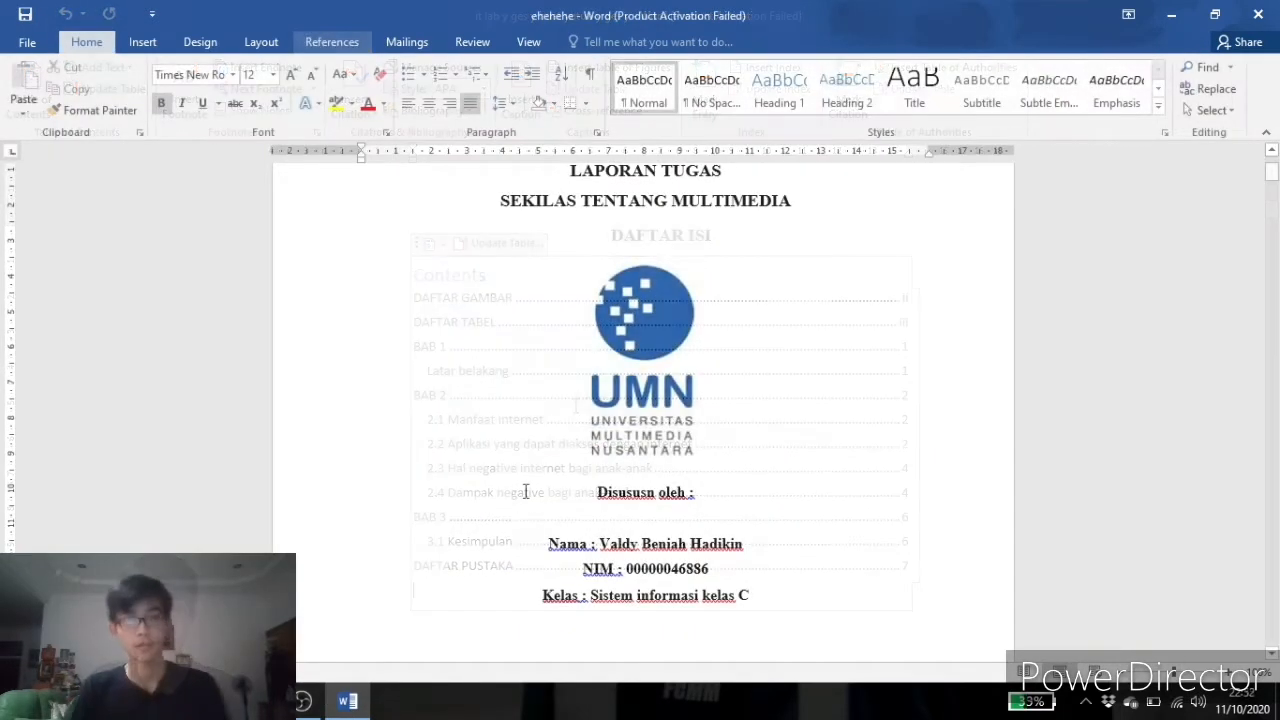
pyautogui.scroll(-3, 728, 425)
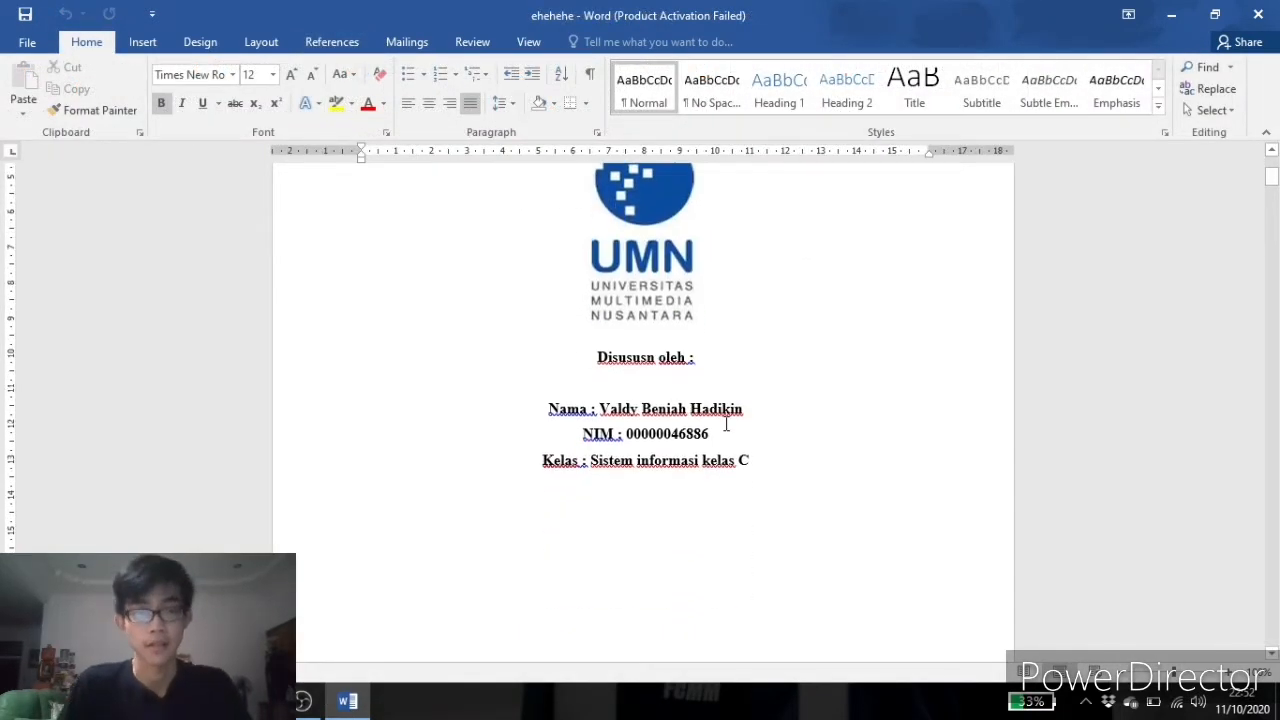
pyautogui.scroll(5, 727, 418)
pyautogui.scroll(-5, 730, 405)
pyautogui.scroll(-3, 733, 399)
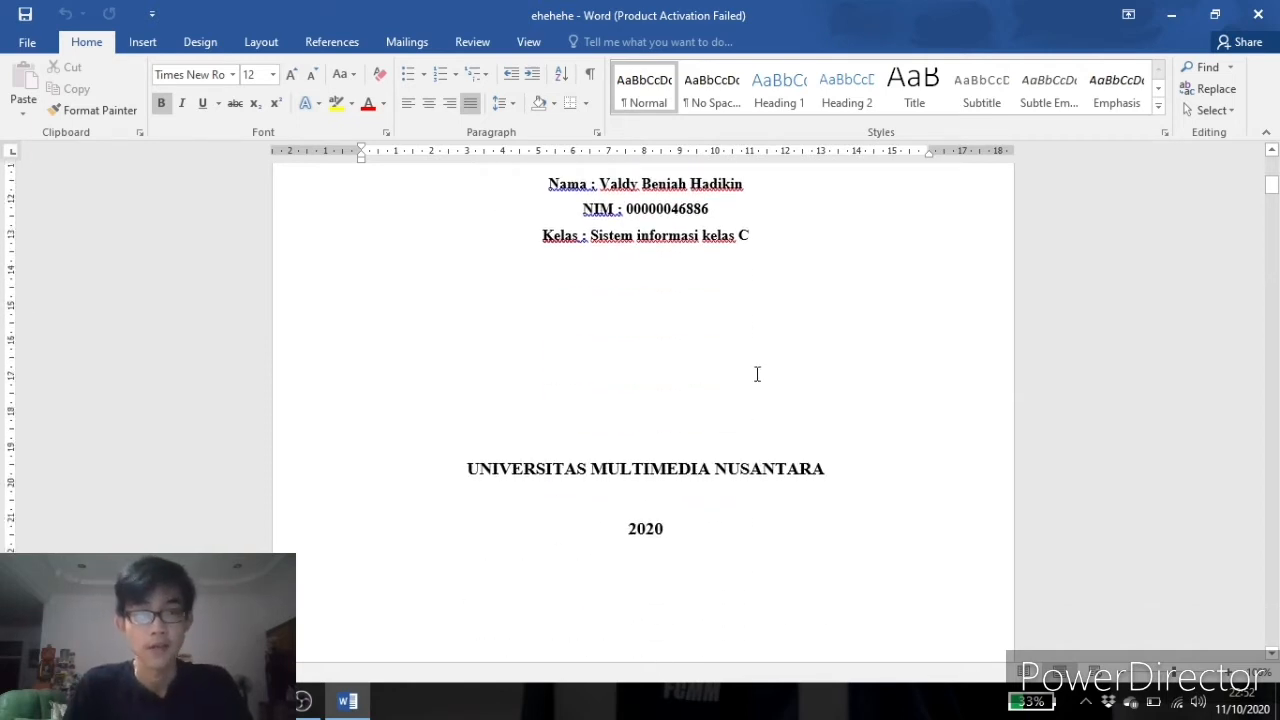
# Browse the cover page and the KATA PENGANTAR page of the report.
pyautogui.scroll(-4, 757, 374)
pyautogui.scroll(-5, 757, 368)
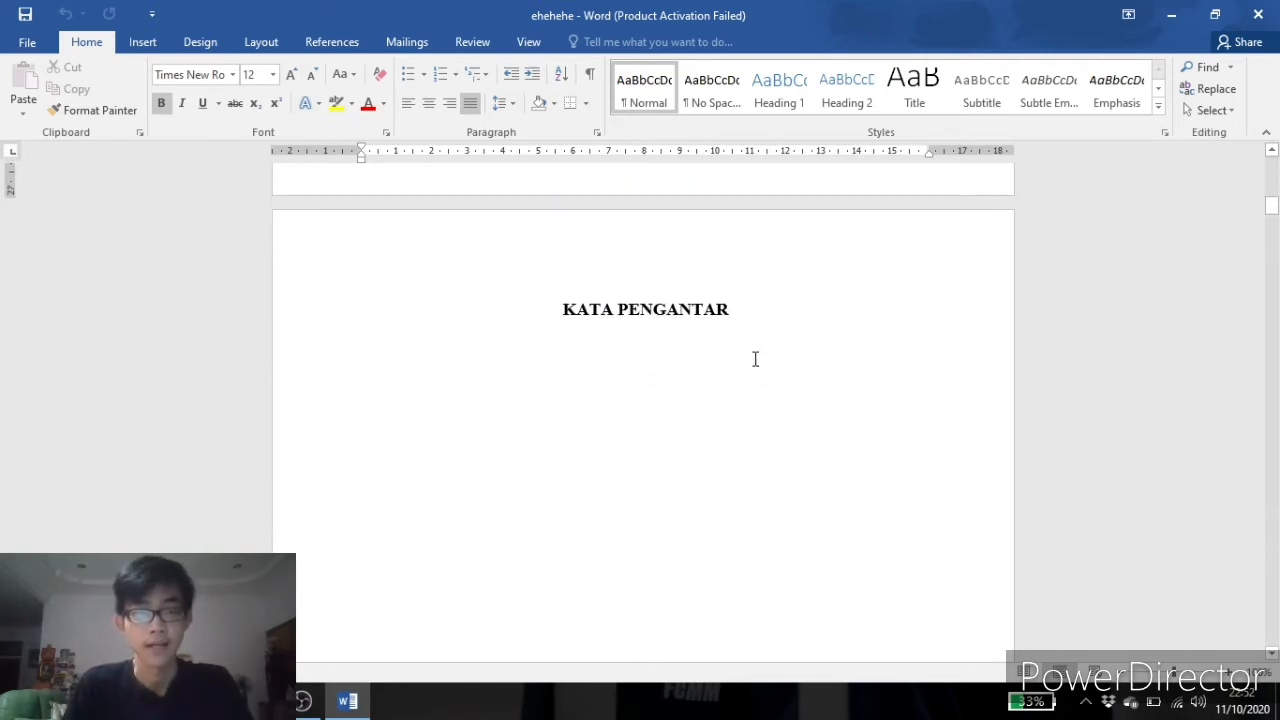
pyautogui.scroll(-3, 745, 388)
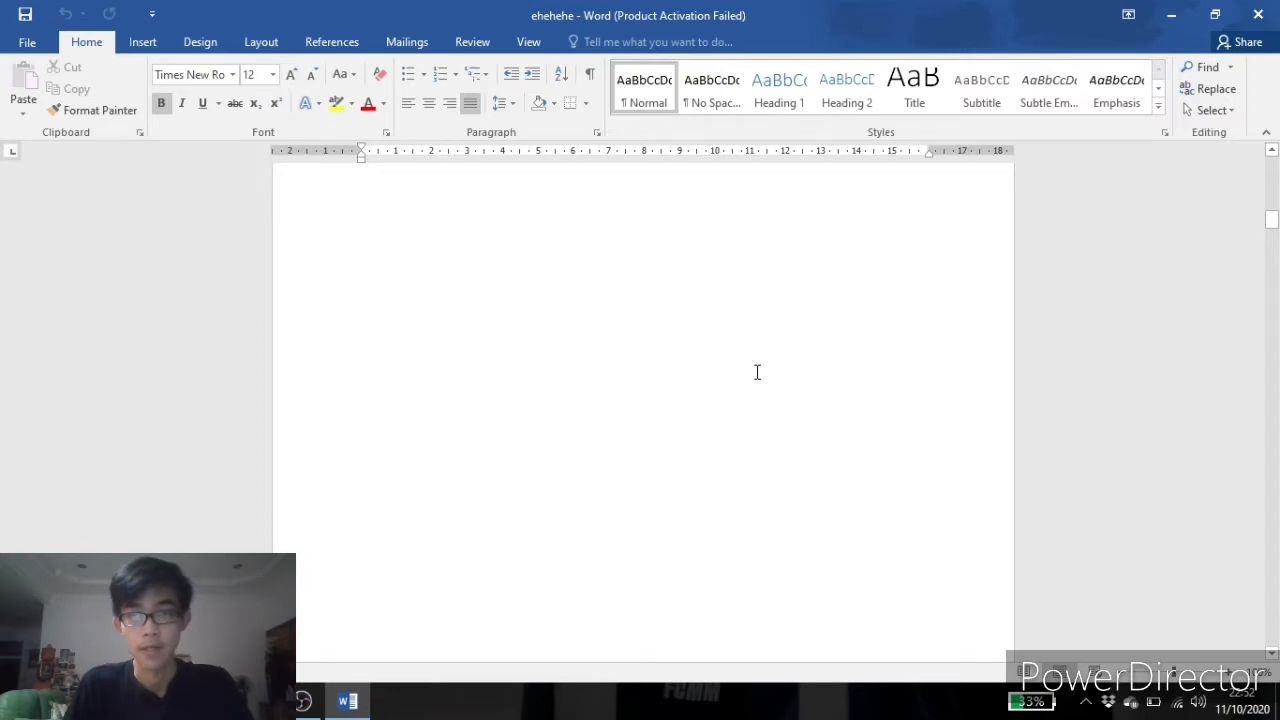
pyautogui.scroll(12, 757, 372)
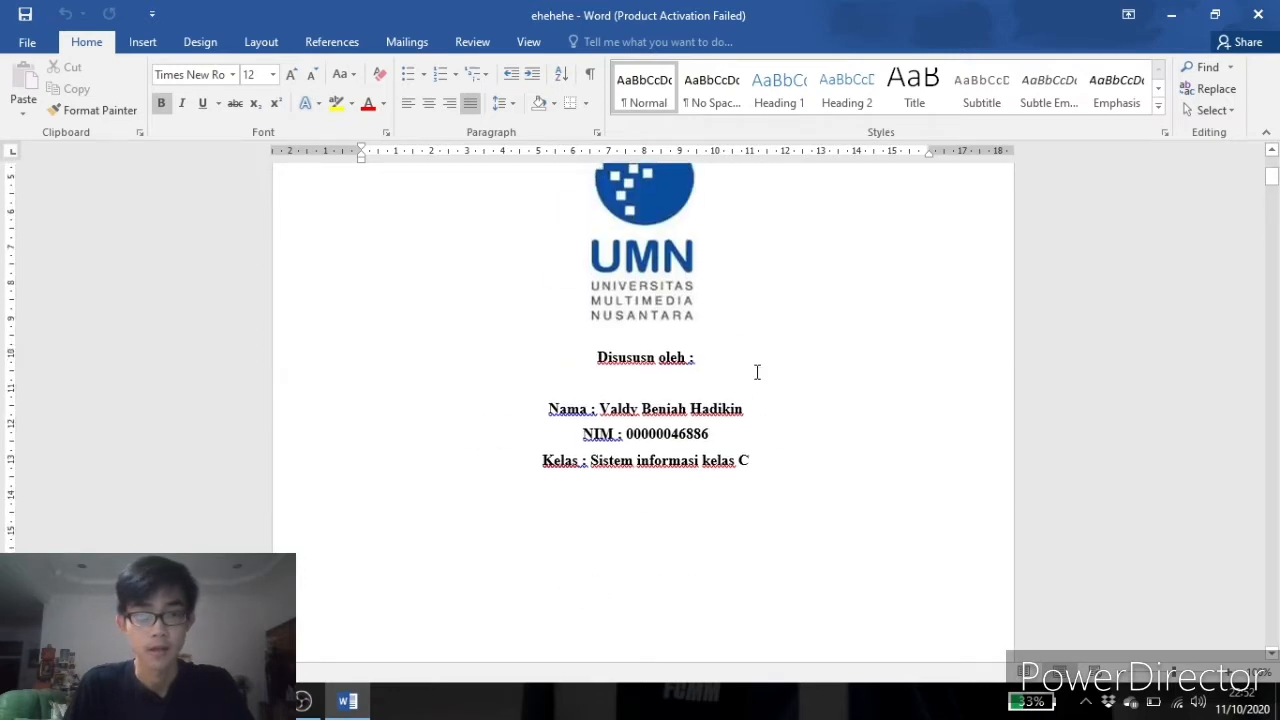
pyautogui.scroll(-8, 757, 372)
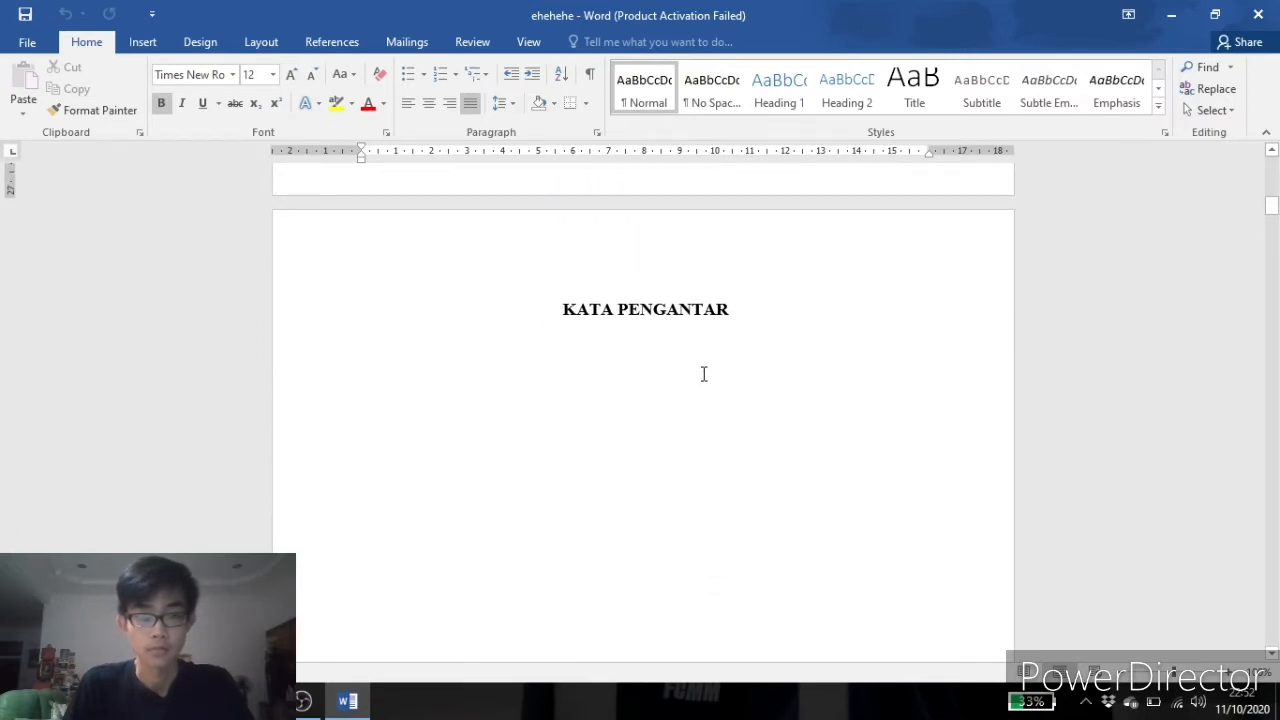
pyautogui.scroll(1, 672, 379)
pyautogui.scroll(-4, 694, 386)
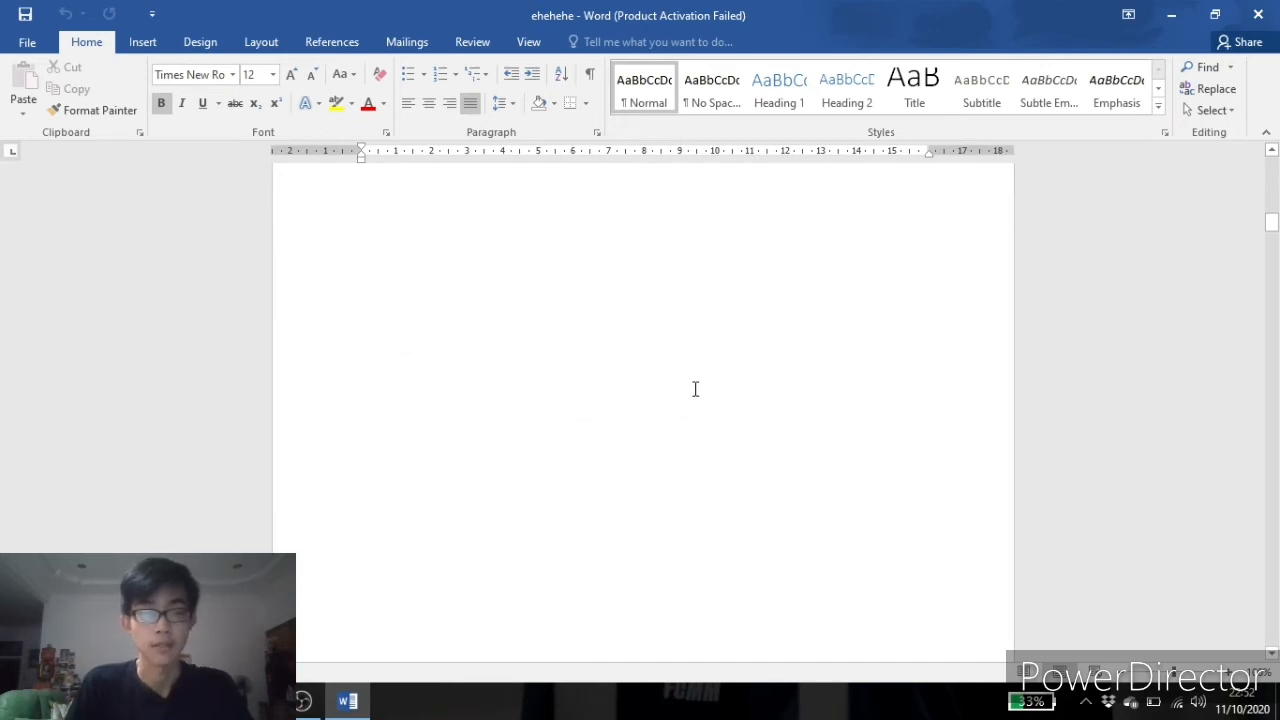
pyautogui.scroll(5, 694, 386)
pyautogui.scroll(6, 694, 386)
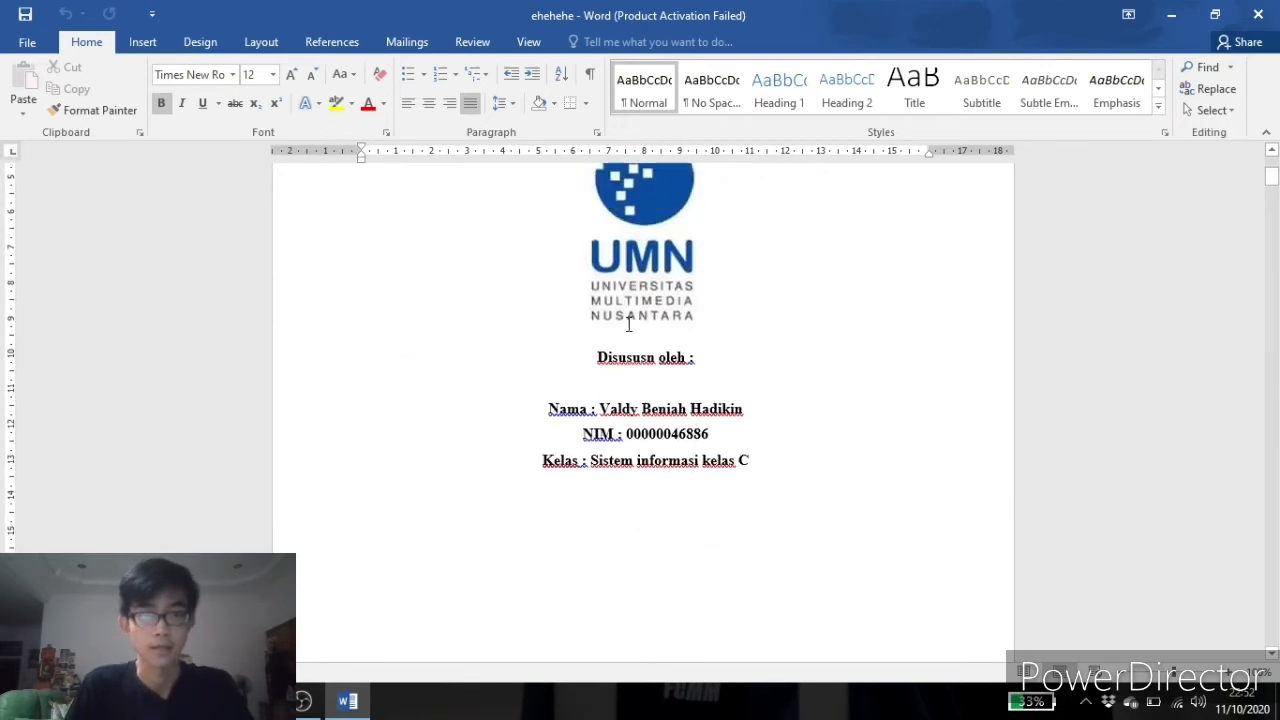
# Insert Plain Number 2 page numbers centered at the bottom of the pages and close the footer.
pyautogui.click(143, 44)
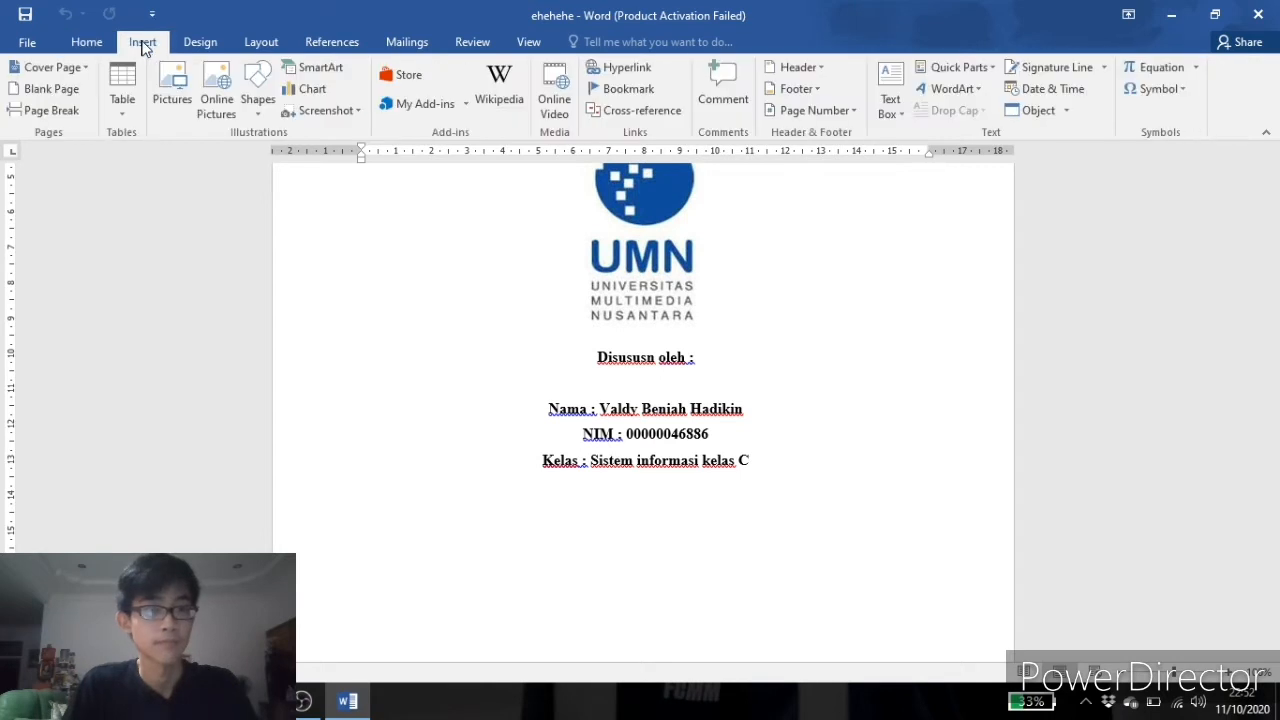
pyautogui.click(853, 110)
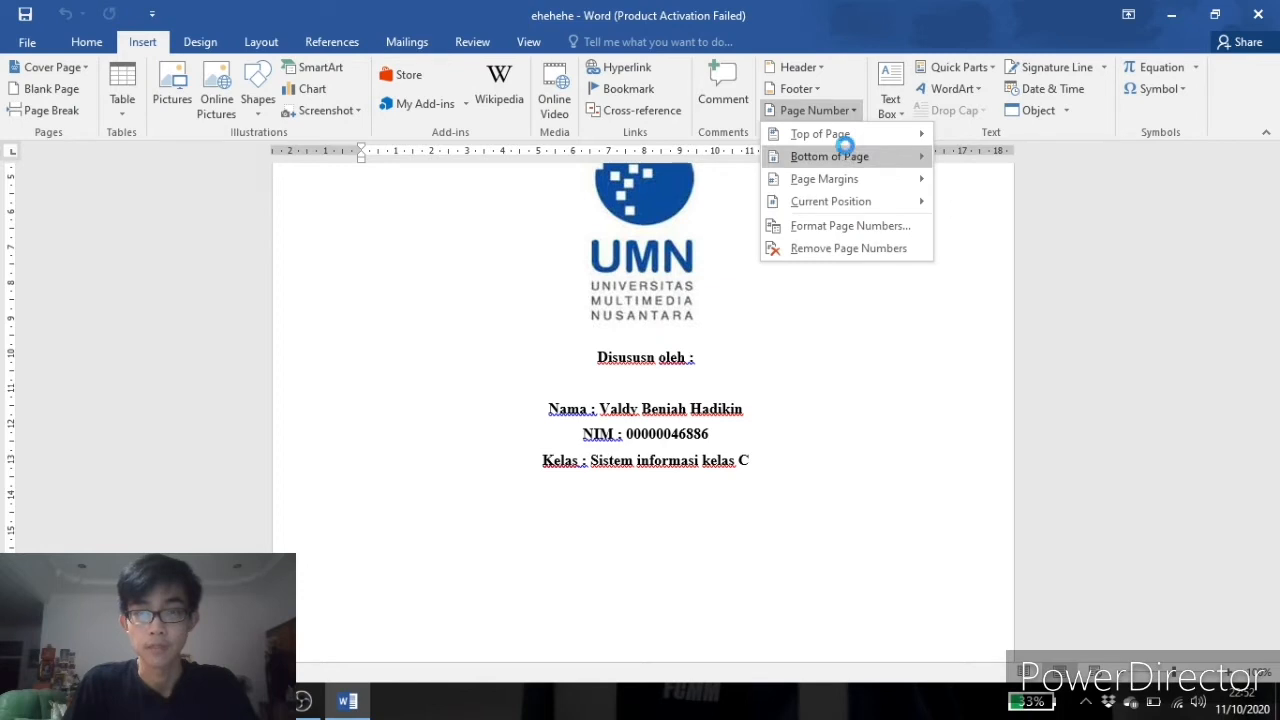
pyautogui.click(845, 152)
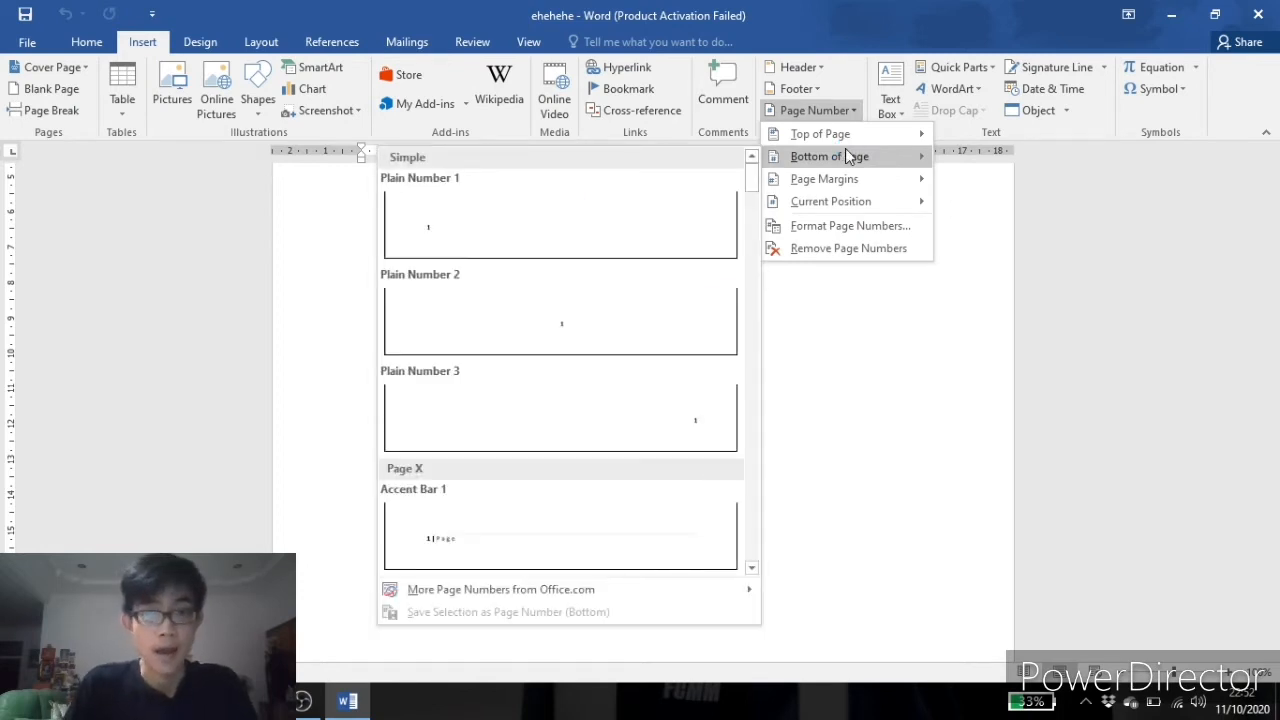
pyautogui.click(649, 330)
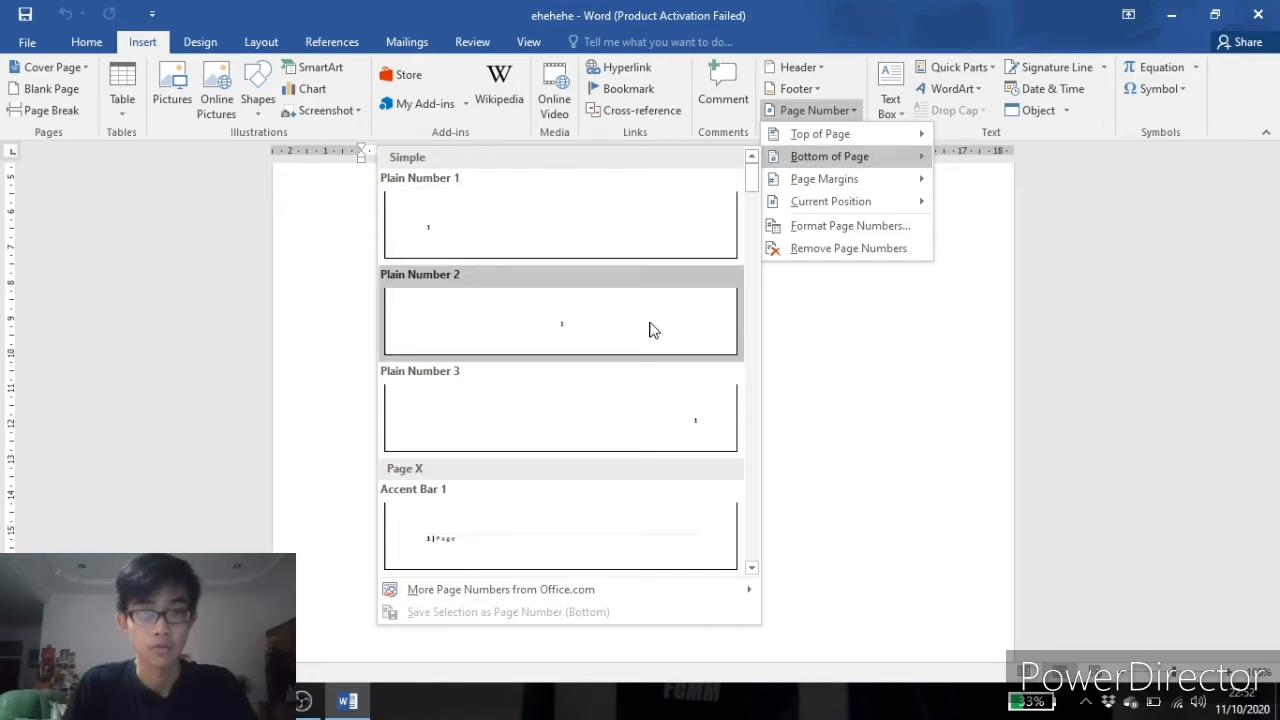
pyautogui.scroll(-3, 789, 490)
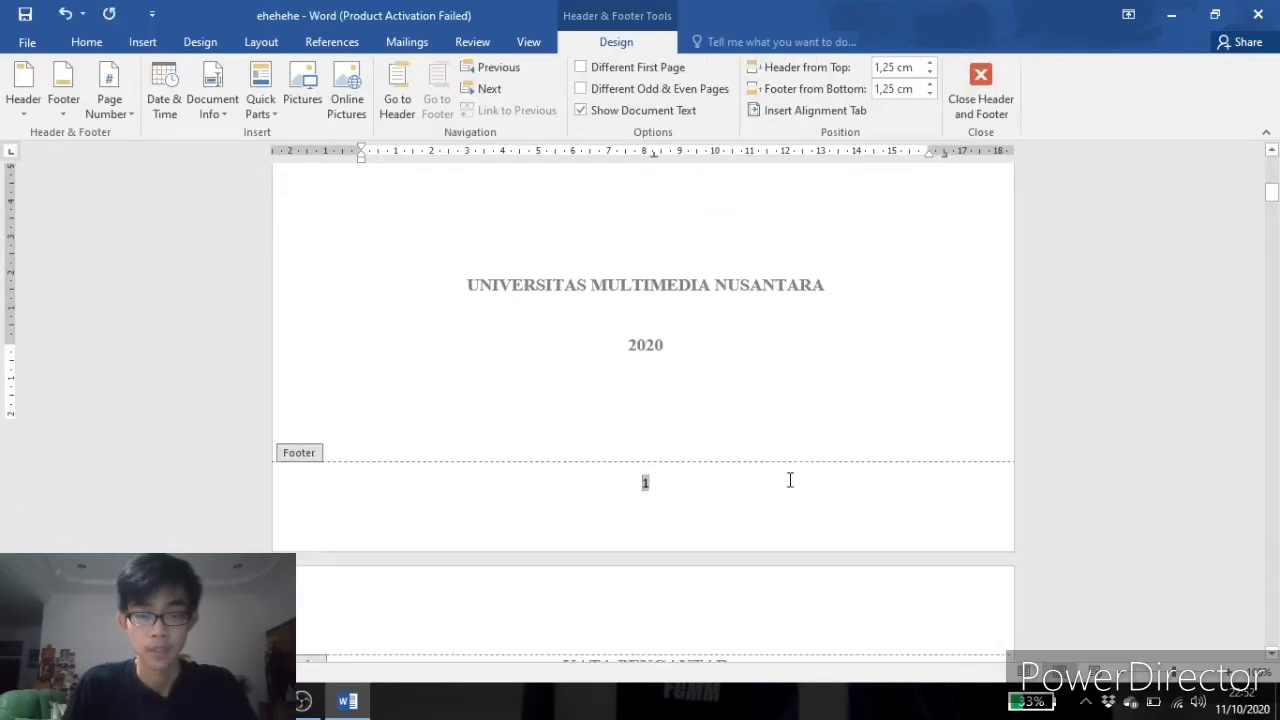
pyautogui.doubleClick(808, 293)
pyautogui.scroll(4, 808, 290)
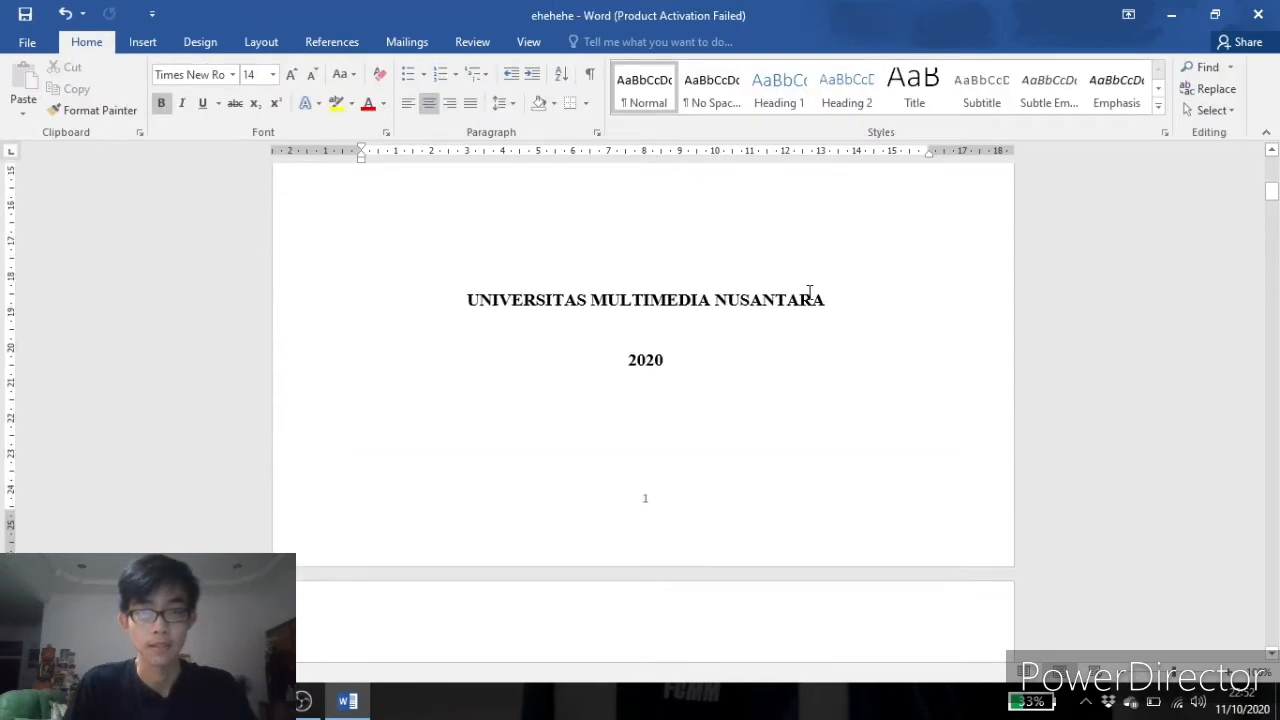
# Scroll through the document to check the page numbers and the table of contents.
pyautogui.scroll(-5, 805, 290)
pyautogui.scroll(-3, 810, 297)
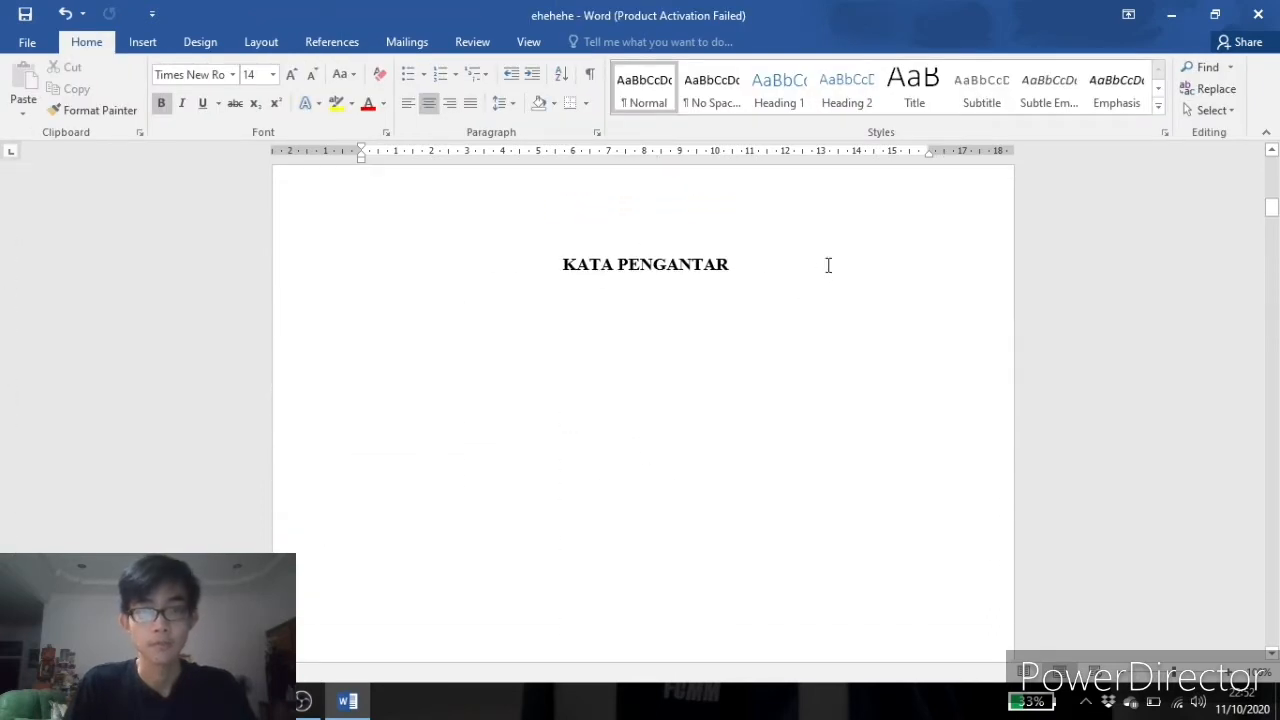
pyautogui.scroll(10, 828, 265)
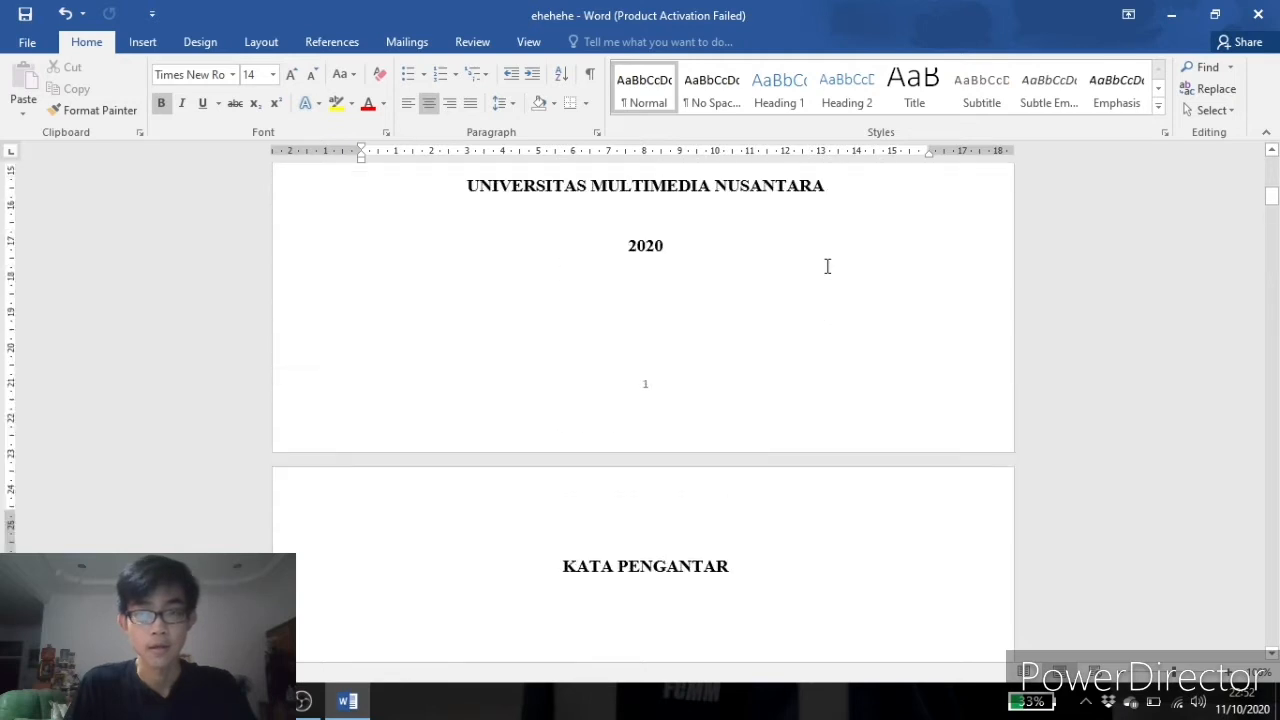
pyautogui.scroll(-4, 810, 330)
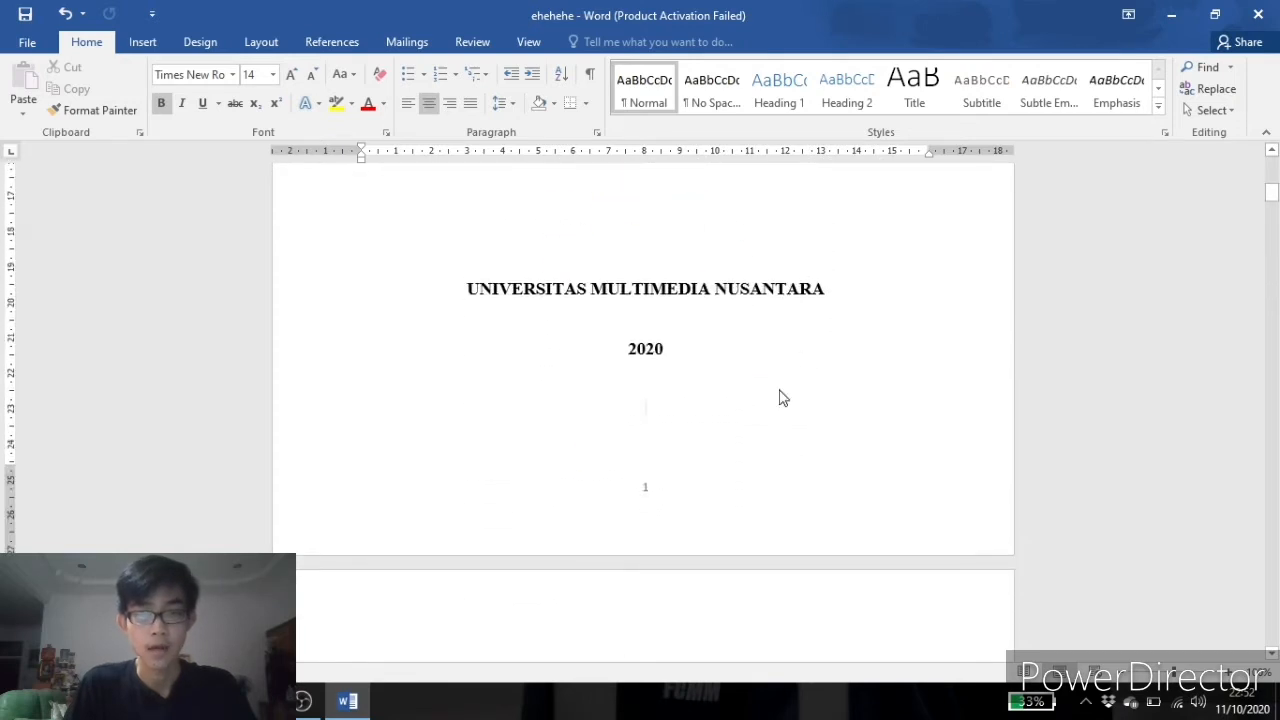
pyautogui.scroll(-4, 783, 398)
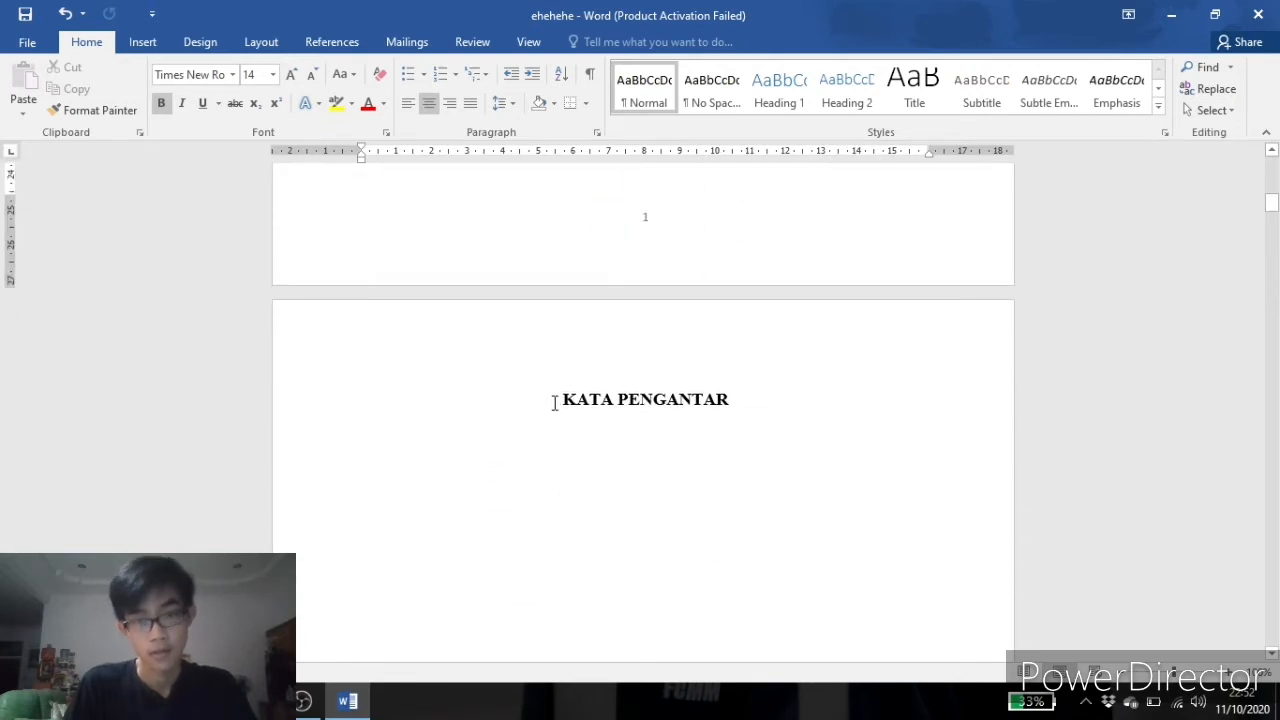
pyautogui.scroll(-20, 552, 402)
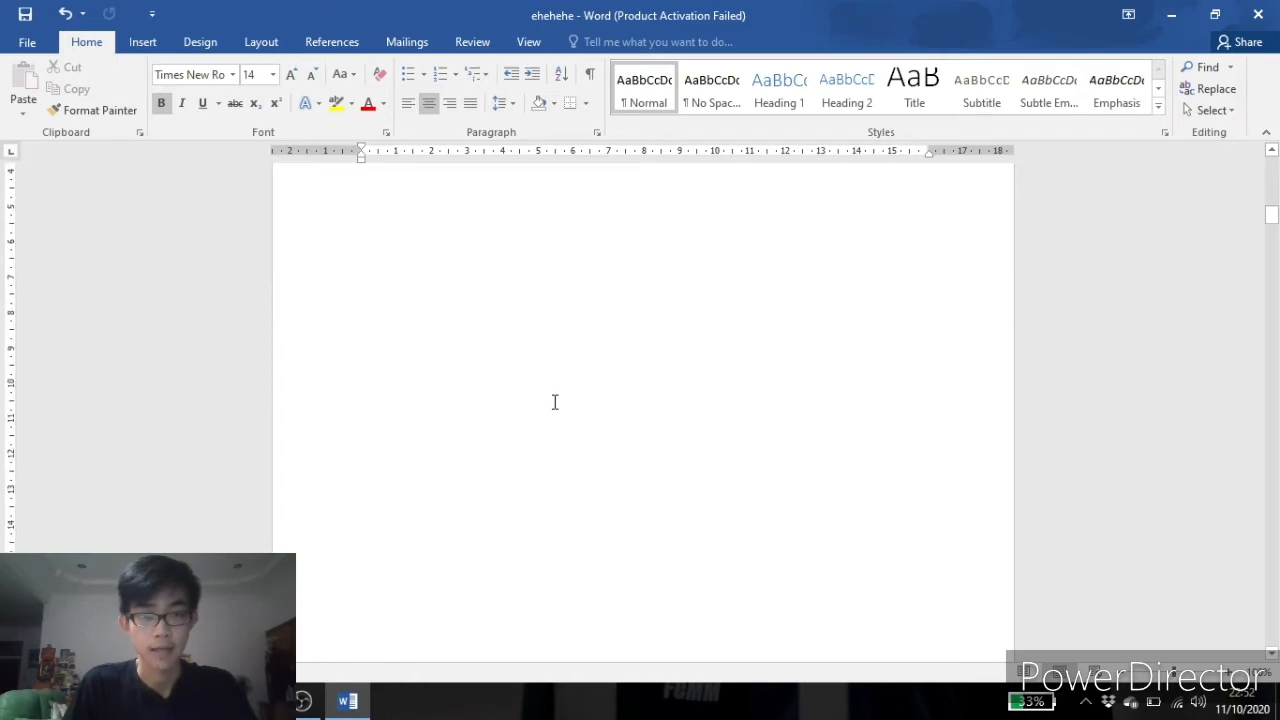
pyautogui.scroll(-20, 569, 383)
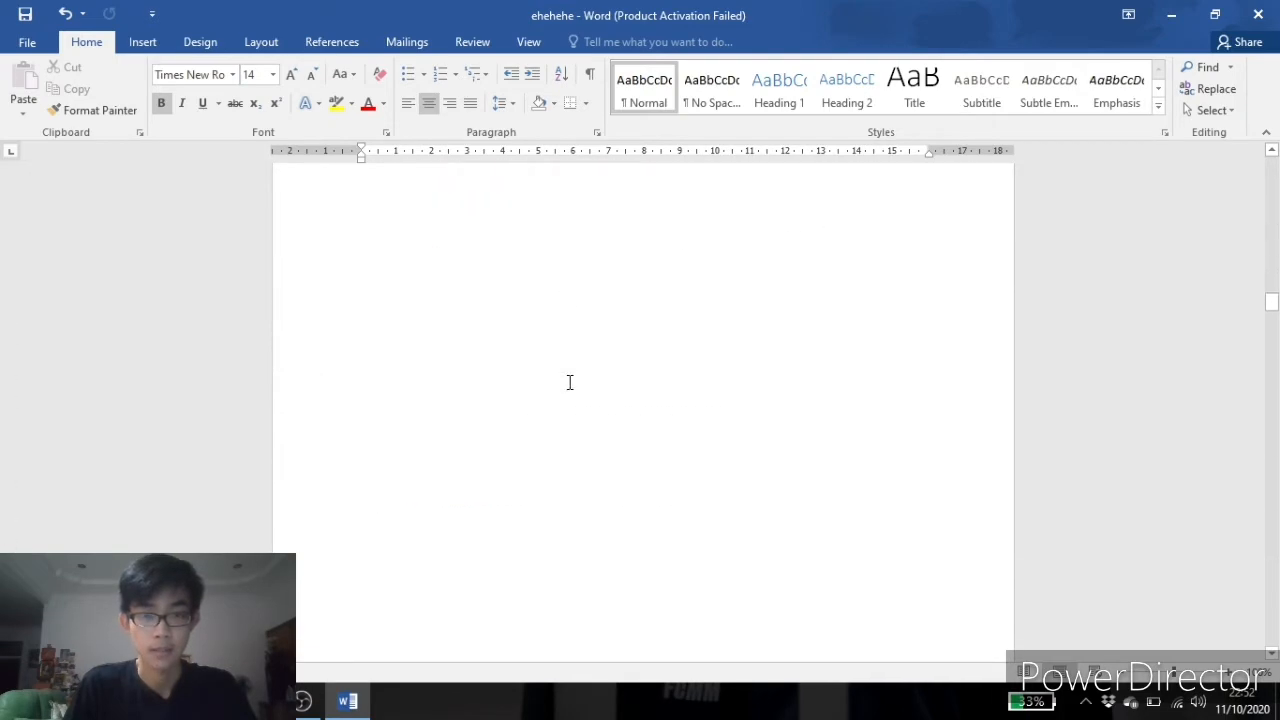
pyautogui.scroll(-3, 569, 375)
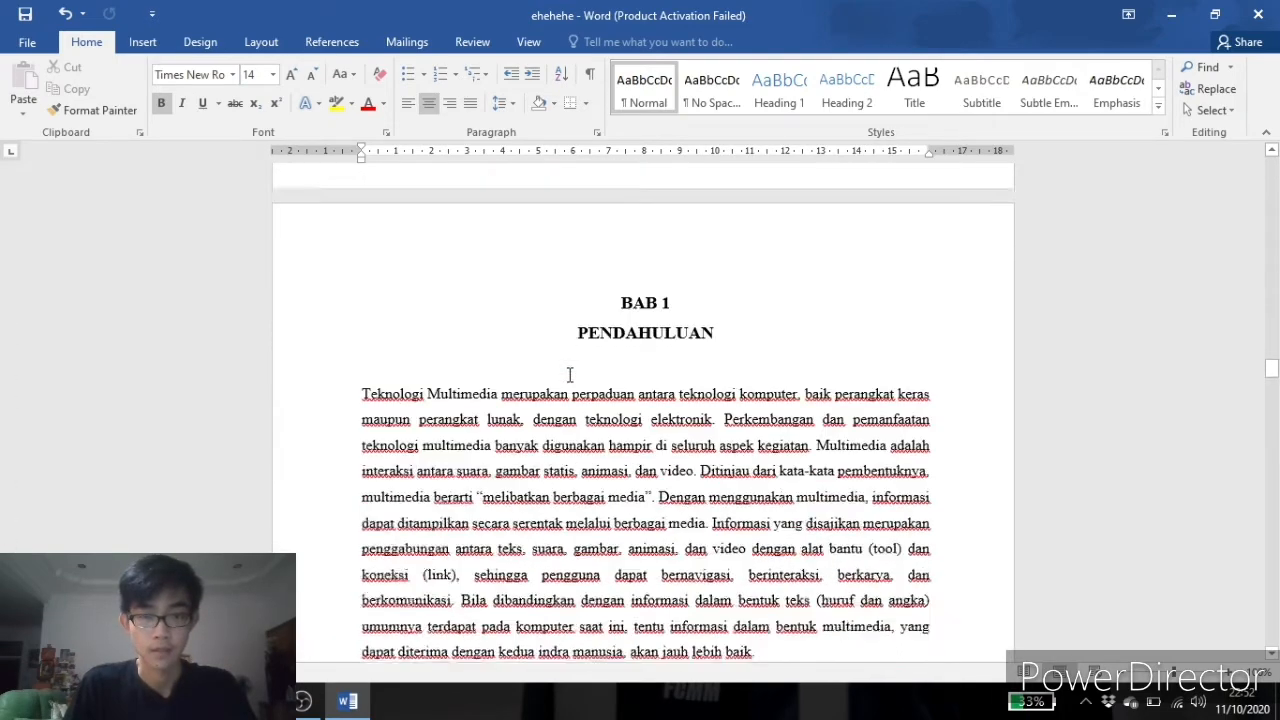
pyautogui.scroll(12, 589, 389)
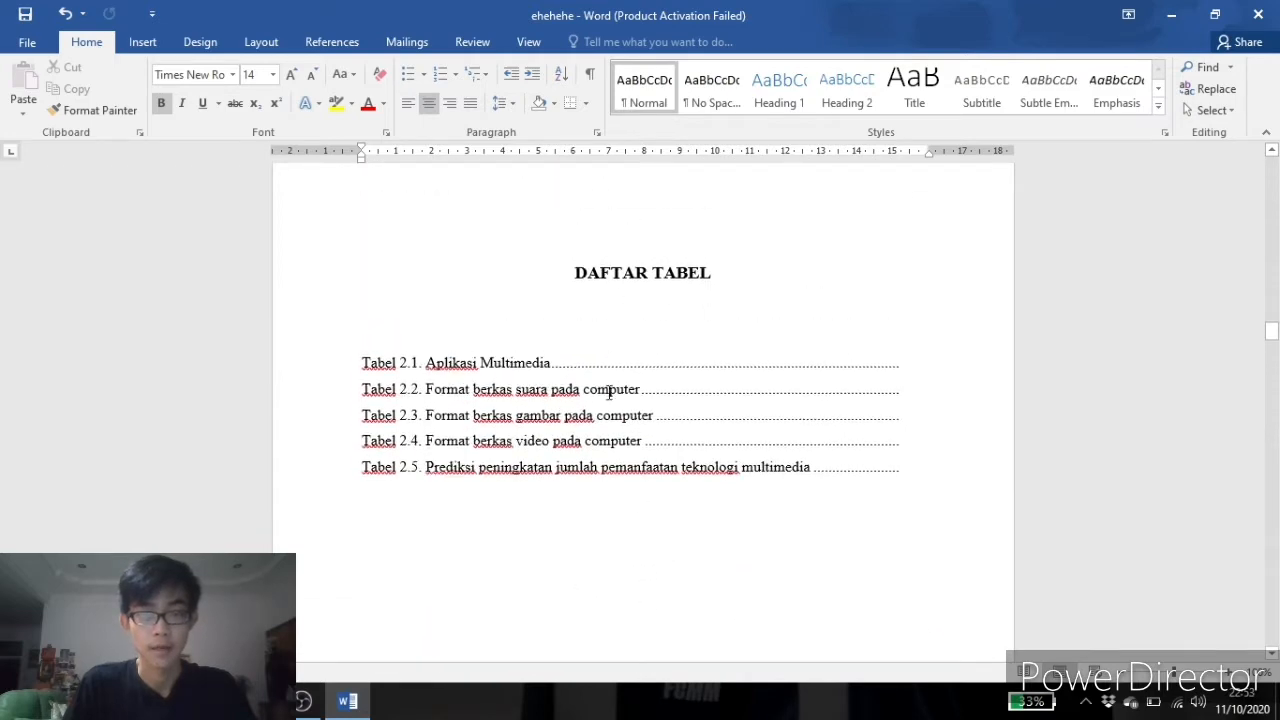
pyautogui.scroll(15, 623, 414)
pyautogui.scroll(15, 625, 414)
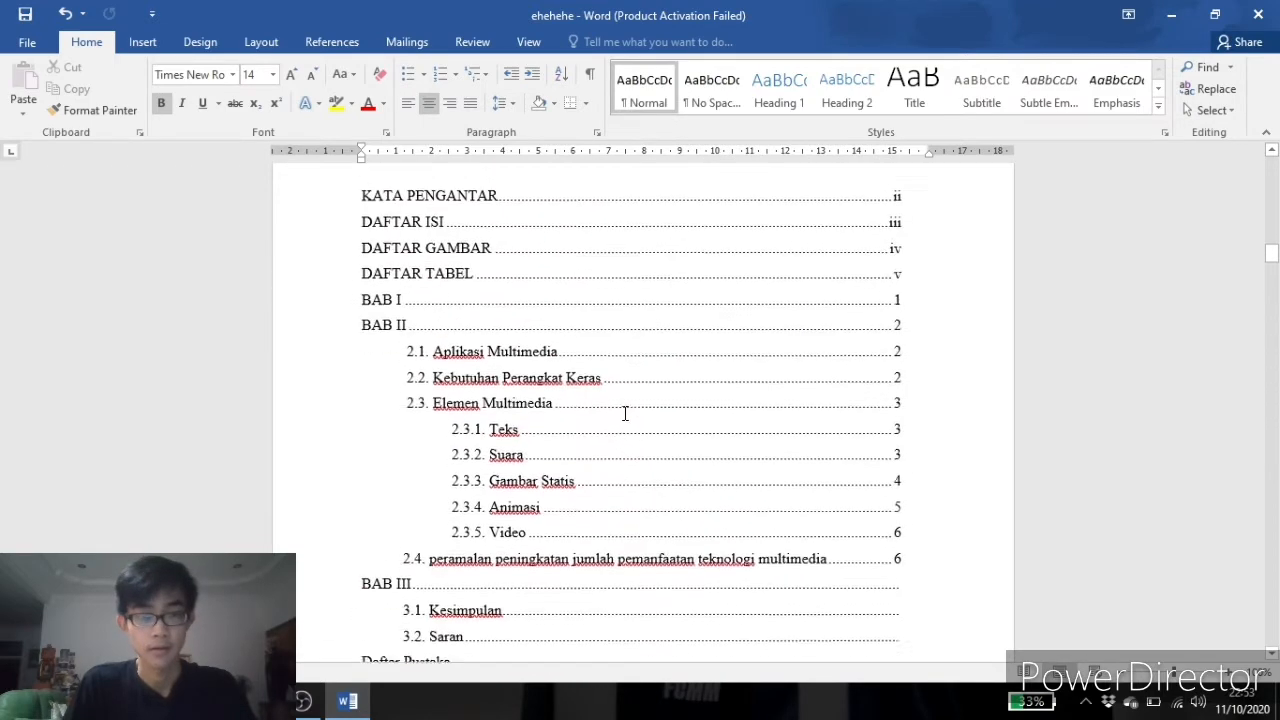
pyautogui.scroll(10, 625, 414)
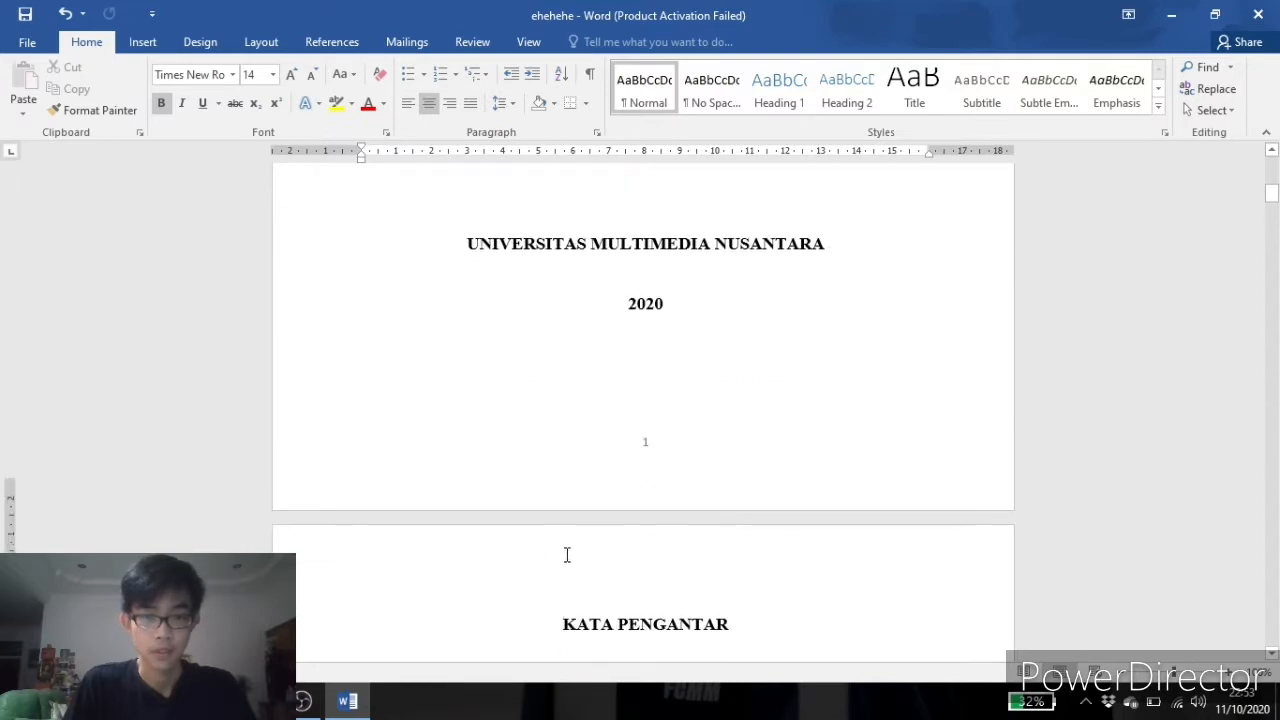
pyautogui.scroll(-3, 578, 365)
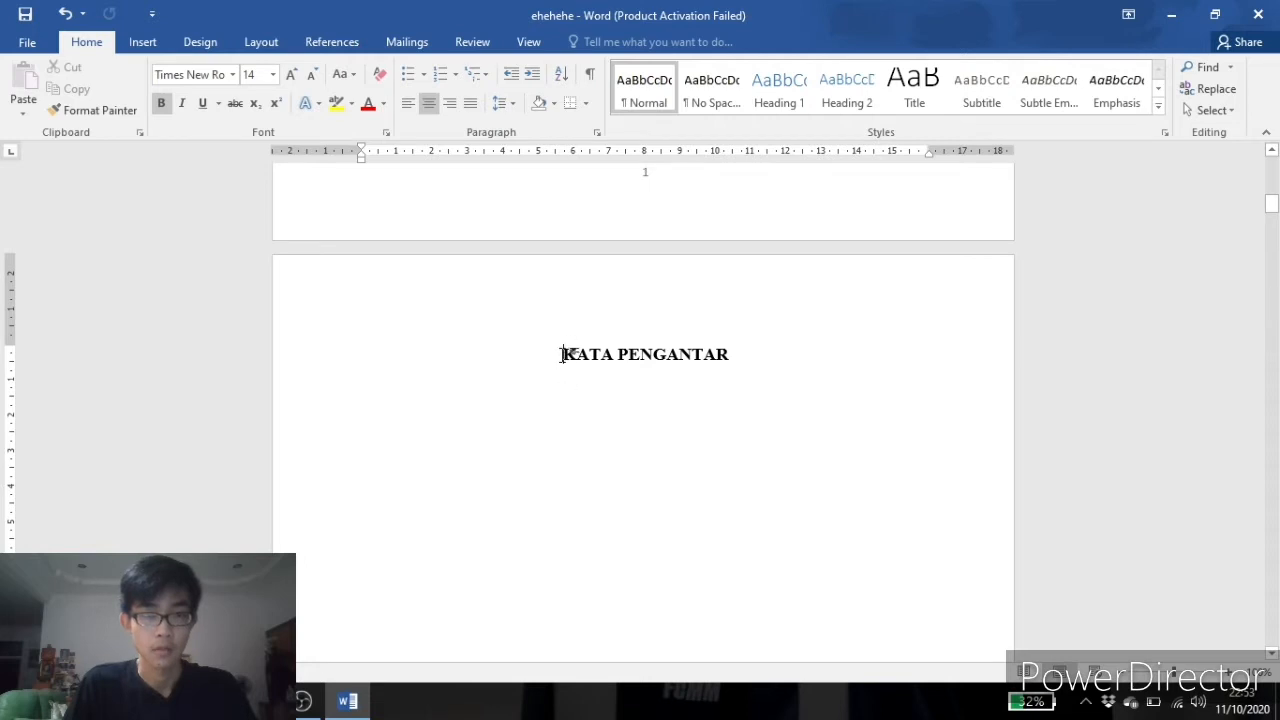
# Insert a Next Page section break just before the KATA PENGANTAR title.
pyautogui.click(564, 354)
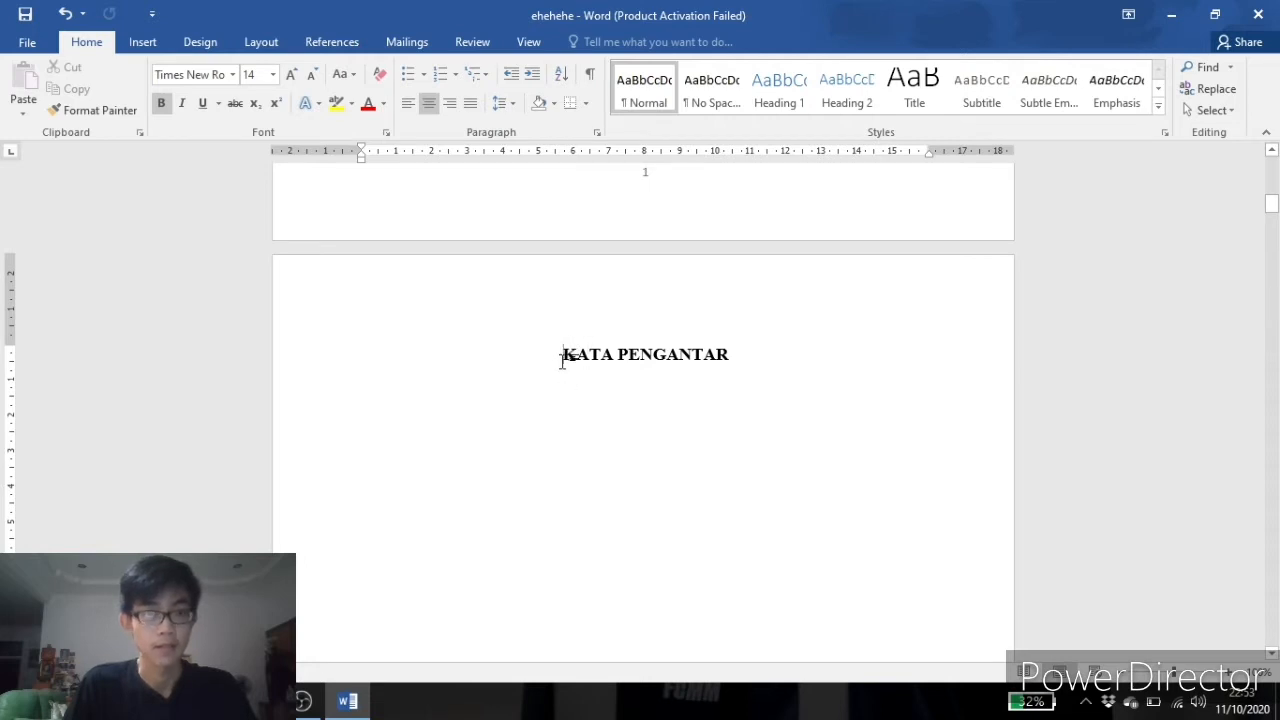
pyautogui.click(263, 44)
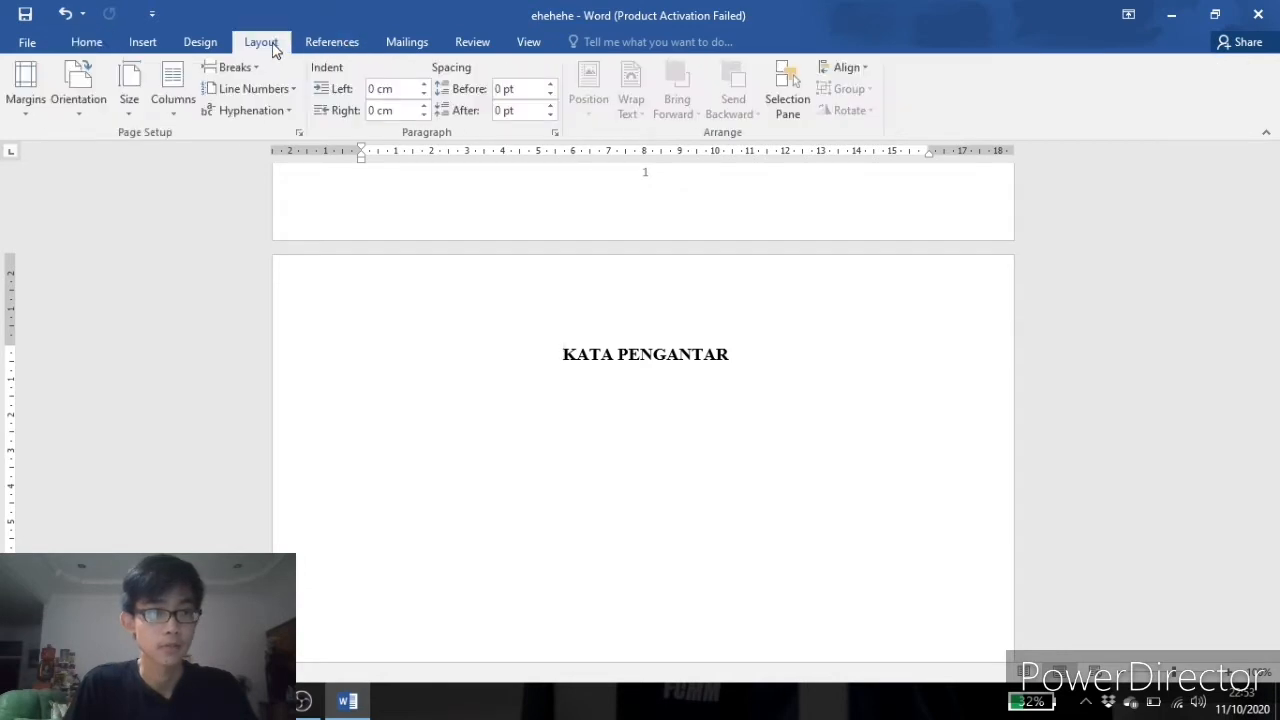
pyautogui.click(257, 67)
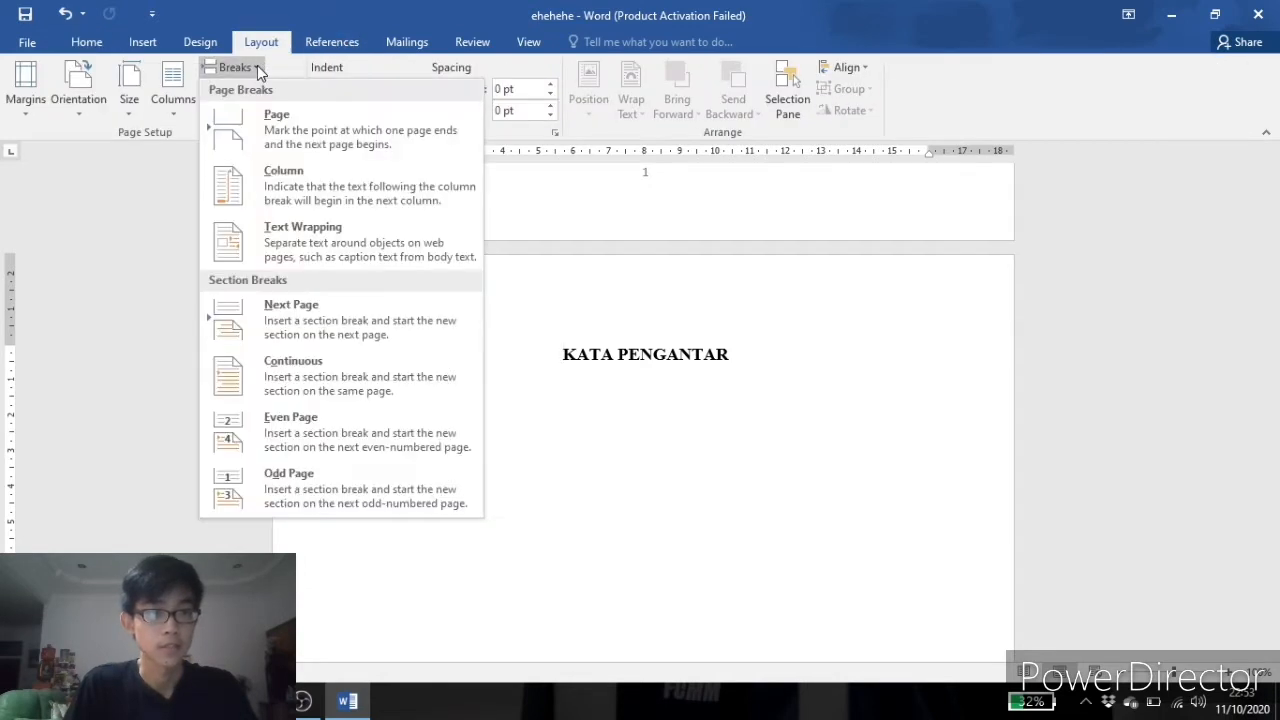
pyautogui.click(280, 332)
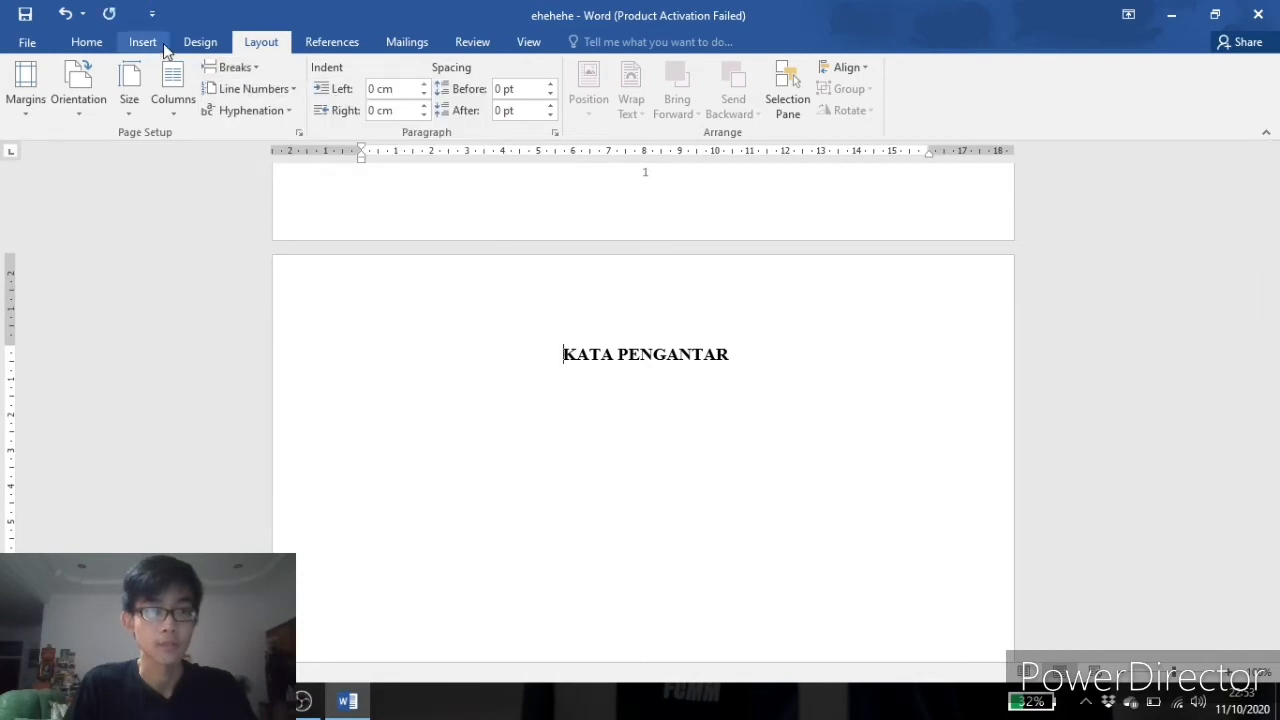
# Format the new section's page numbers as i, ii, iii, starting at i.
pyautogui.click(143, 42)
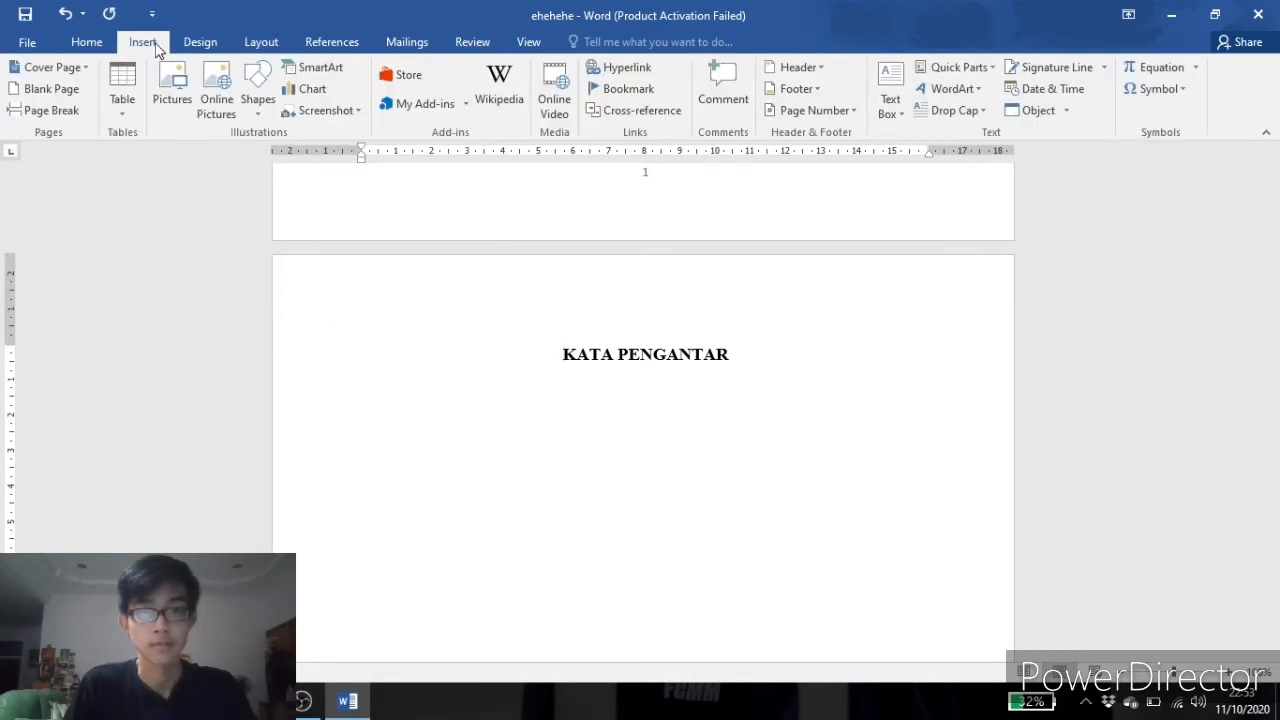
pyautogui.click(856, 112)
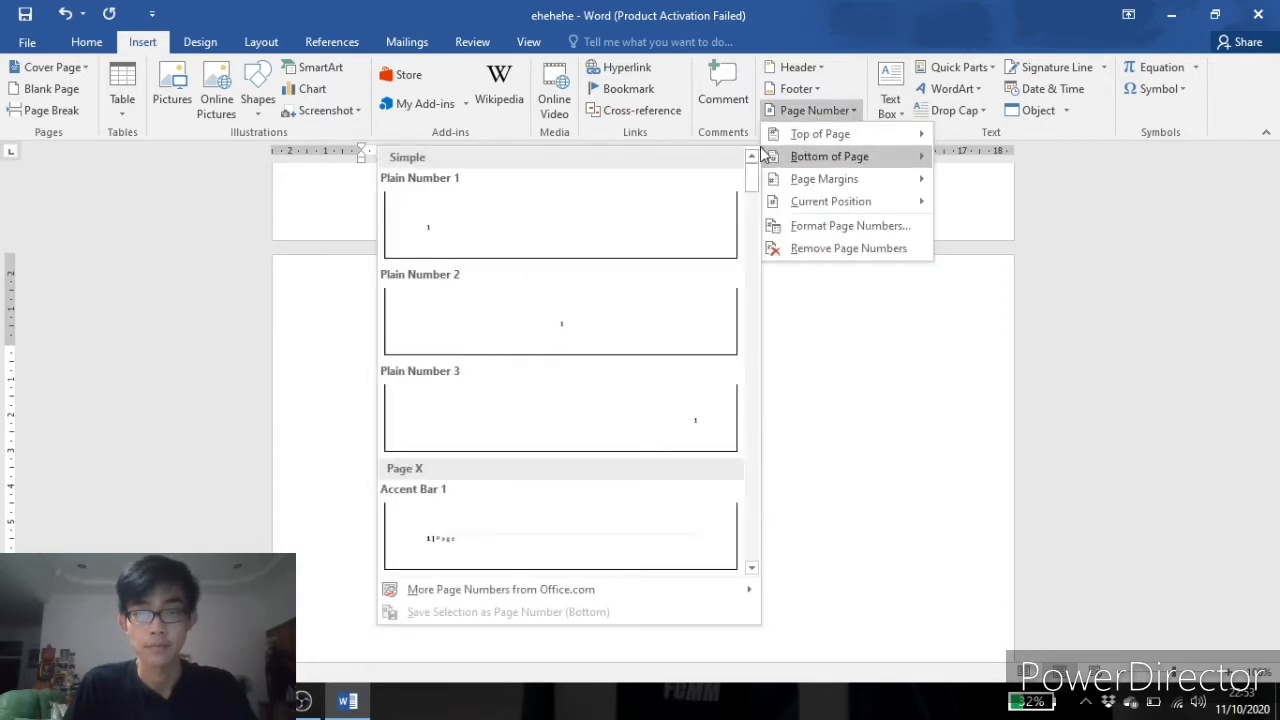
pyautogui.click(838, 225)
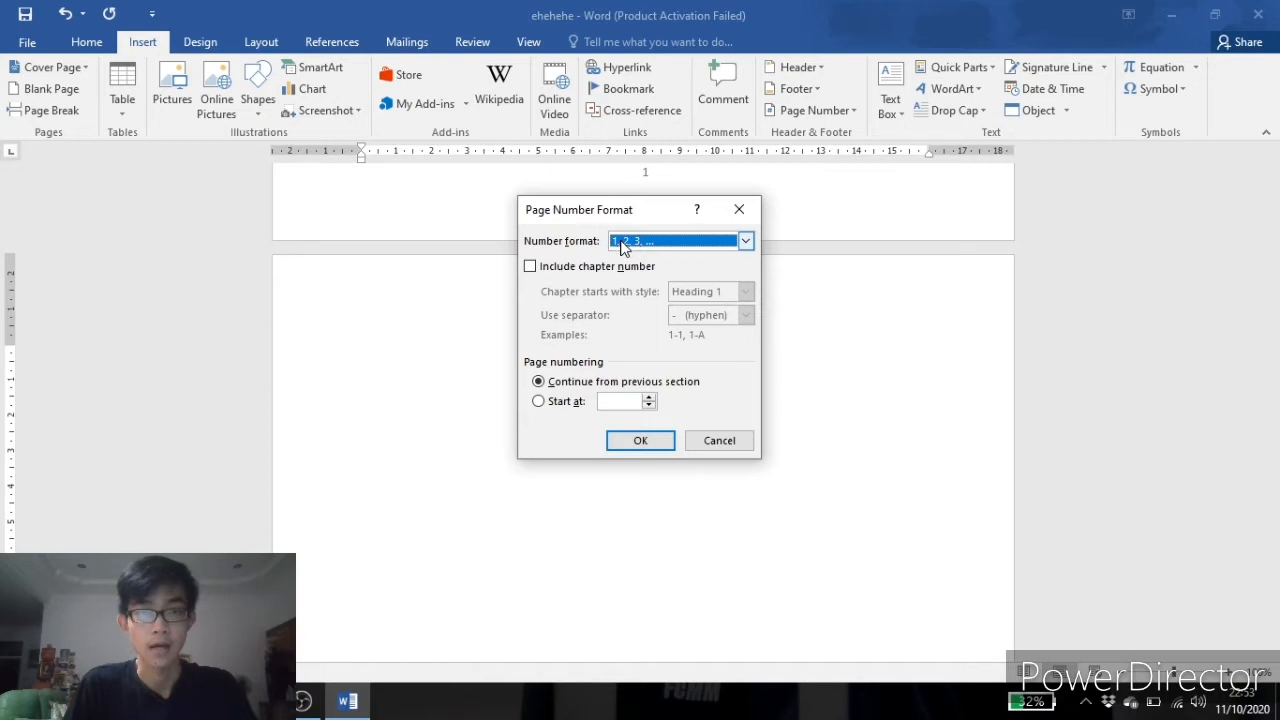
pyautogui.click(745, 241)
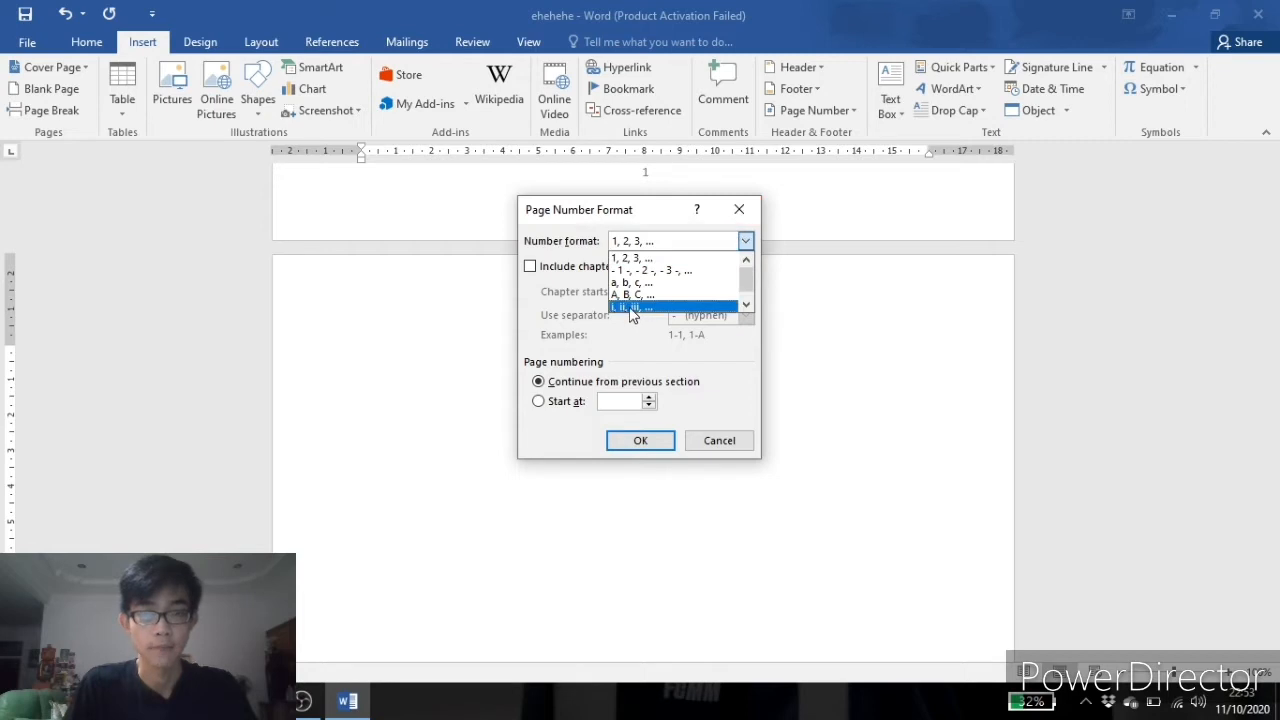
pyautogui.click(632, 307)
pyautogui.click(618, 403)
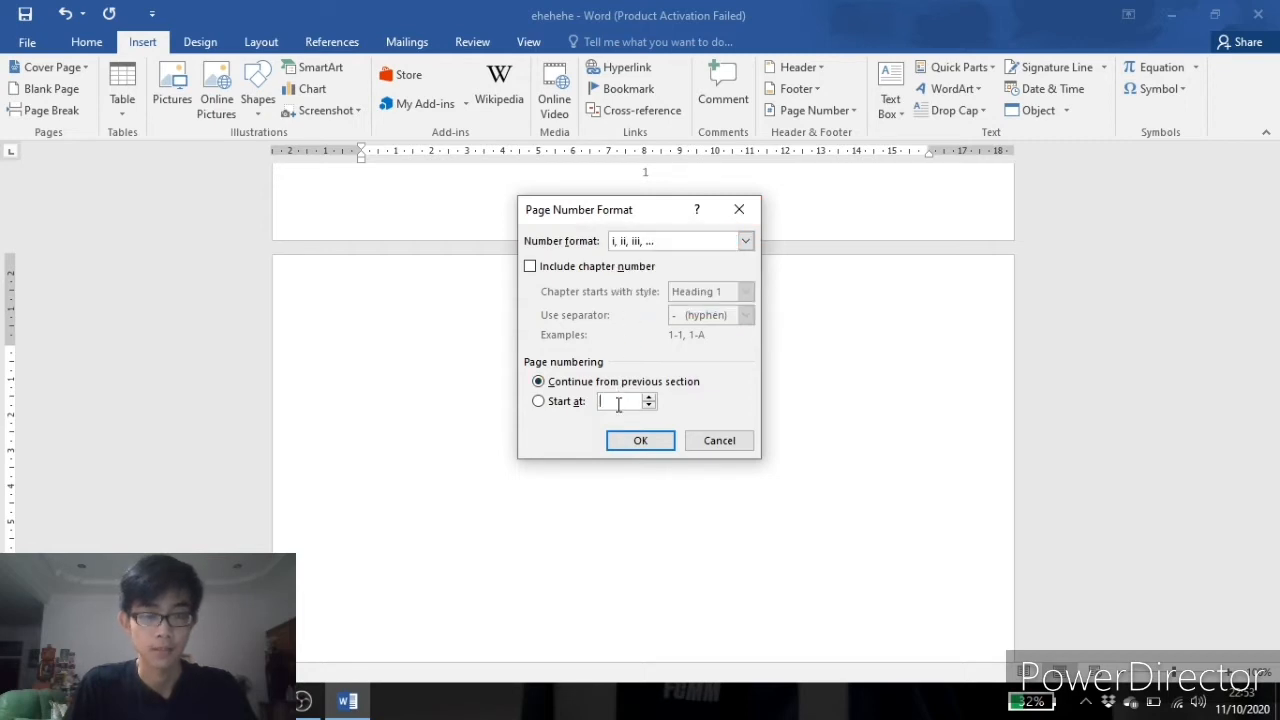
pyautogui.write('i')
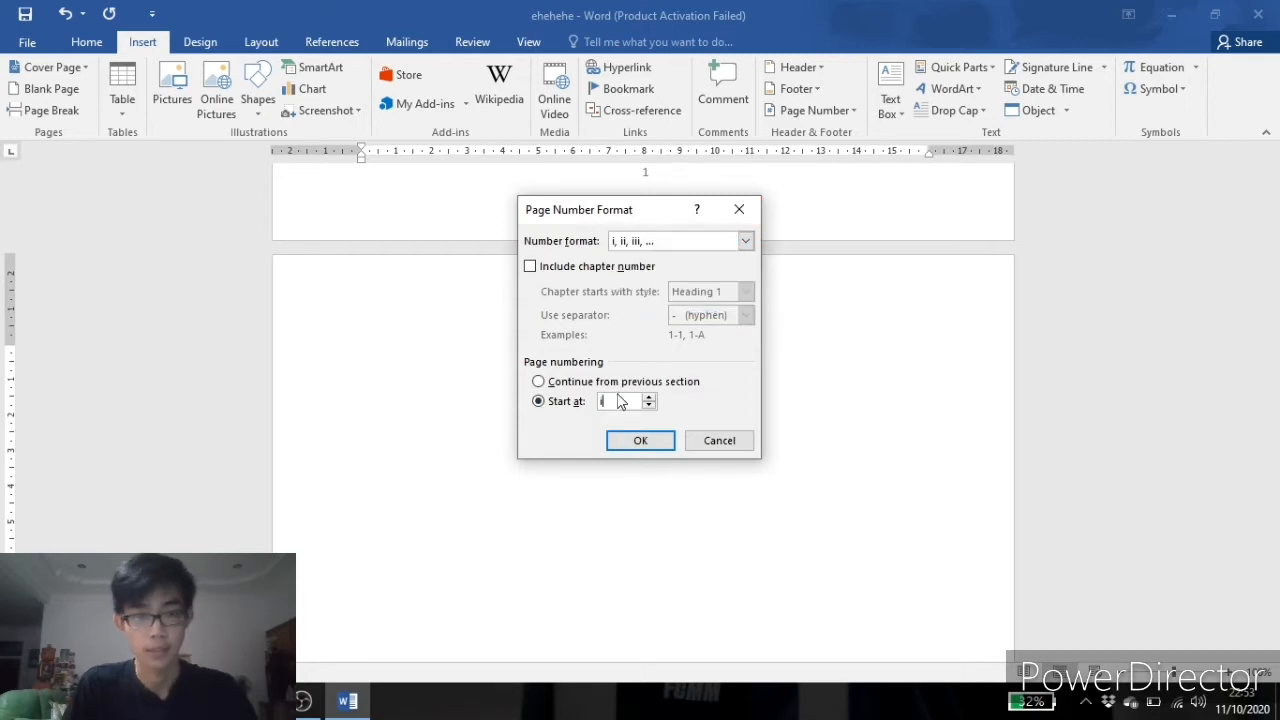
pyautogui.click(651, 446)
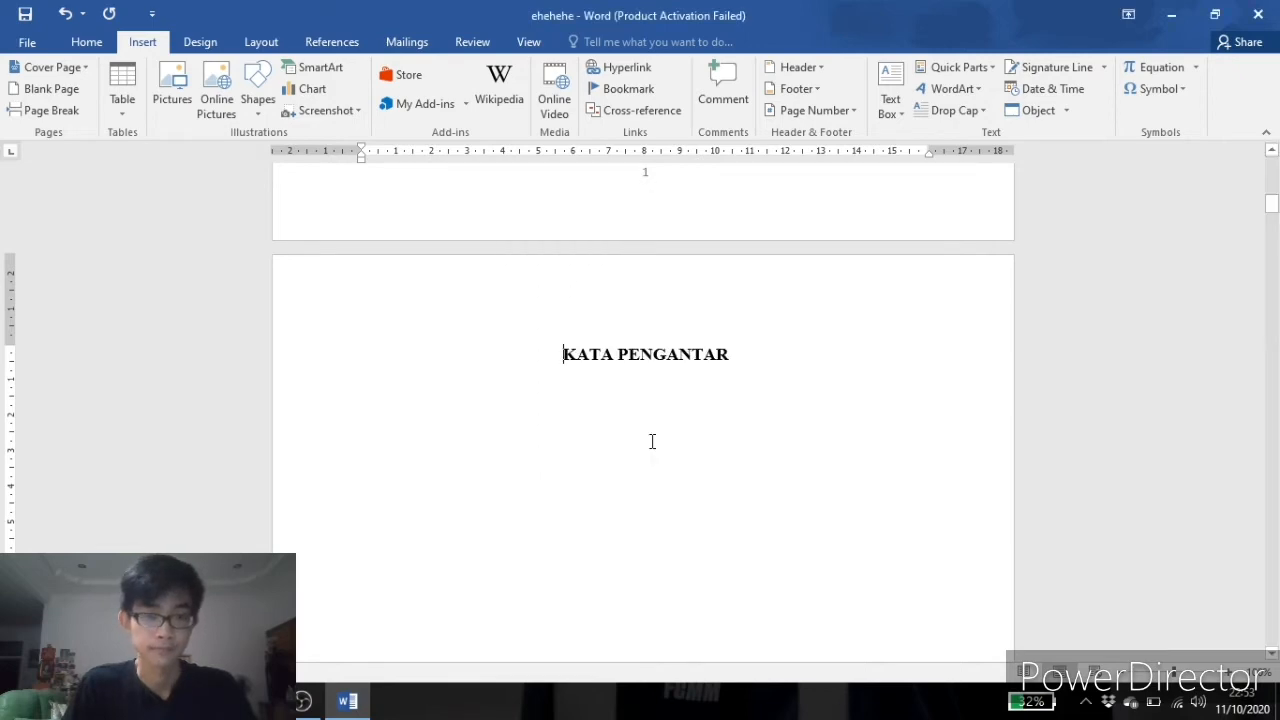
pyautogui.scroll(-10, 651, 440)
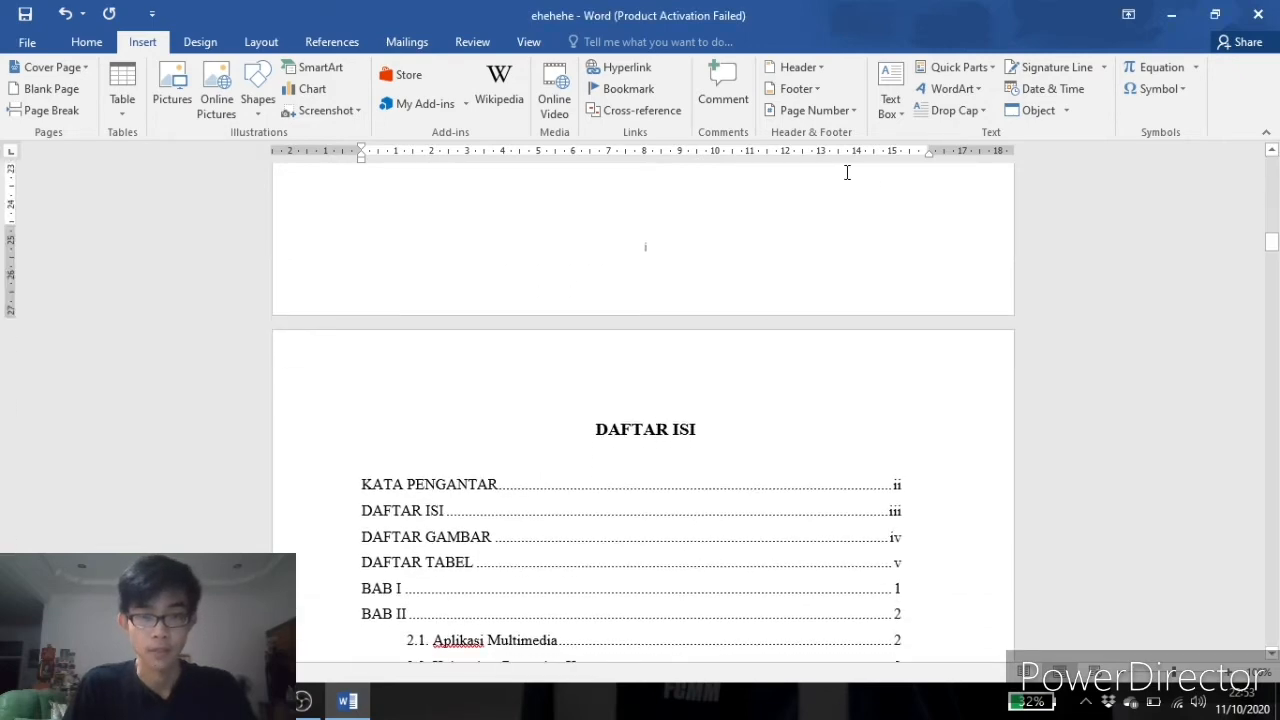
# Scroll through the front-matter pages to check their roman-numeral page numbers.
pyautogui.scroll(-10, 651, 213)
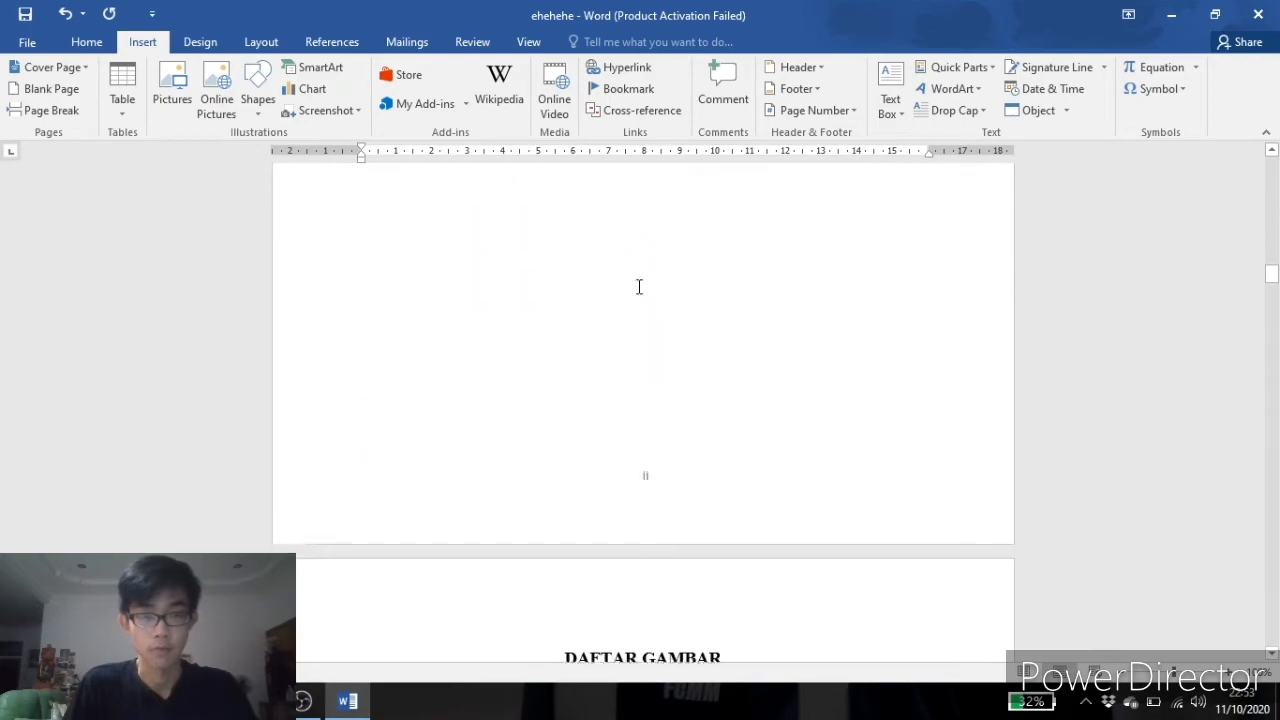
pyautogui.scroll(-15, 660, 308)
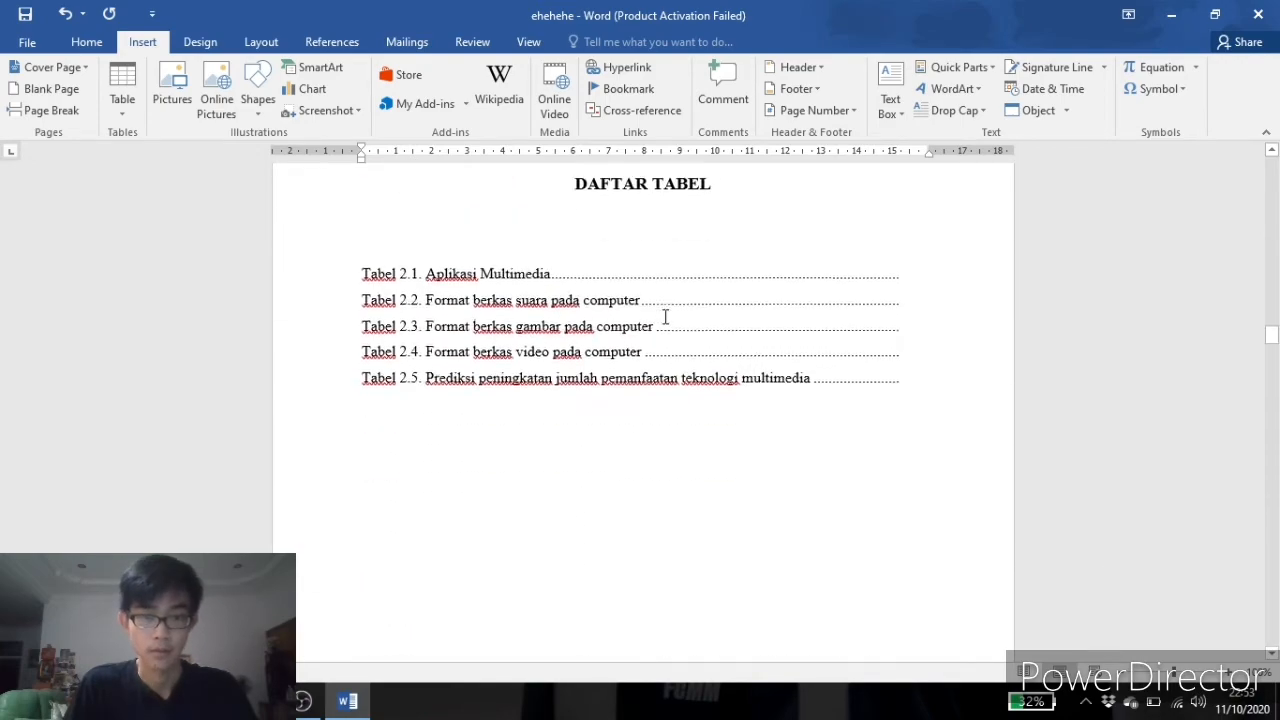
pyautogui.scroll(-13, 669, 311)
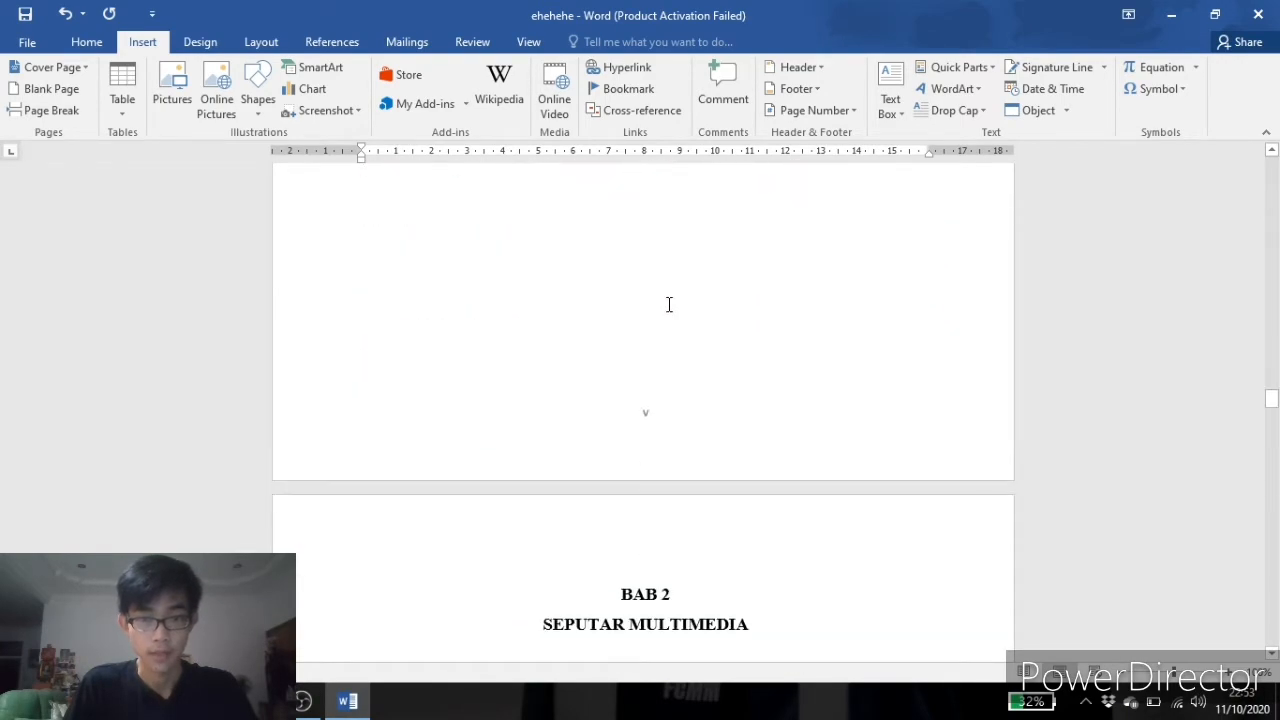
pyautogui.scroll(15, 658, 337)
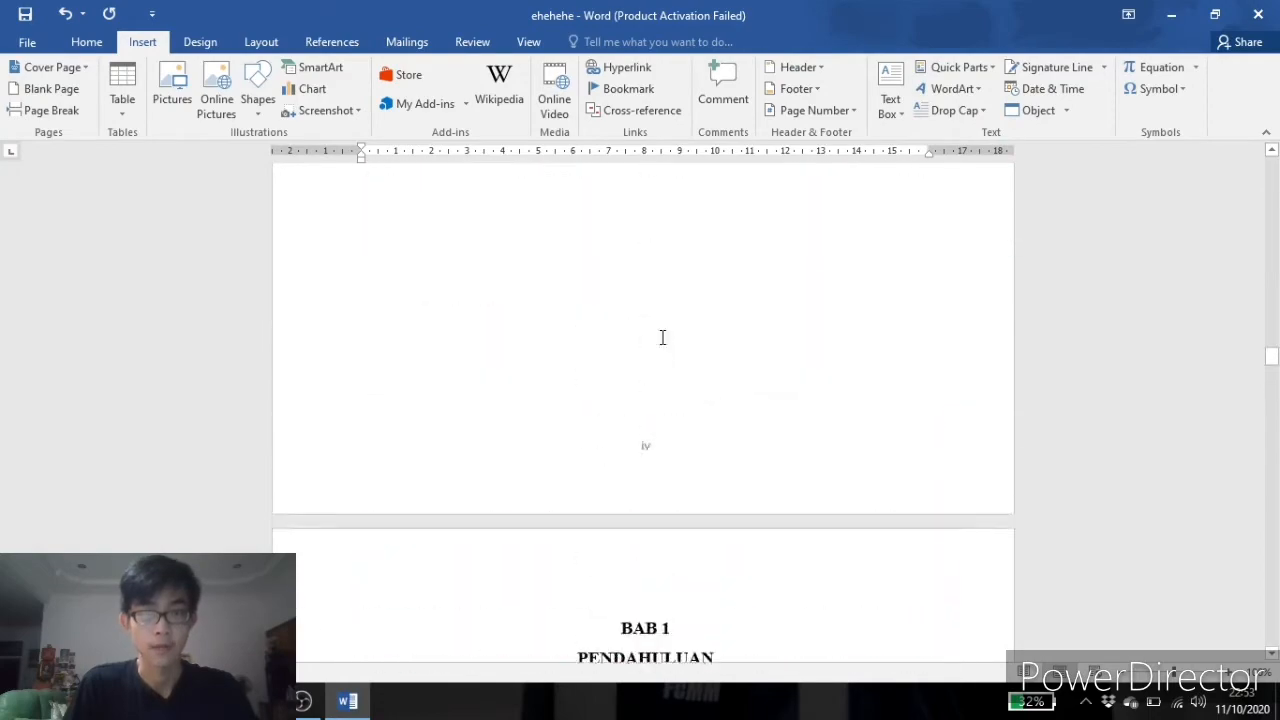
pyautogui.scroll(8, 662, 338)
pyautogui.scroll(-3, 665, 330)
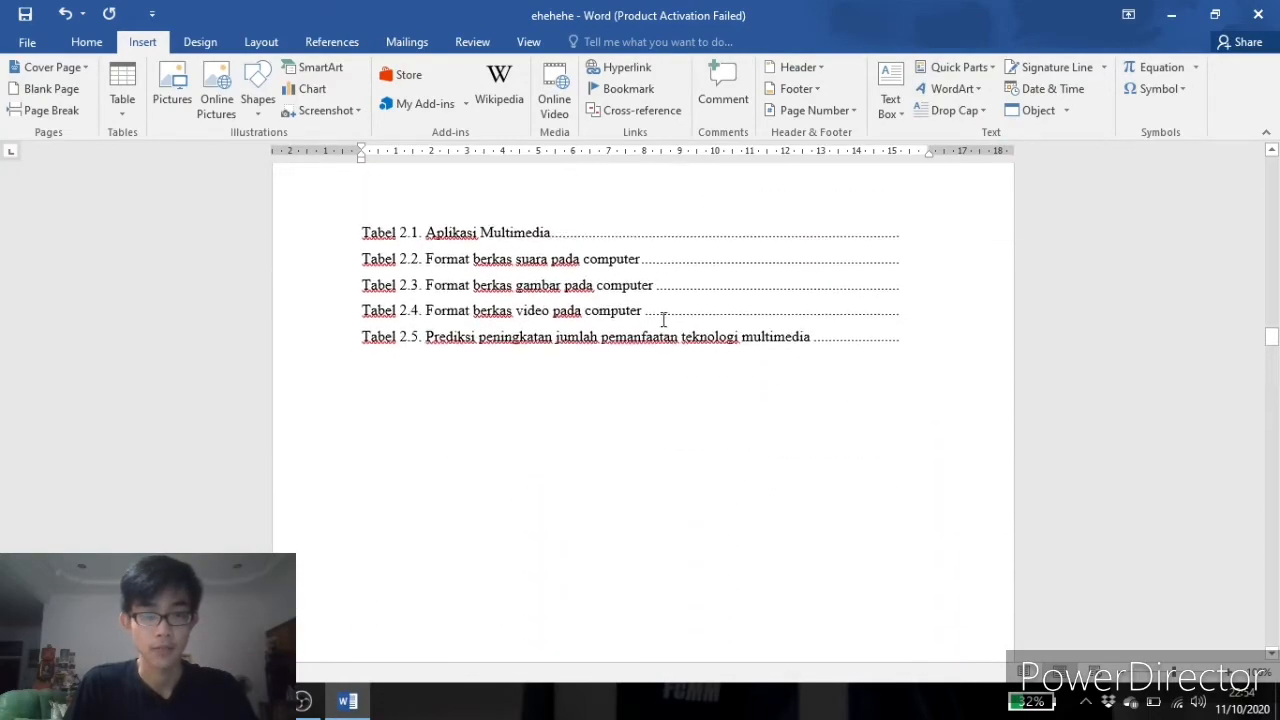
pyautogui.scroll(1, 669, 321)
pyautogui.scroll(-8, 806, 343)
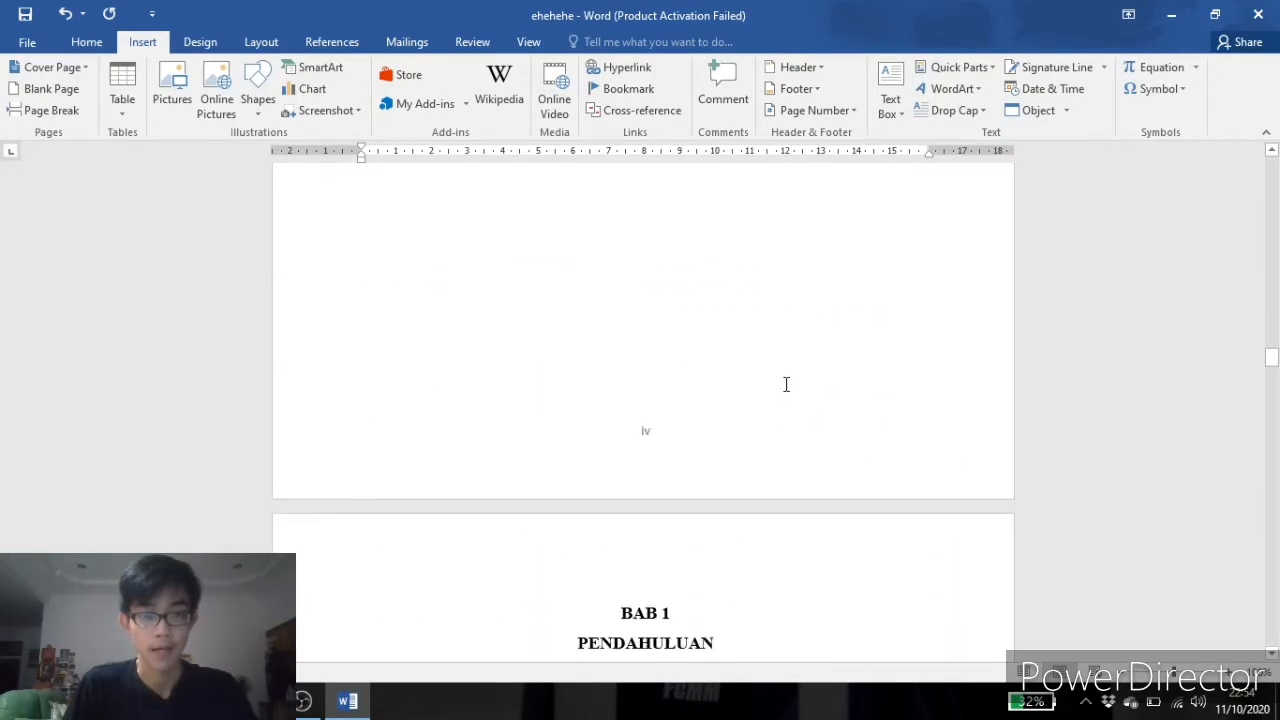
pyautogui.scroll(-4, 645, 420)
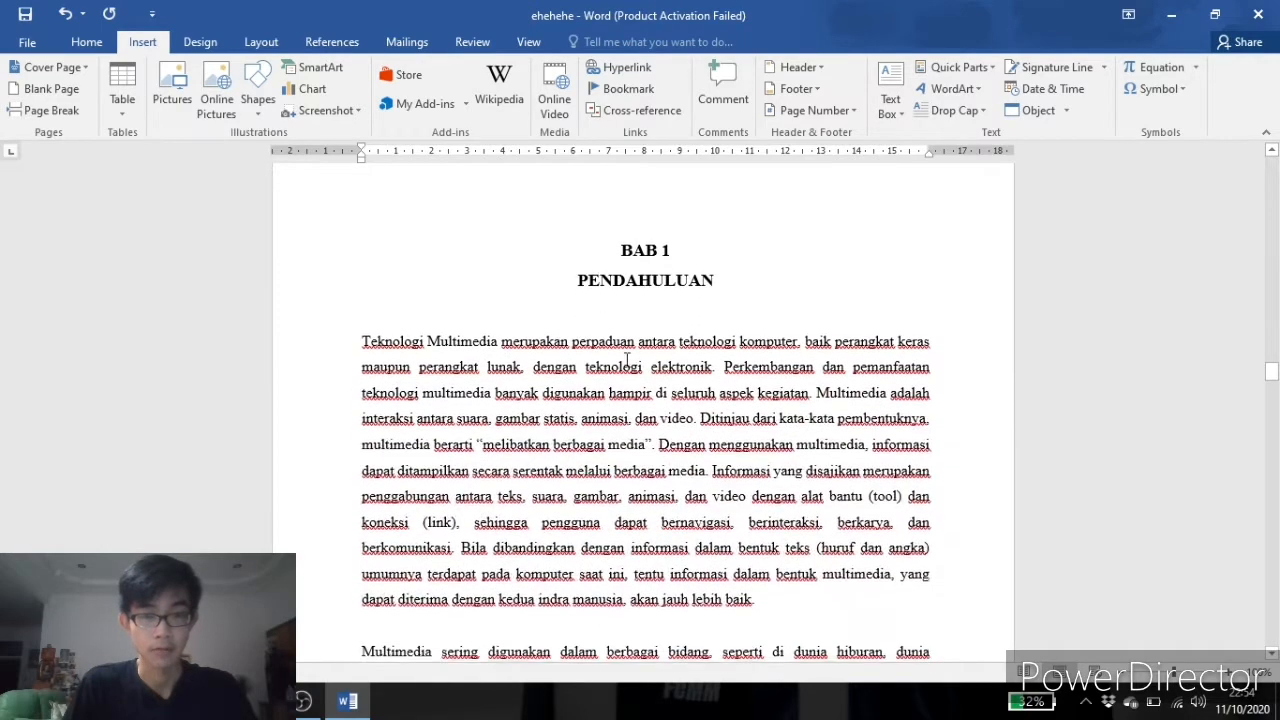
# Insert a Next Page section break just before the BAB 1 title.
pyautogui.click(618, 249)
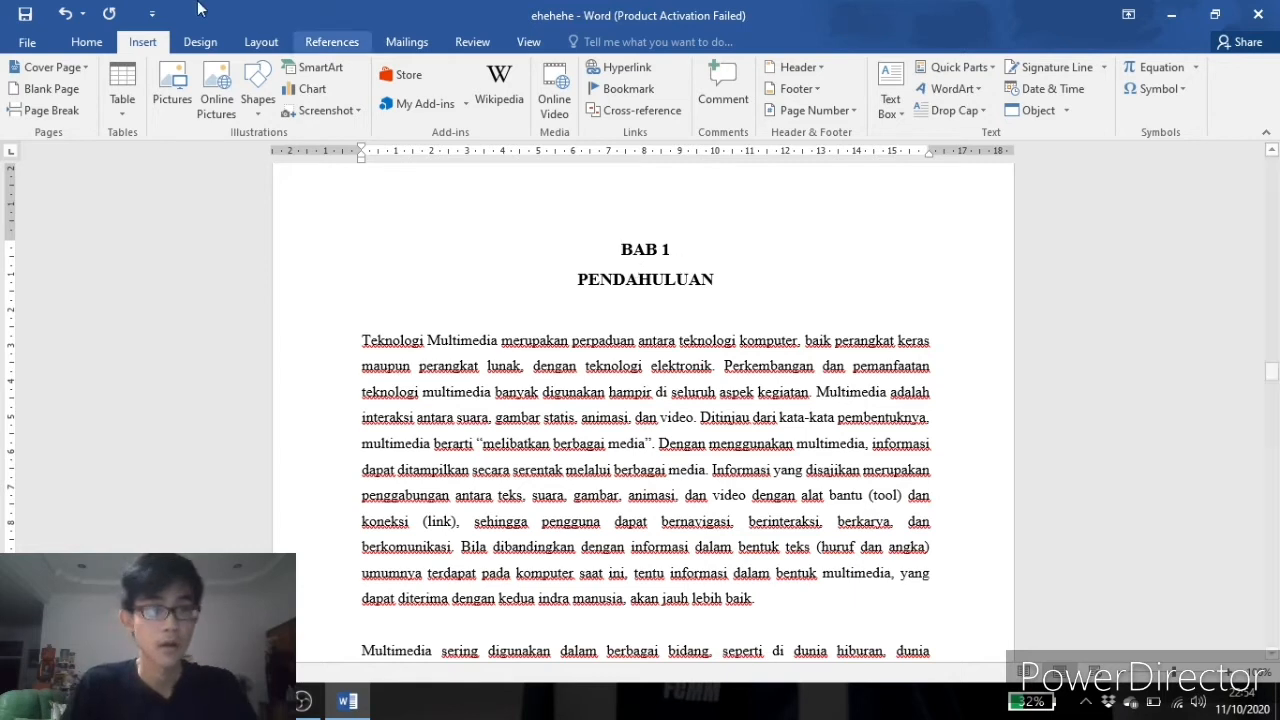
pyautogui.click(275, 46)
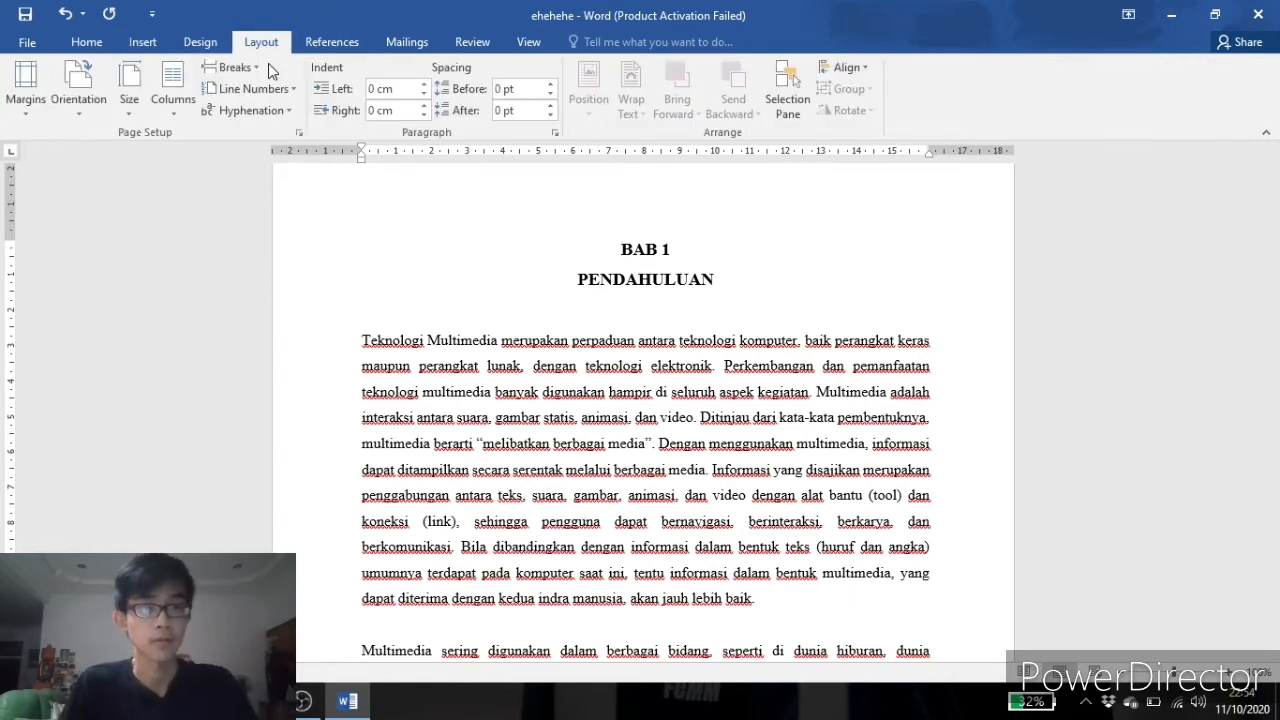
pyautogui.click(258, 67)
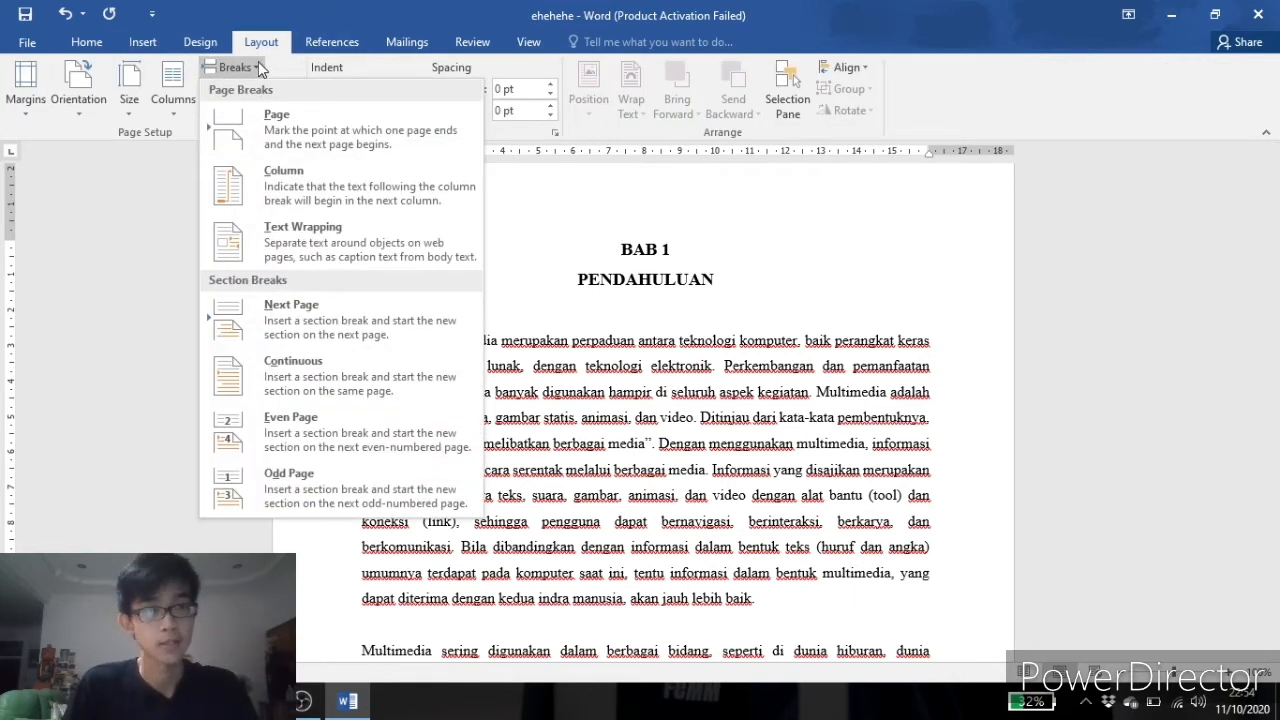
pyautogui.click(294, 330)
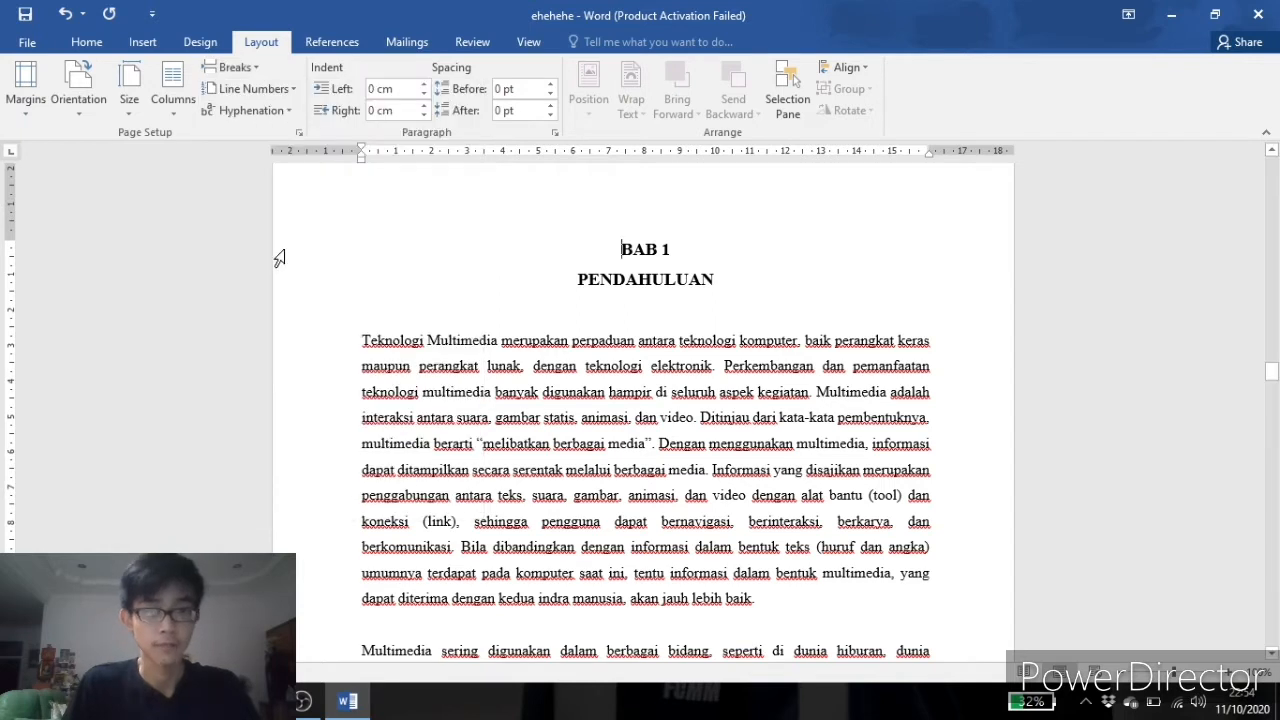
# Format the new section's page numbers as 1, 2, 3, starting at 1.
pyautogui.click(145, 45)
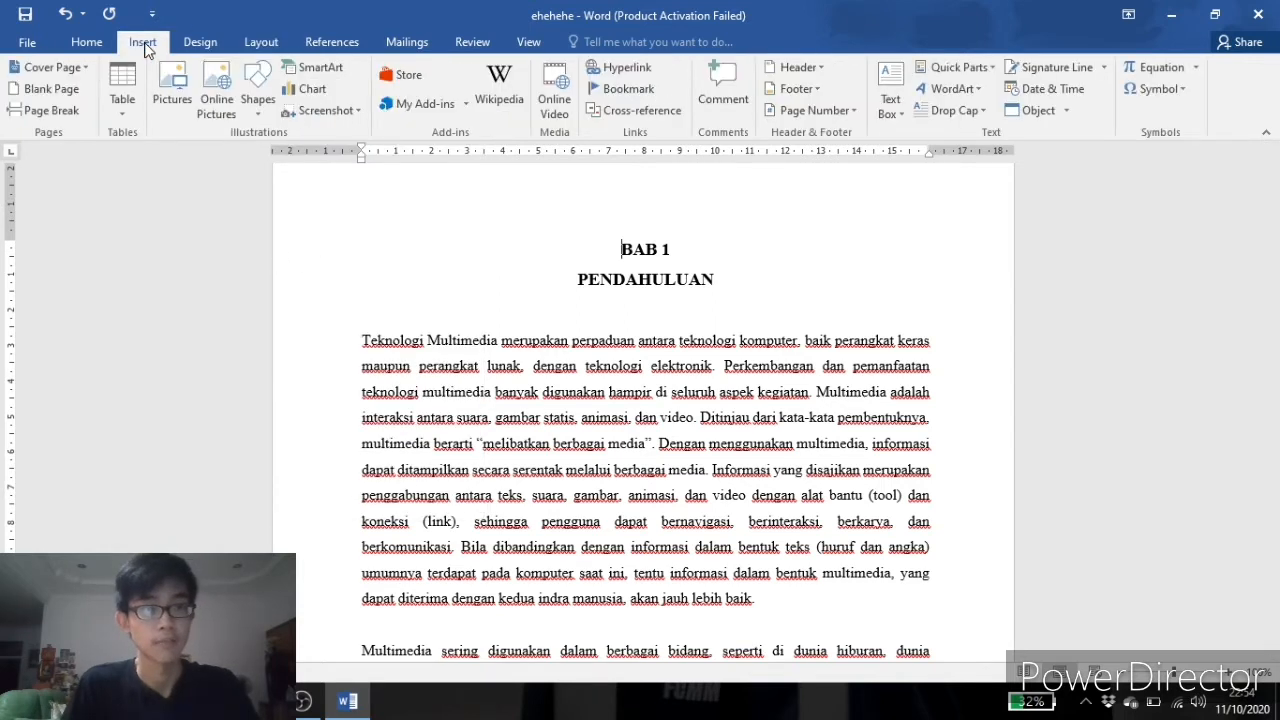
pyautogui.click(852, 111)
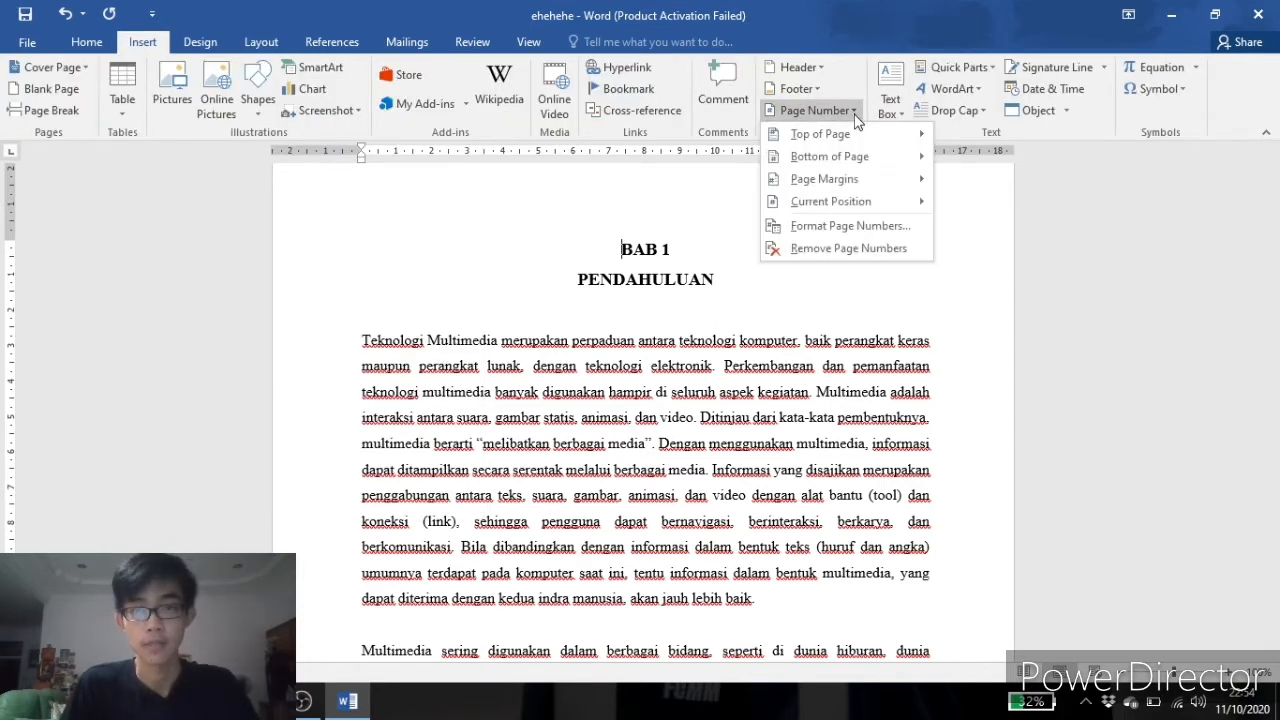
pyautogui.click(815, 230)
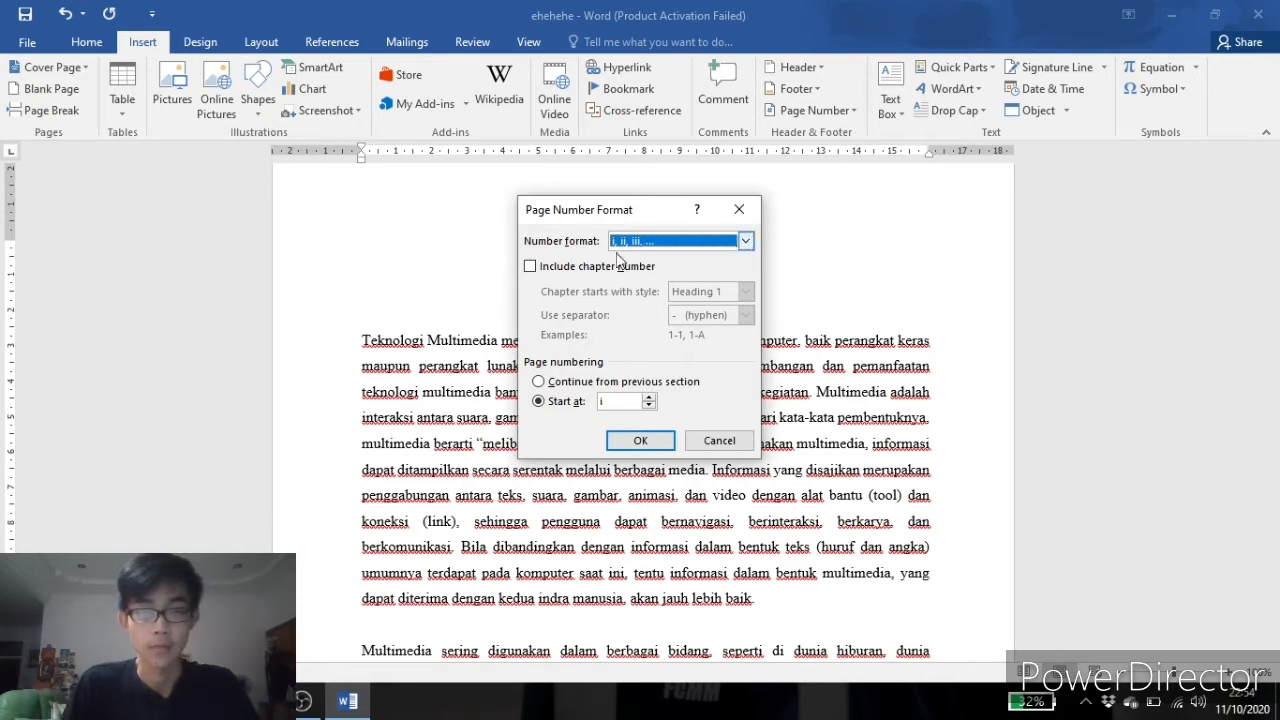
pyautogui.click(745, 241)
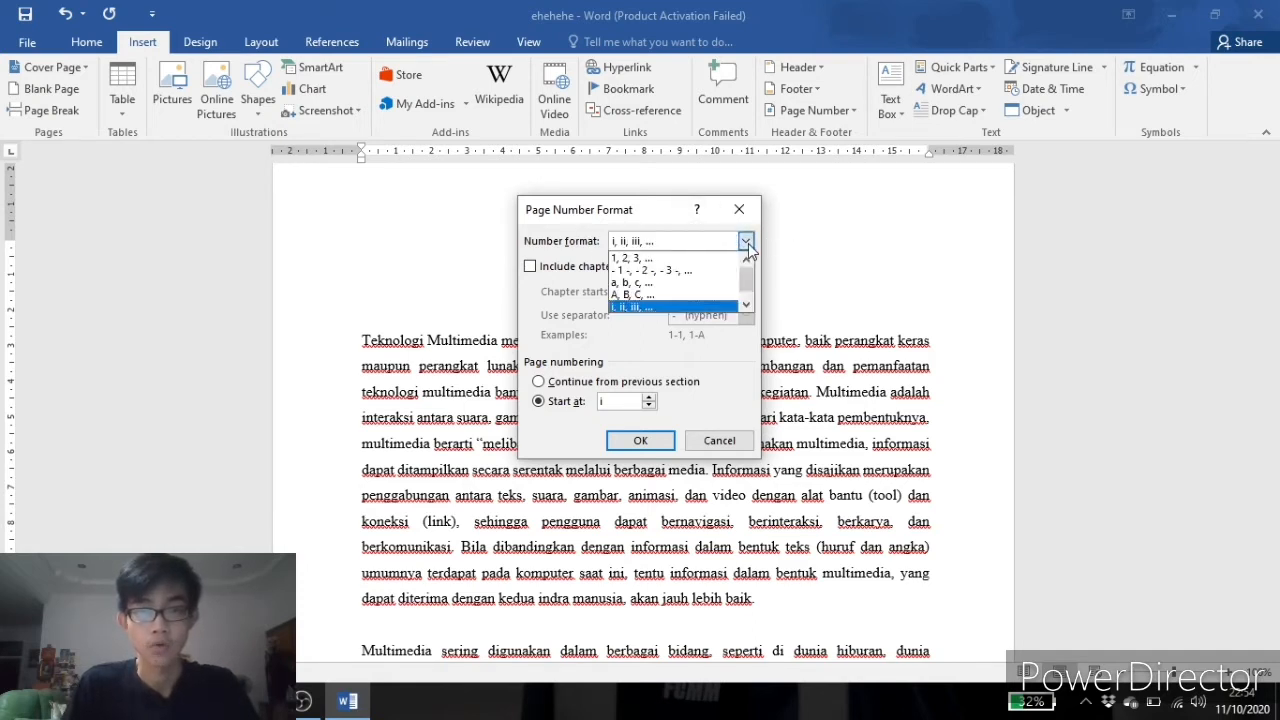
pyautogui.click(700, 259)
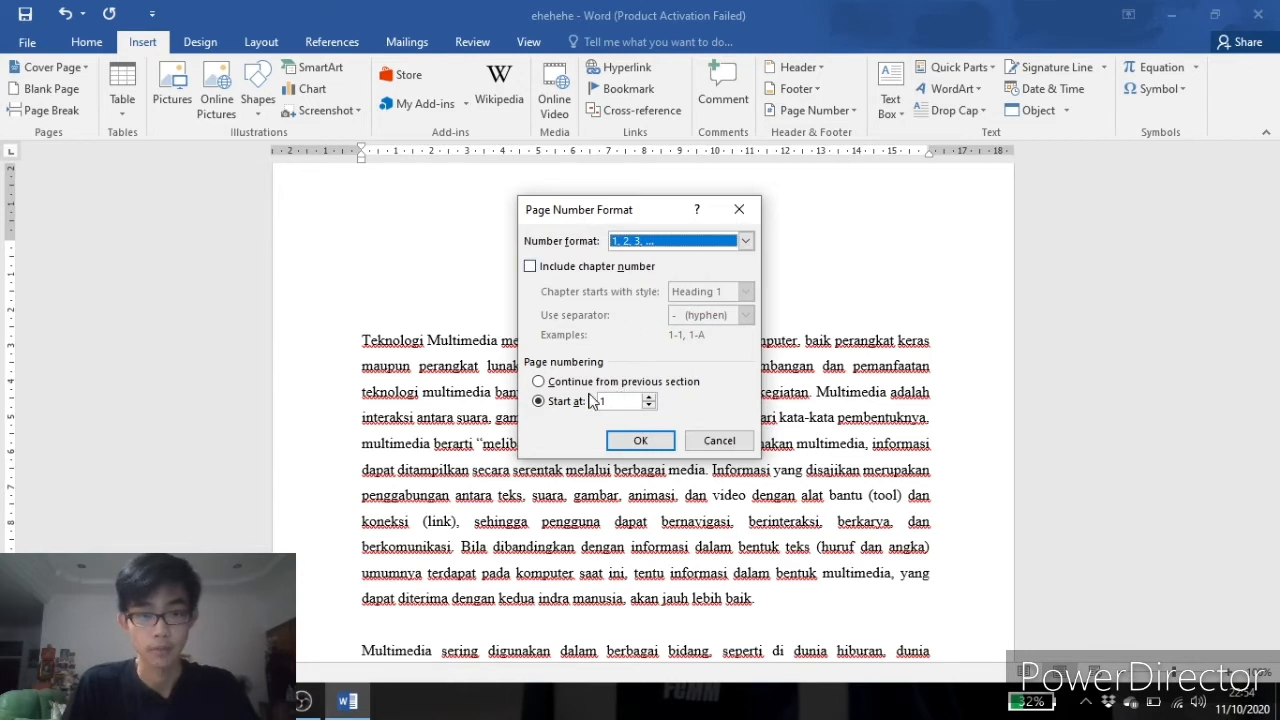
pyautogui.click(640, 441)
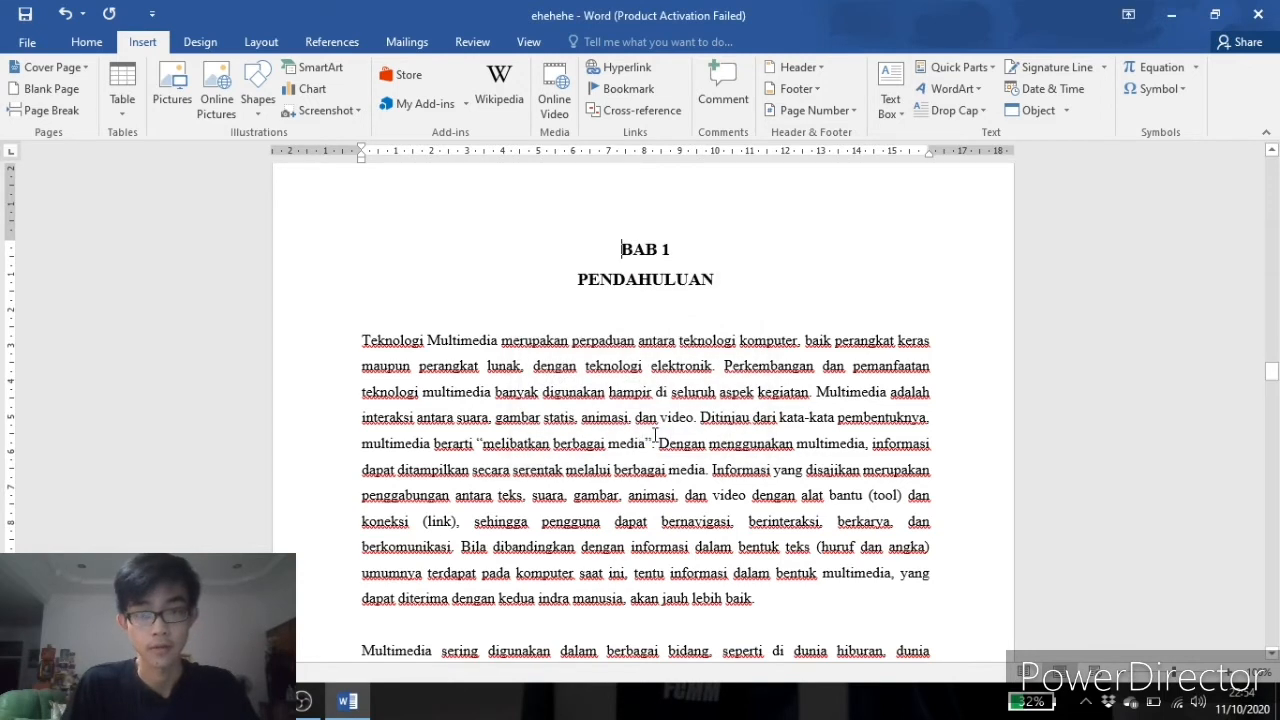
# Scroll through the chapter pages to check their page numbers.
pyautogui.scroll(-5, 652, 432)
pyautogui.scroll(-4, 652, 432)
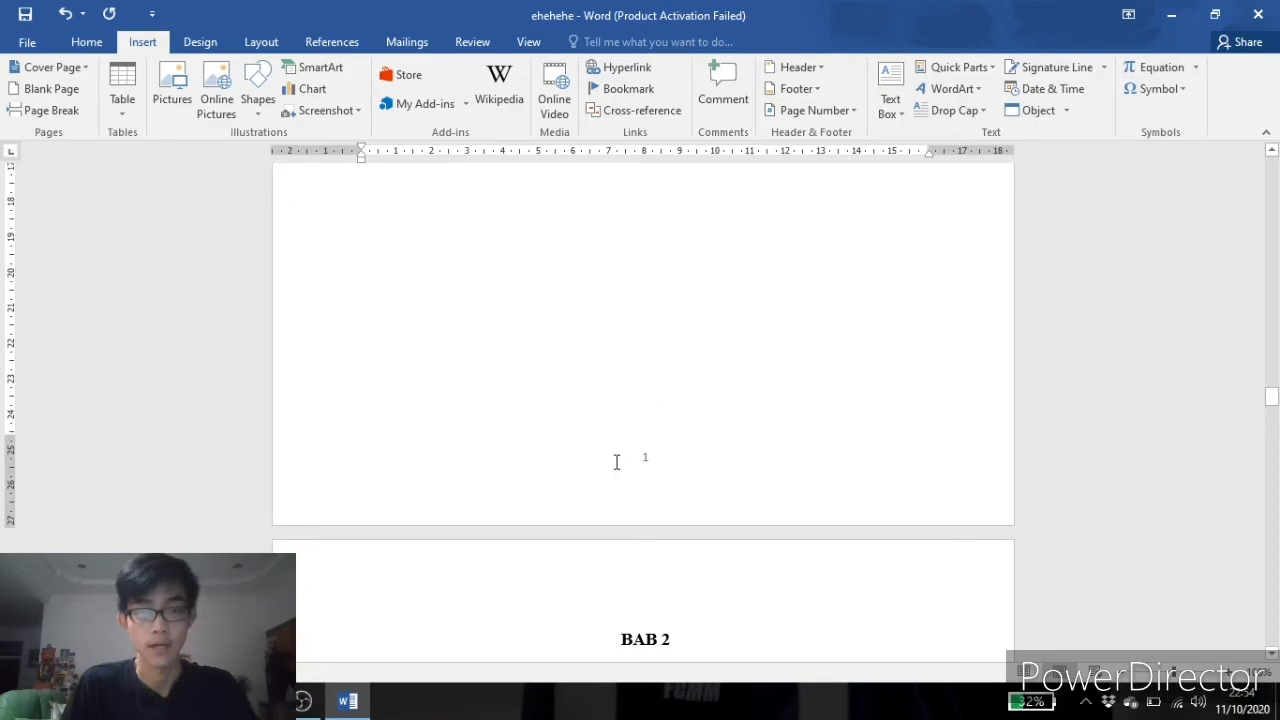
pyautogui.scroll(15, 616, 461)
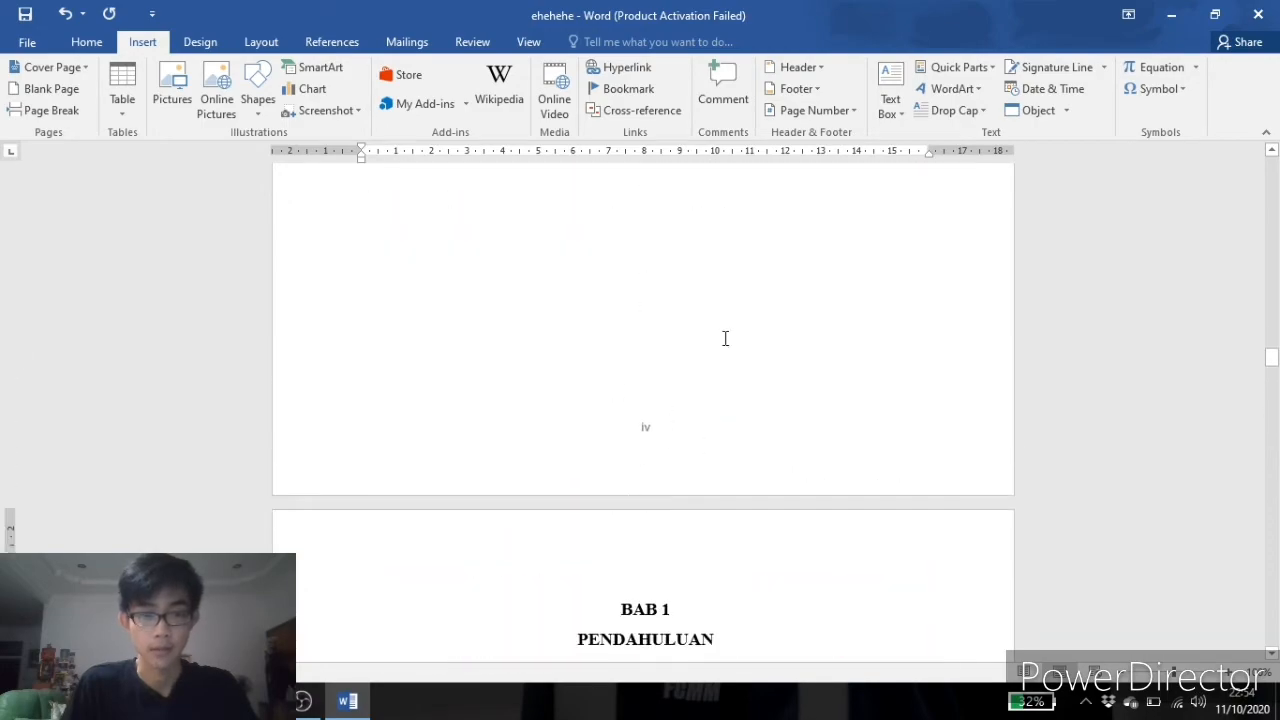
pyautogui.scroll(-15, 606, 378)
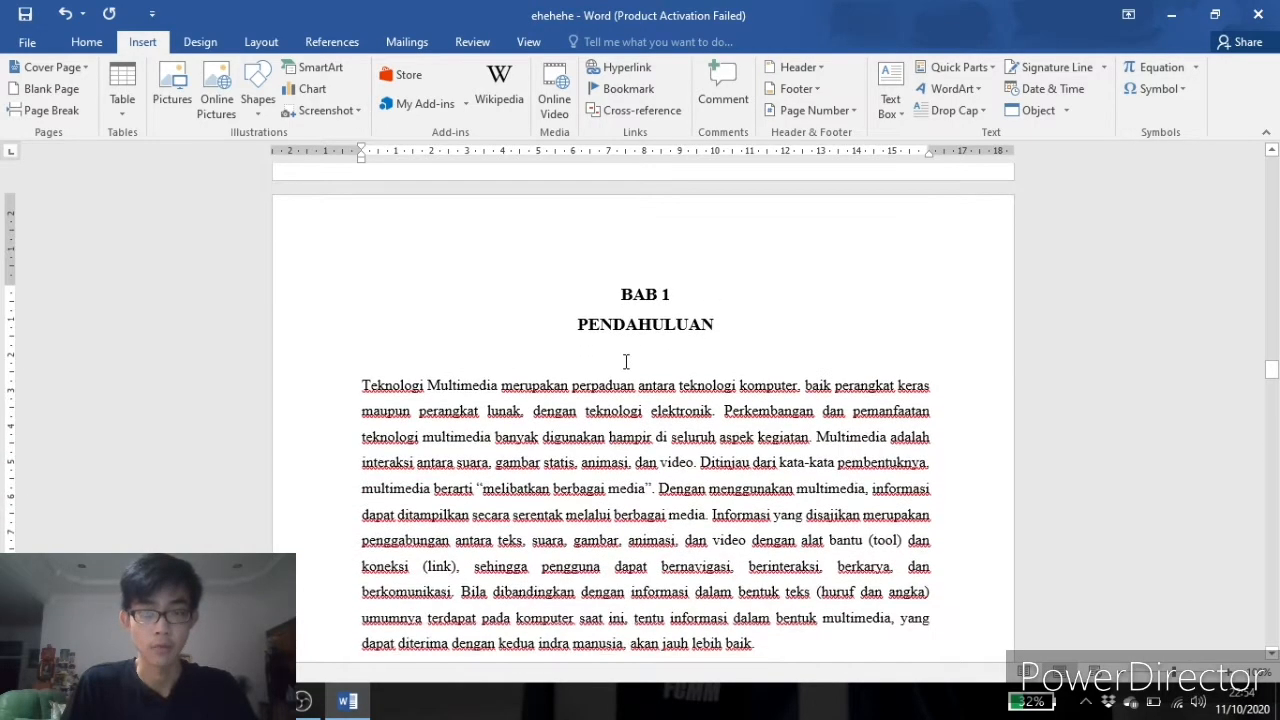
pyautogui.scroll(-20, 649, 343)
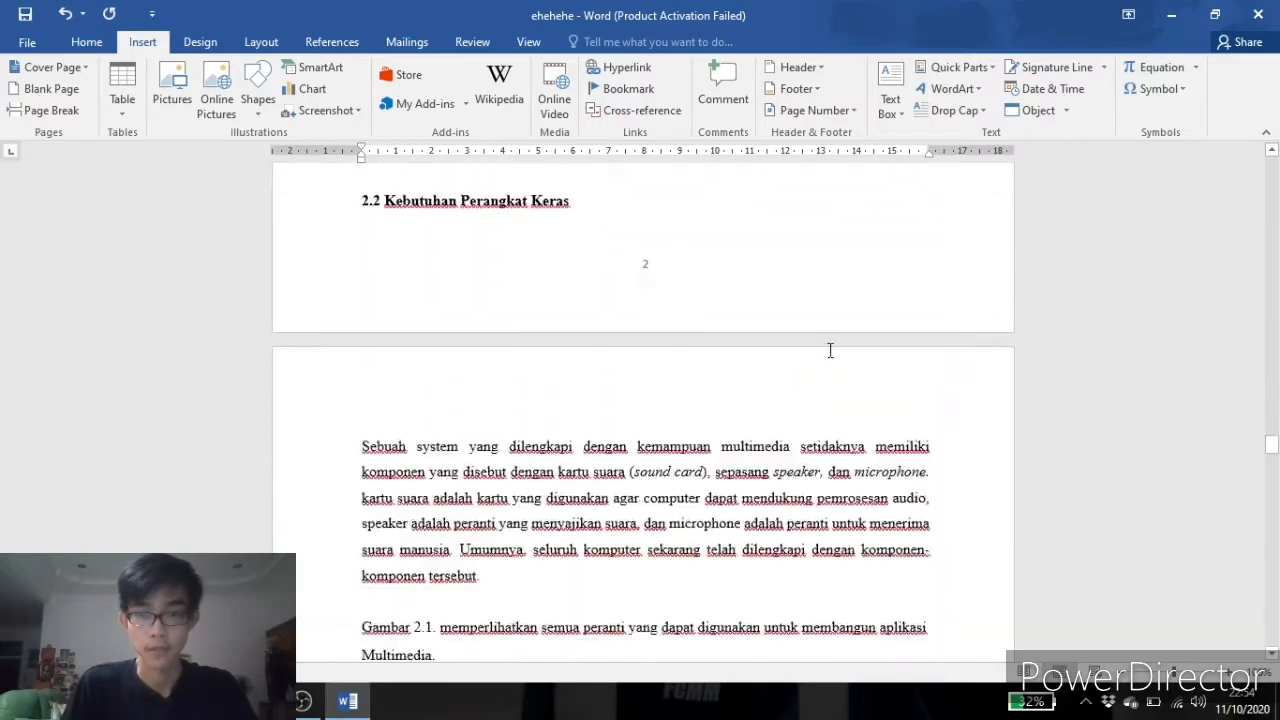
pyautogui.scroll(-20, 807, 345)
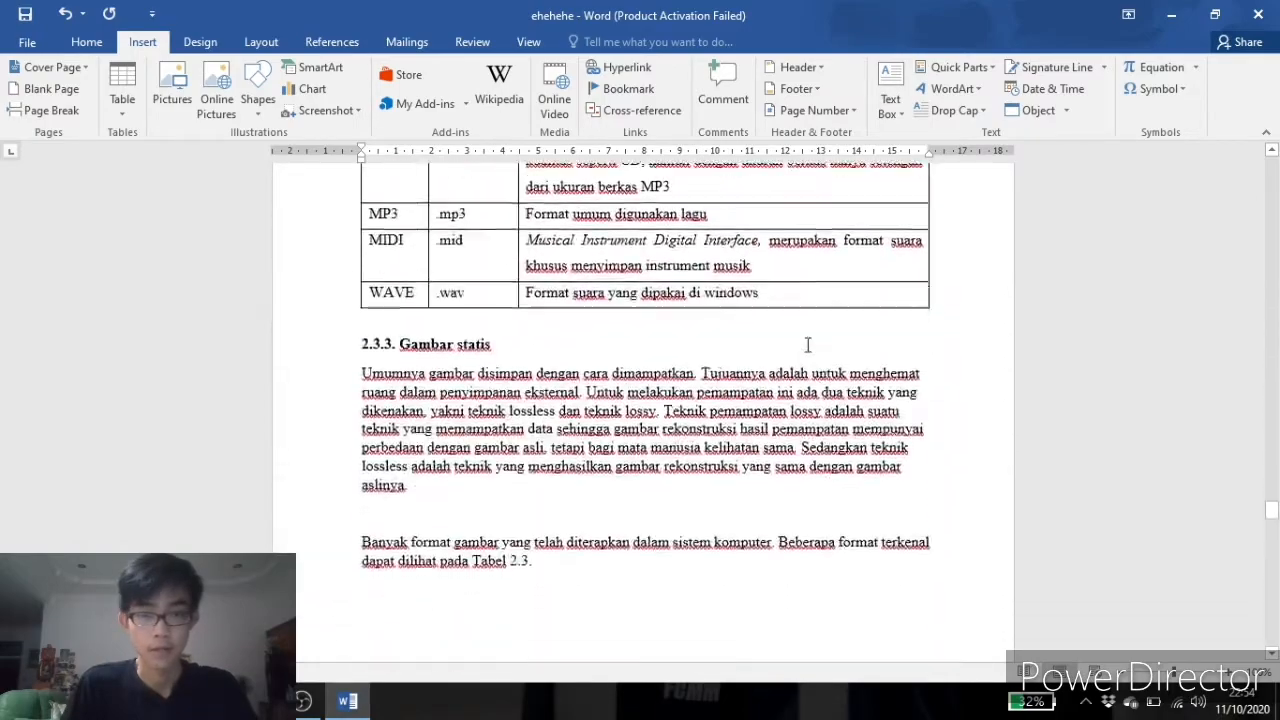
pyautogui.scroll(-20, 807, 345)
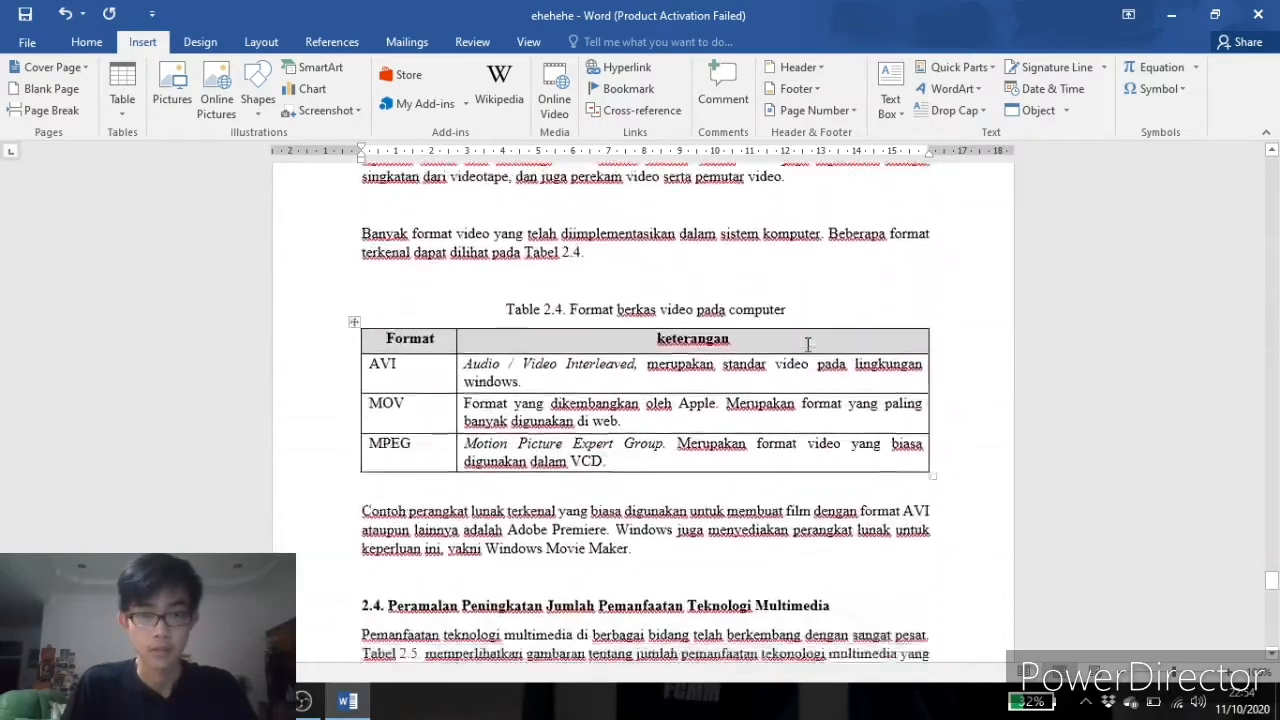
pyautogui.scroll(-5, 807, 345)
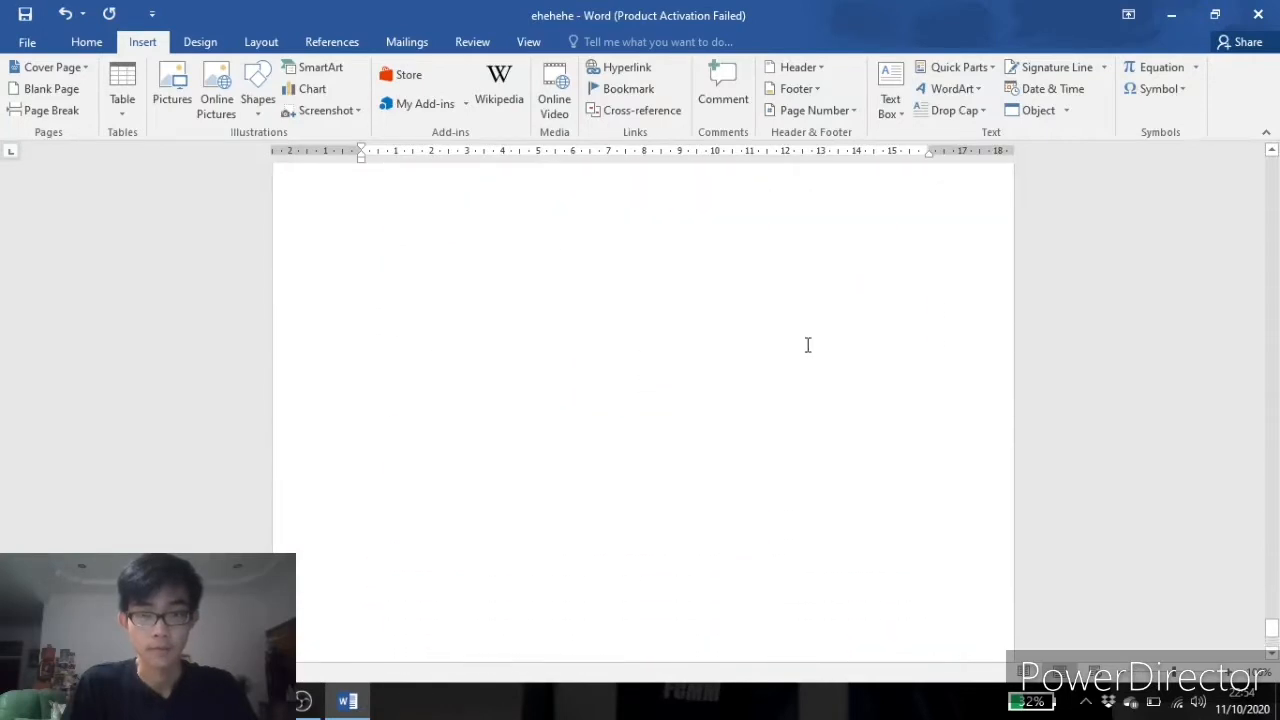
pyautogui.scroll(10, 807, 345)
pyautogui.scroll(-15, 657, 414)
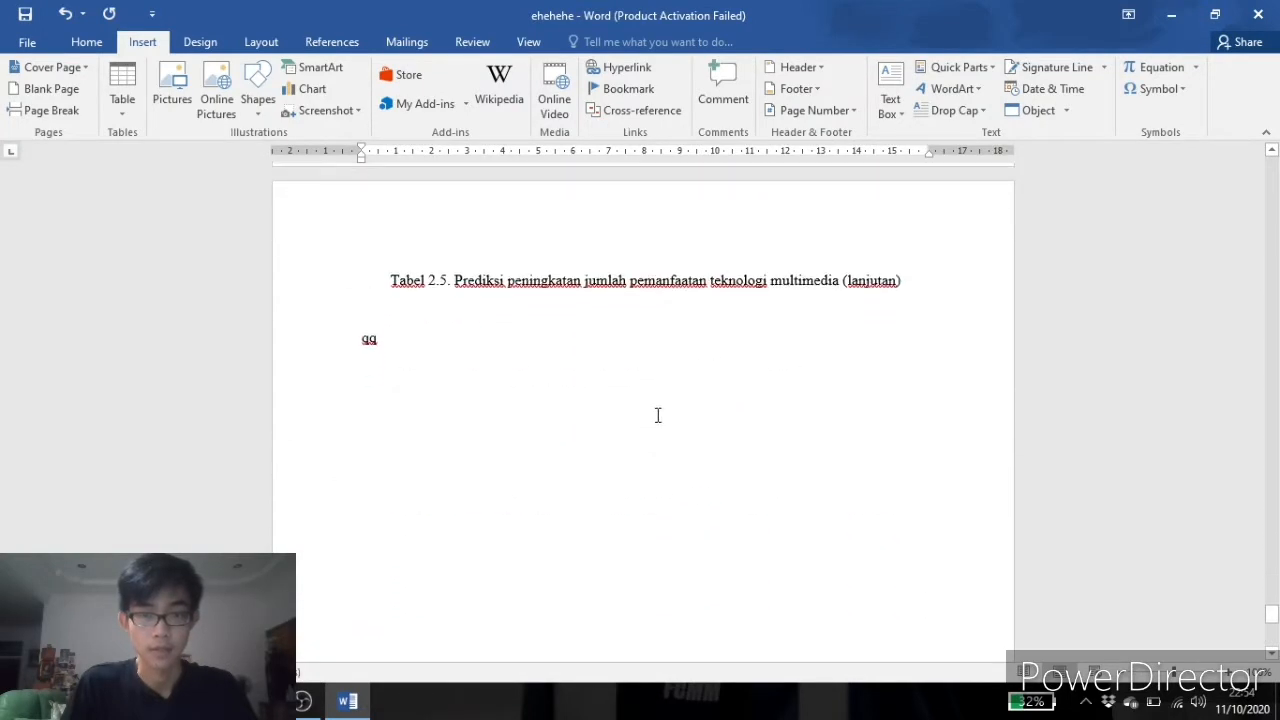
pyautogui.scroll(15, 620, 460)
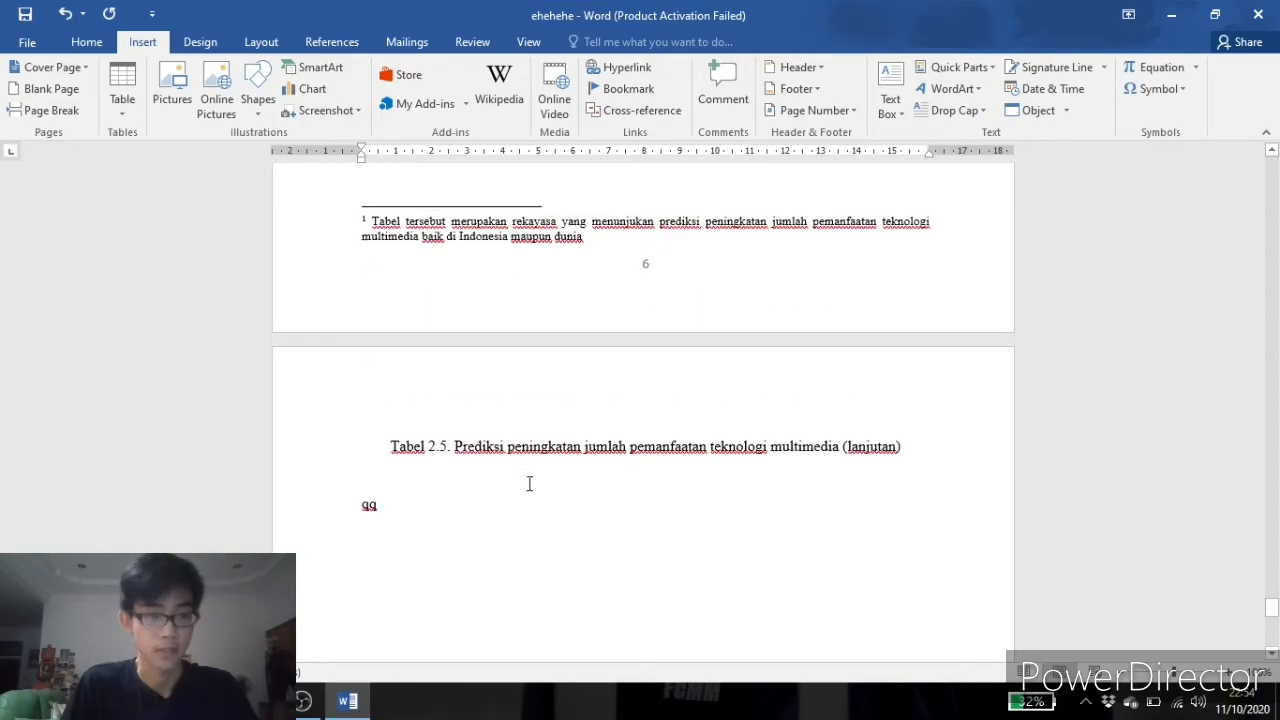
pyautogui.scroll(20, 661, 398)
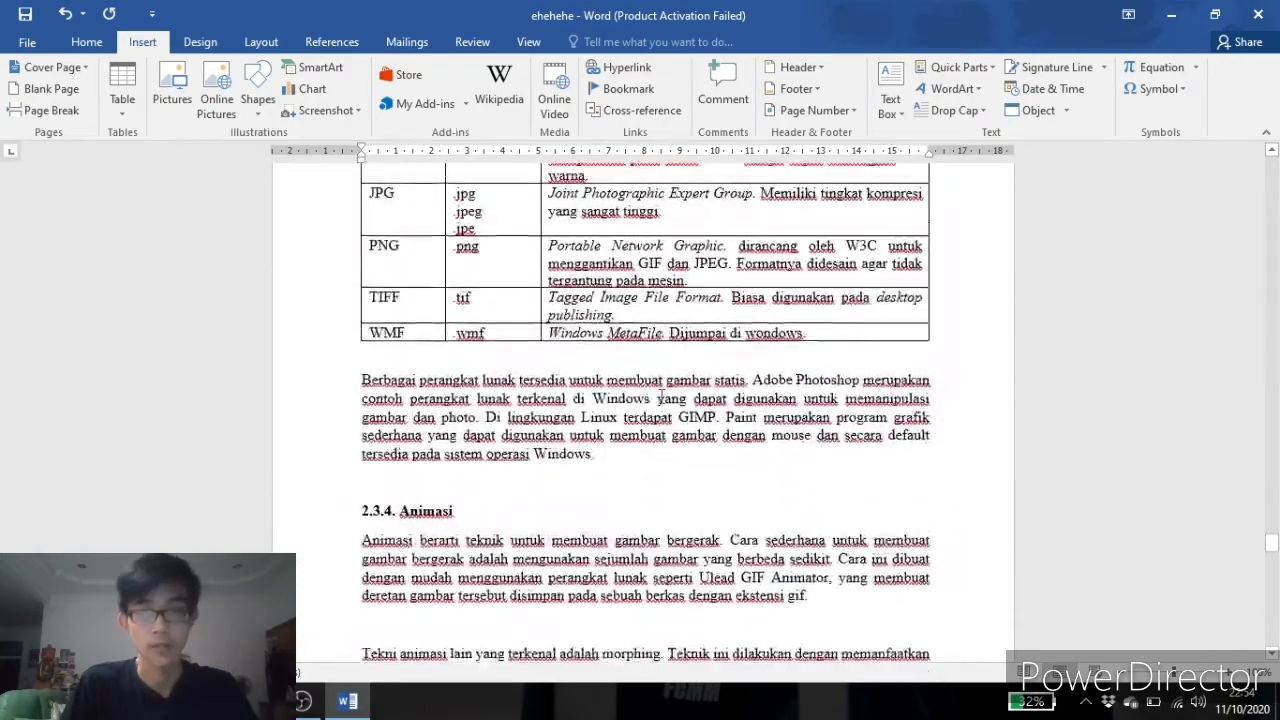
pyautogui.scroll(20, 660, 396)
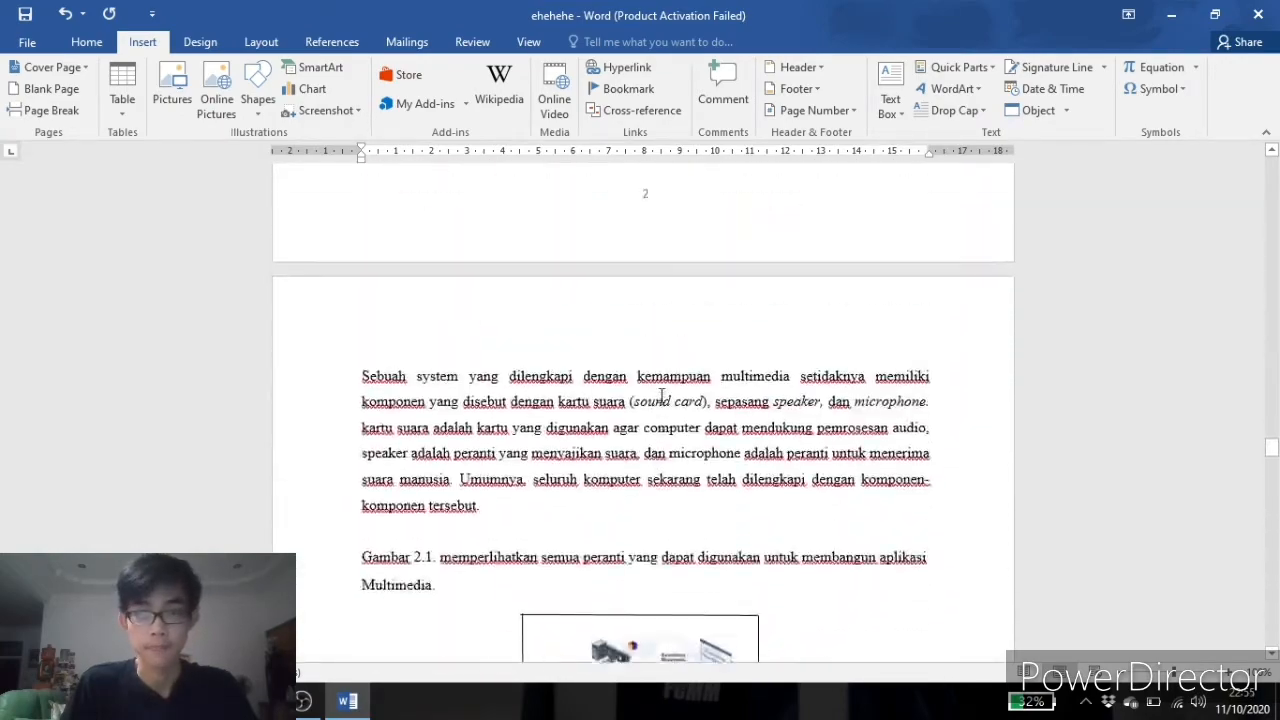
pyautogui.scroll(3, 661, 396)
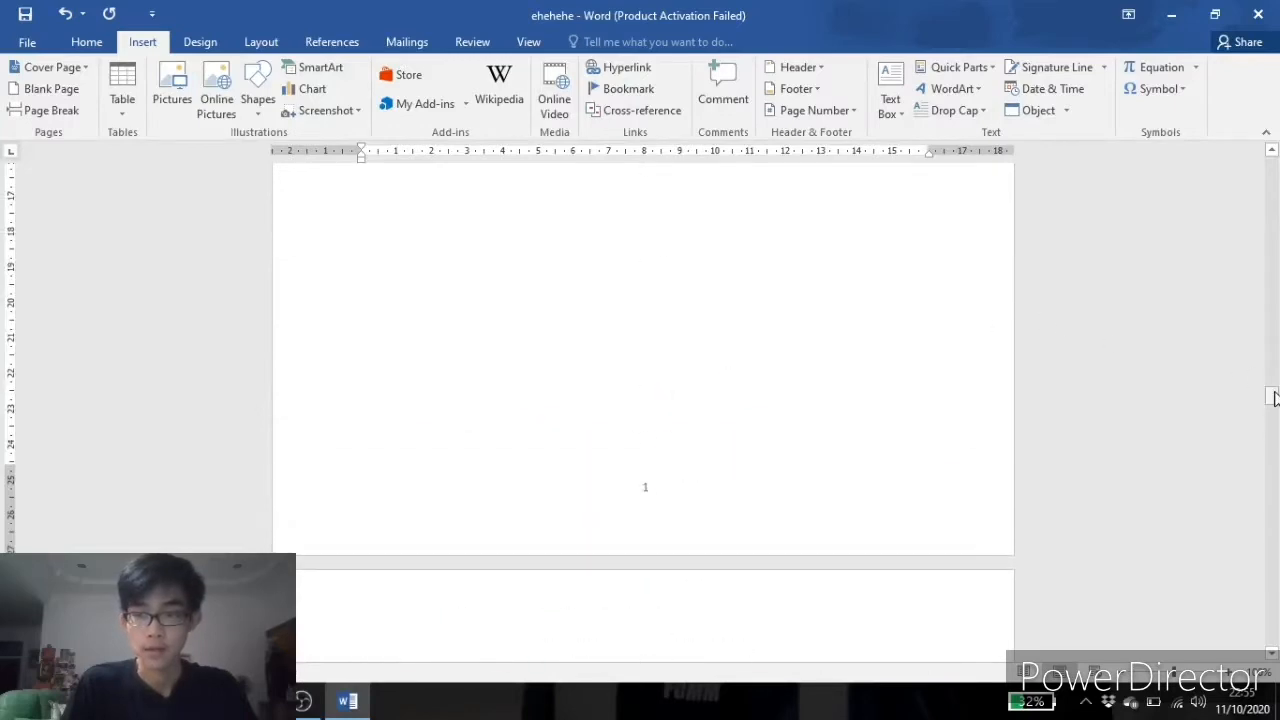
# Open the cover page's footer and turn on a different first page footer.
pyautogui.moveTo(1273, 397); pyautogui.dragTo(1270, 162)
pyautogui.scroll(-3, 751, 298)
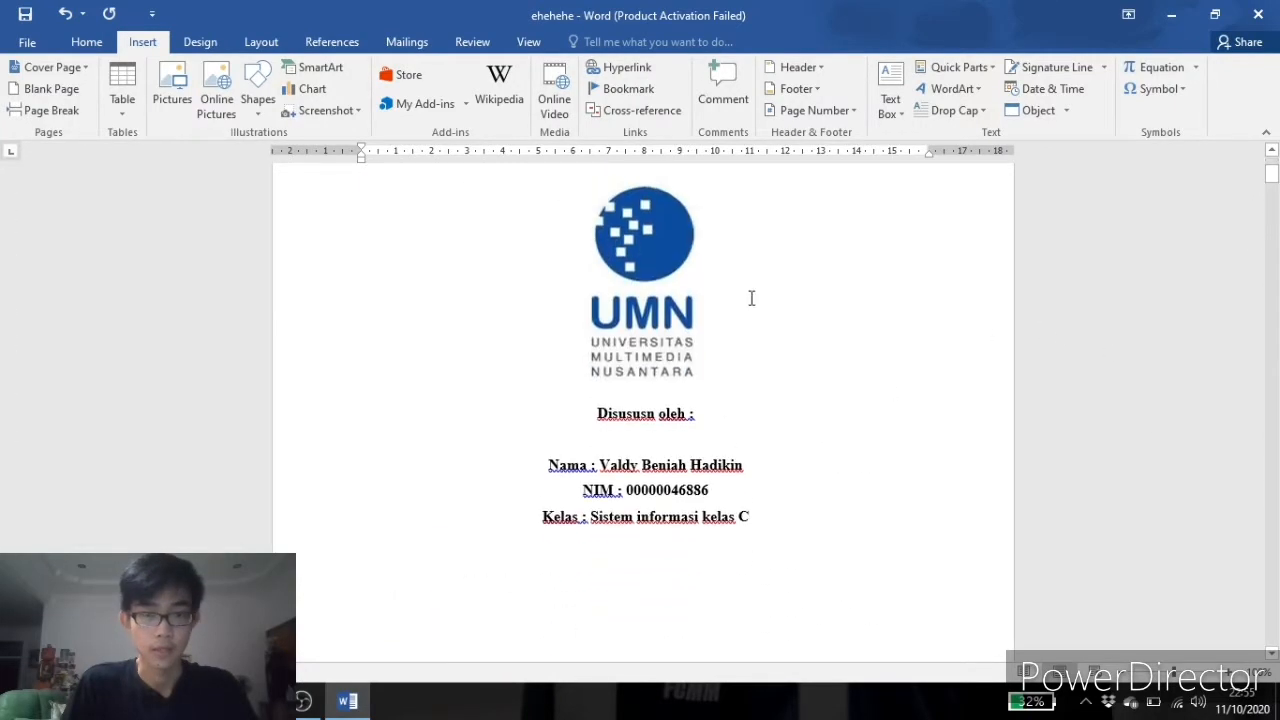
pyautogui.scroll(-5, 751, 298)
pyautogui.scroll(-4, 692, 325)
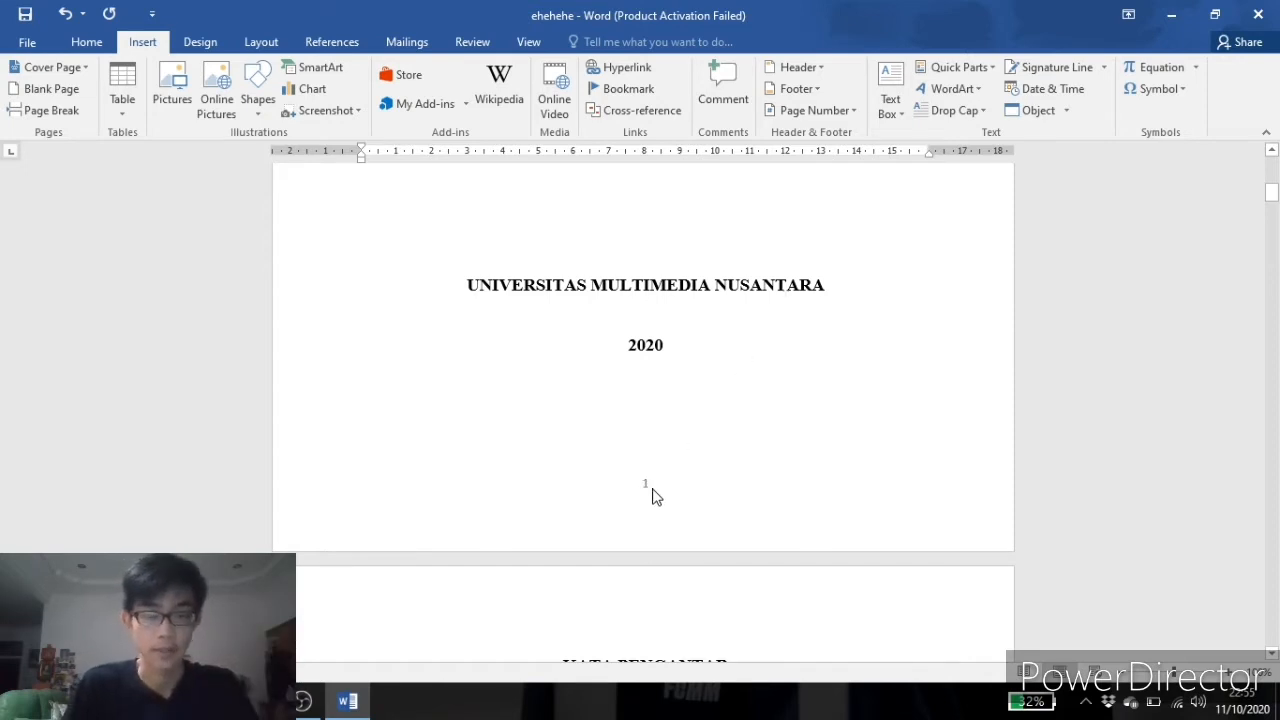
pyautogui.scroll(3, 616, 398)
pyautogui.scroll(-5, 620, 403)
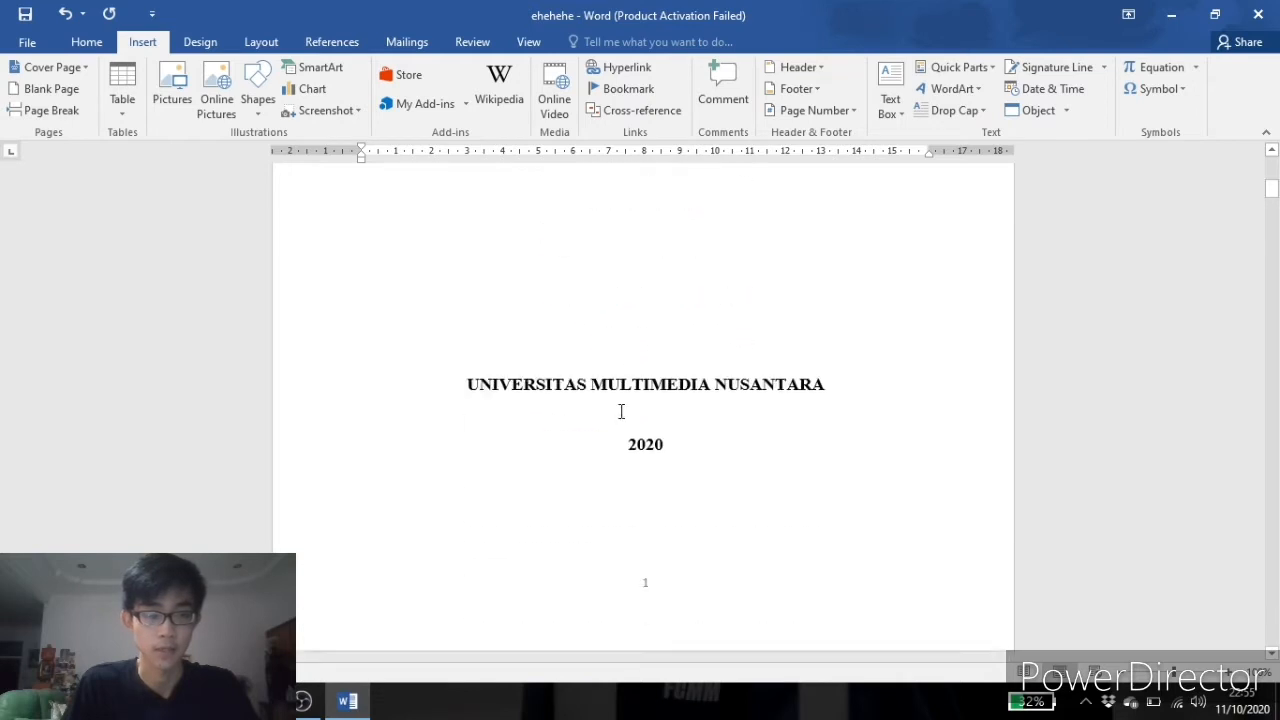
pyautogui.click(660, 398)
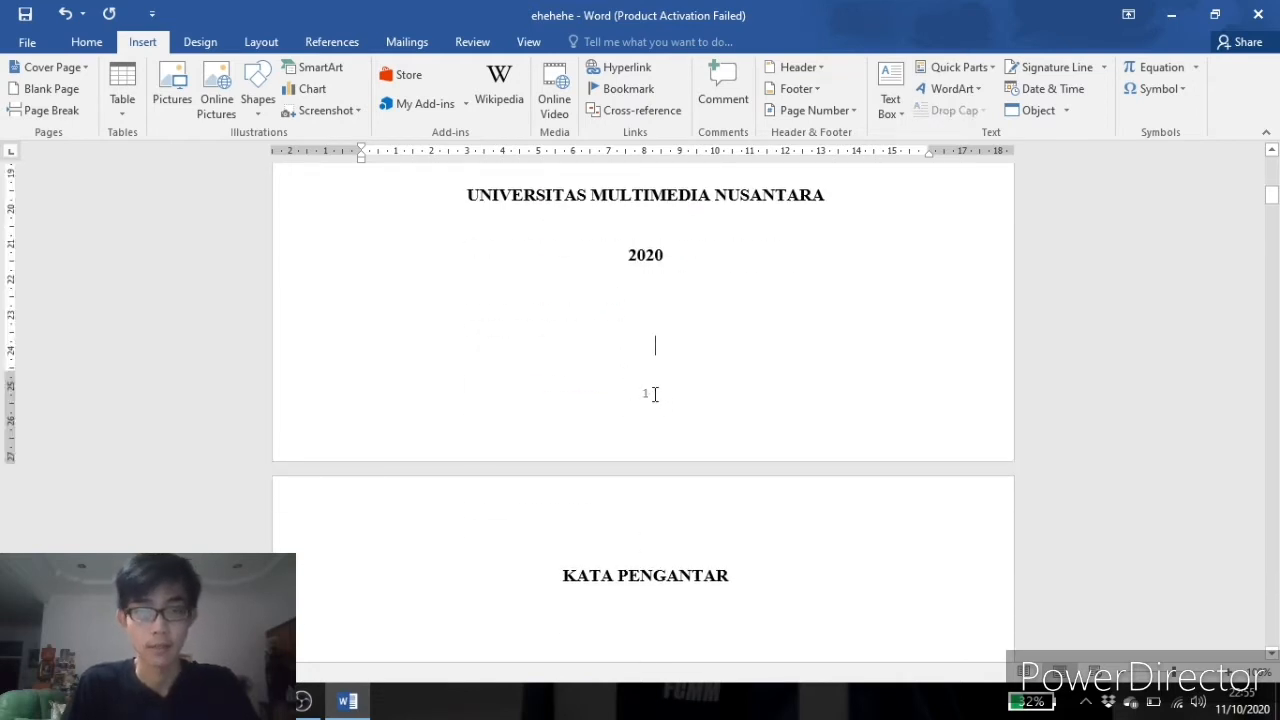
pyautogui.doubleClick(655, 394)
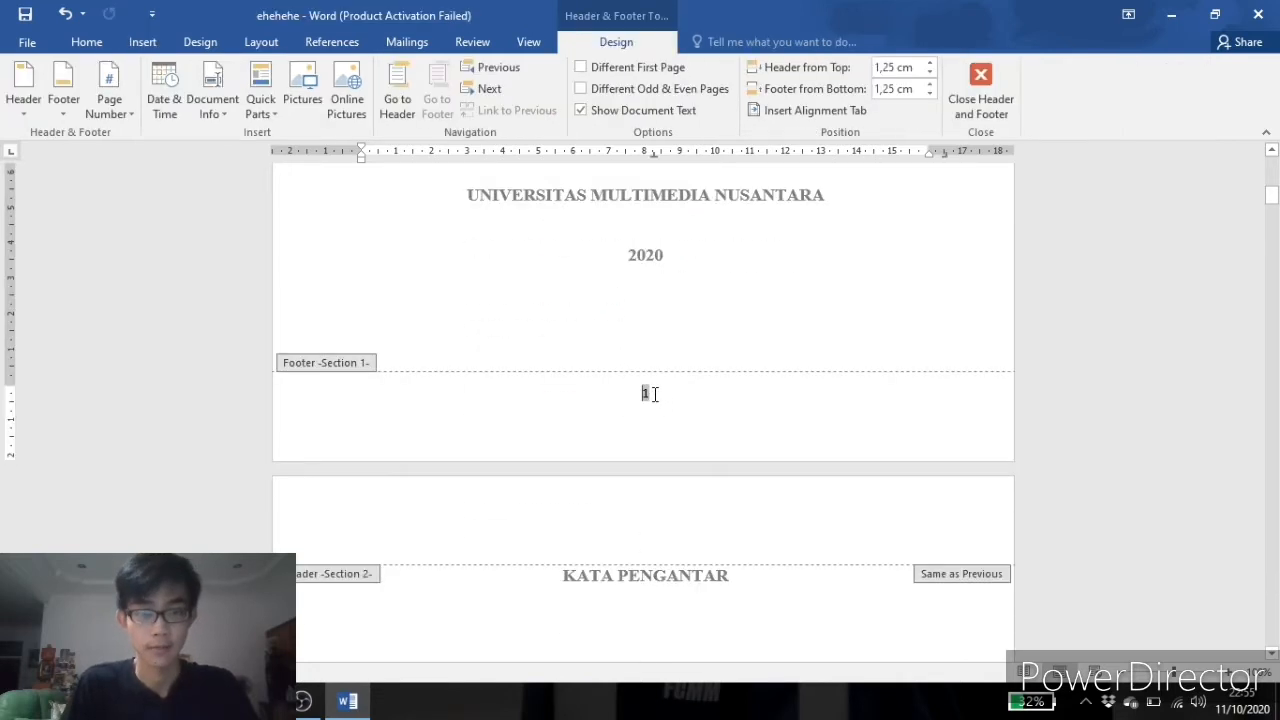
pyautogui.click(583, 68)
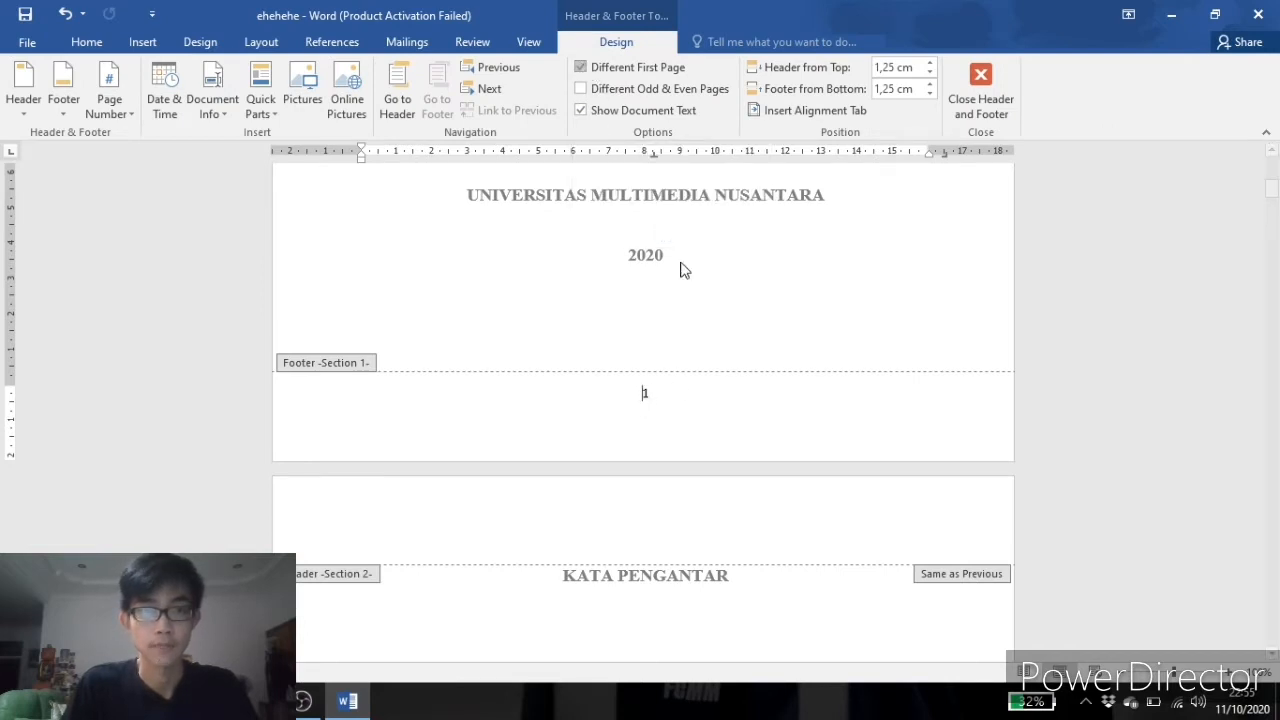
# Close header and footer editing.
pyautogui.click(965, 92)
pyautogui.scroll(-3, 833, 348)
pyautogui.scroll(-15, 835, 348)
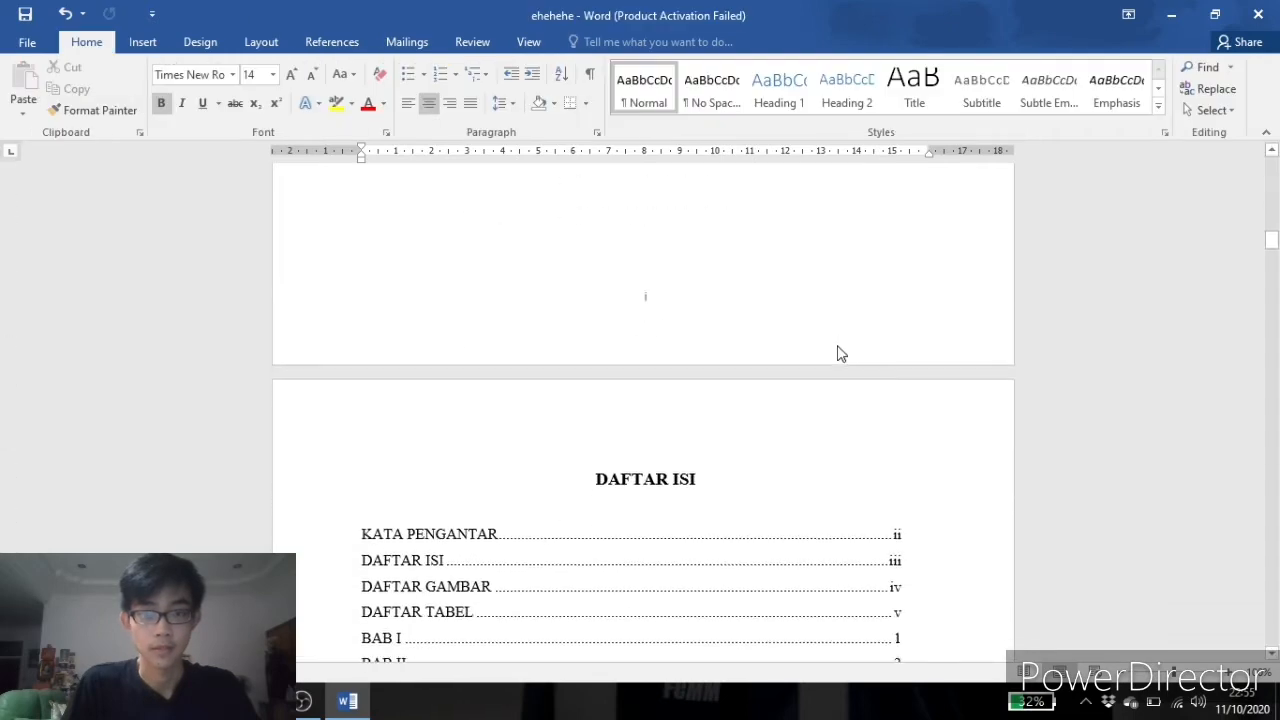
# Place the cursor on the empty DAFTAR PUSTAKA page and start adding a new citation source.
pyautogui.scroll(12, 838, 344)
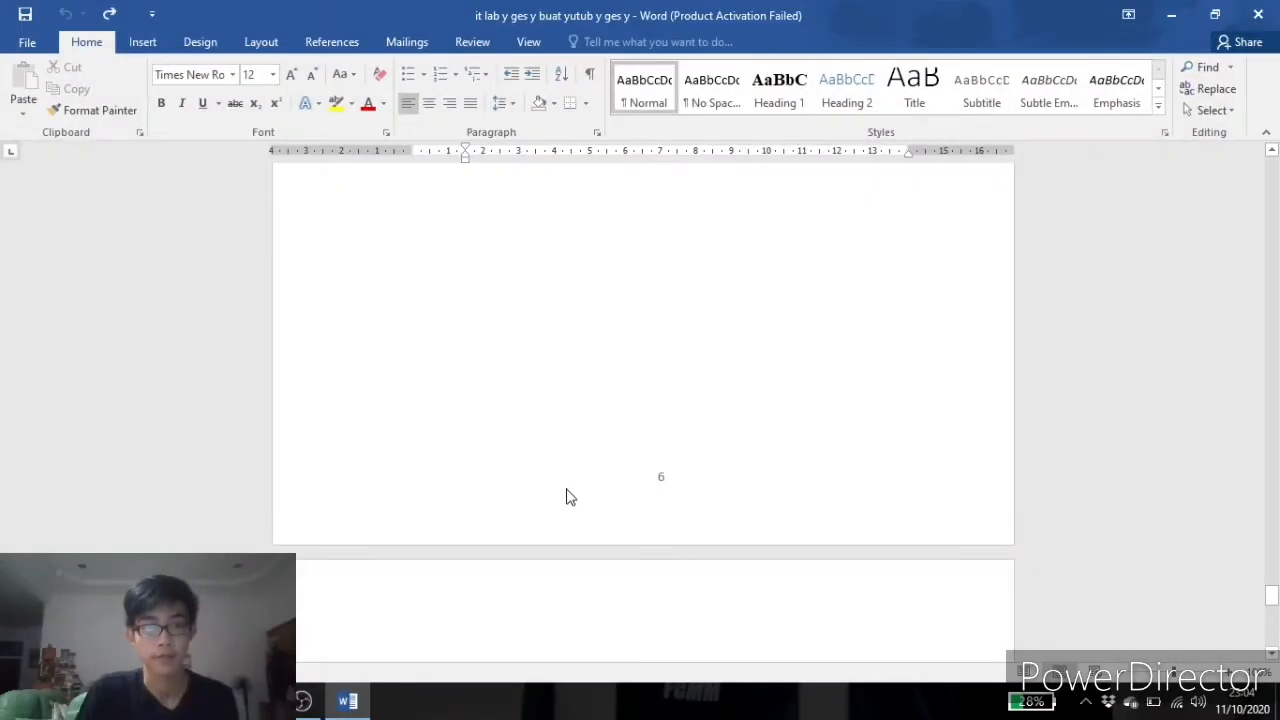
pyautogui.scroll(1, 567, 489)
pyautogui.scroll(-6, 598, 469)
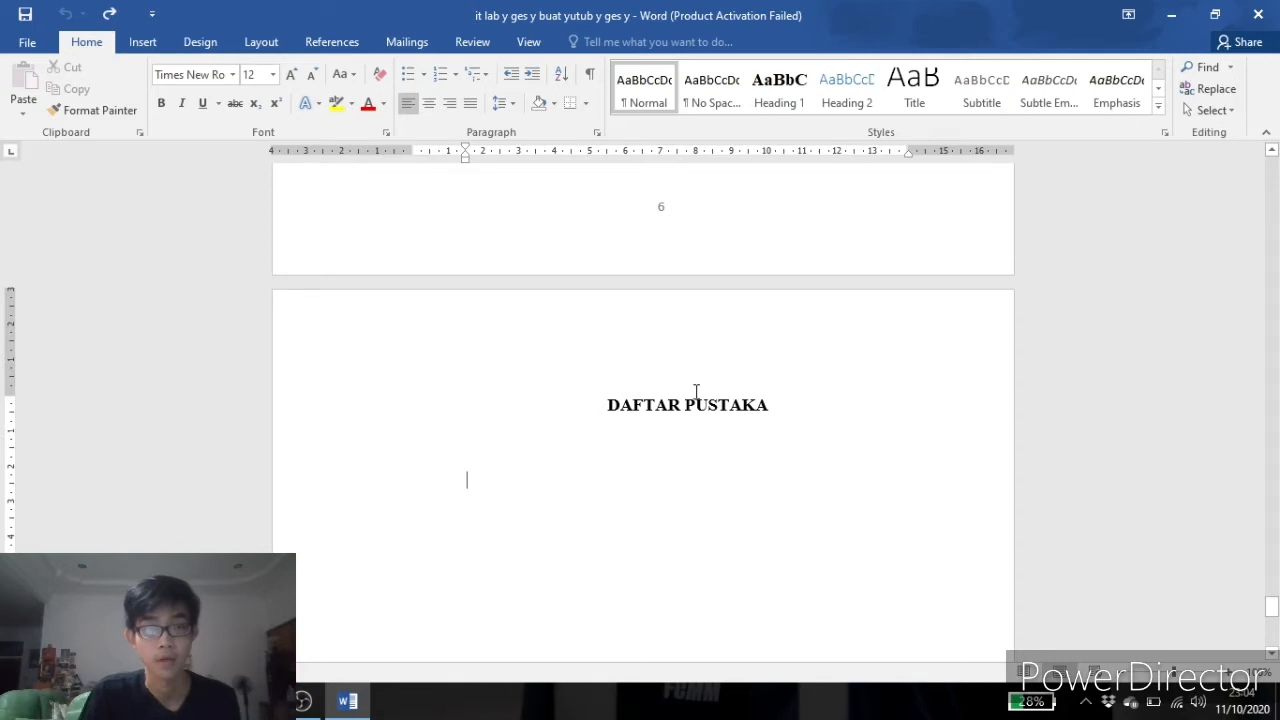
pyautogui.click(466, 478)
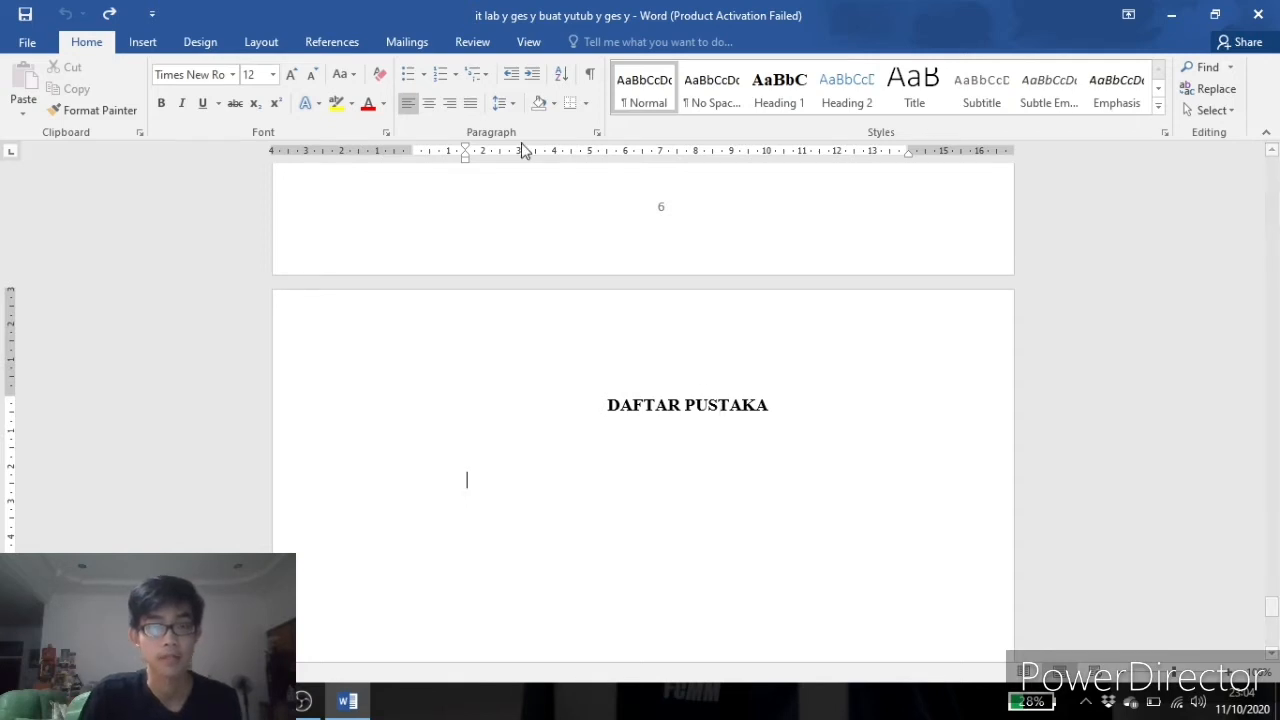
pyautogui.click(340, 45)
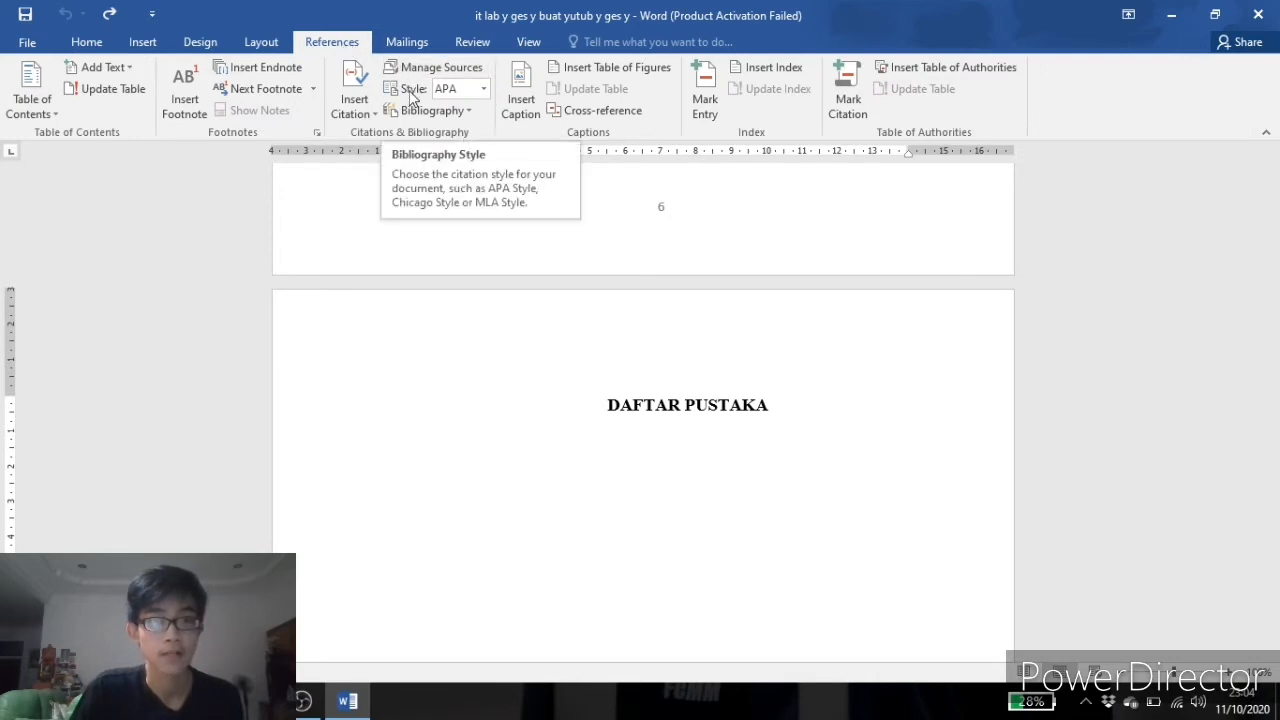
pyautogui.click(352, 90)
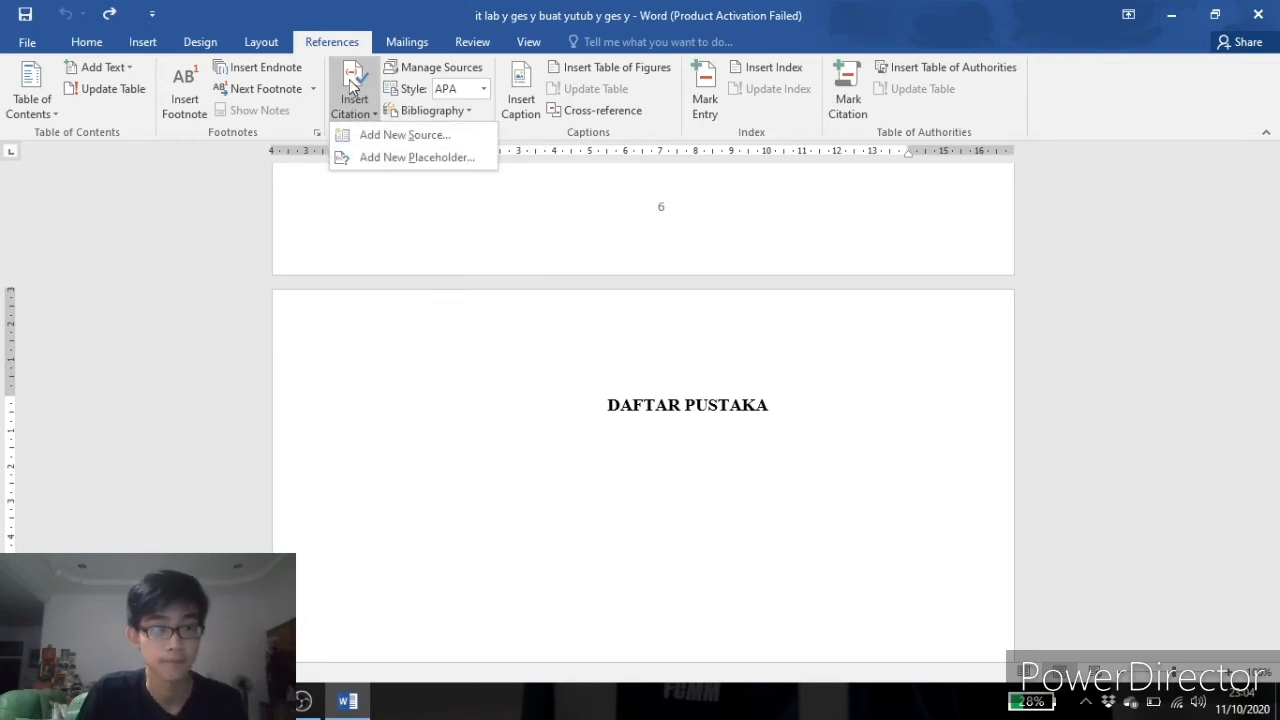
pyautogui.click(422, 136)
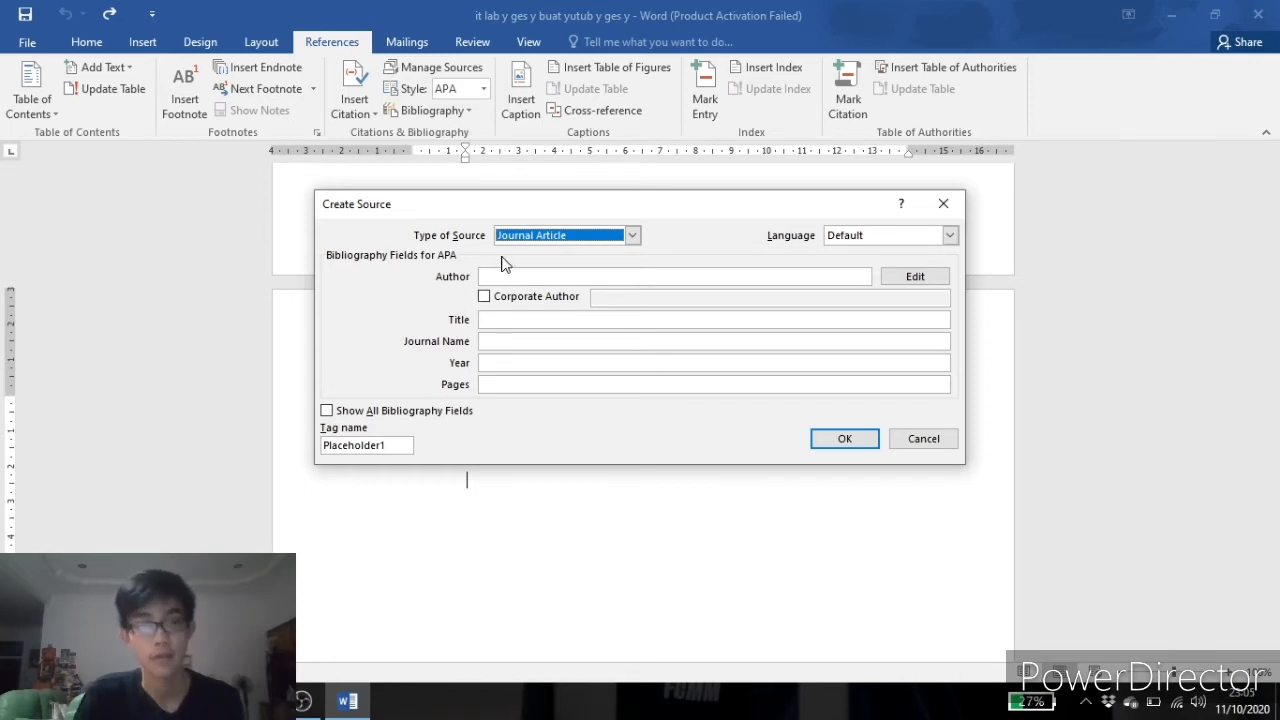
pyautogui.click(633, 236)
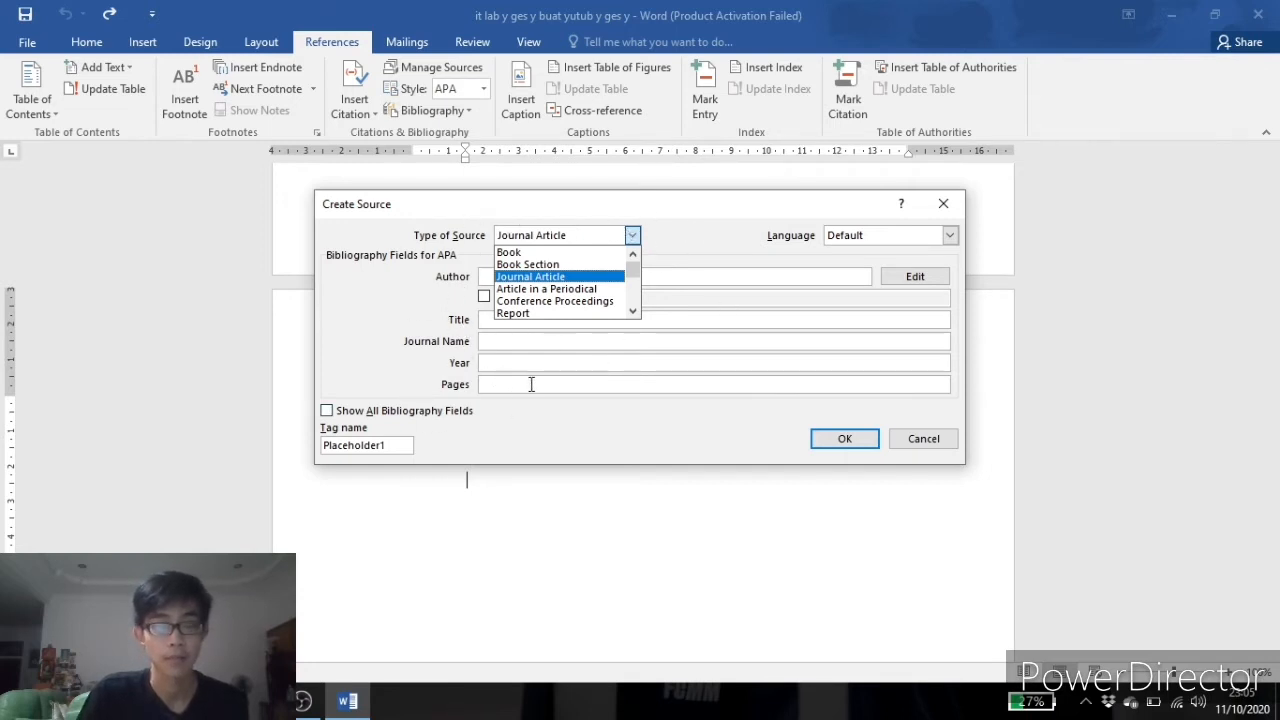
pyautogui.click(553, 254)
pyautogui.click(631, 238)
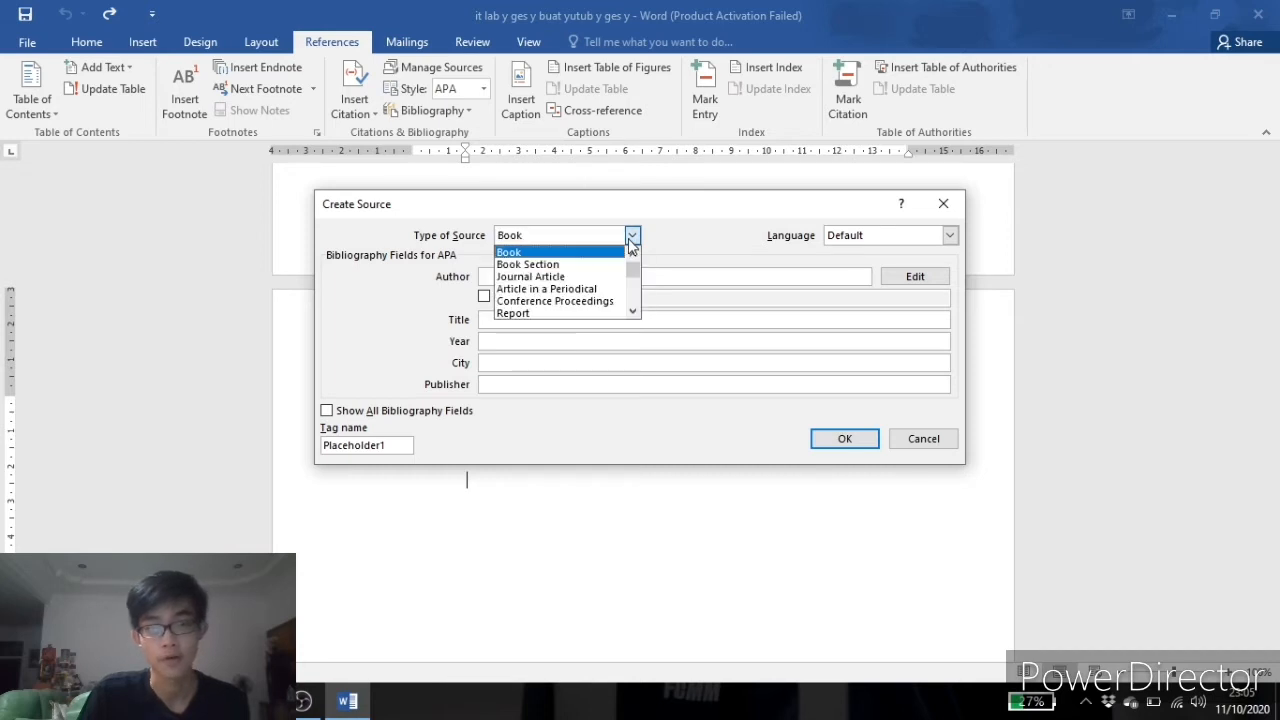
pyautogui.click(580, 277)
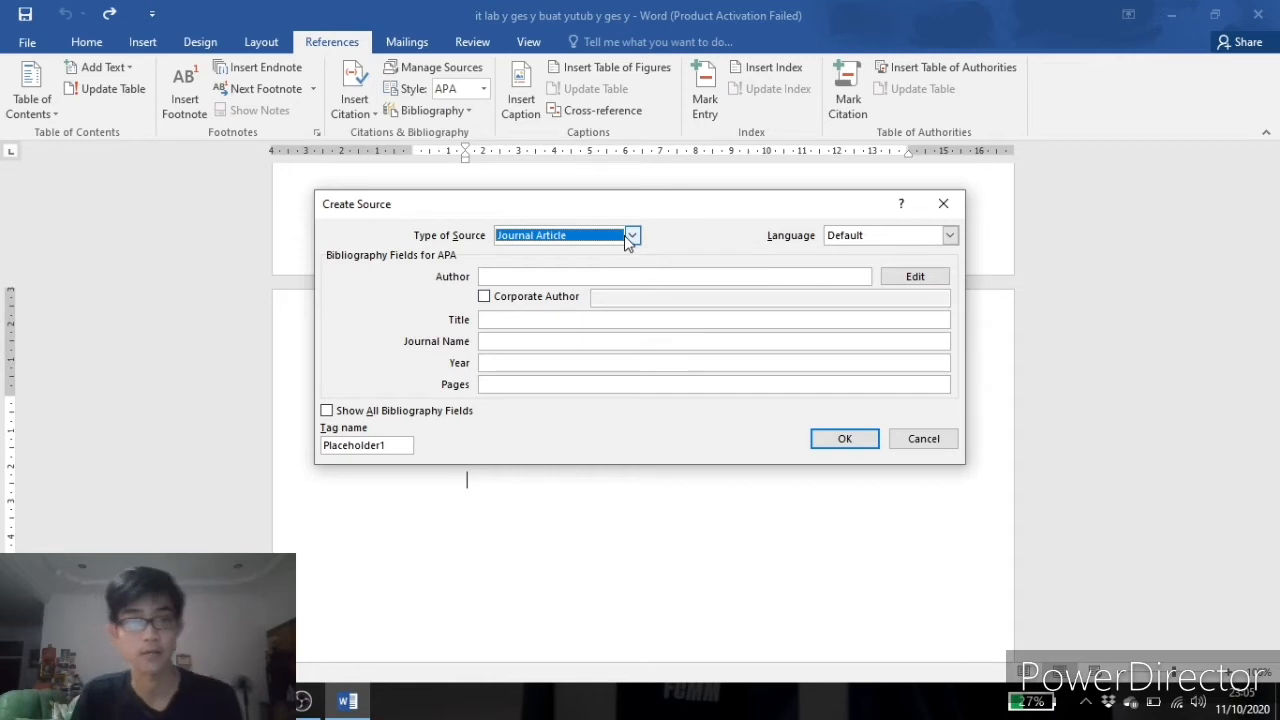
# Copy the article's author name from the detik news page in the browser and paste it into the source's Author field.
pyautogui.click(528, 279)
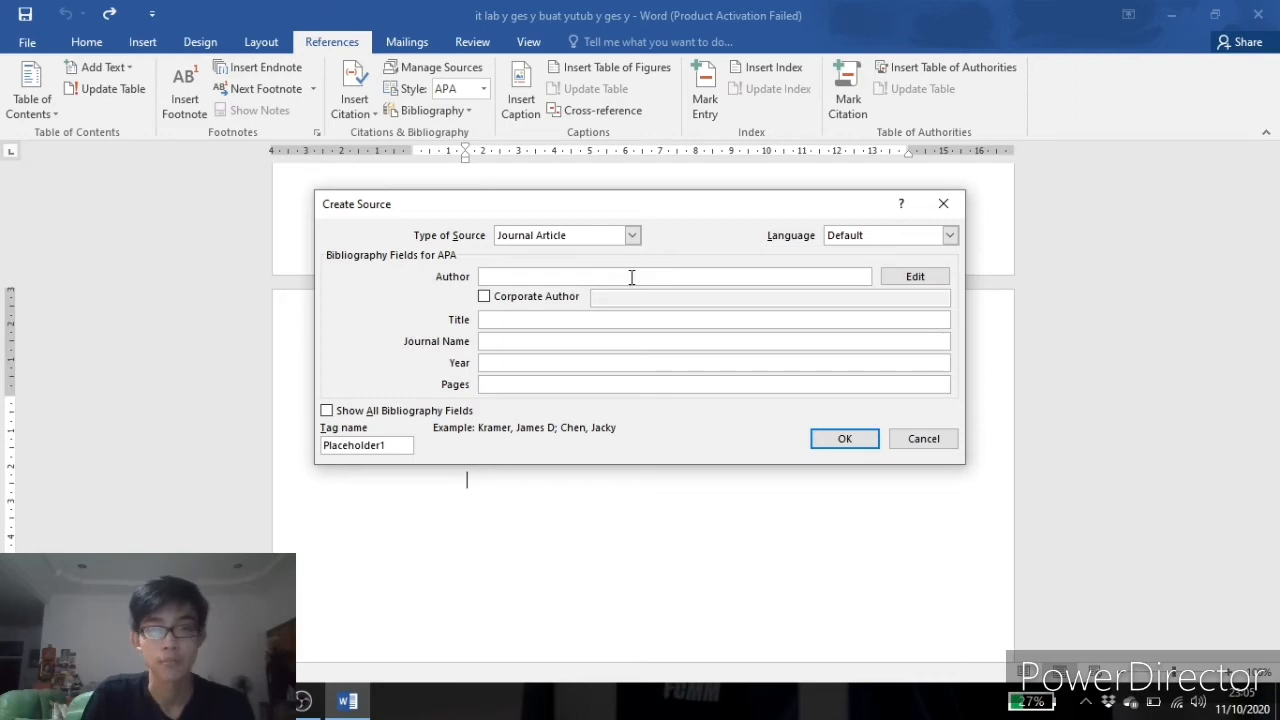
pyautogui.hotkey('alt', 'Tab')
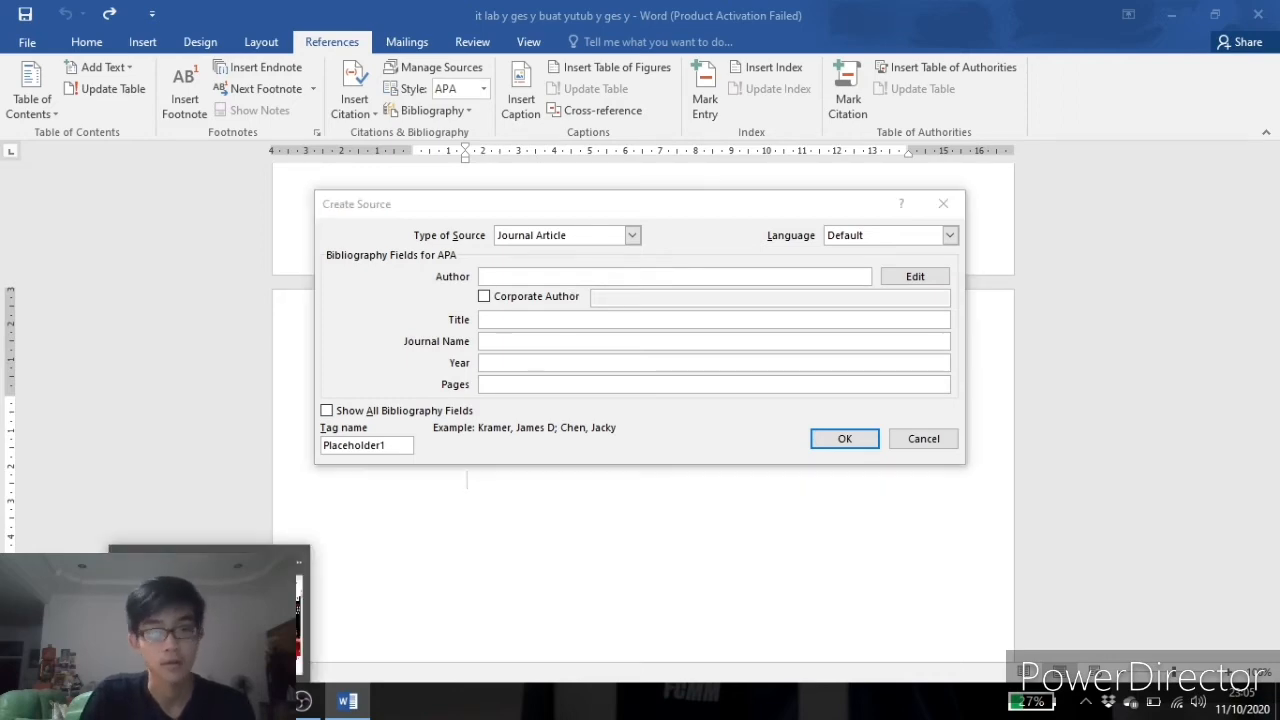
pyautogui.scroll(-1, 325, 352)
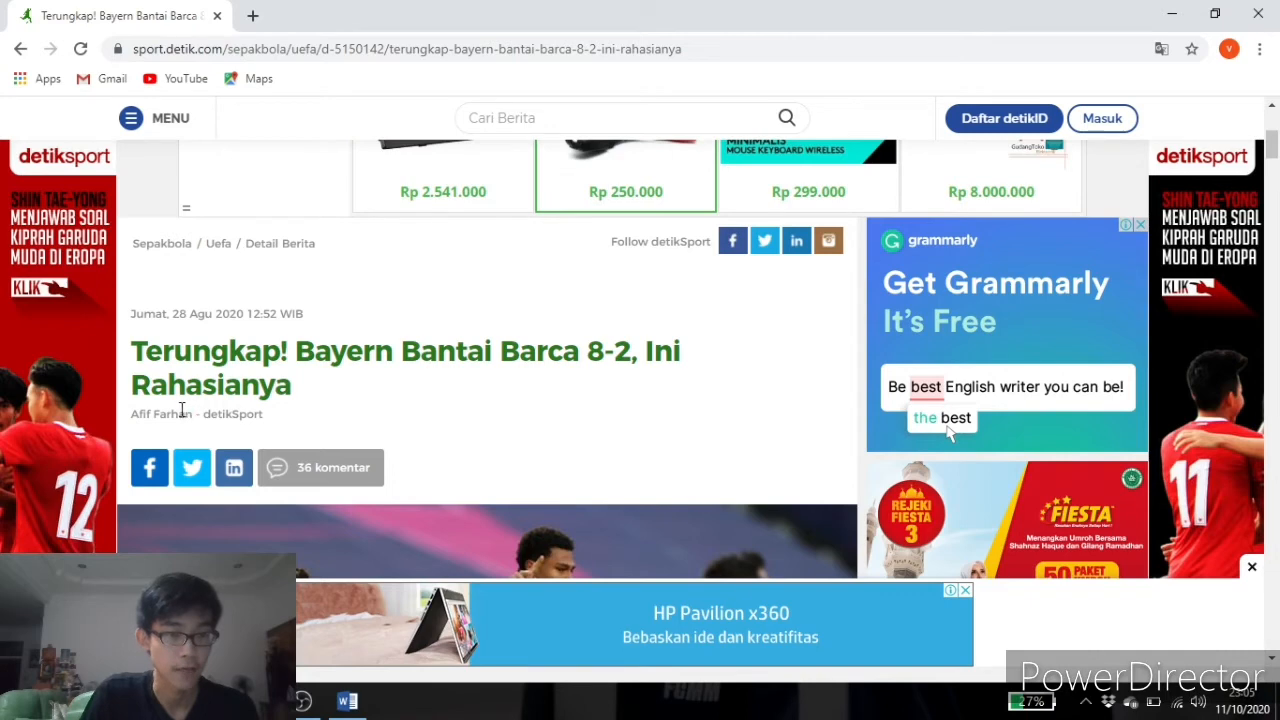
pyautogui.moveTo(188, 414); pyautogui.dragTo(133, 415)
pyautogui.rightClick(133, 415)
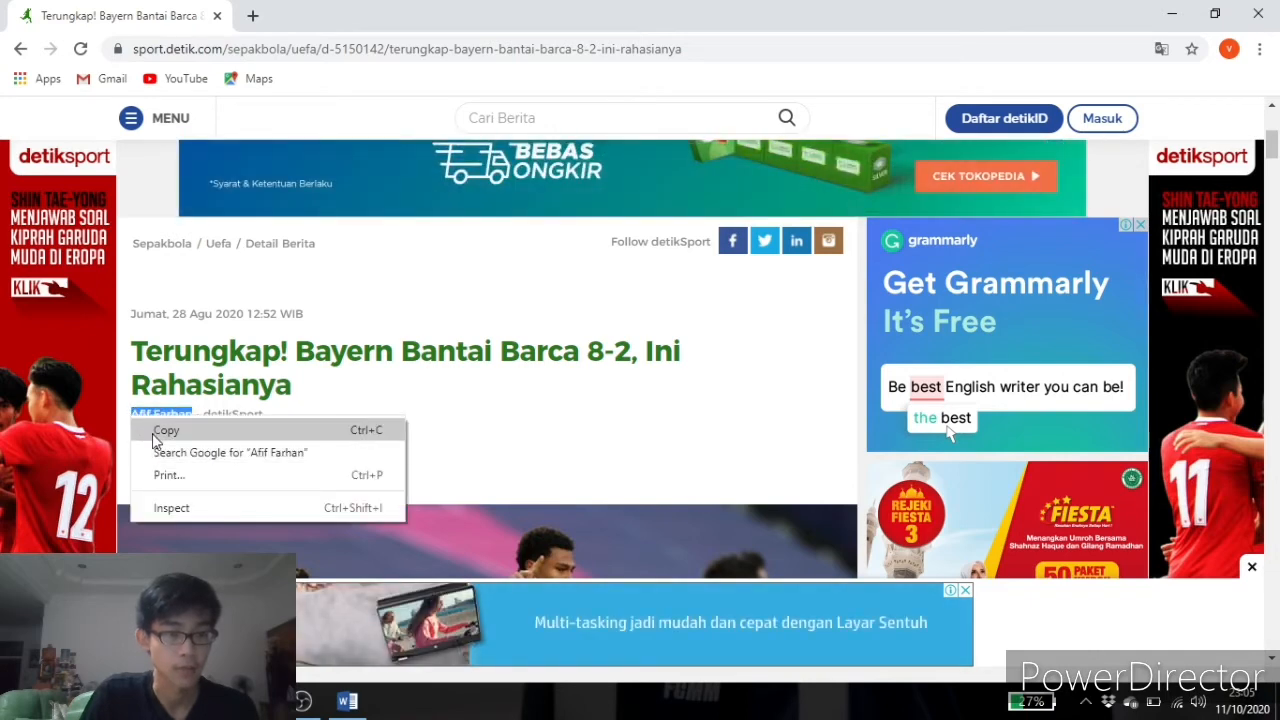
pyautogui.click(162, 430)
pyautogui.hotkey('alt', 'Tab')
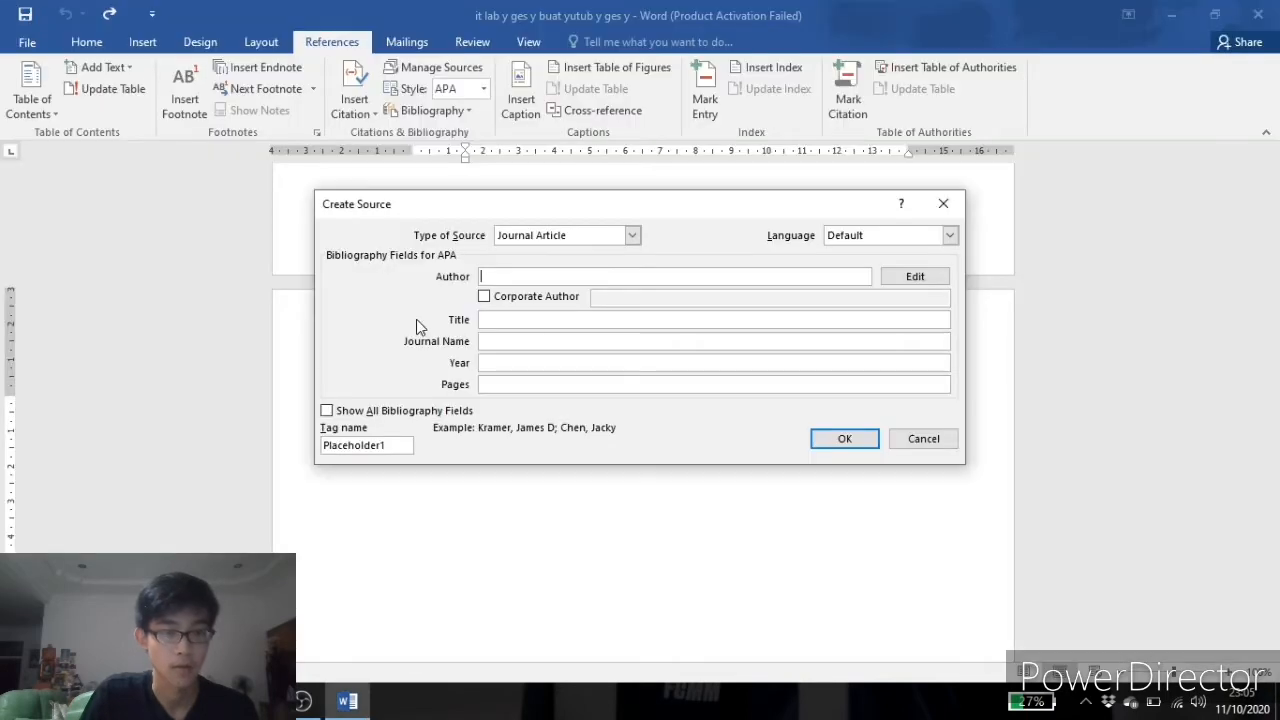
pyautogui.rightClick(489, 276)
pyautogui.click(516, 328)
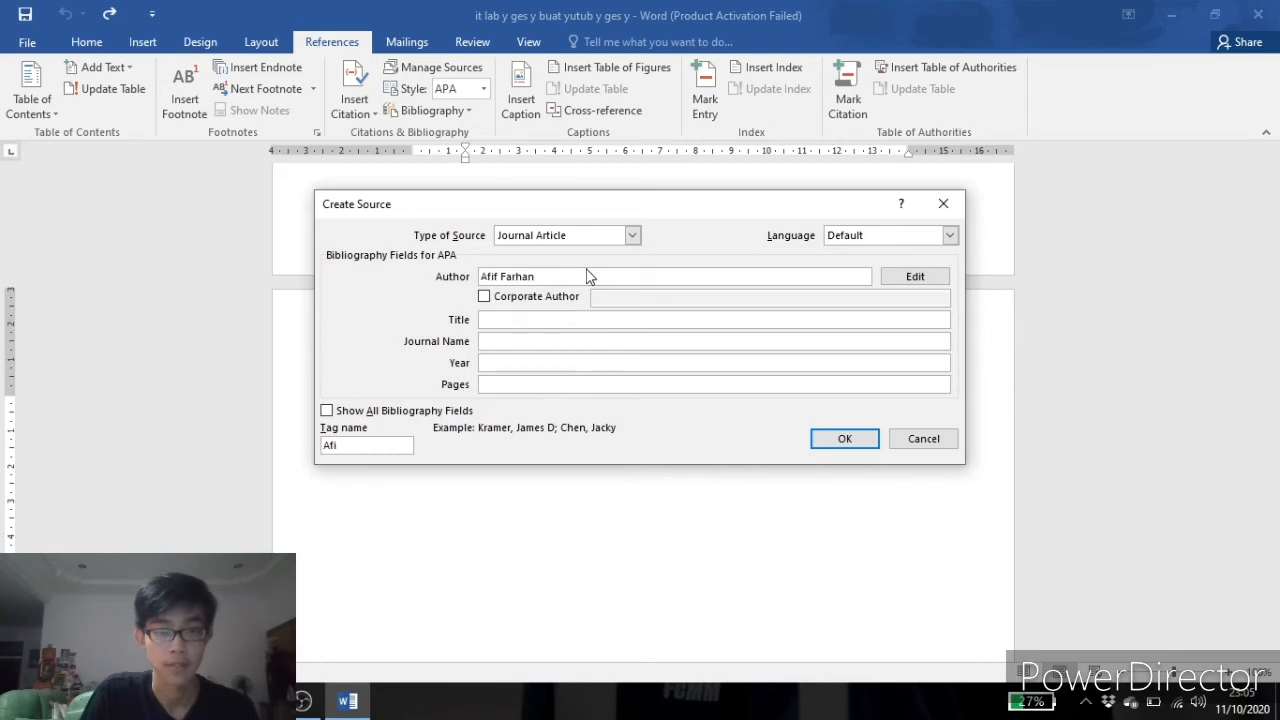
# Copy the headline 'Terungkap! Bayern Bantai Barca 8-2, Ini Rahasianya' from the news page into the source's Title field.
pyautogui.click(524, 319)
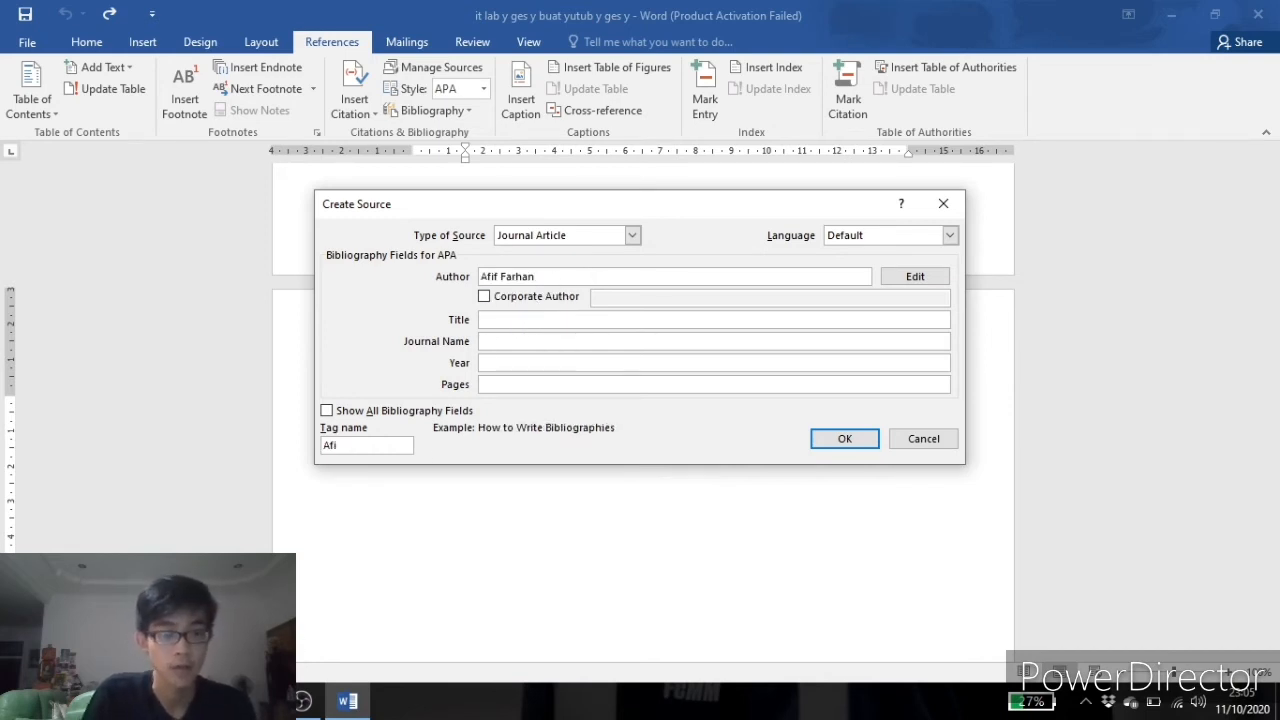
pyautogui.hotkey('alt', 'Tab')
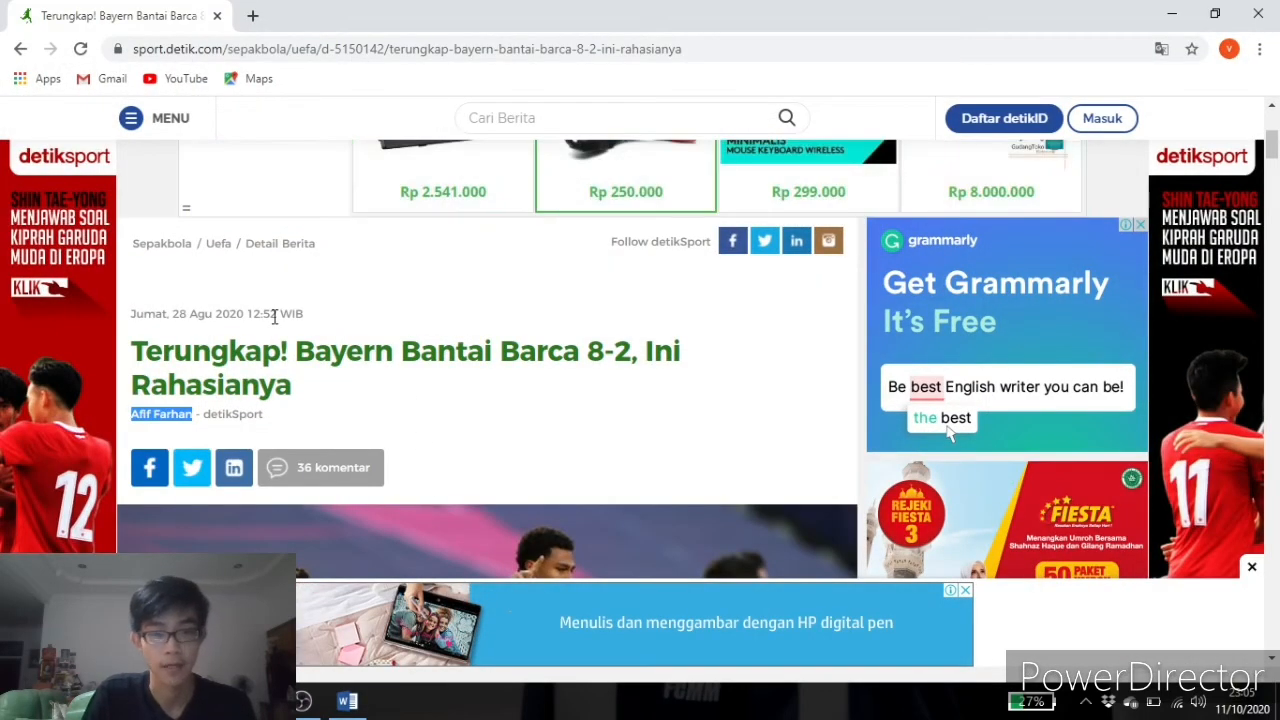
pyautogui.moveTo(131, 345); pyautogui.dragTo(288, 396)
pyautogui.rightClick(275, 381)
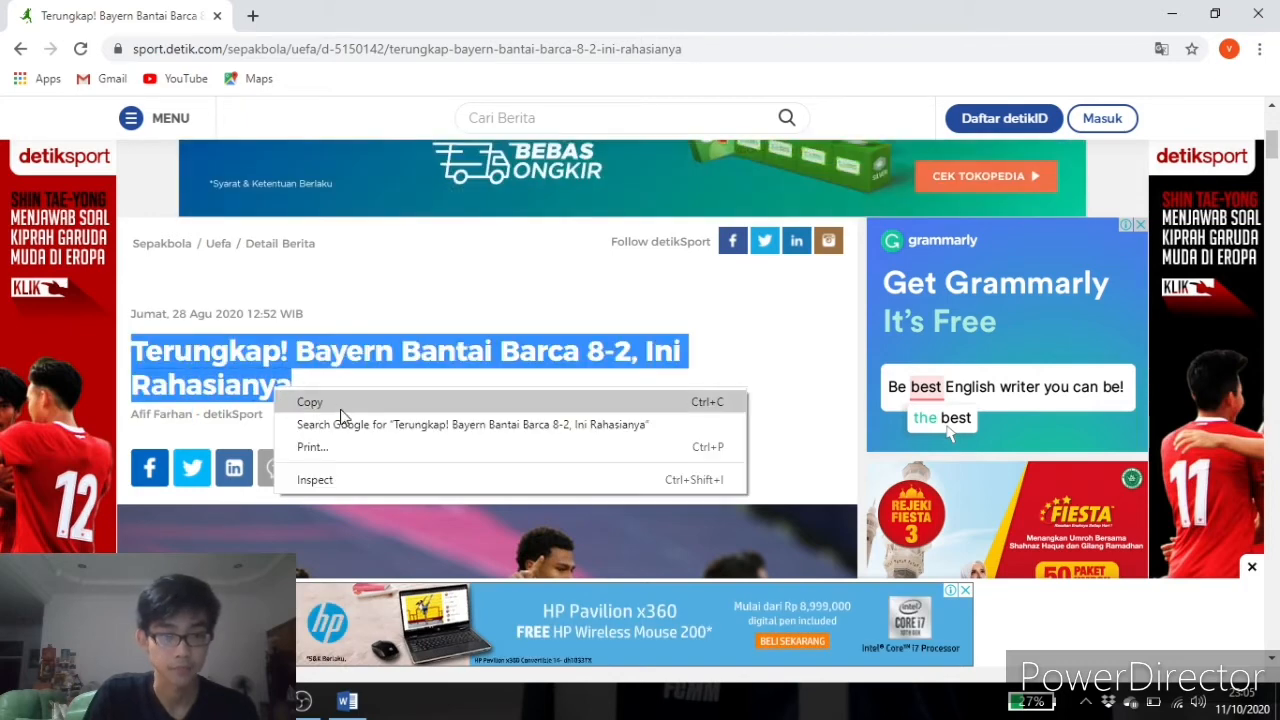
pyautogui.click(306, 400)
pyautogui.click(347, 700)
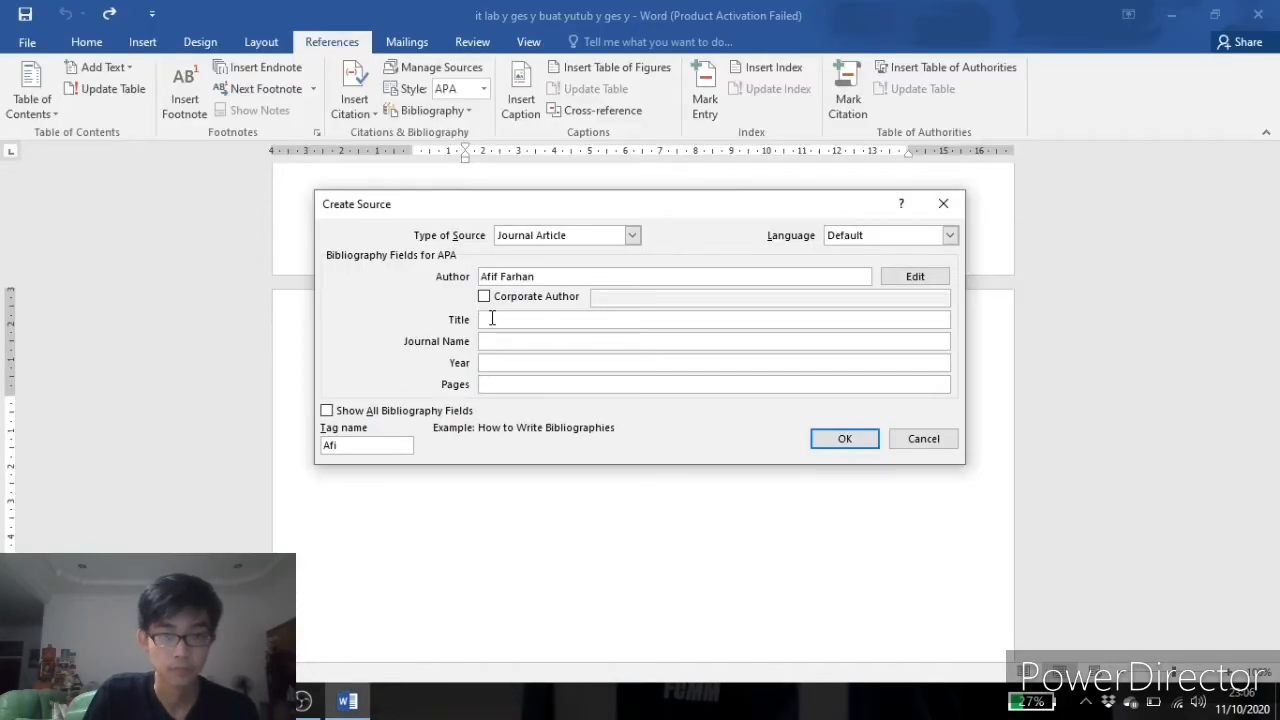
pyautogui.rightClick(490, 318)
pyautogui.click(530, 373)
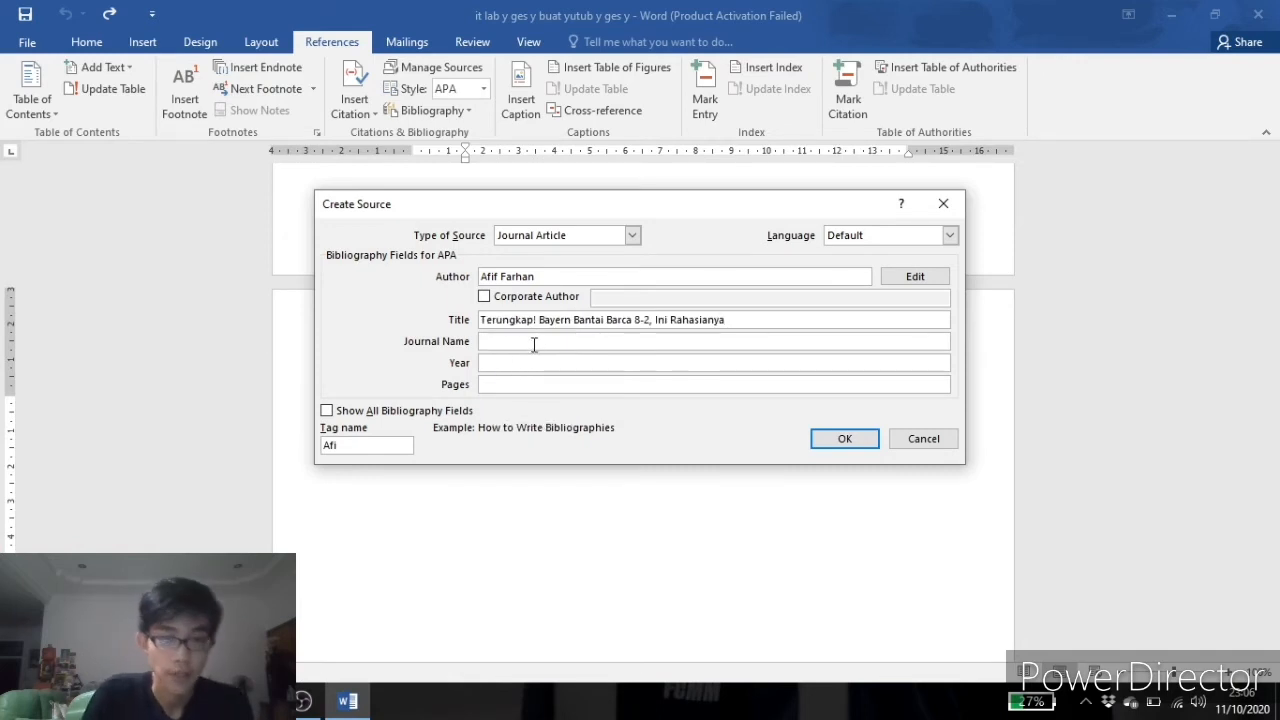
# Enter sport detik.com as the source's journal name.
pyautogui.click(534, 343)
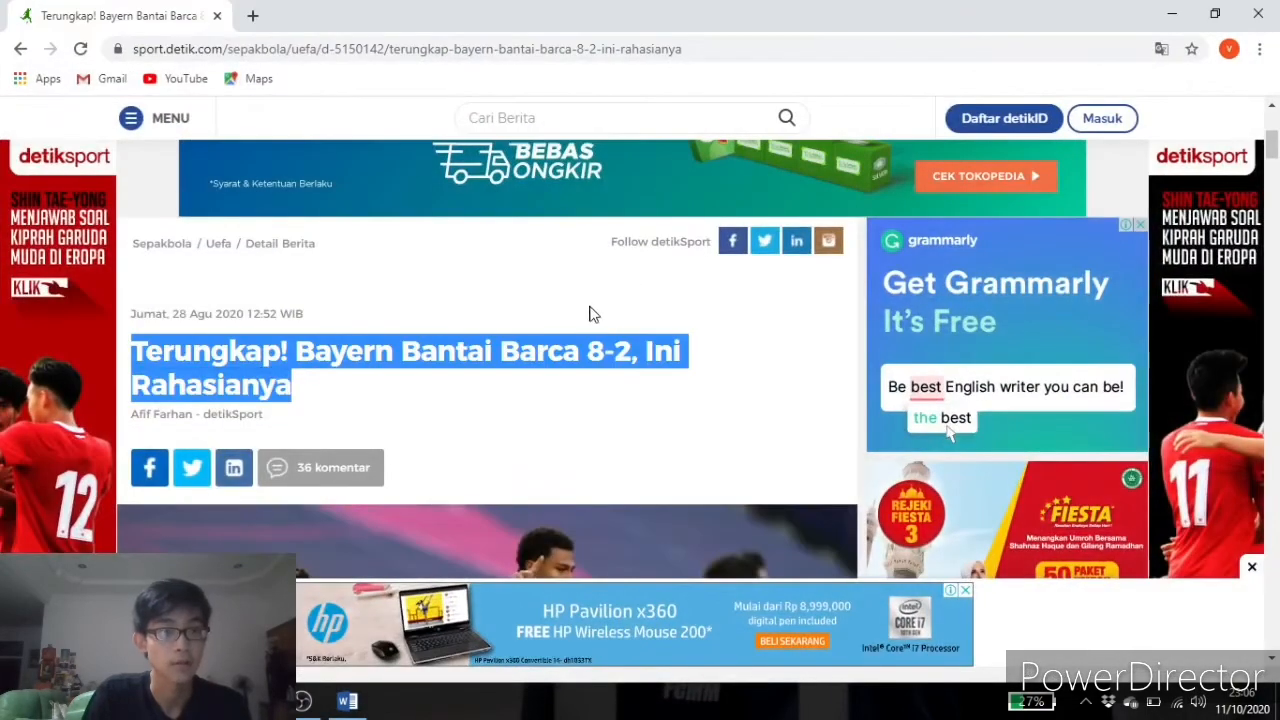
pyautogui.scroll(4, 594, 314)
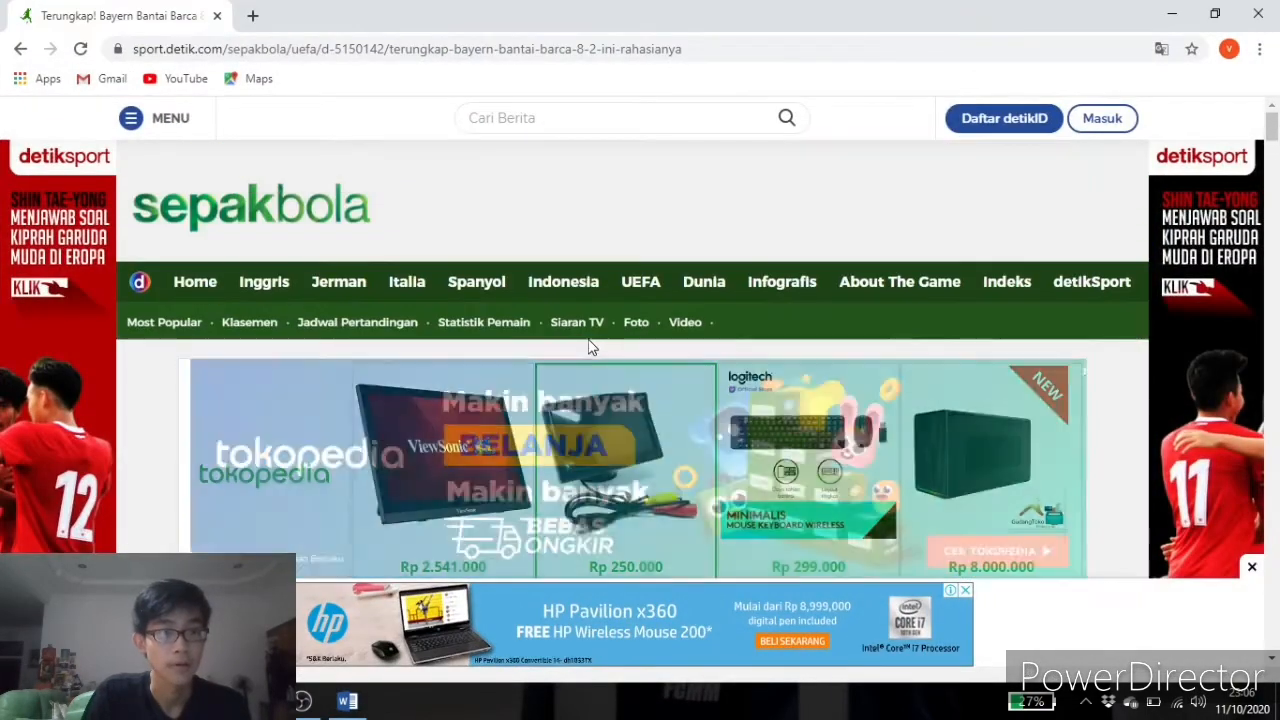
pyautogui.scroll(-3, 557, 328)
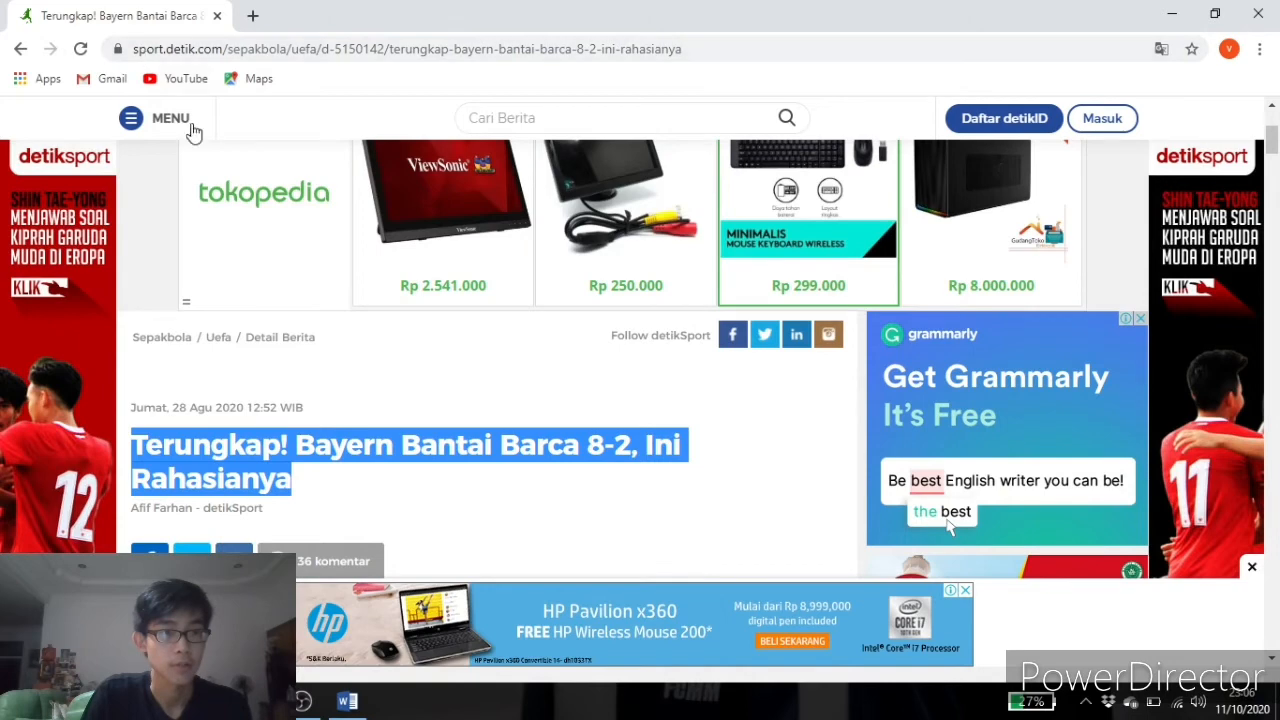
pyautogui.scroll(-3, 294, 254)
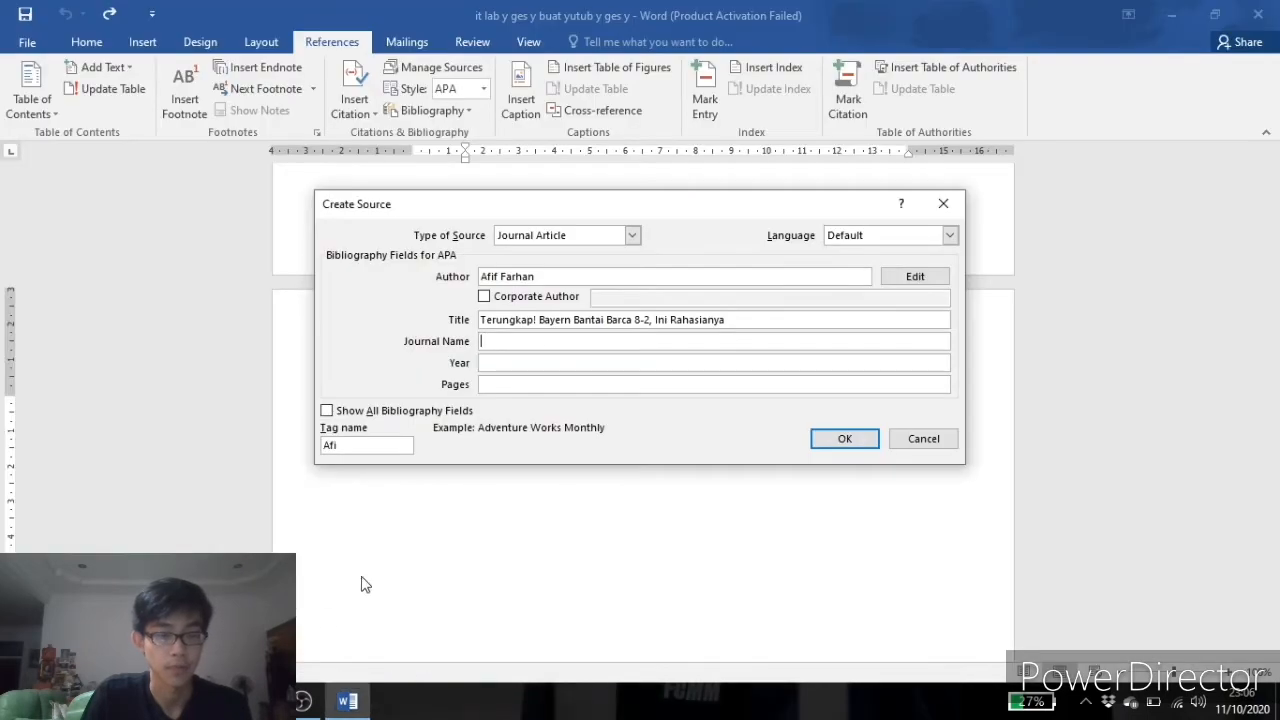
pyautogui.click(540, 340)
pyautogui.write('sport')
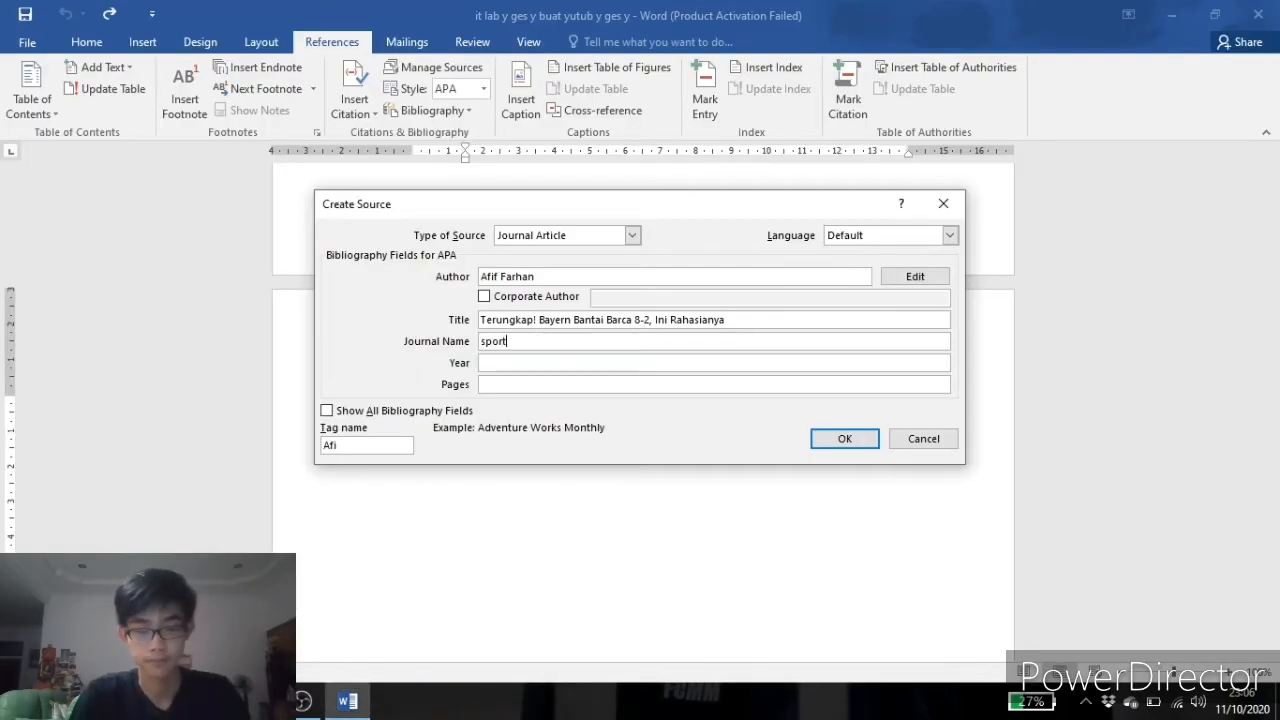
pyautogui.write(' detik.co')
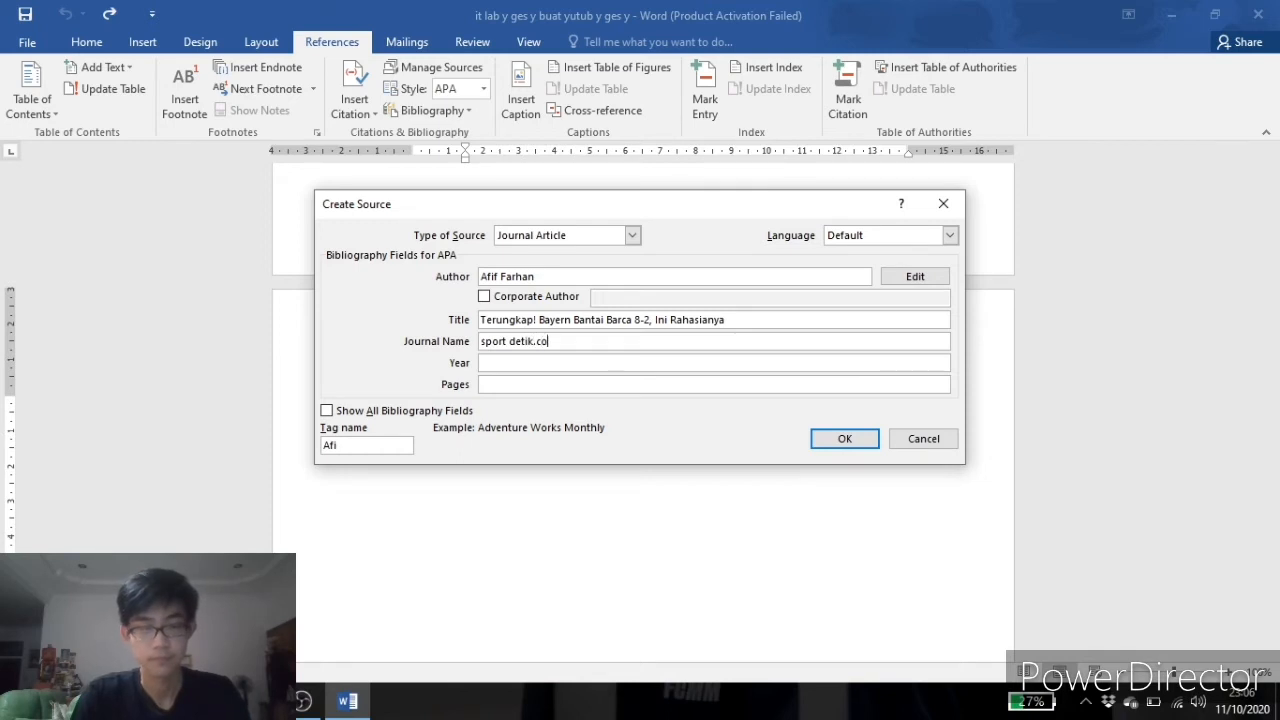
pyautogui.write('m')
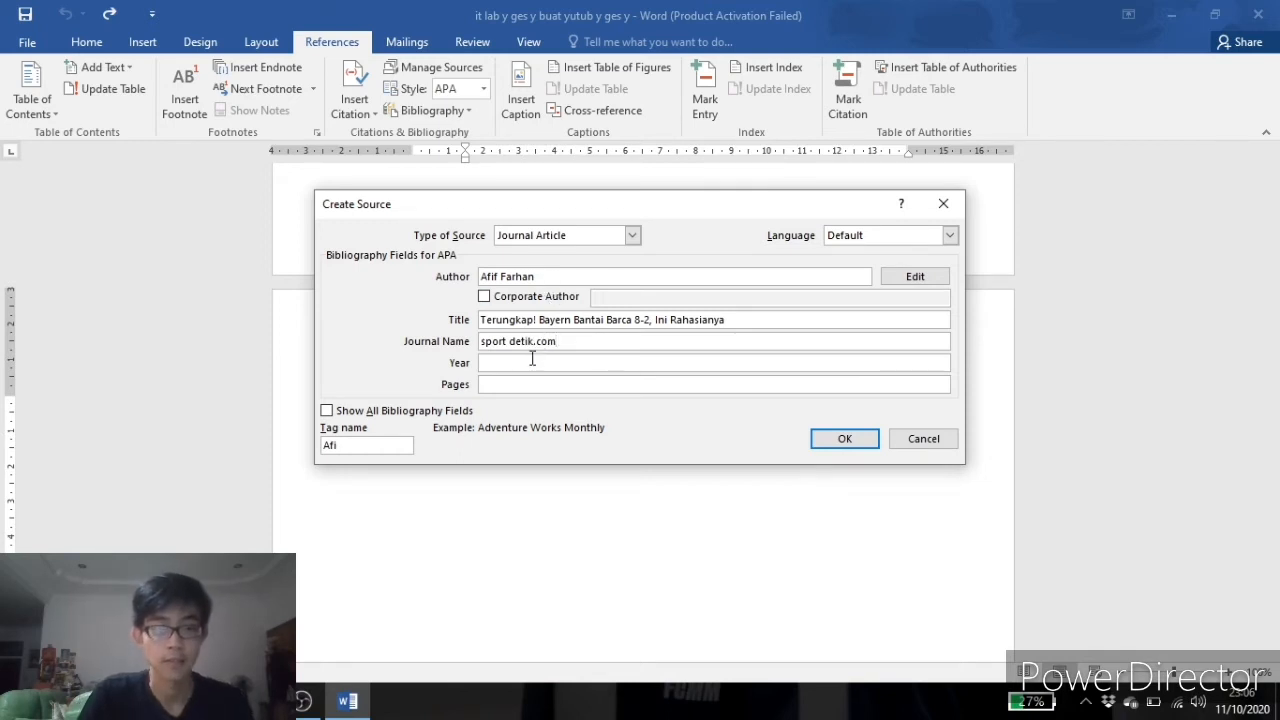
# Look up the article's publication date on the news page and enter 2020 as the source's year.
pyautogui.click(532, 362)
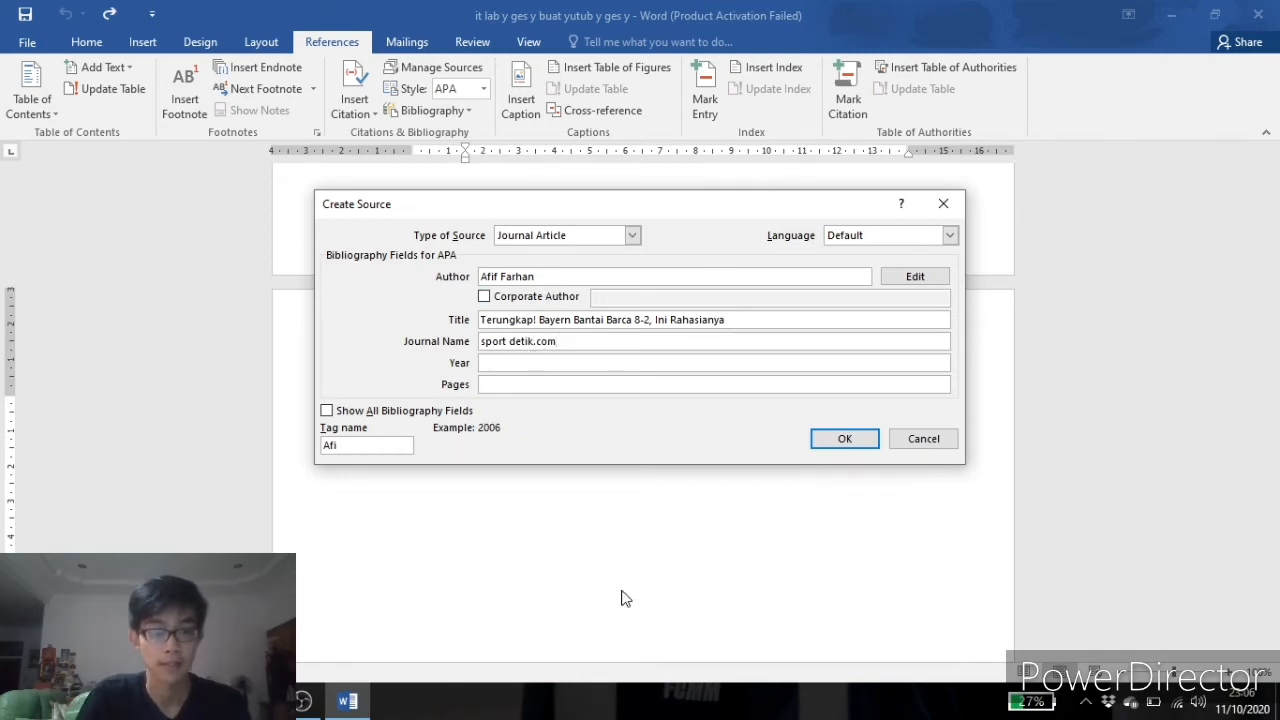
pyautogui.click(259, 701)
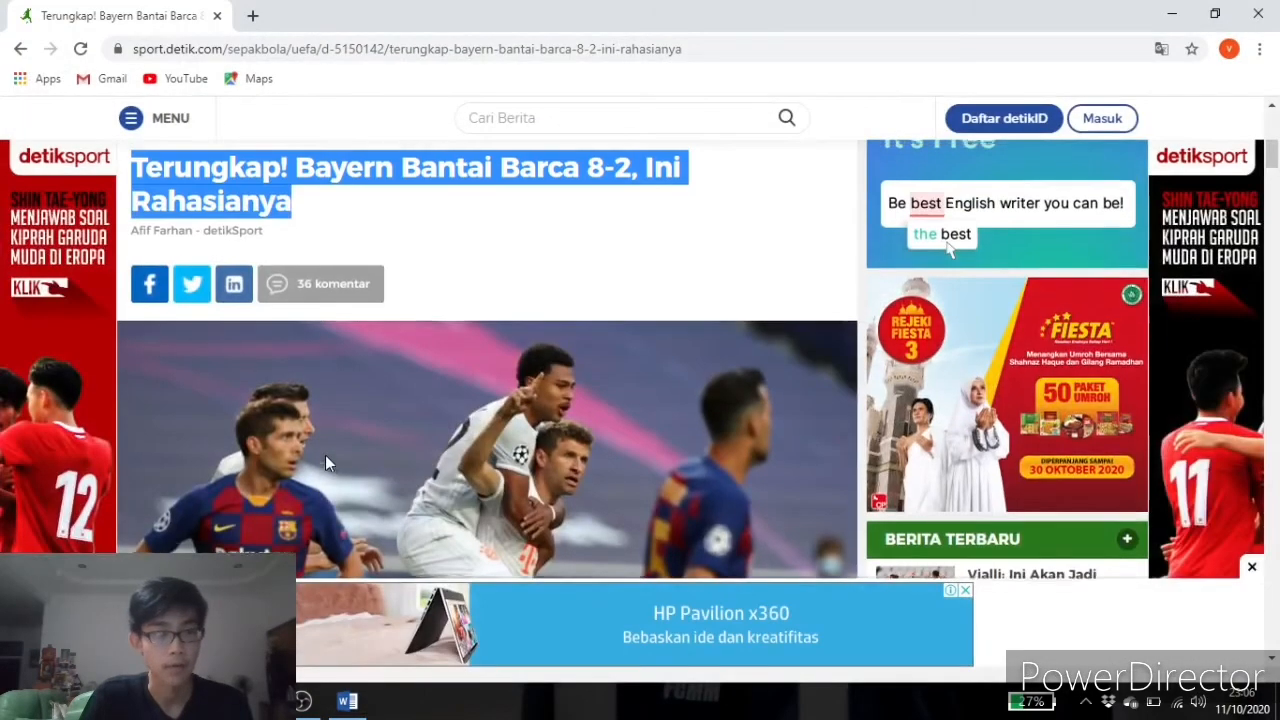
pyautogui.scroll(3, 325, 462)
pyautogui.click(245, 425)
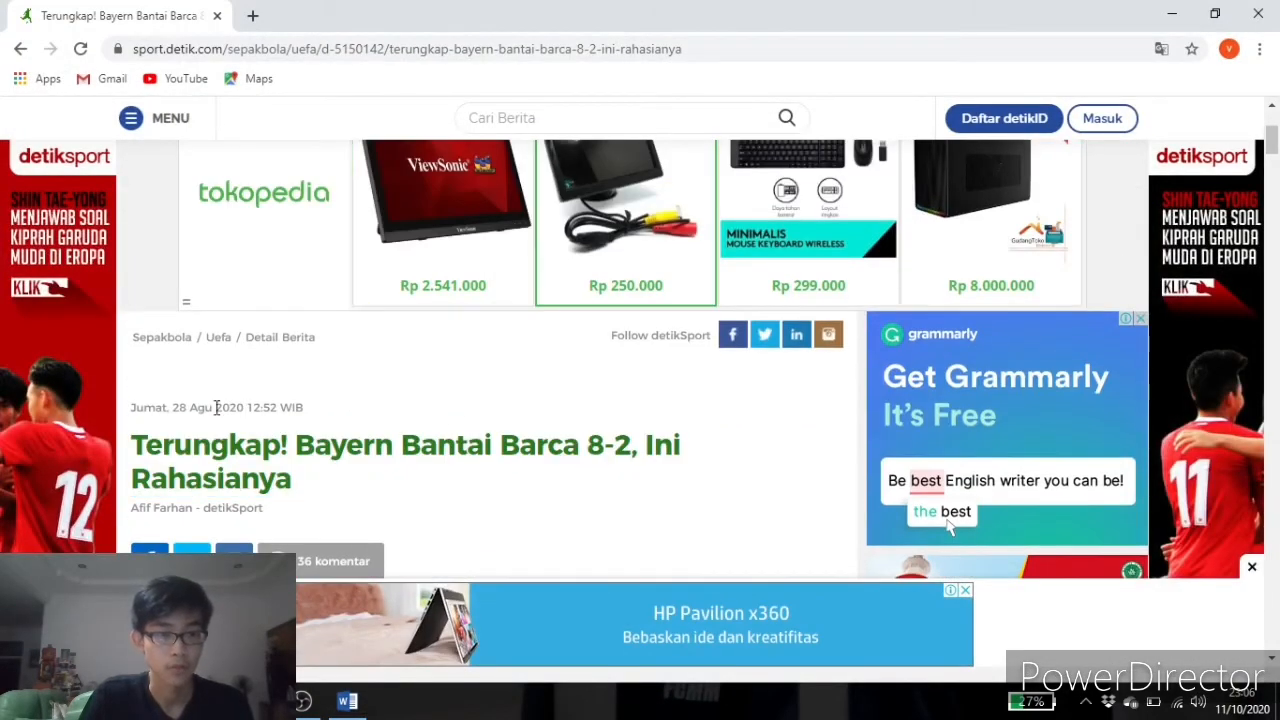
pyautogui.hotkey('alt', 'Tab')
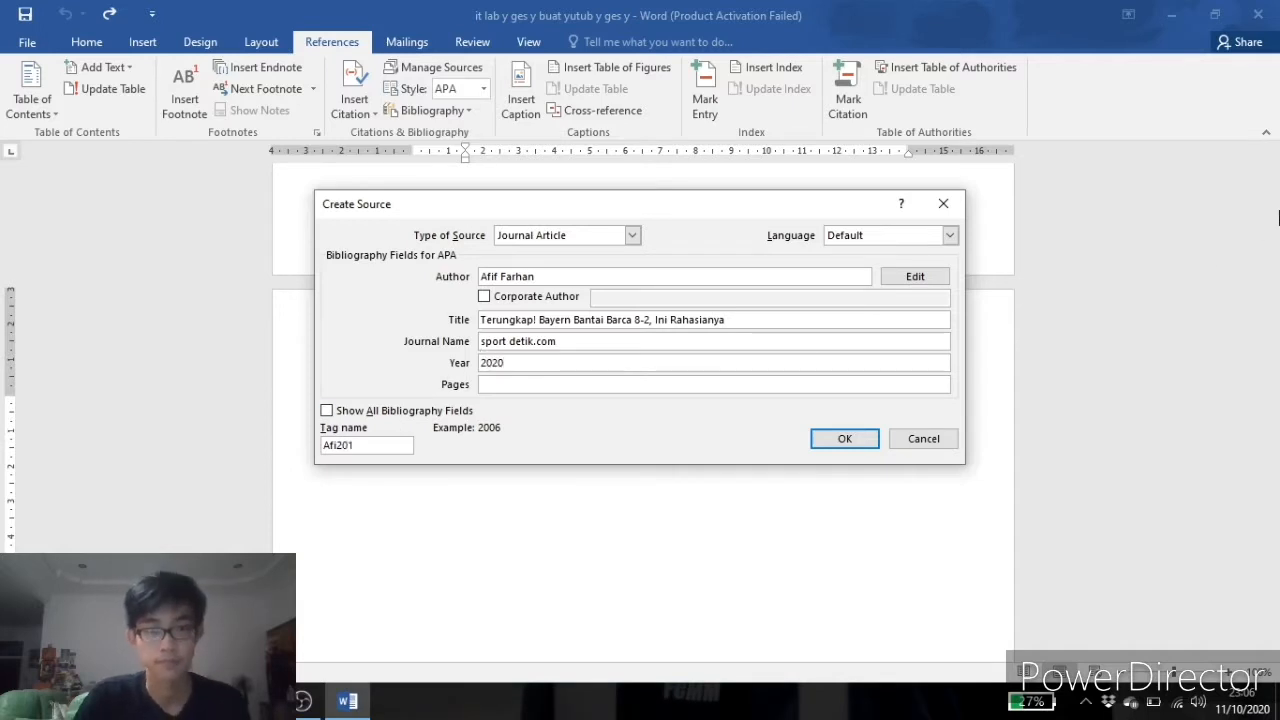
# Save the new source, then delete the citation it inserted below the DAFTAR PUSTAKA heading.
pyautogui.click(857, 440)
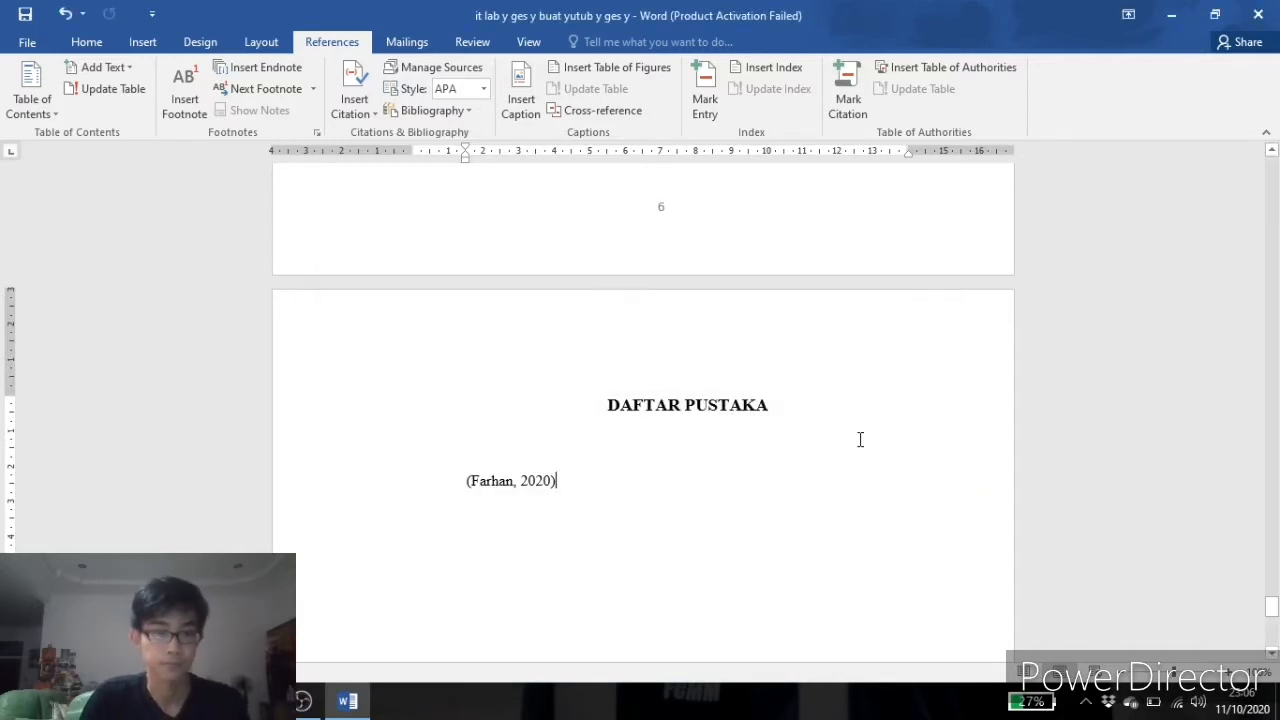
pyautogui.click(510, 478)
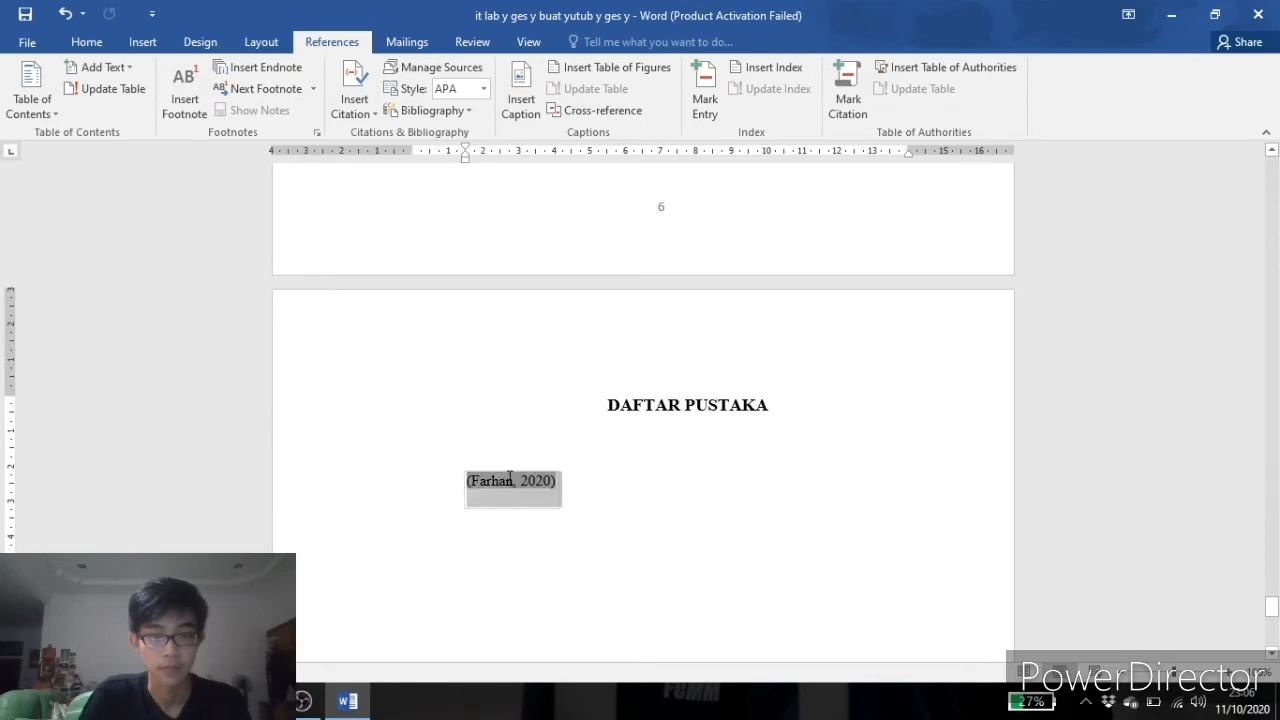
pyautogui.press('Delete')
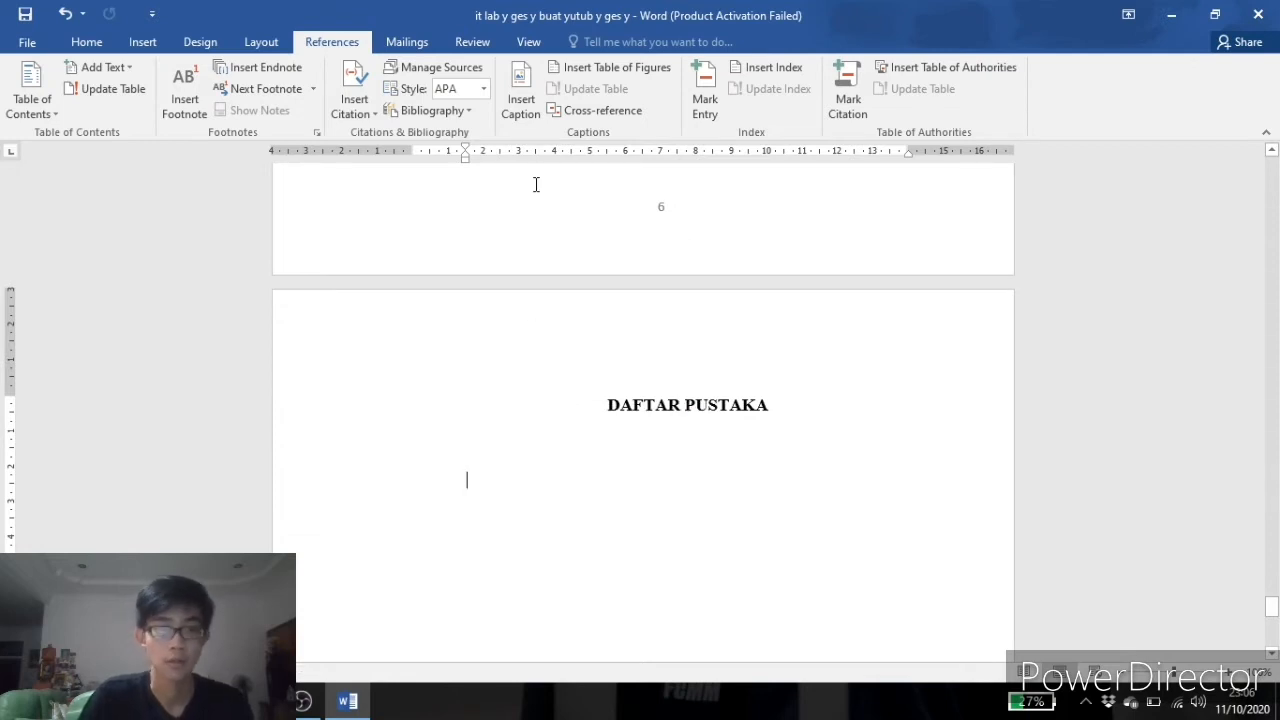
# Insert a built-in Bibliography below the DAFTAR PUSTAKA heading.
pyautogui.click(468, 110)
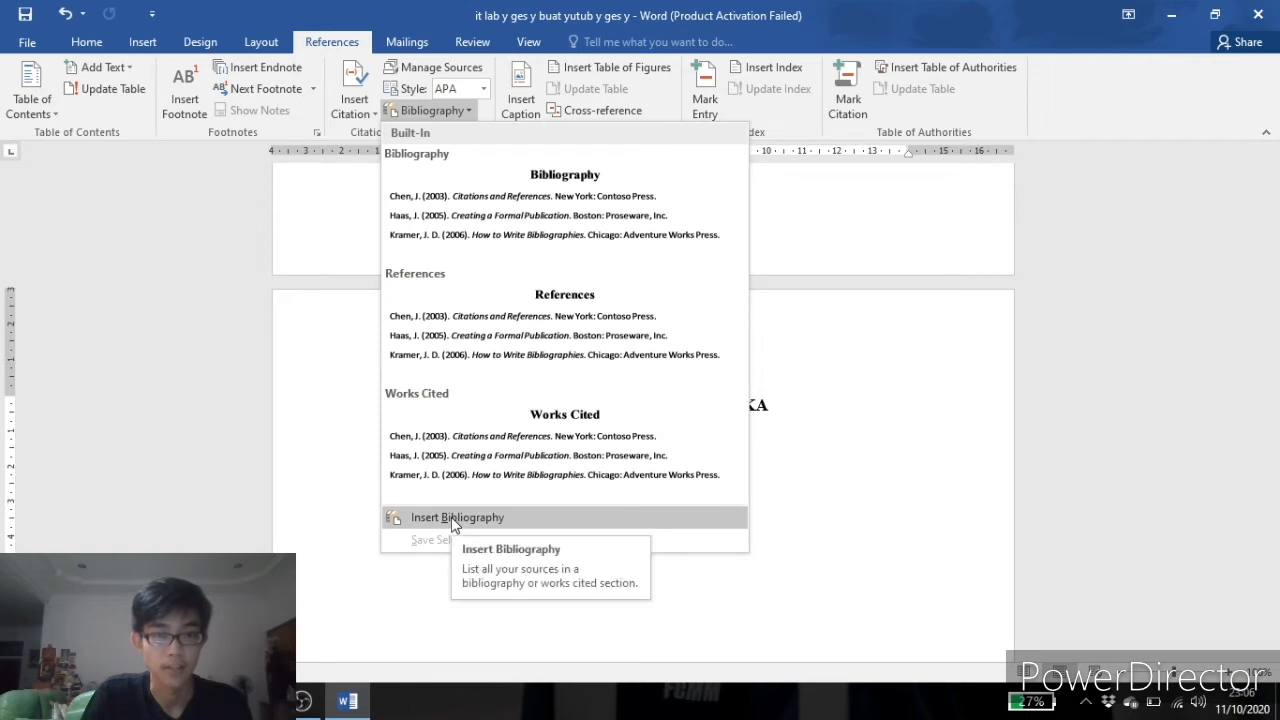
pyautogui.click(590, 218)
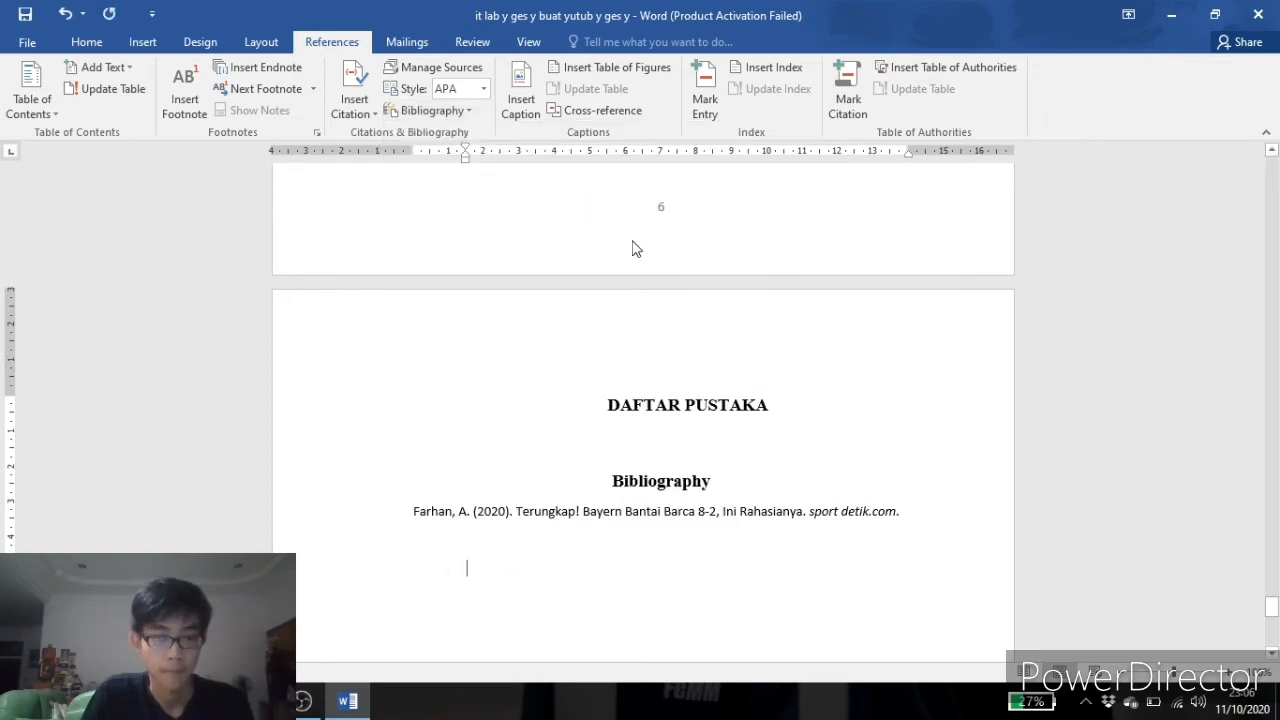
# Delete the 'Bibliography' title from the inserted bibliography, leaving only the source entry.
pyautogui.scroll(-2, 667, 464)
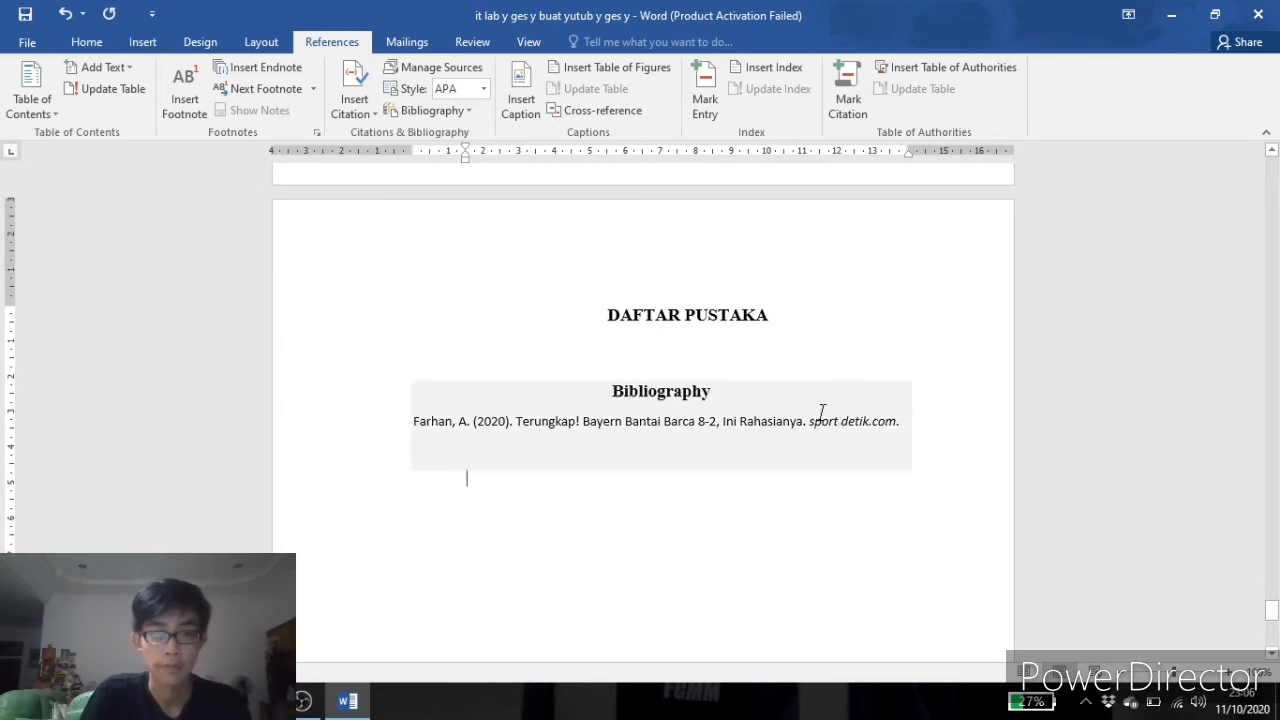
pyautogui.click(712, 409)
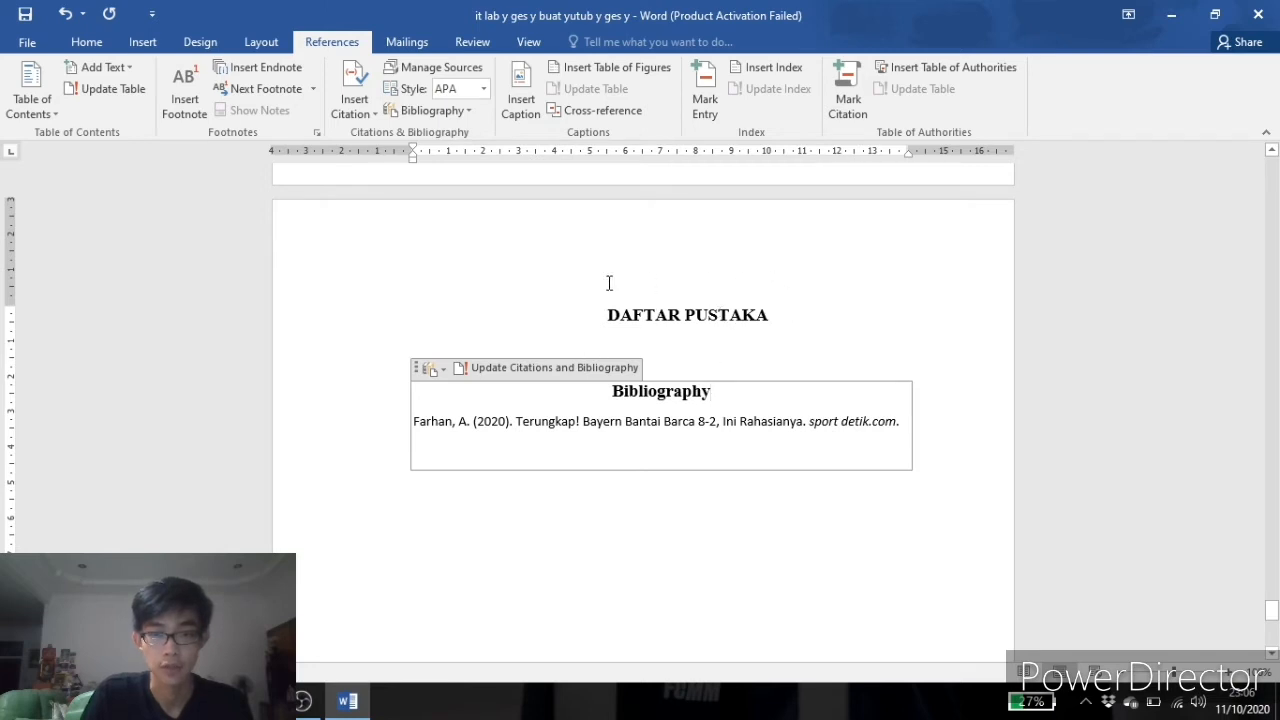
pyautogui.moveTo(712, 392); pyautogui.dragTo(593, 399)
pyautogui.press('Delete')
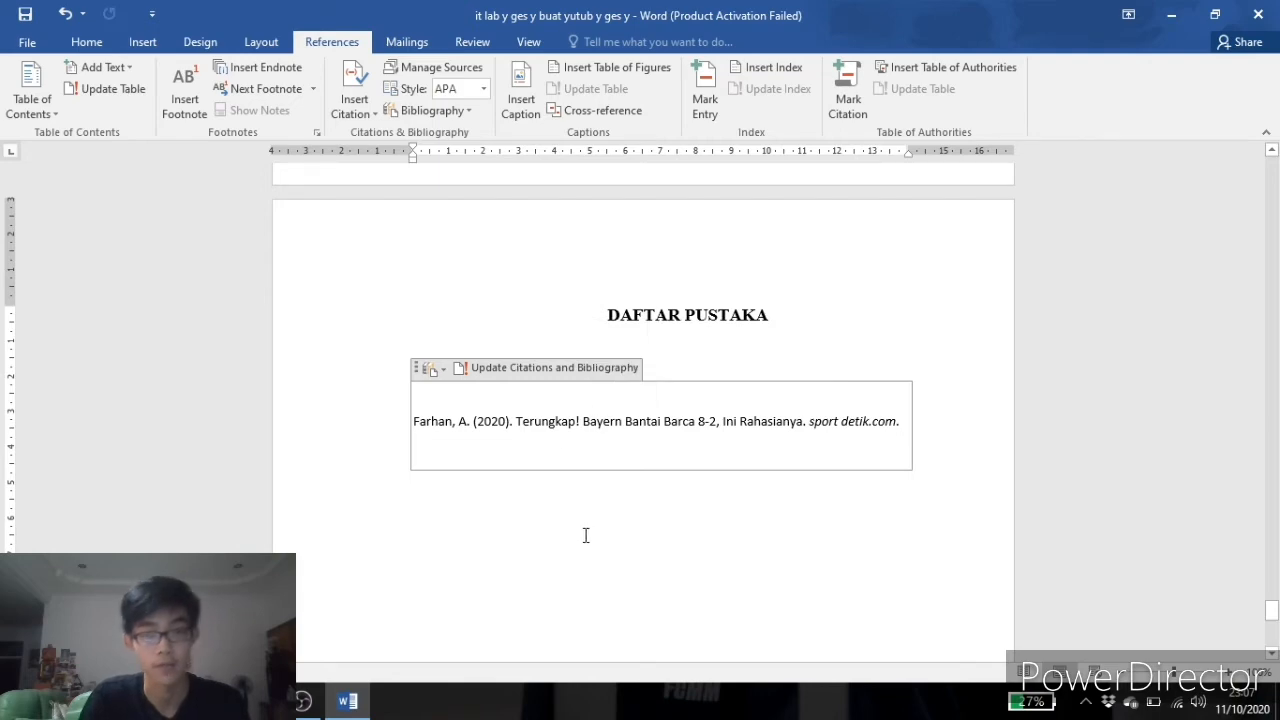
pyautogui.click(604, 527)
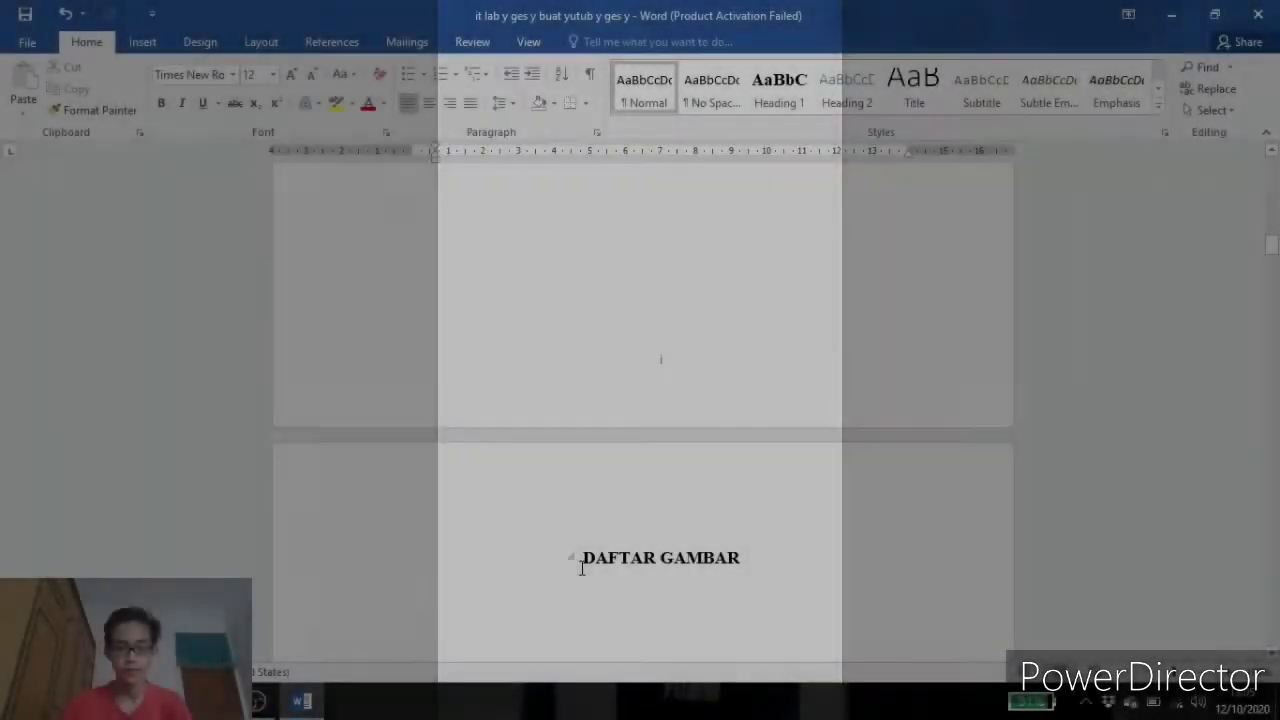
# Add a centred caption 'Figure 1 Manfaat internet' below the internet diagram image, with Figure label positioned below.
pyautogui.scroll(-3, 583, 566)
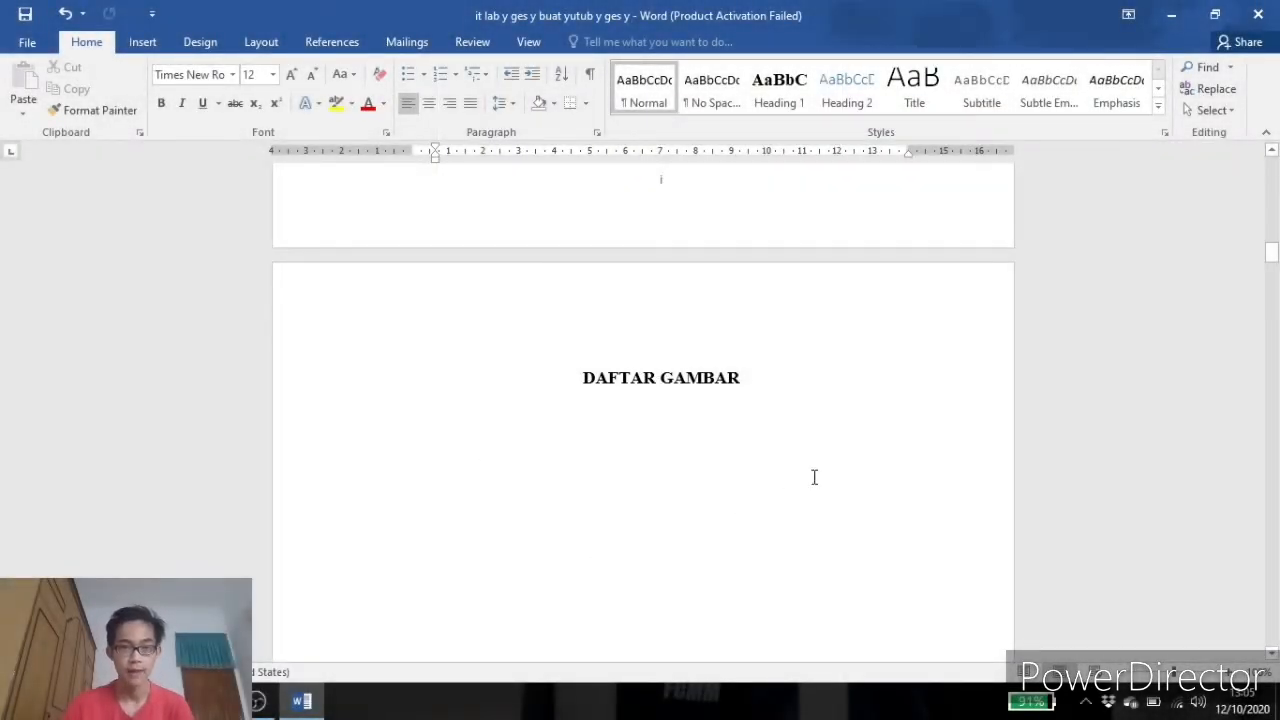
pyautogui.scroll(-10, 814, 477)
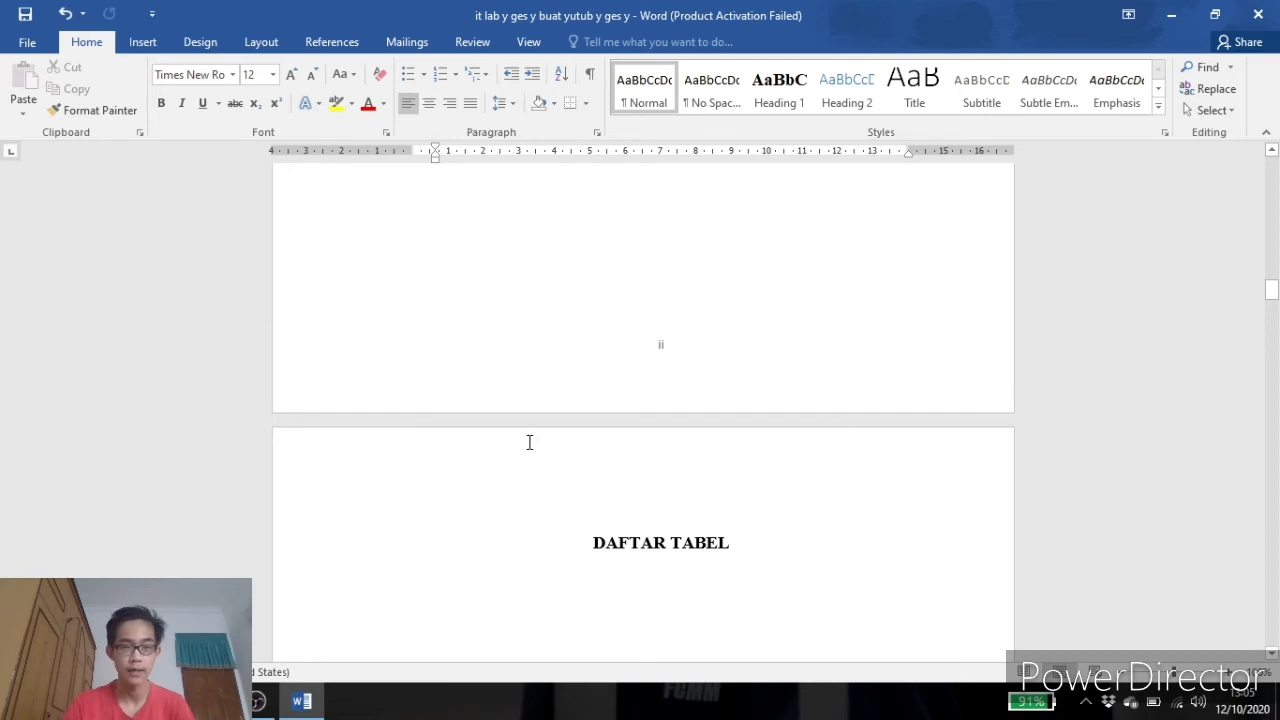
pyautogui.scroll(-3, 913, 285)
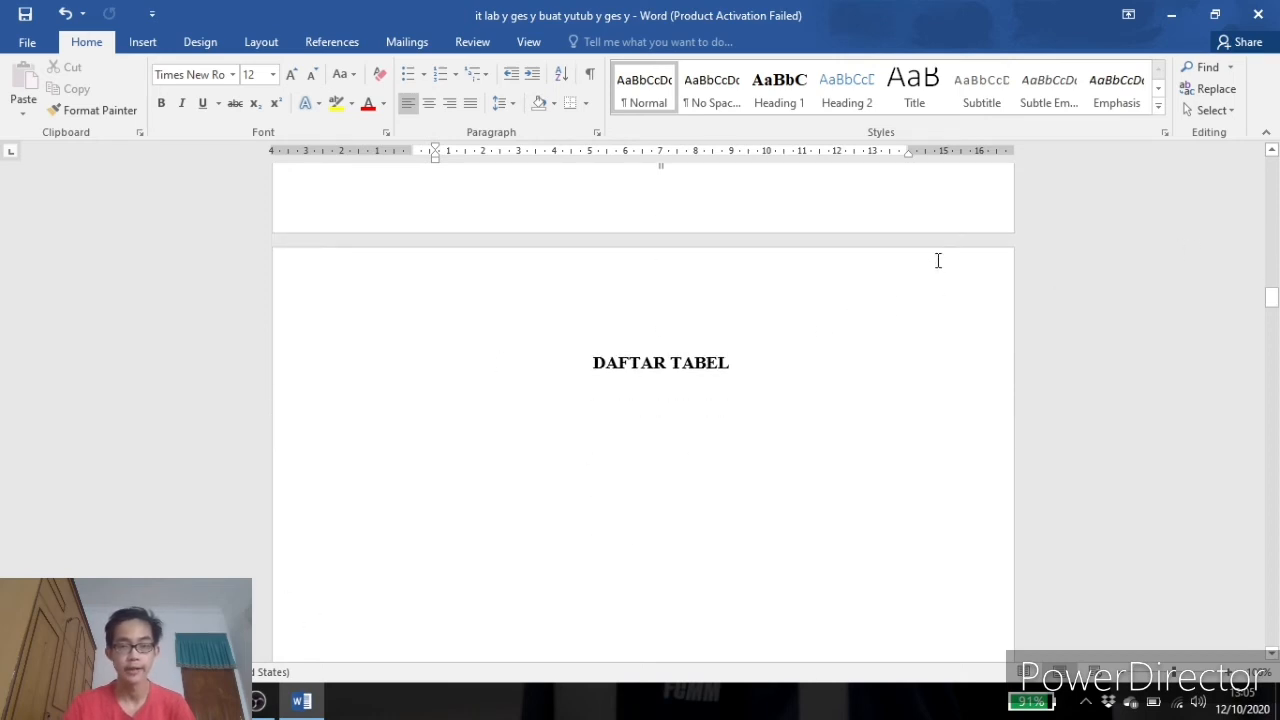
pyautogui.scroll(-12, 923, 283)
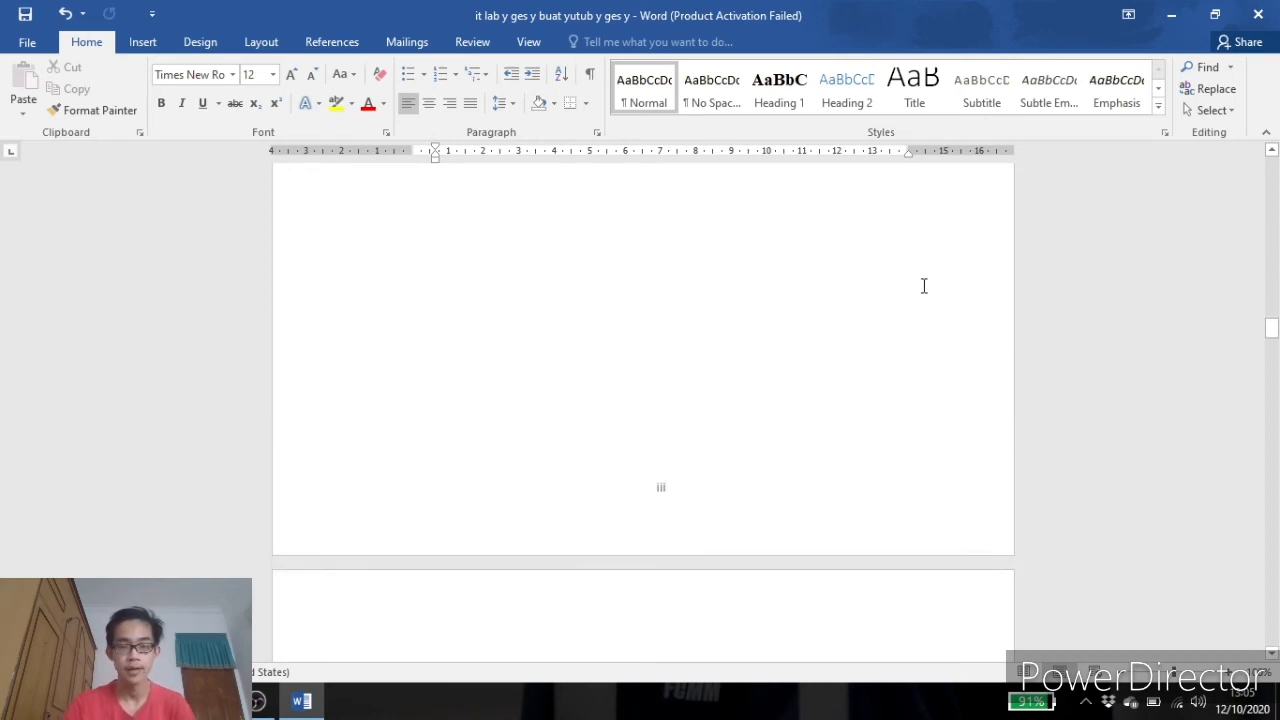
pyautogui.scroll(-20, 920, 287)
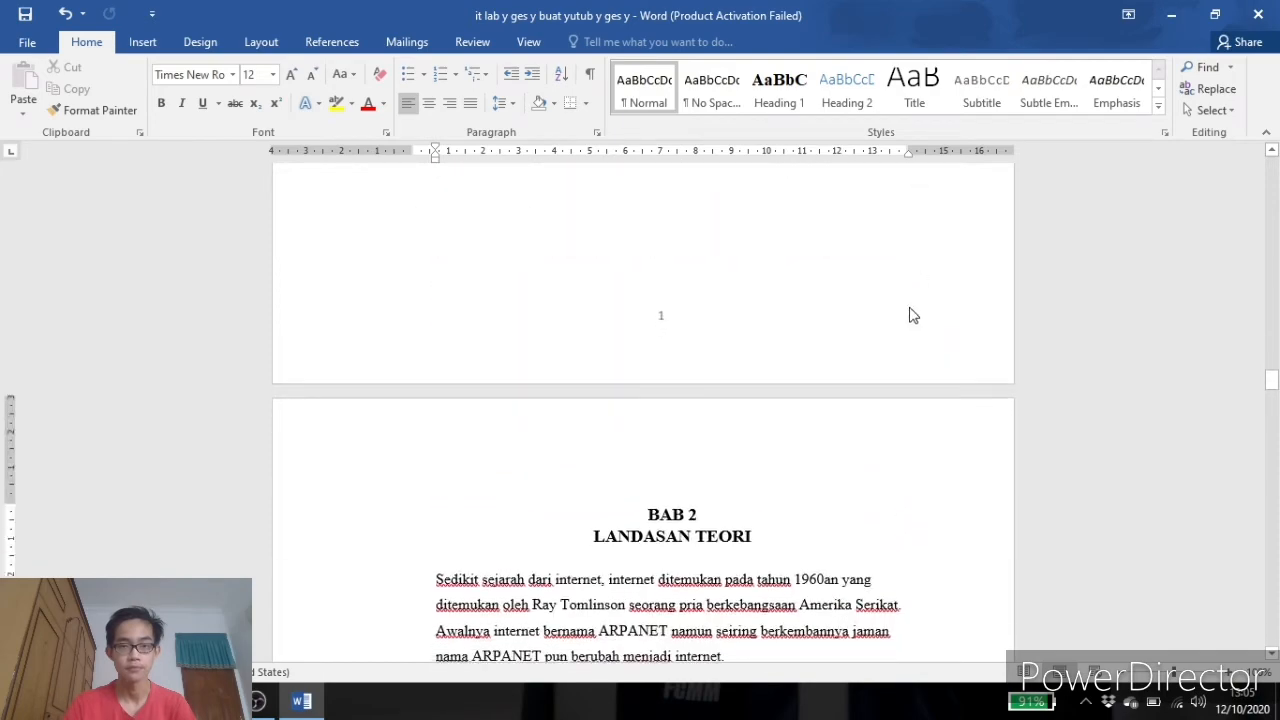
pyautogui.scroll(-12, 905, 310)
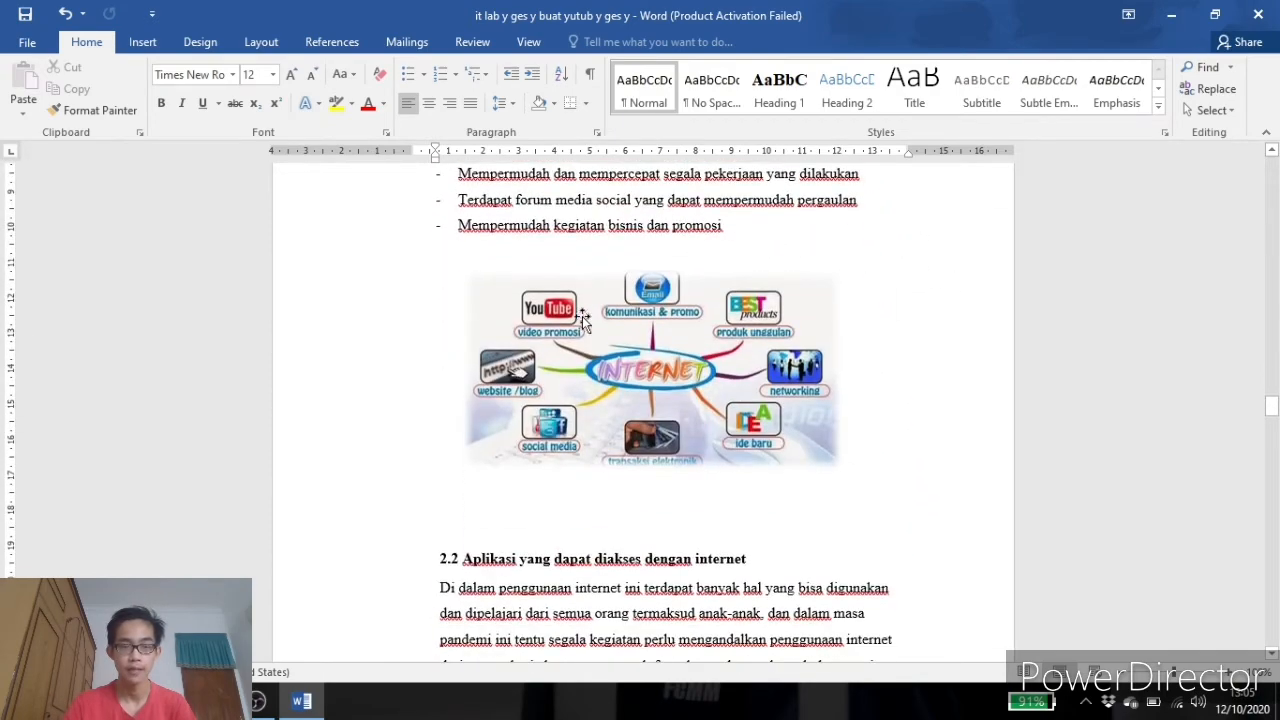
pyautogui.click(655, 387)
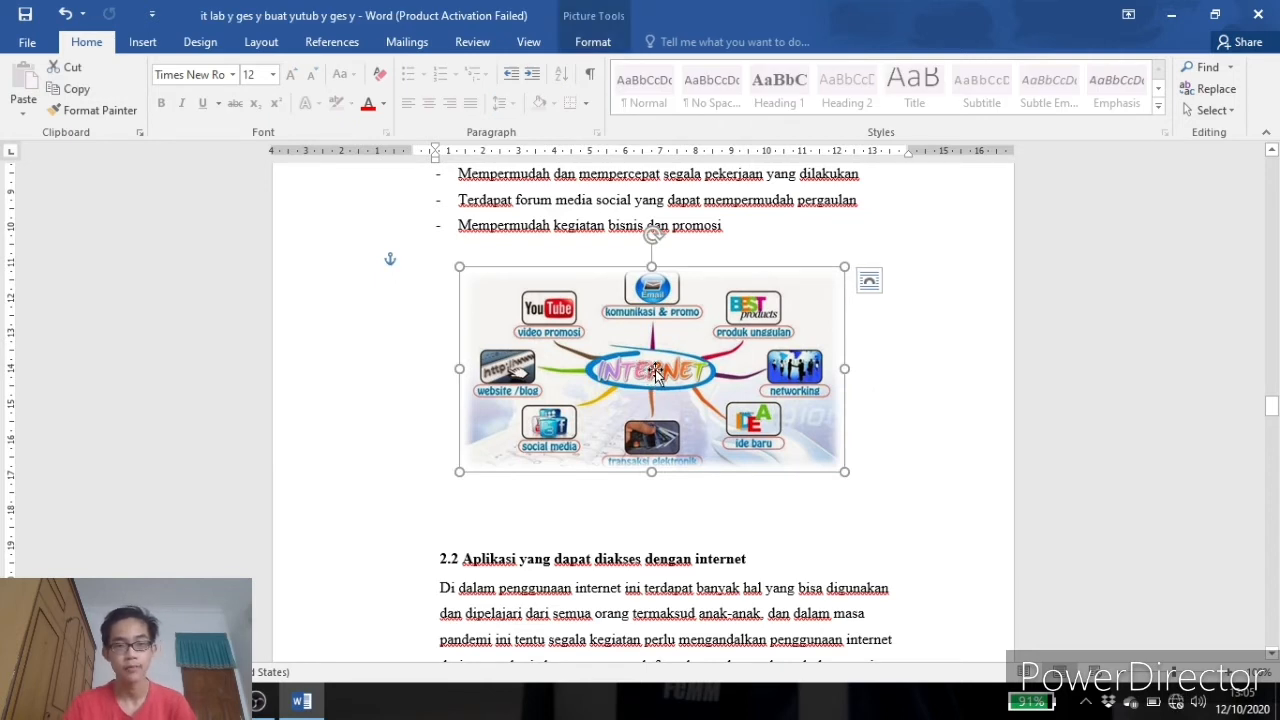
pyautogui.rightClick(655, 372)
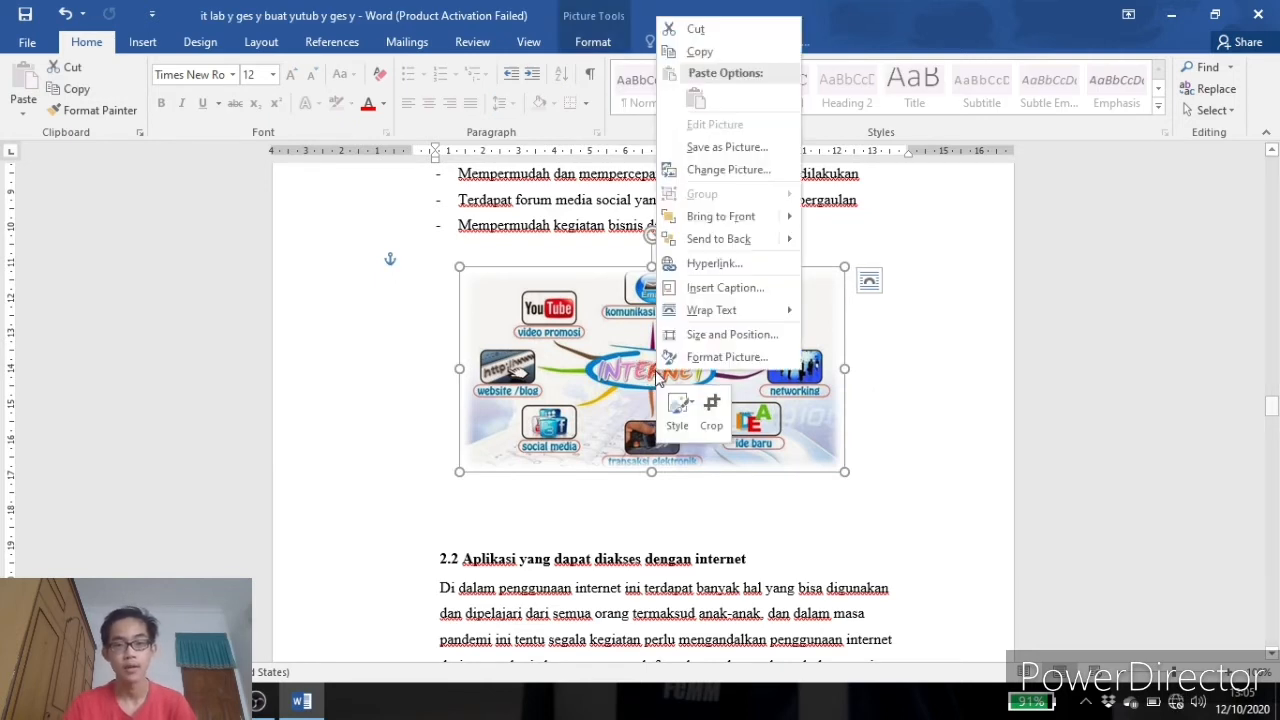
pyautogui.click(712, 288)
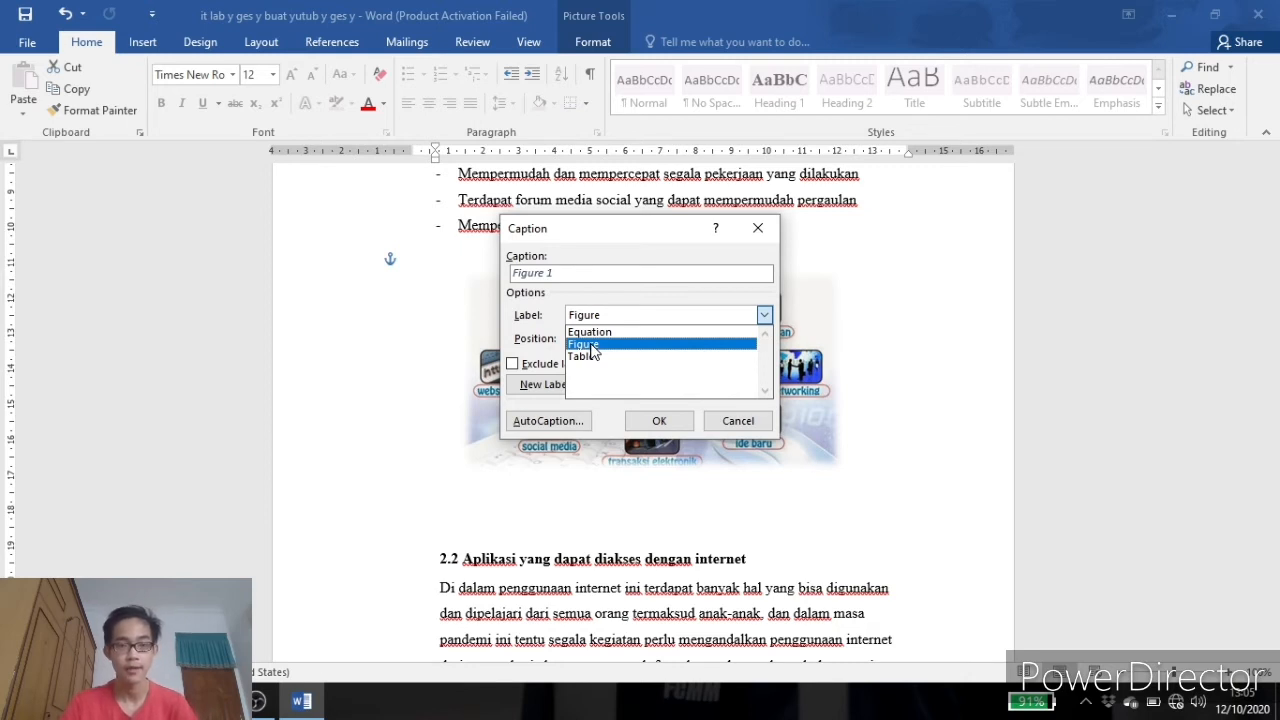
pyautogui.click(591, 345)
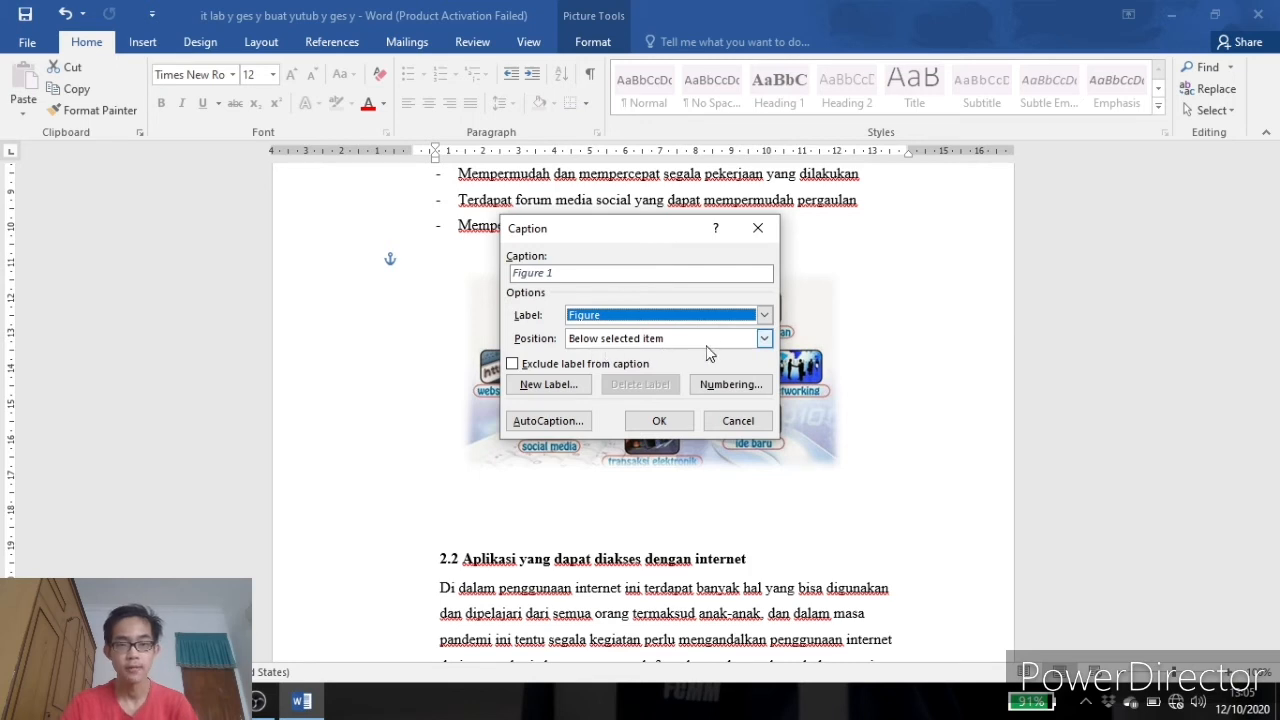
pyautogui.click(764, 339)
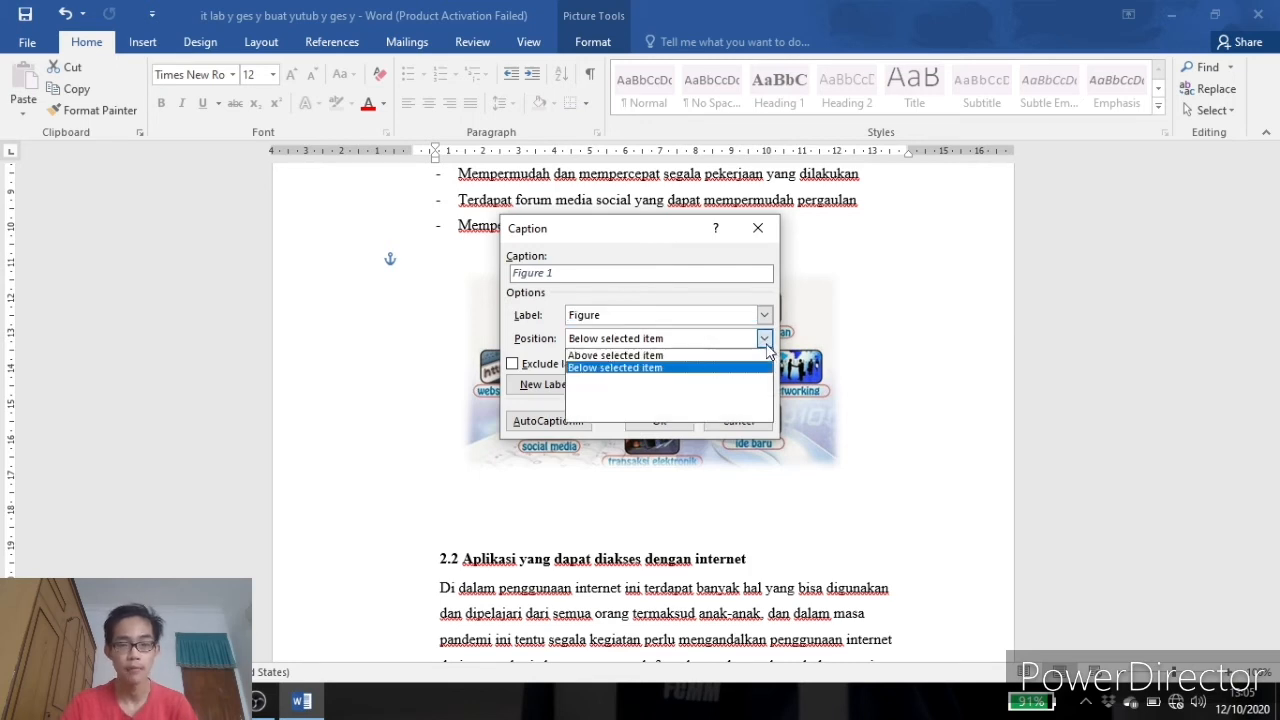
pyautogui.click(596, 368)
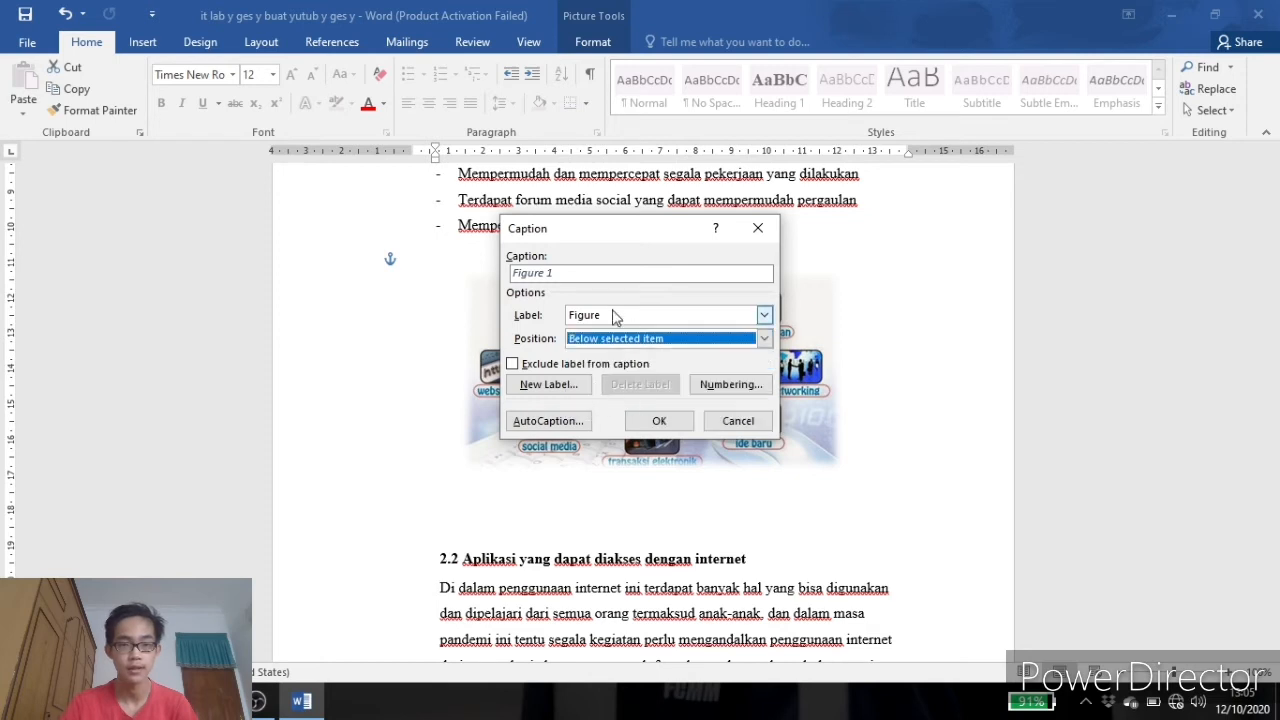
pyautogui.click(601, 277)
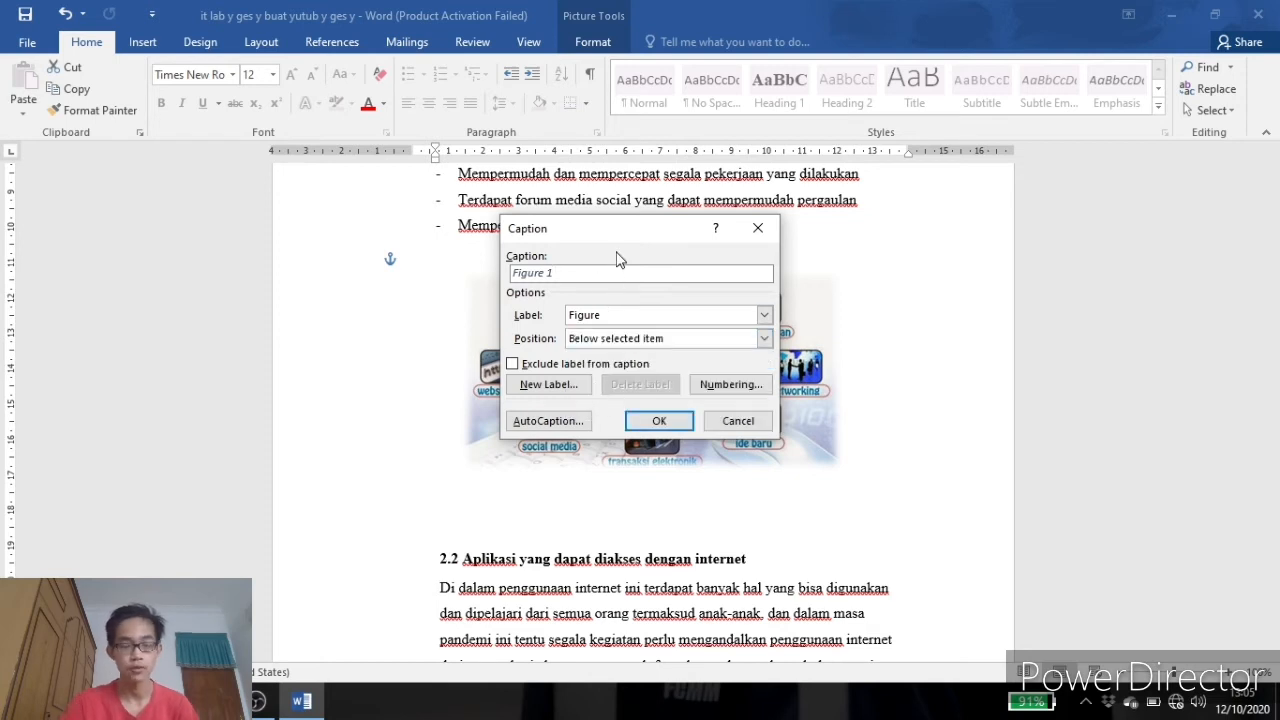
pyautogui.write('Man')
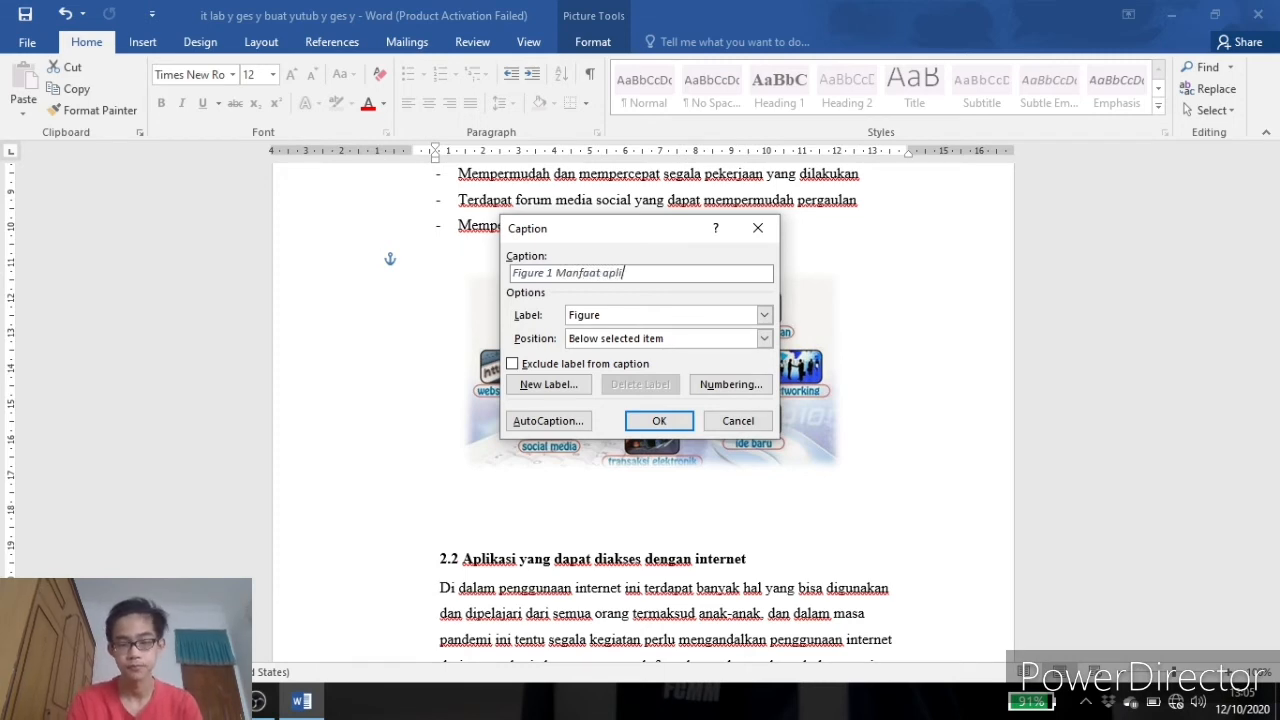
pyautogui.write('faat inte')
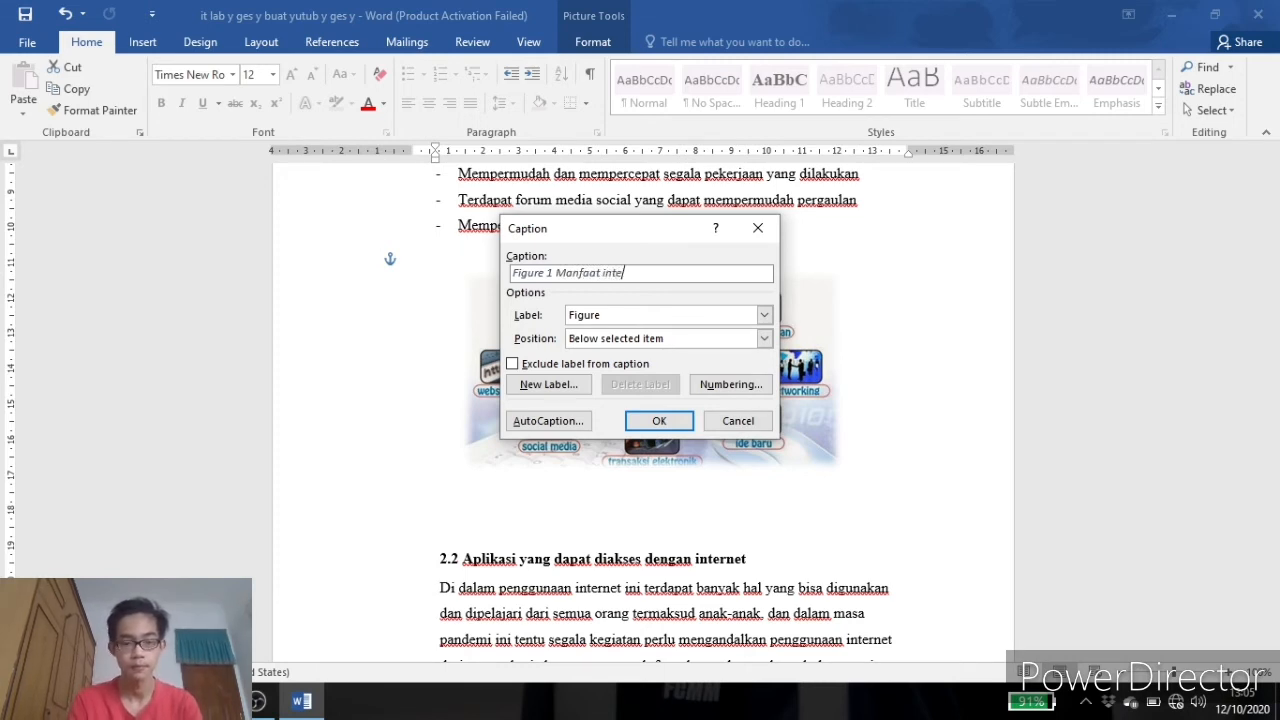
pyautogui.write('rnet')
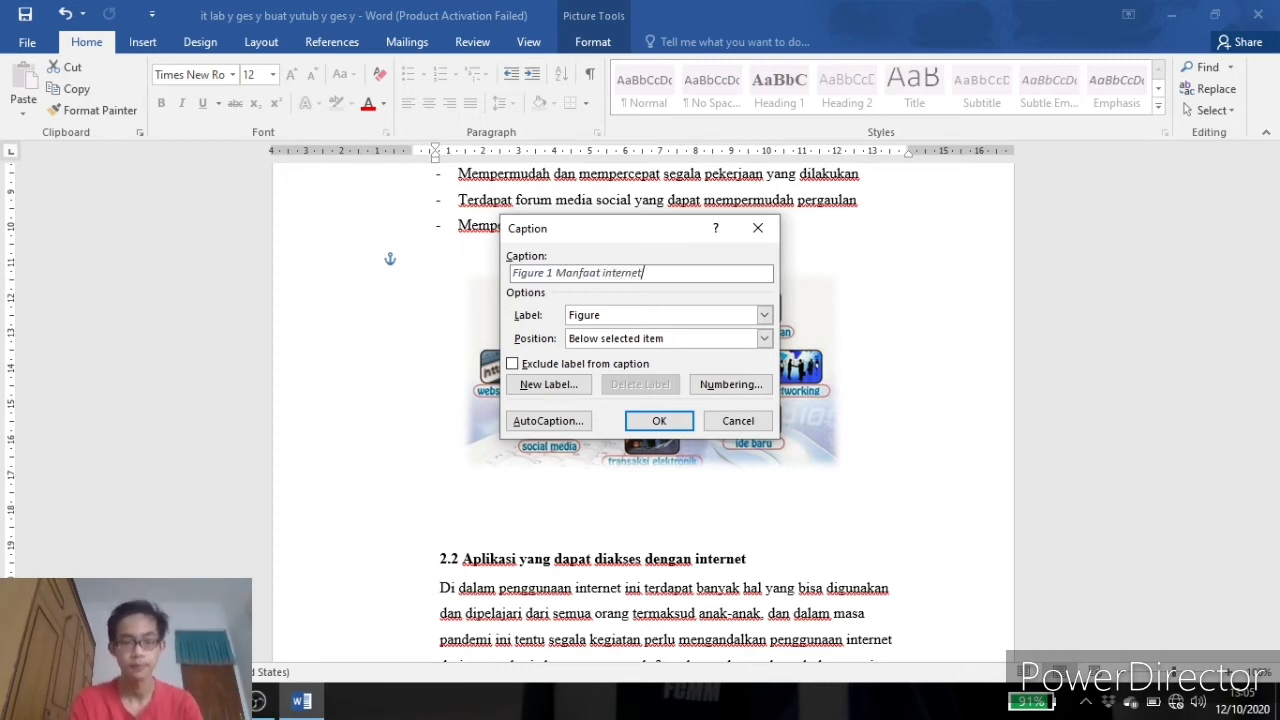
pyautogui.click(631, 424)
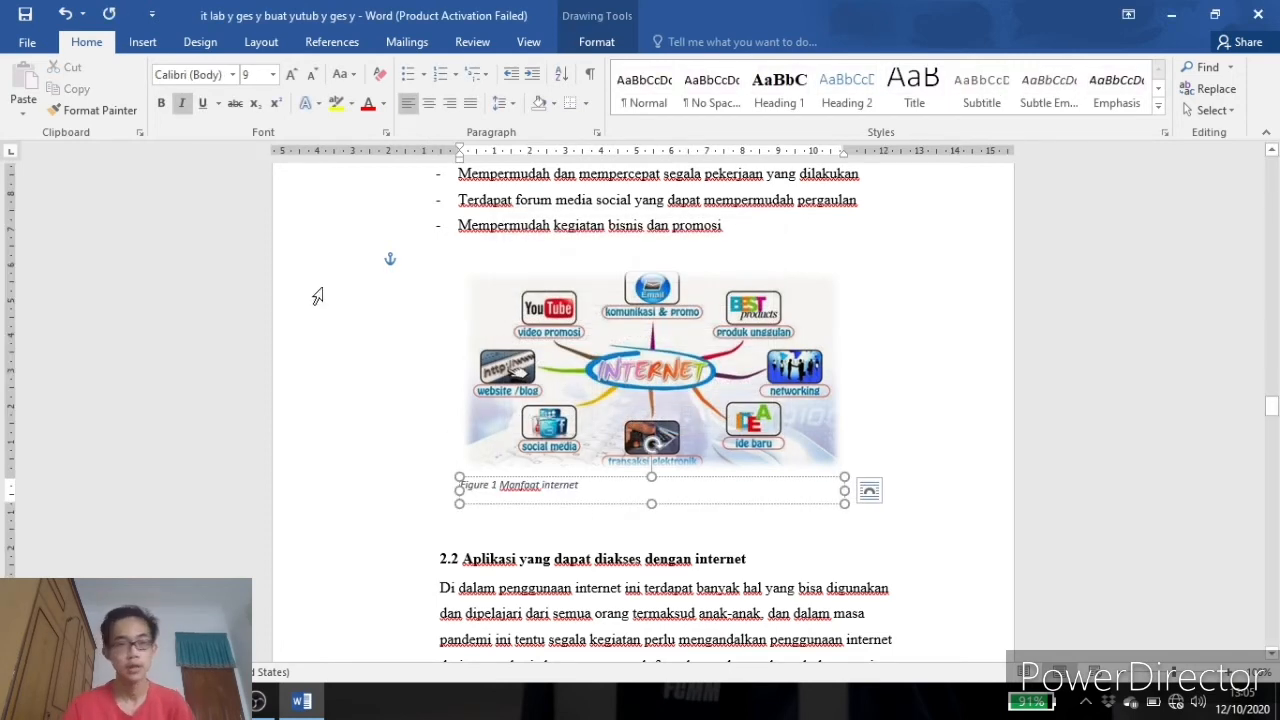
pyautogui.click(428, 104)
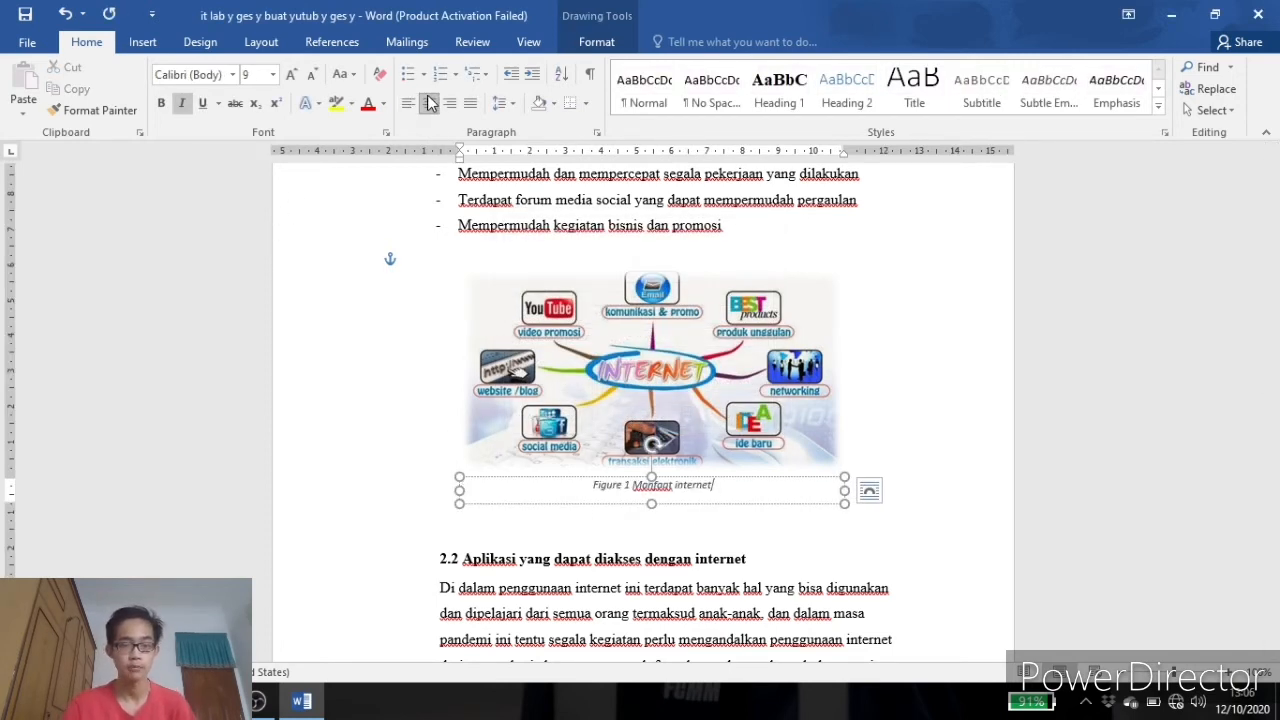
pyautogui.click(884, 331)
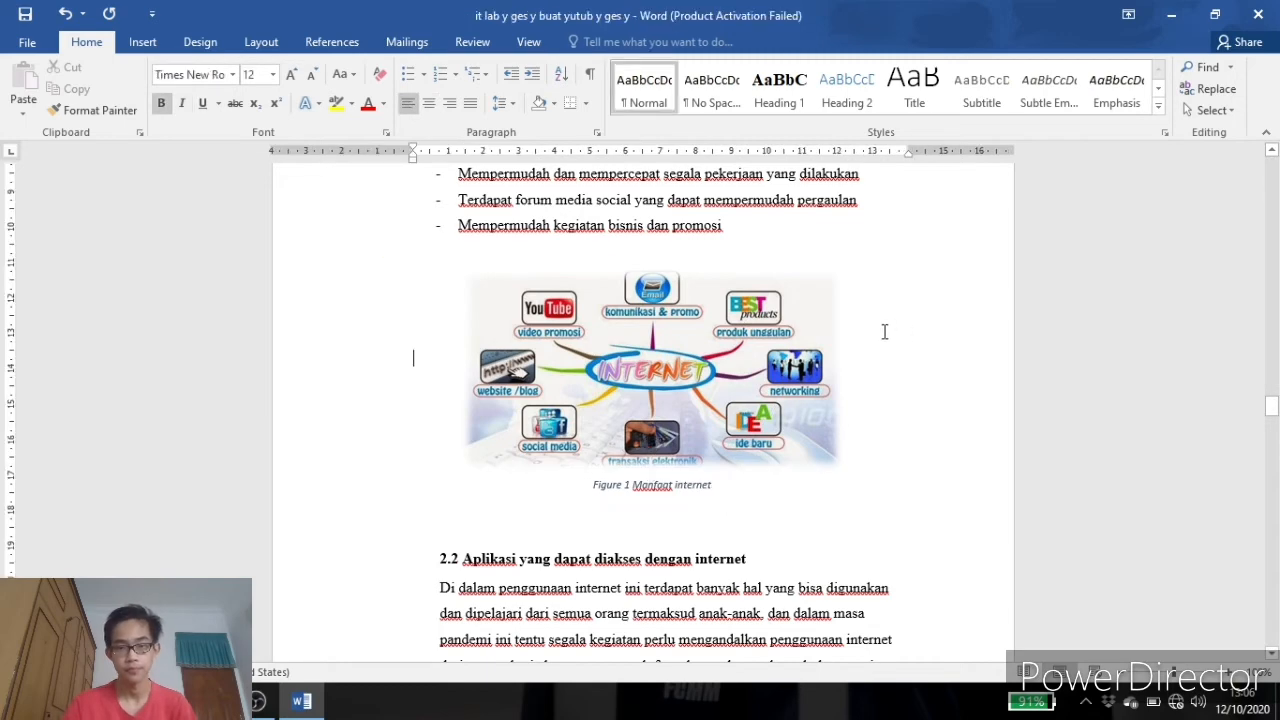
# Add a centred caption 'Figure 2 aplikasi' below the applications logo image.
pyautogui.scroll(-15, 884, 331)
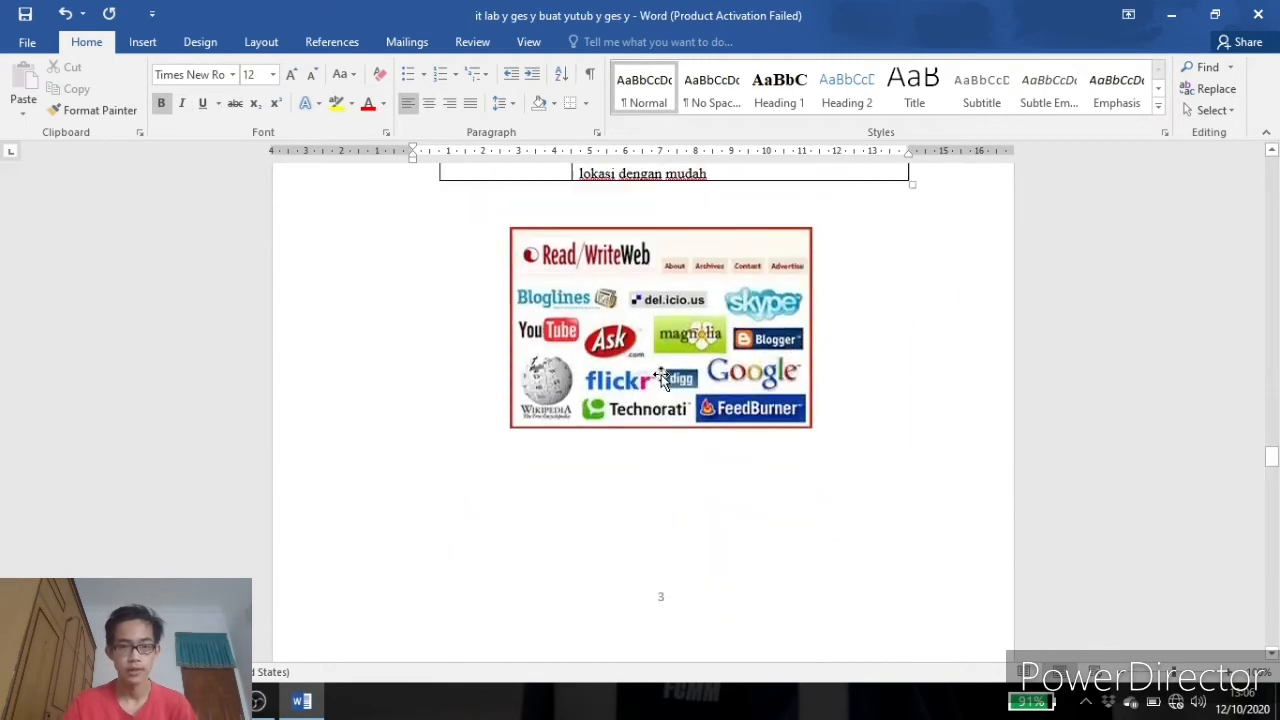
pyautogui.rightClick(662, 378)
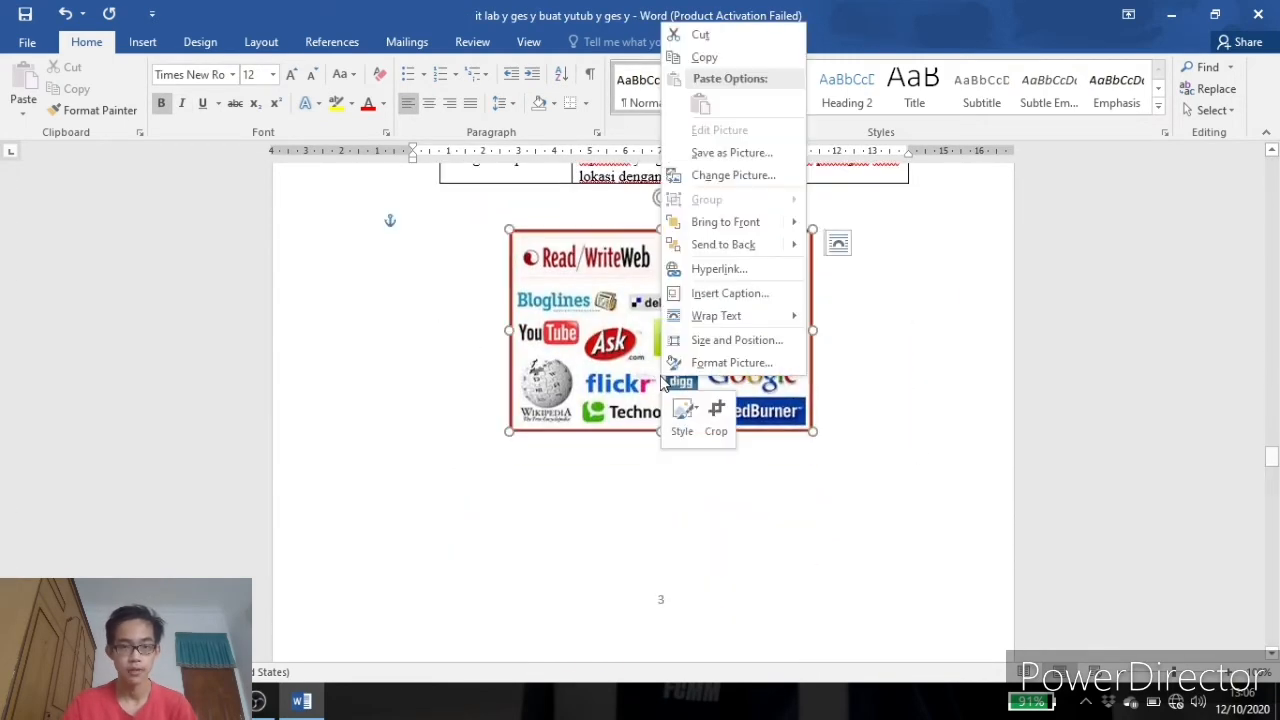
pyautogui.click(703, 300)
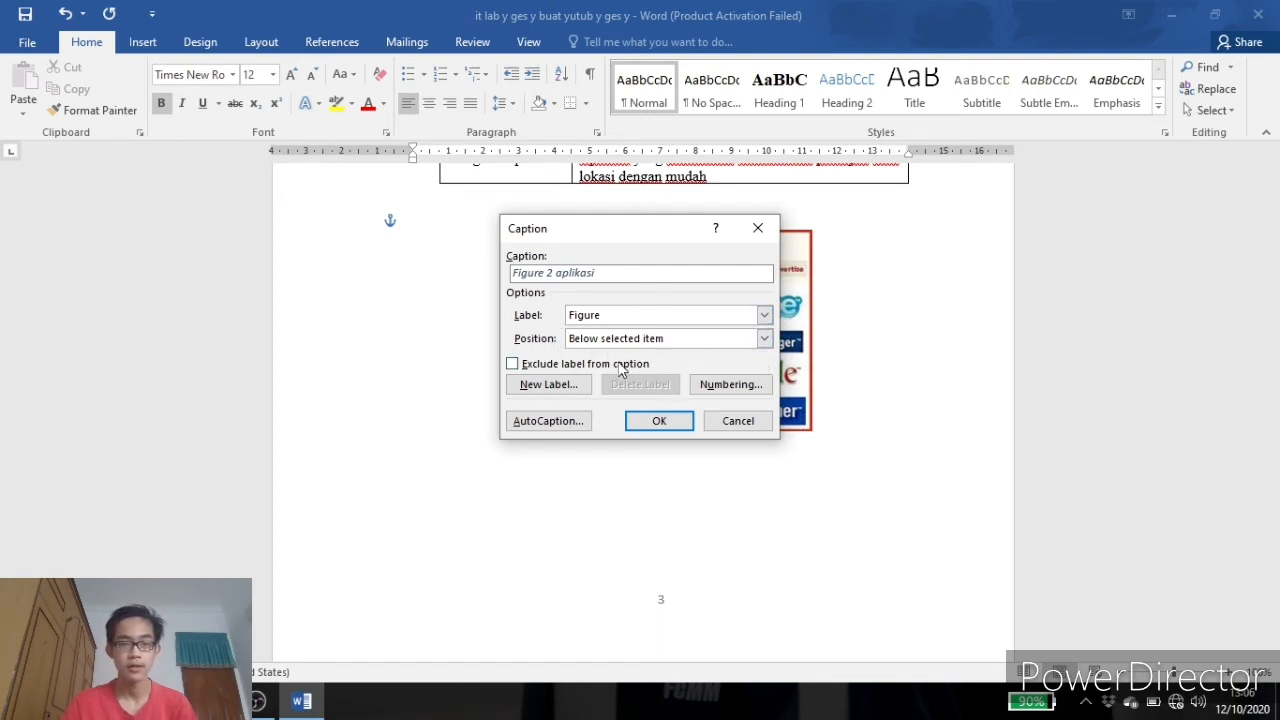
pyautogui.click(659, 421)
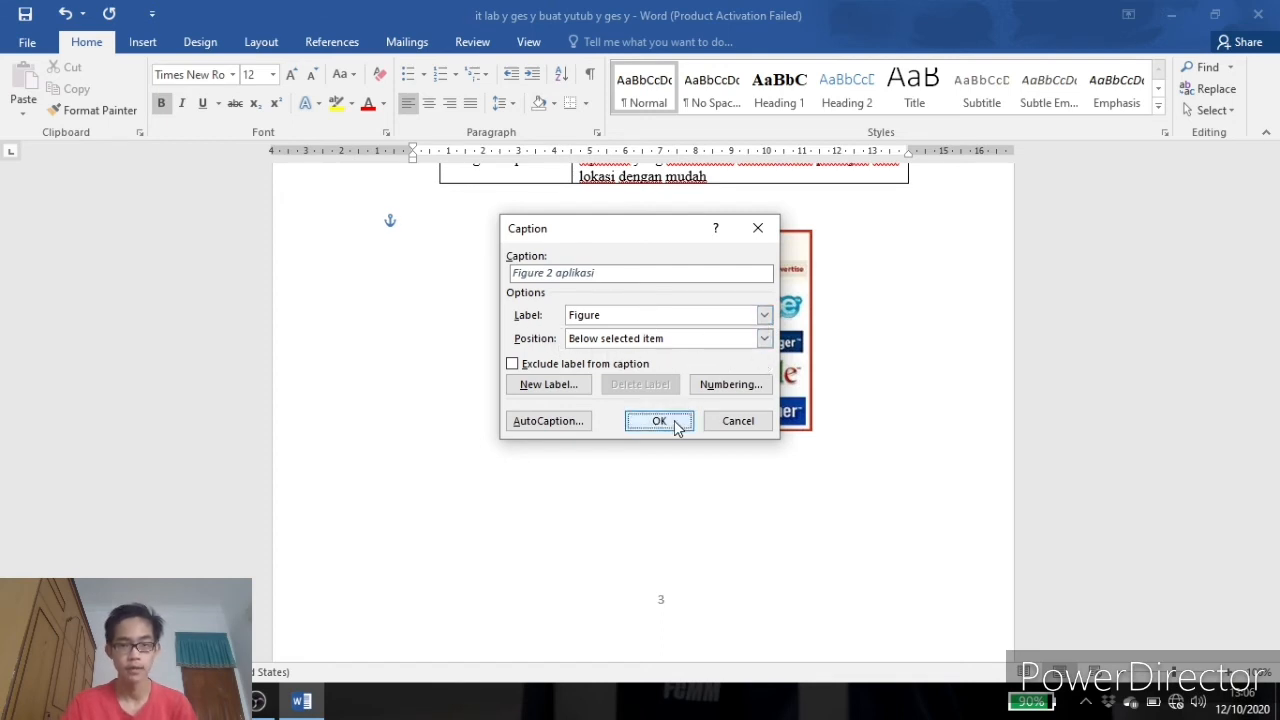
pyautogui.click(428, 103)
pyautogui.click(831, 304)
# Insert a table of figures using the Figure caption label below the DAFTAR GAMBAR heading.
pyautogui.scroll(20, 831, 304)
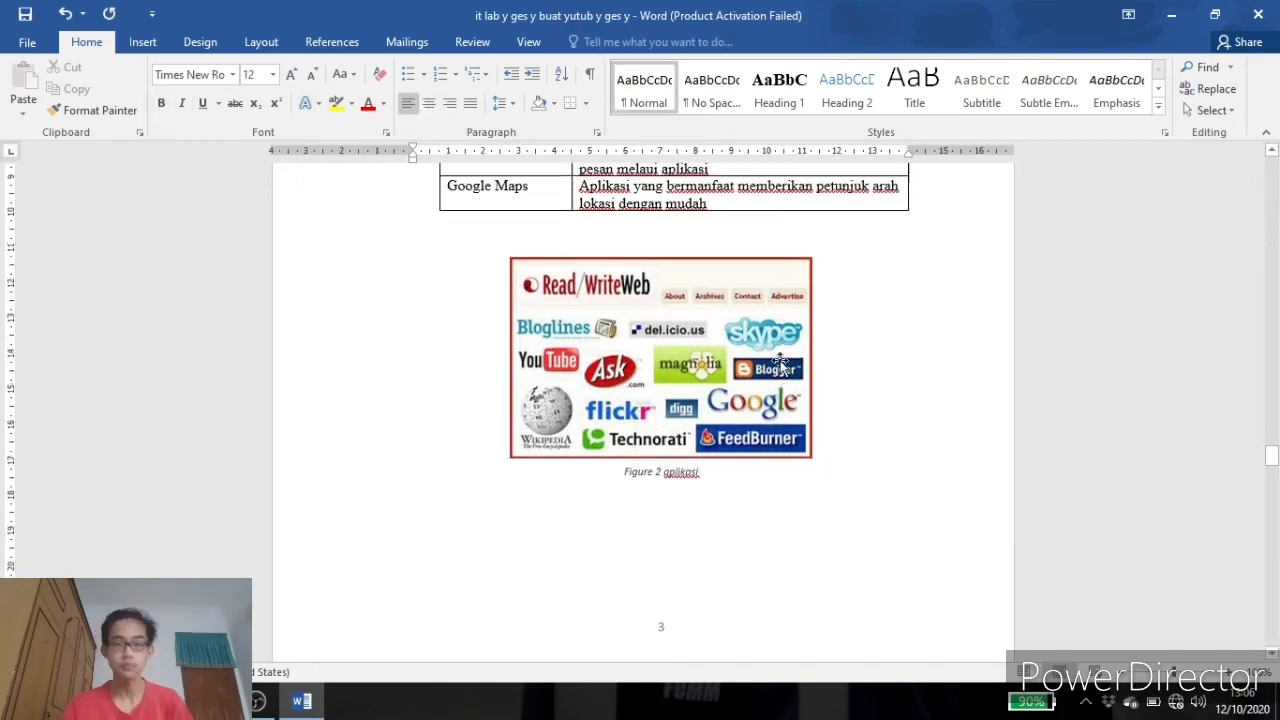
pyautogui.scroll(15, 788, 400)
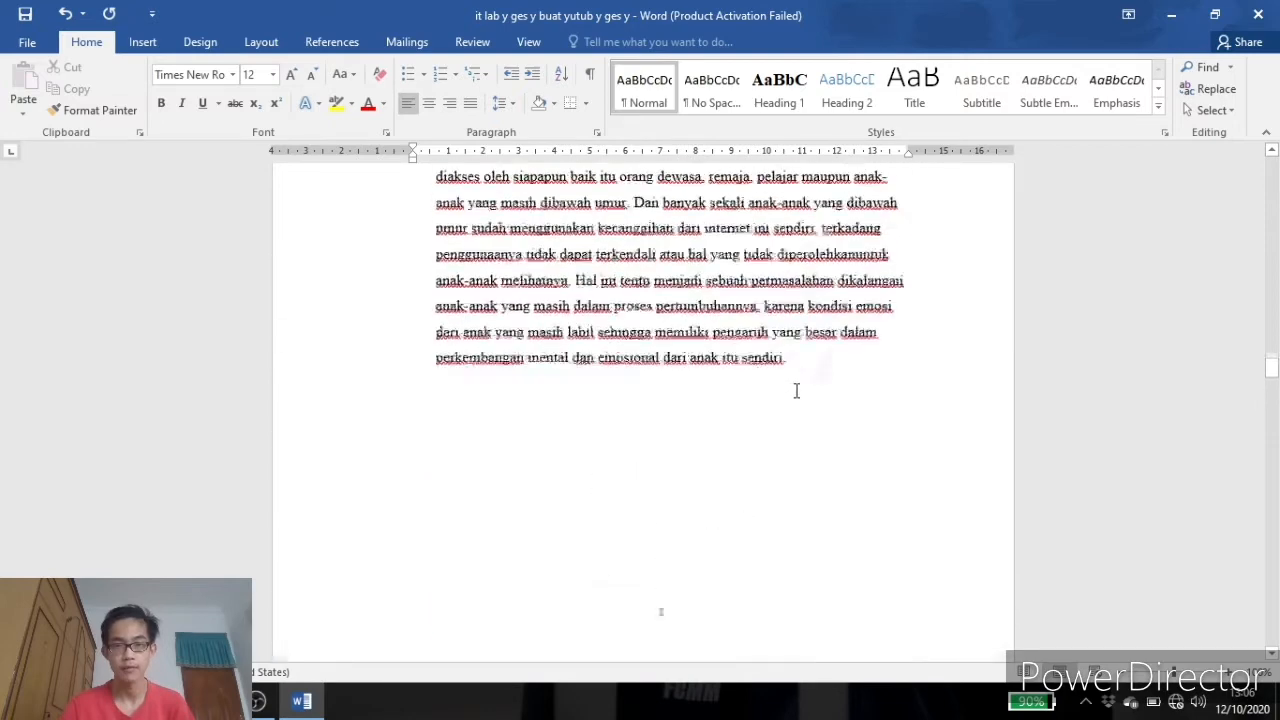
pyautogui.scroll(-4, 798, 381)
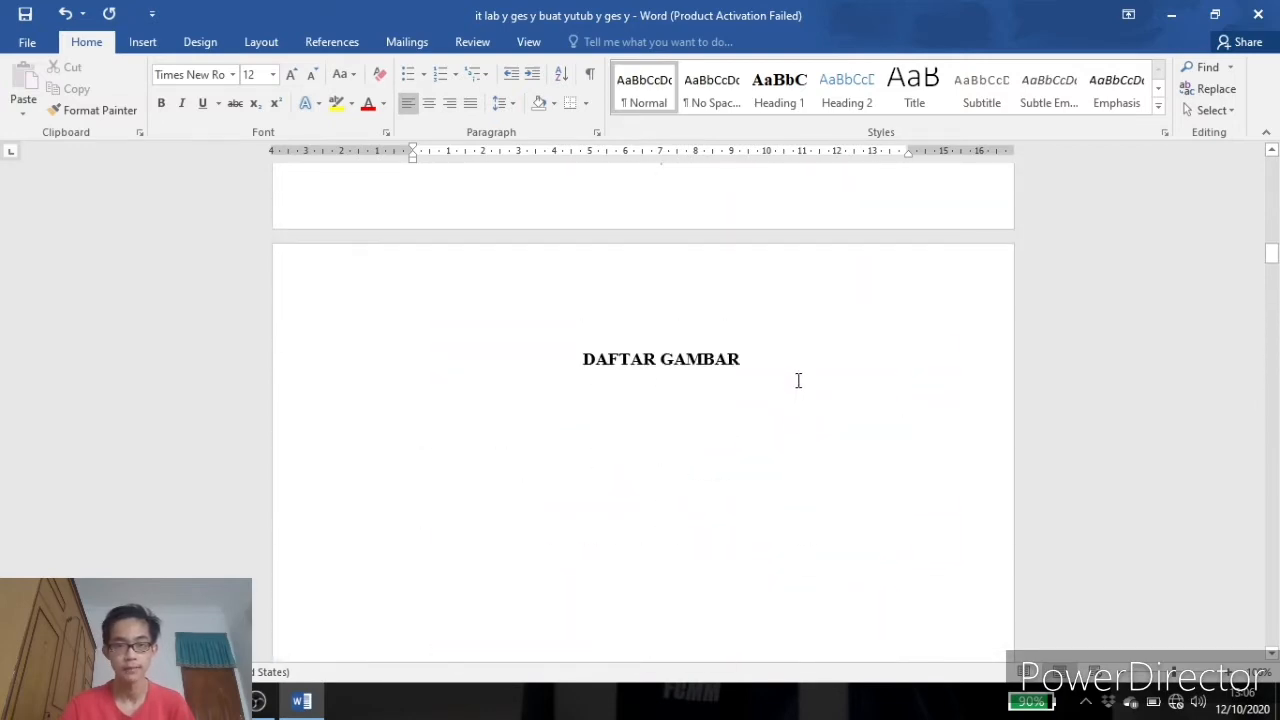
pyautogui.scroll(1, 771, 394)
pyautogui.scroll(-2, 700, 370)
pyautogui.click(655, 374)
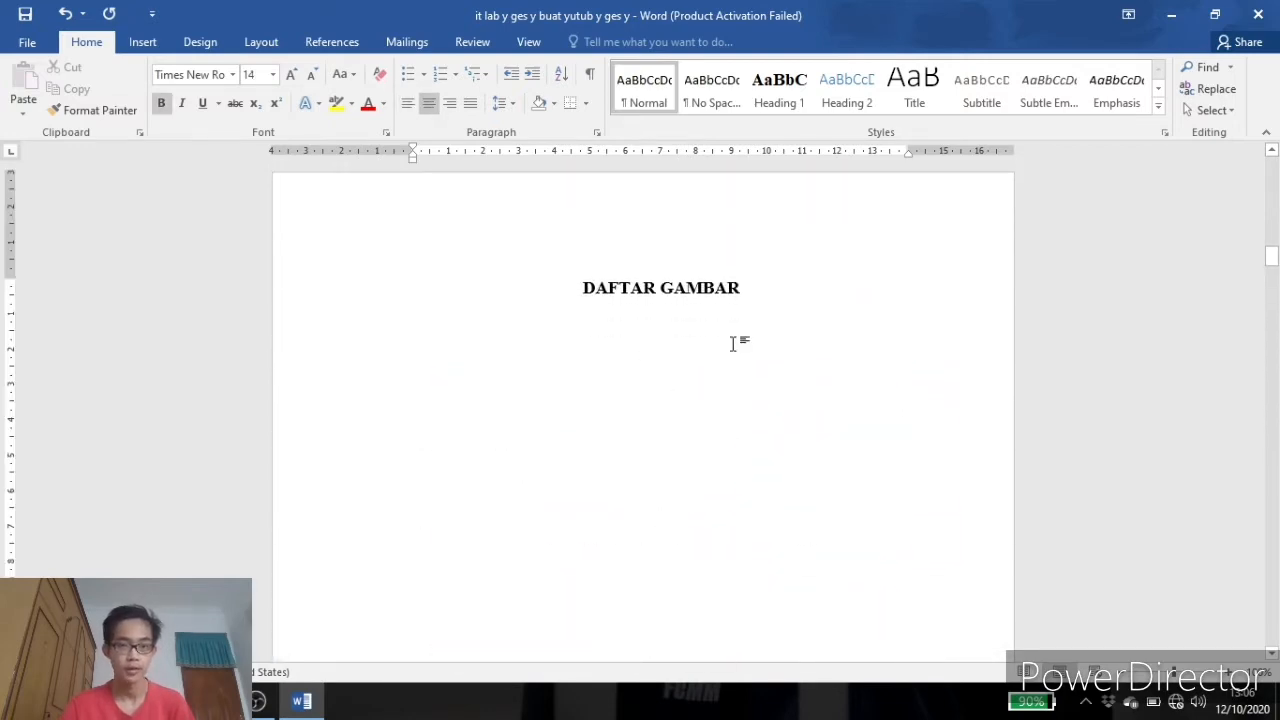
pyautogui.click(325, 45)
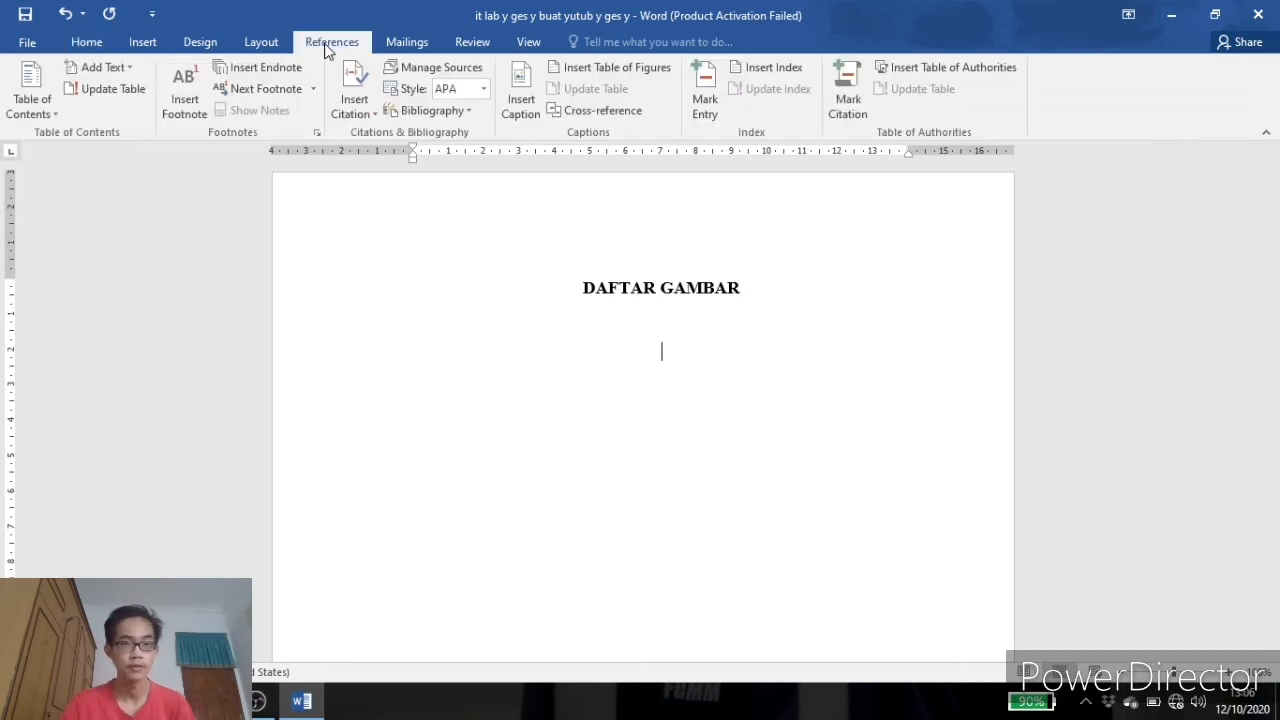
pyautogui.click(607, 67)
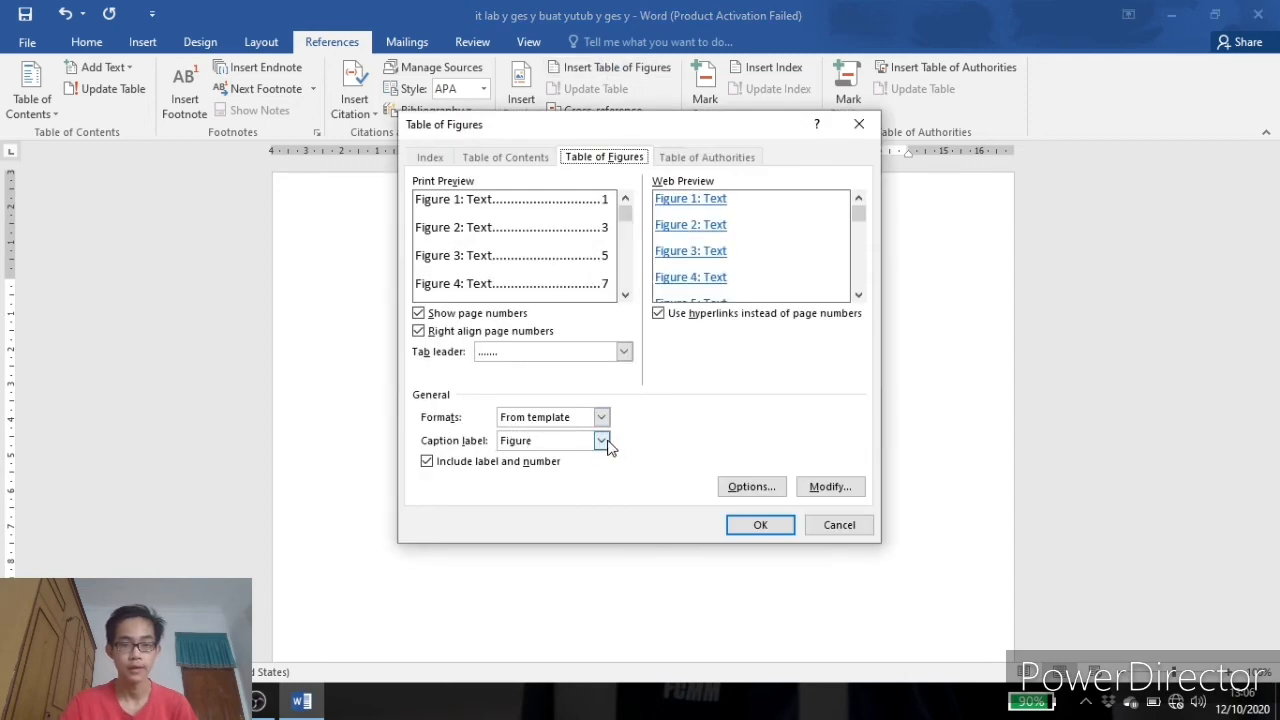
pyautogui.click(602, 441)
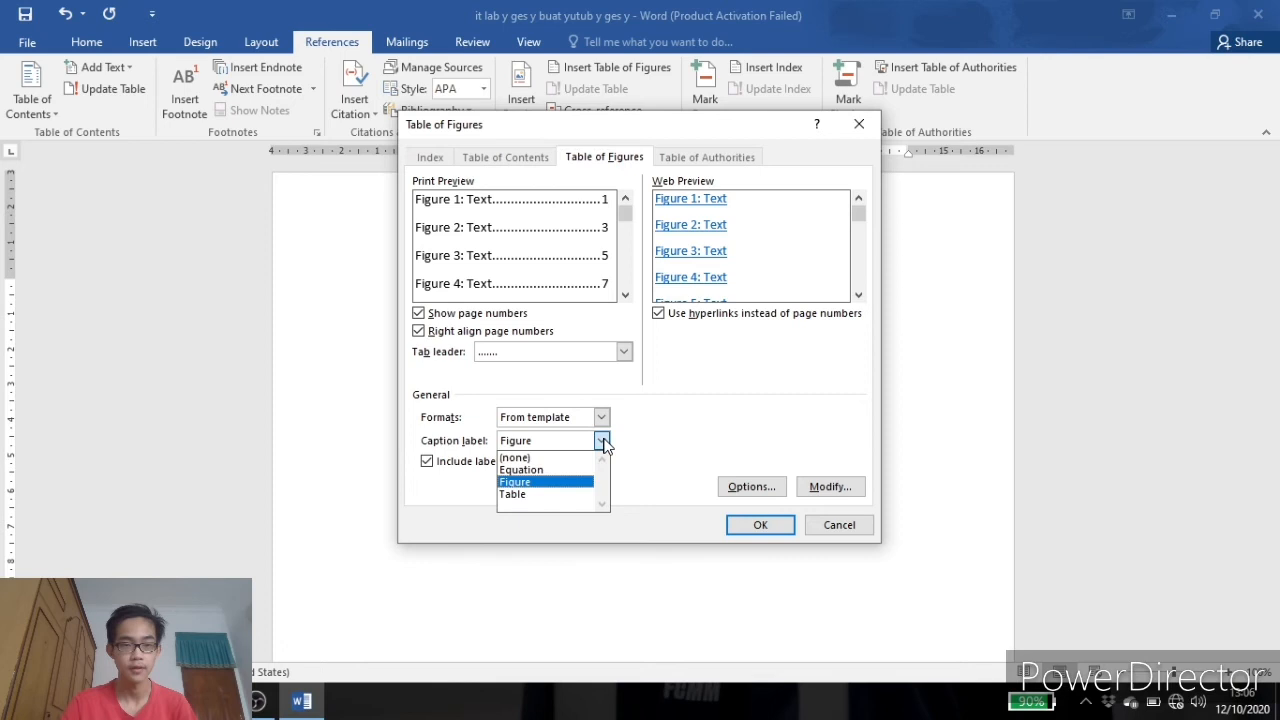
pyautogui.click(516, 483)
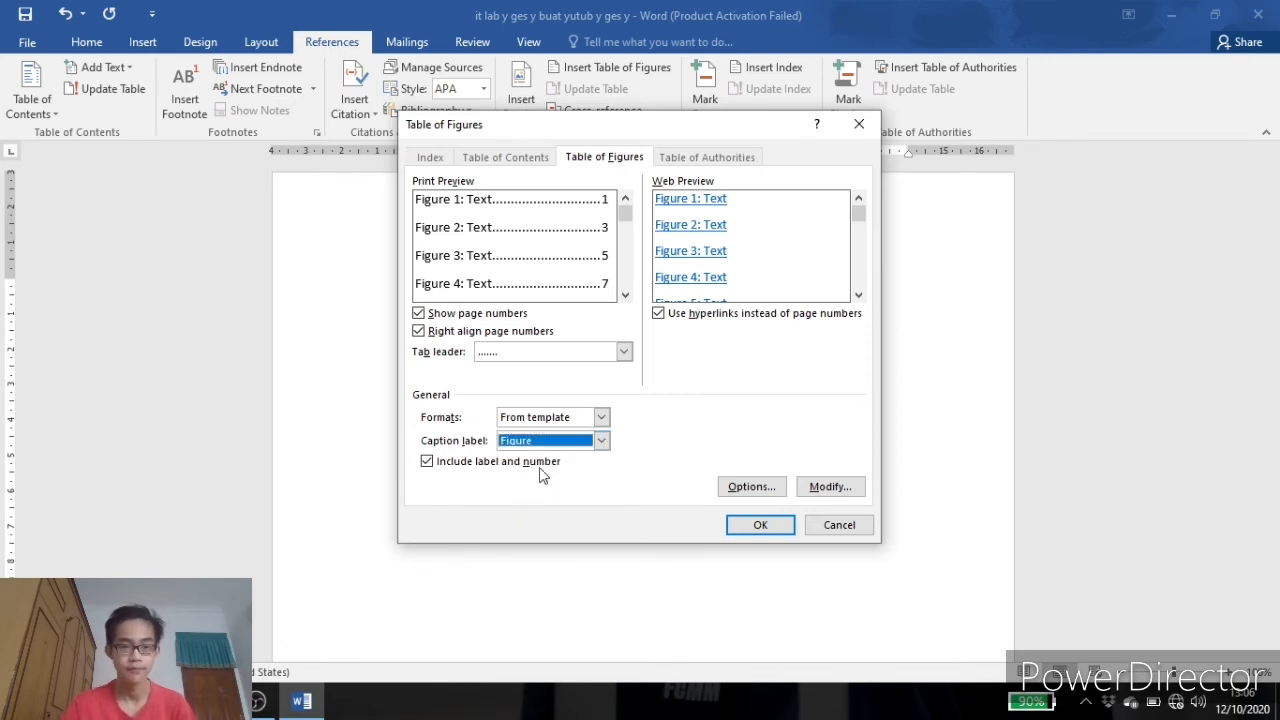
pyautogui.click(737, 530)
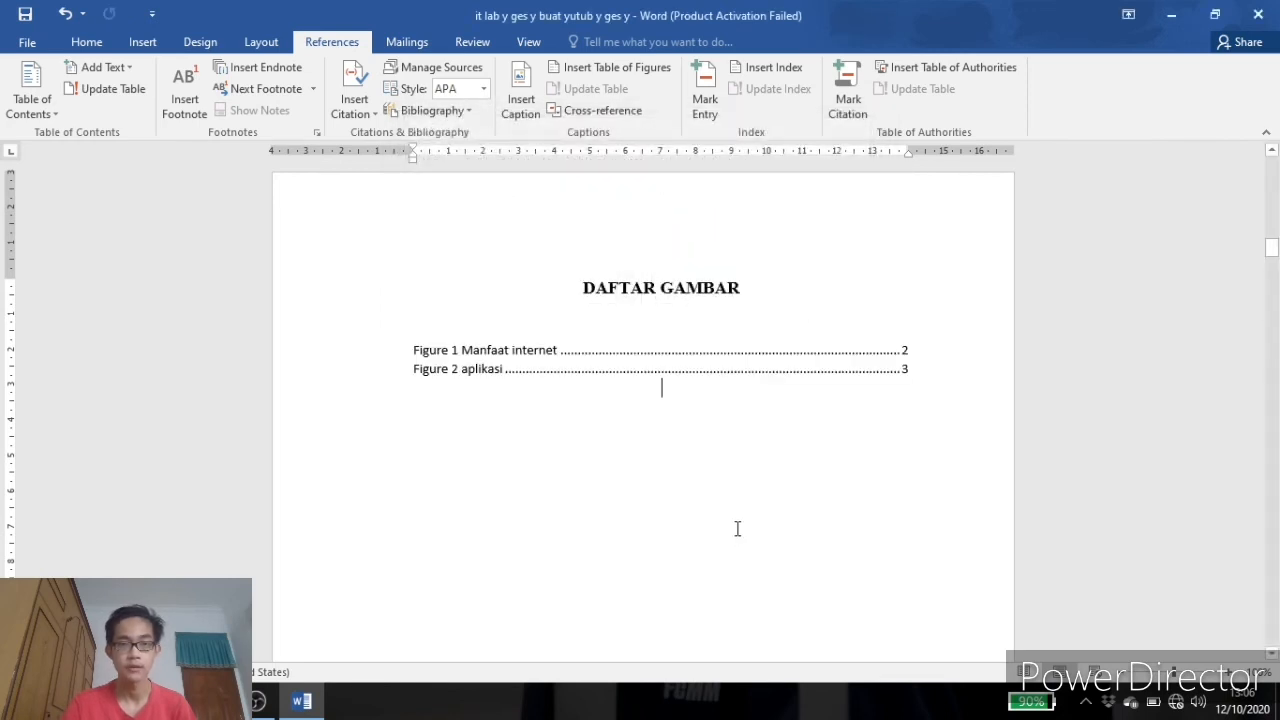
pyautogui.click(660, 368)
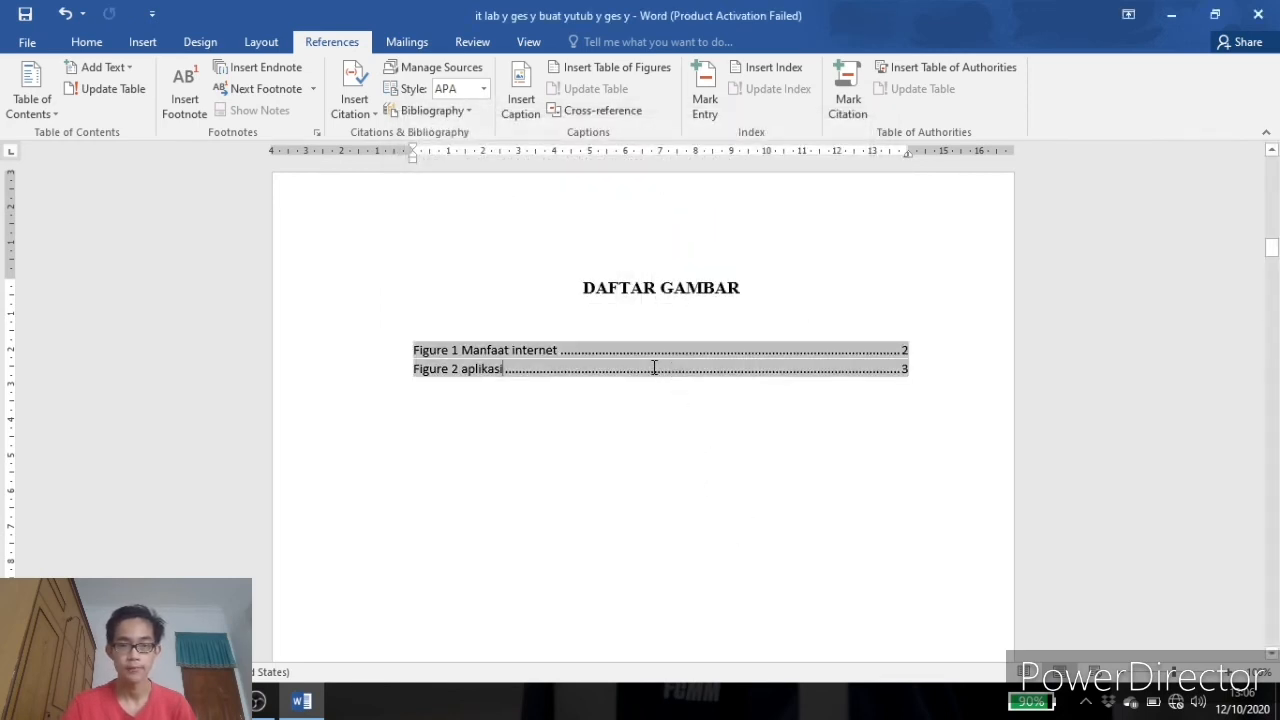
pyautogui.click(574, 477)
pyautogui.click(463, 352)
# Add the caption 'Table 1 aplikasi' above the applications table, using the Table label positioned above the item.
pyautogui.scroll(-10, 507, 360)
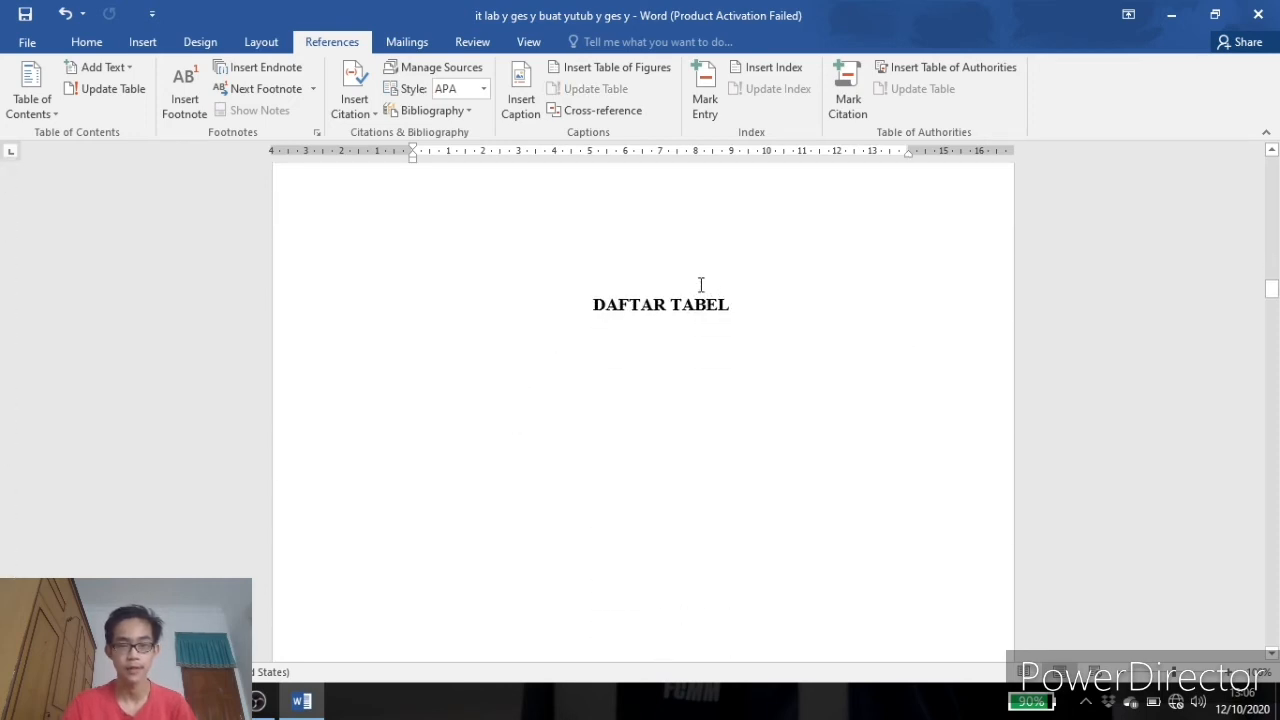
pyautogui.scroll(-15, 700, 286)
pyautogui.scroll(-20, 689, 365)
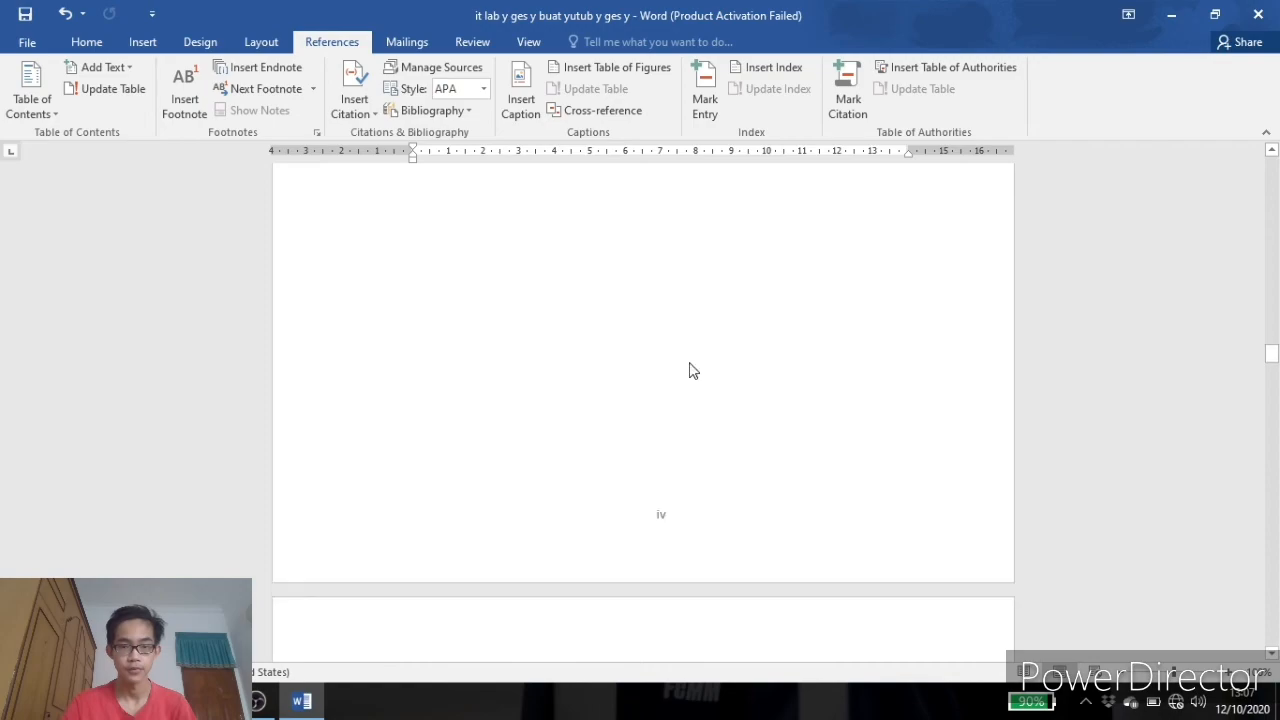
pyautogui.scroll(-12, 697, 356)
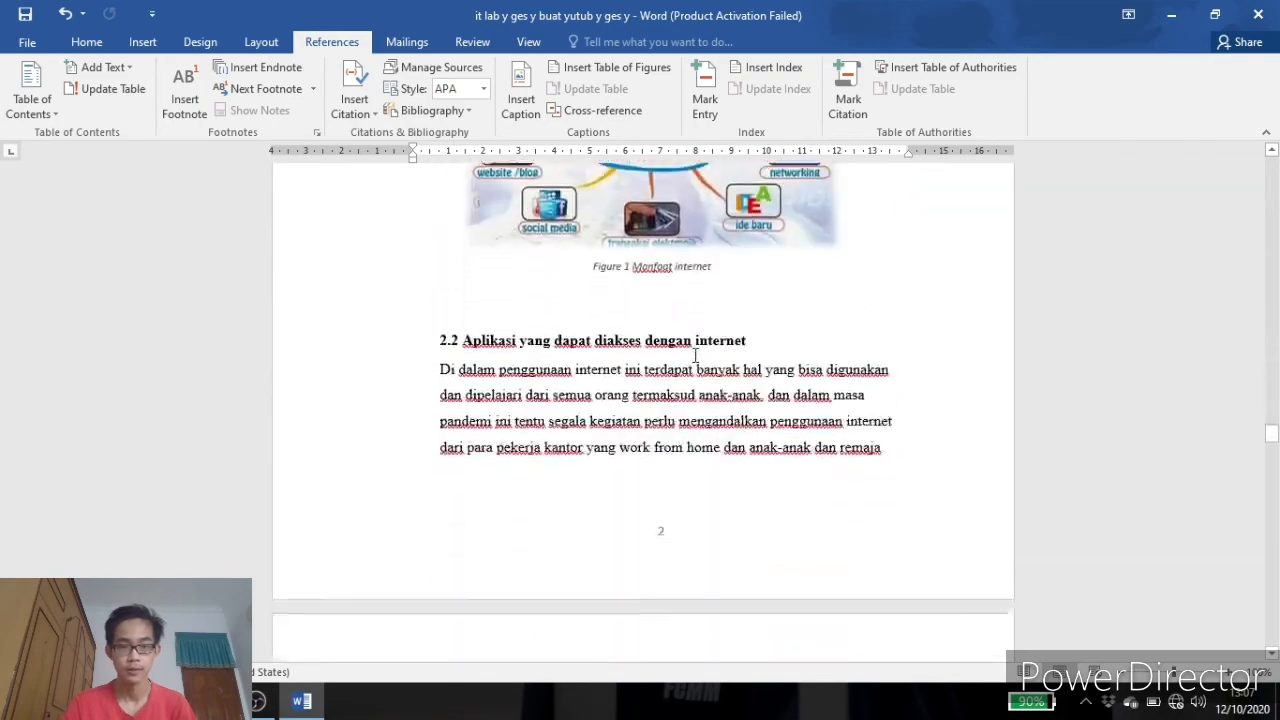
pyautogui.scroll(2, 646, 331)
pyautogui.scroll(-3, 600, 300)
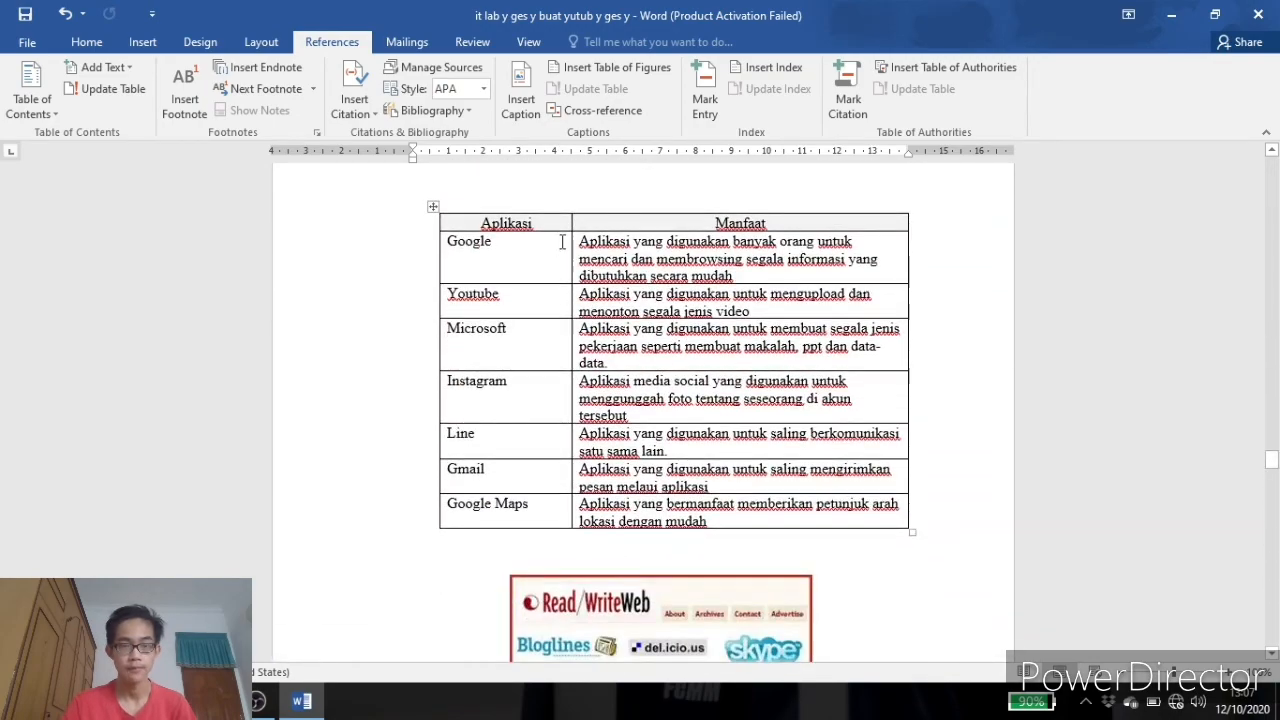
pyautogui.click(433, 207)
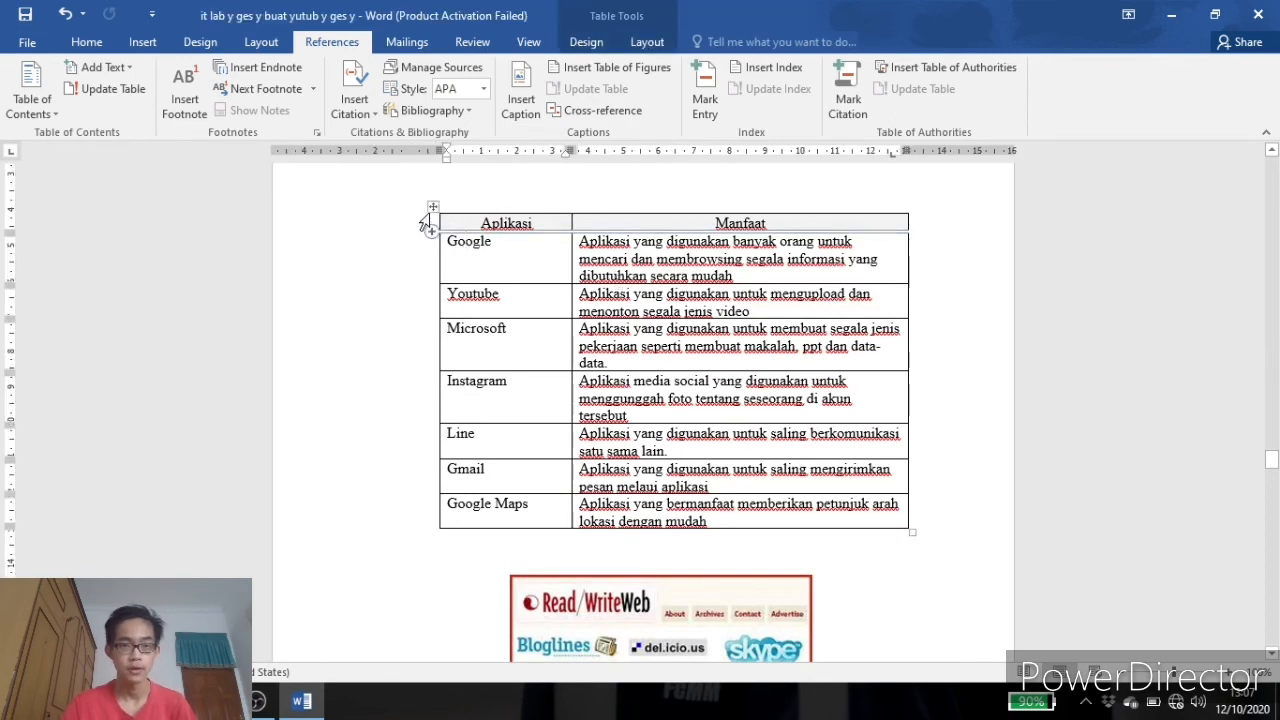
pyautogui.click(433, 207)
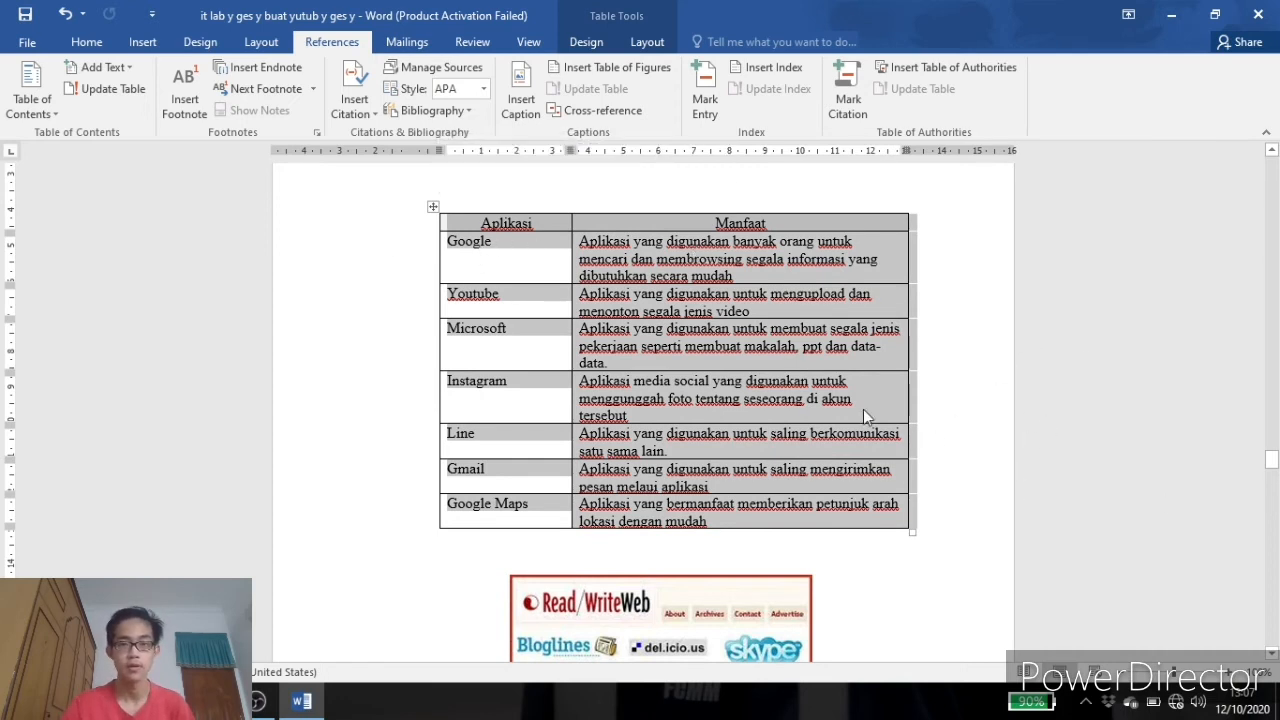
pyautogui.rightClick(633, 373)
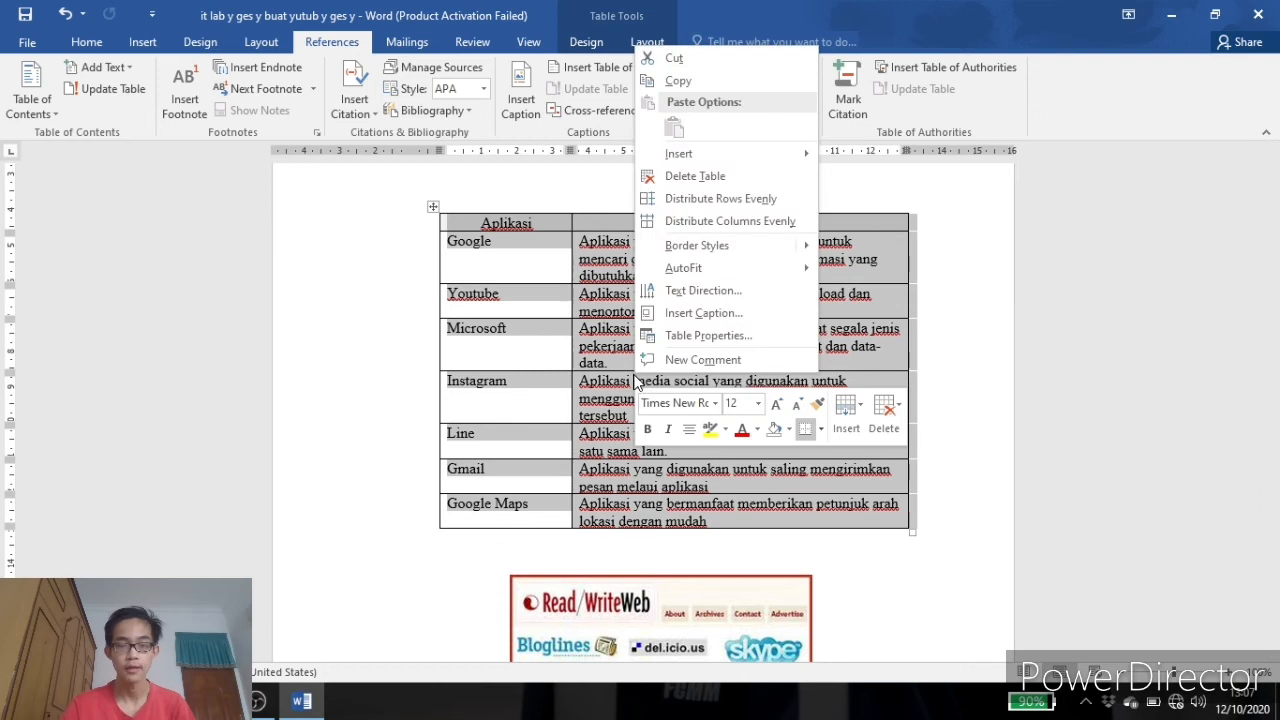
pyautogui.click(660, 316)
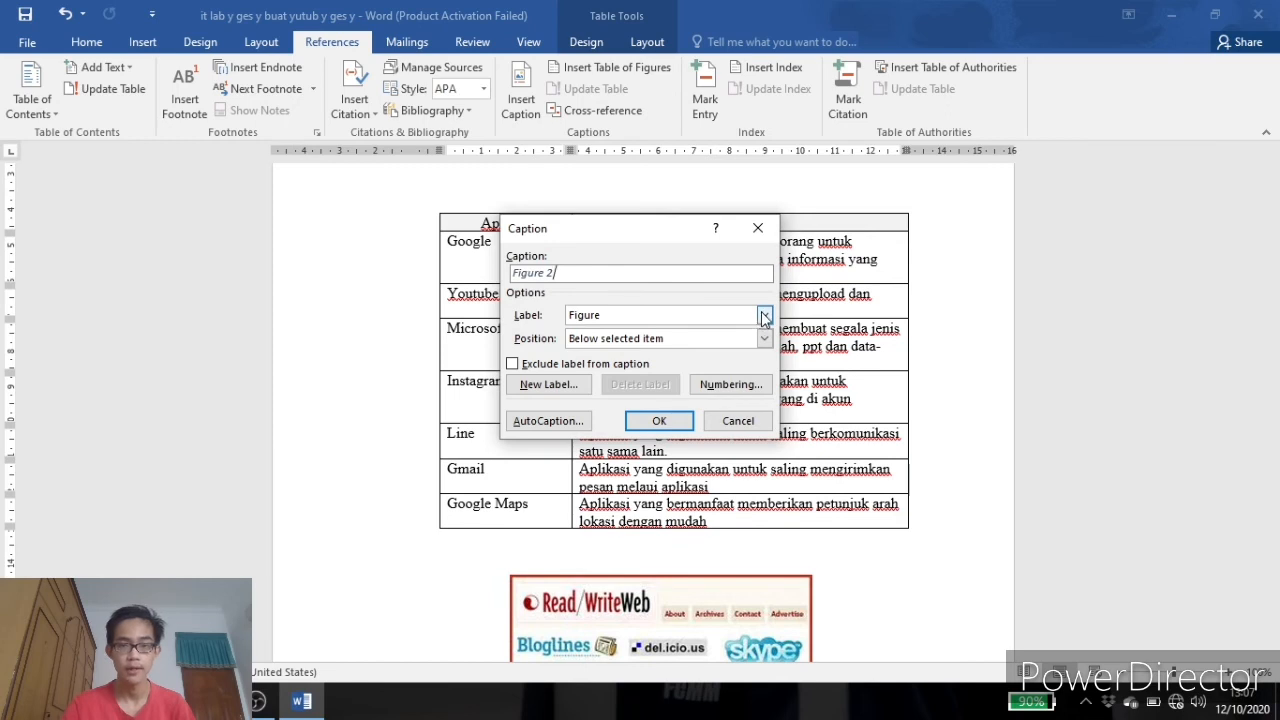
pyautogui.click(764, 316)
pyautogui.click(622, 352)
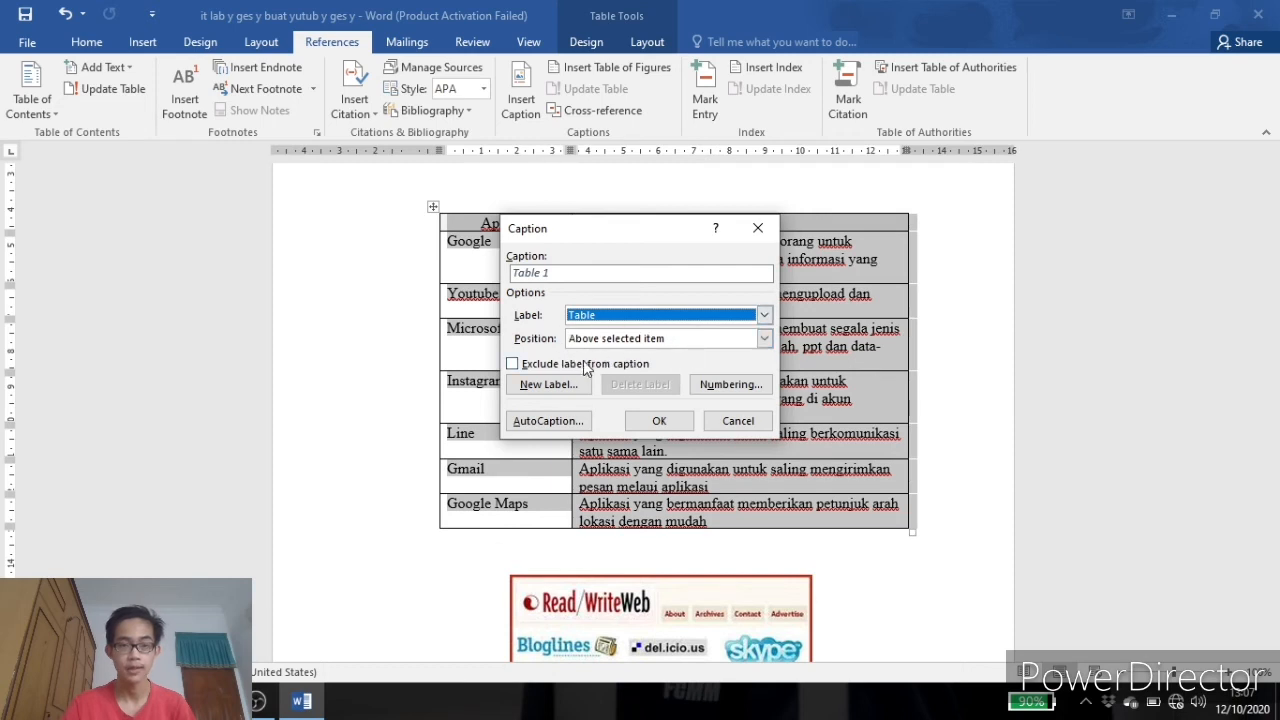
pyautogui.click(764, 340)
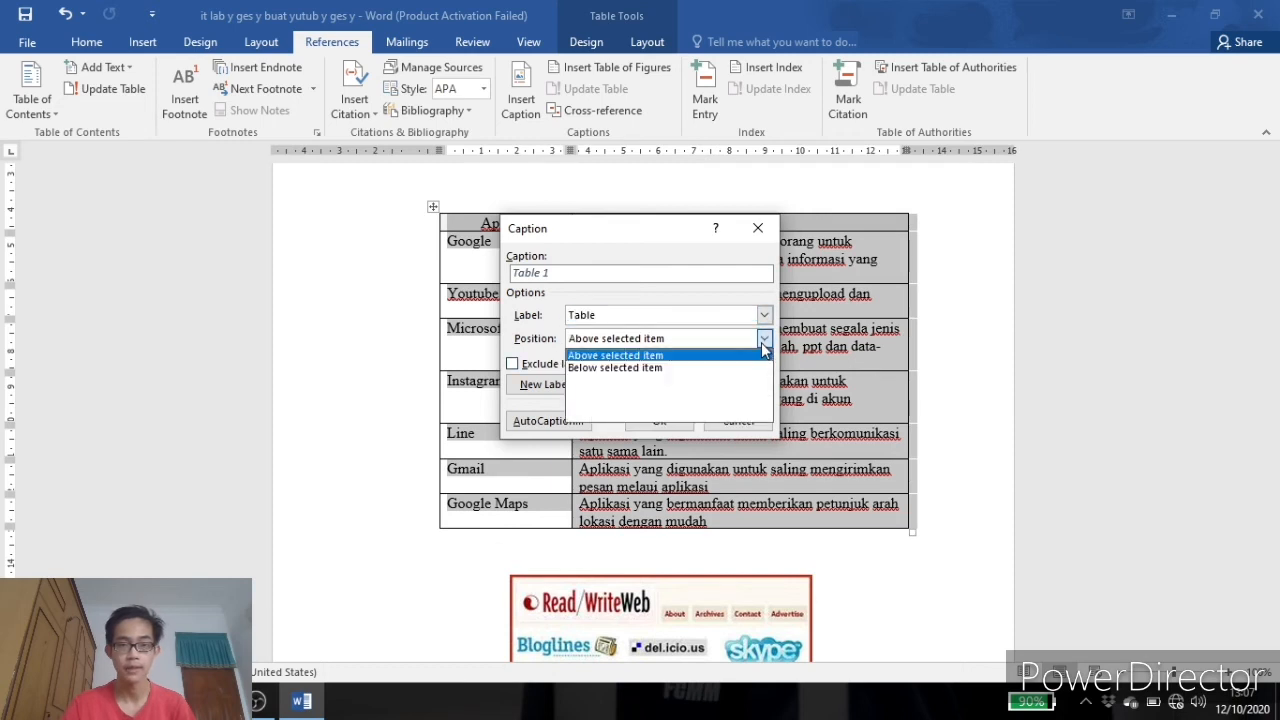
pyautogui.click(600, 356)
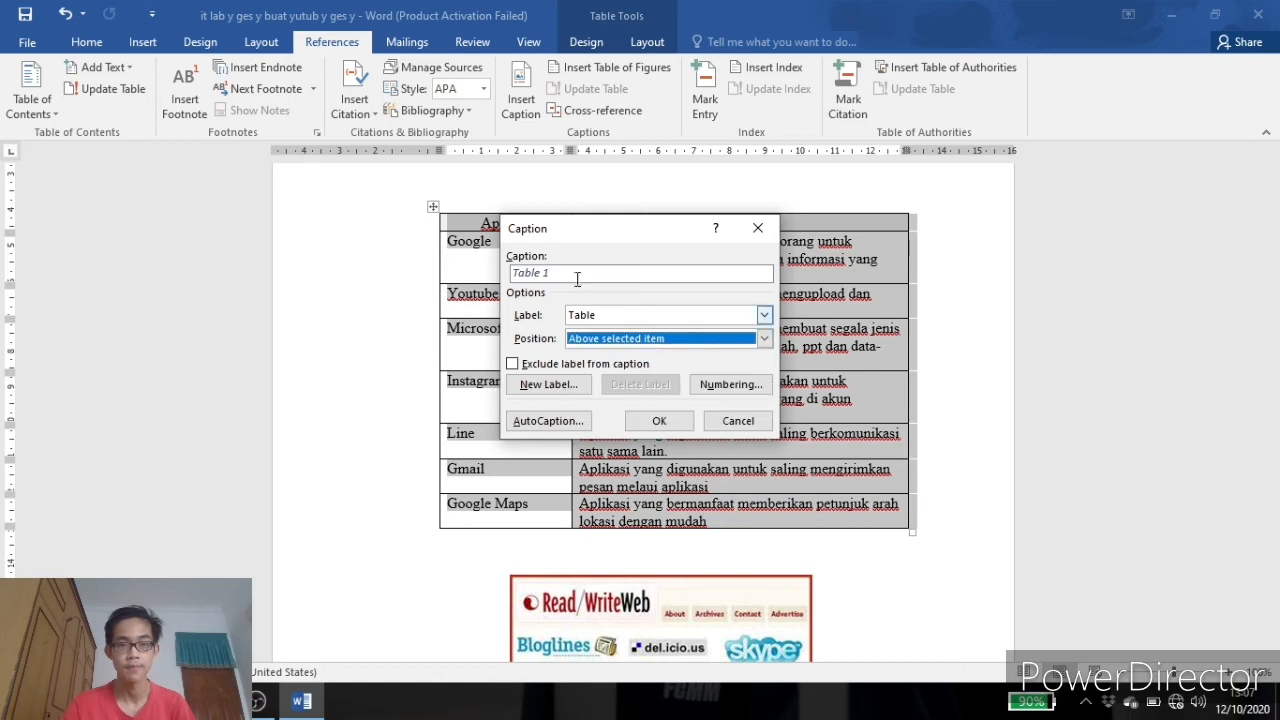
pyautogui.click(582, 272)
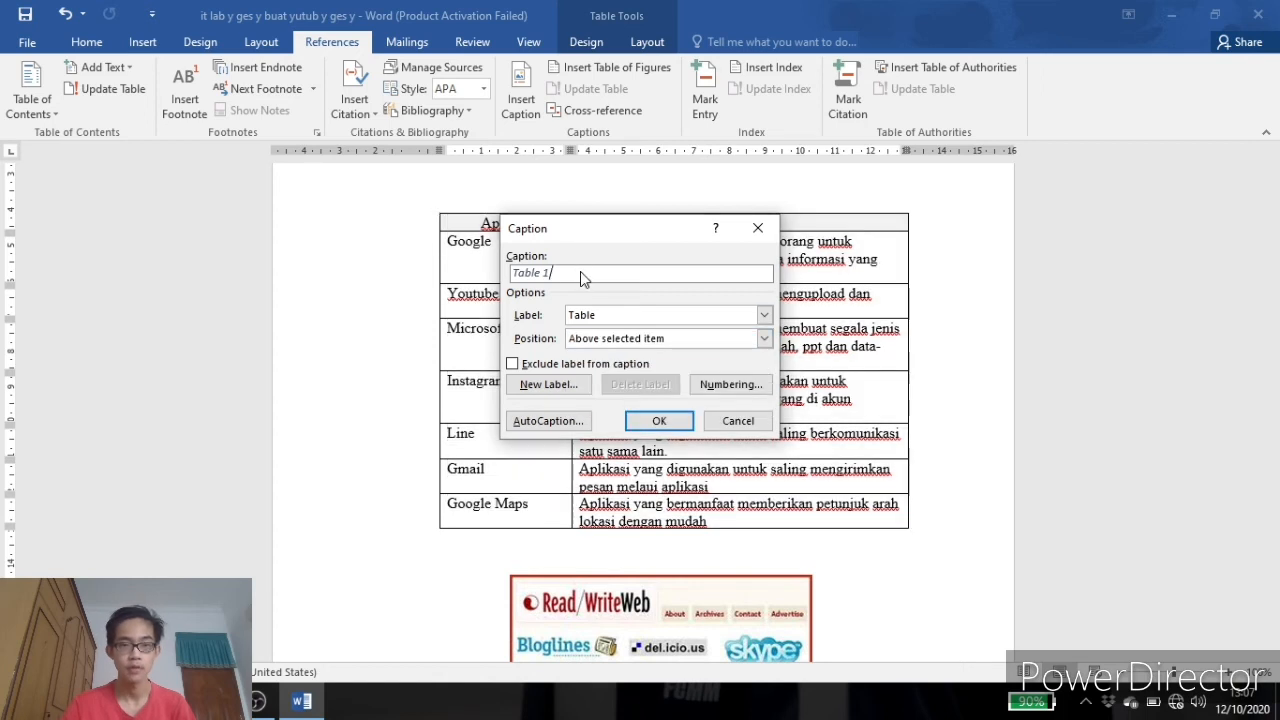
pyautogui.write('ap')
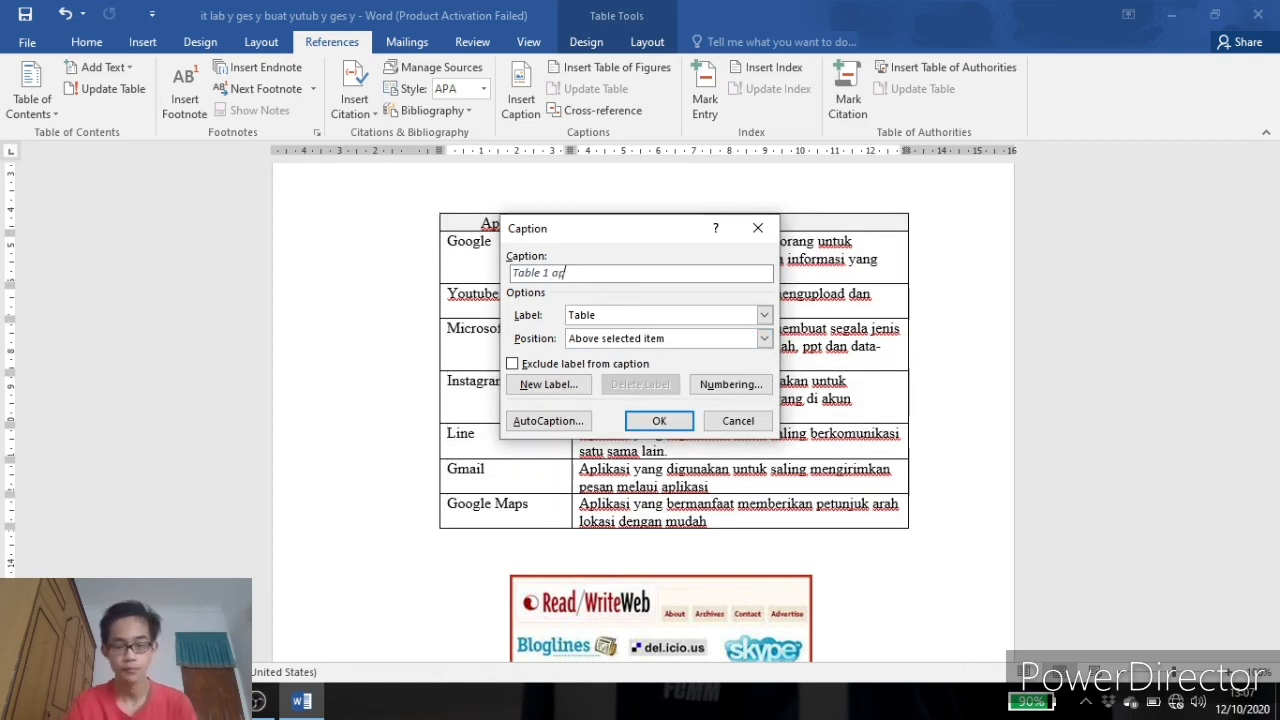
pyautogui.write('likasi')
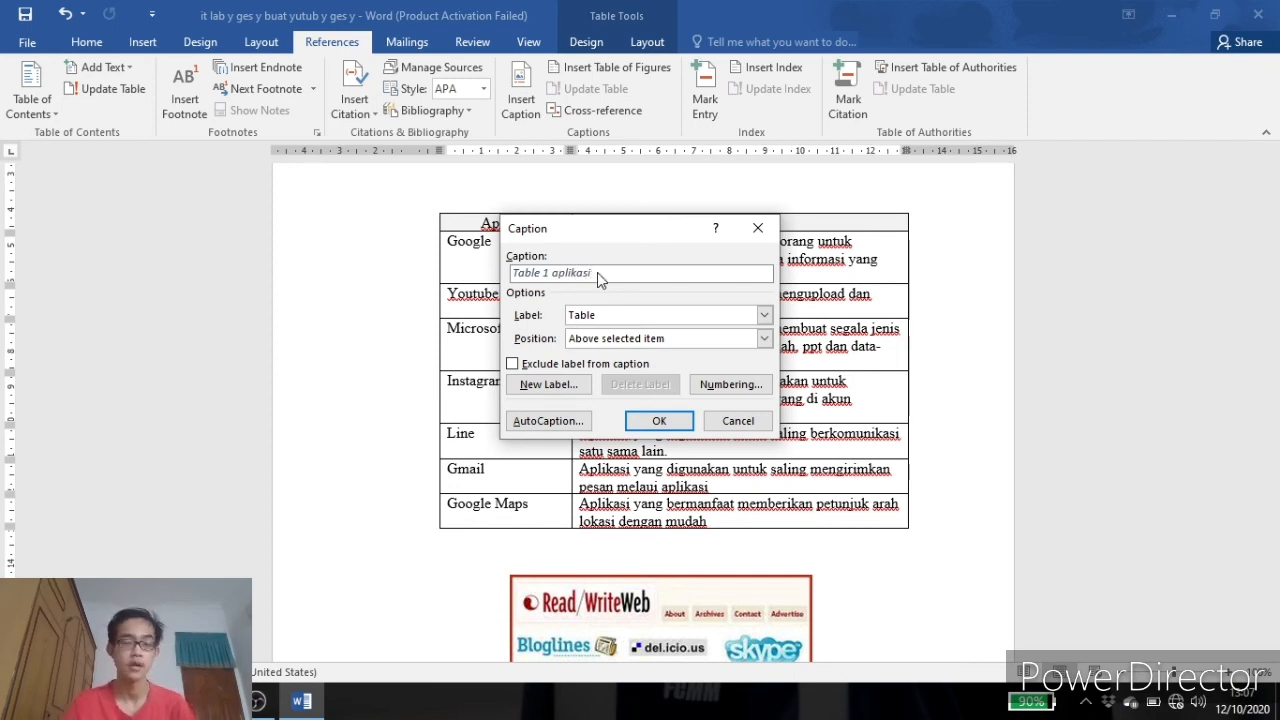
pyautogui.click(657, 421)
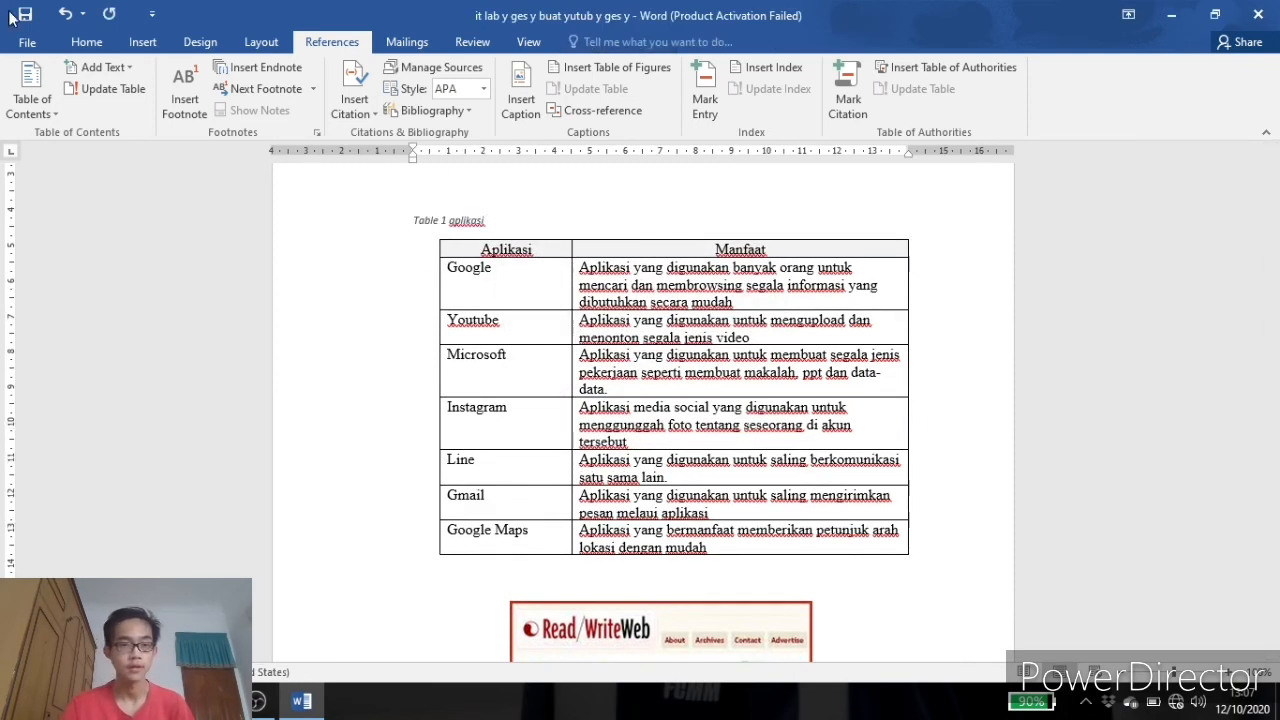
# Centre the 'Table 1 aplikasi' caption above the table.
pyautogui.click(86, 41)
pyautogui.click(430, 103)
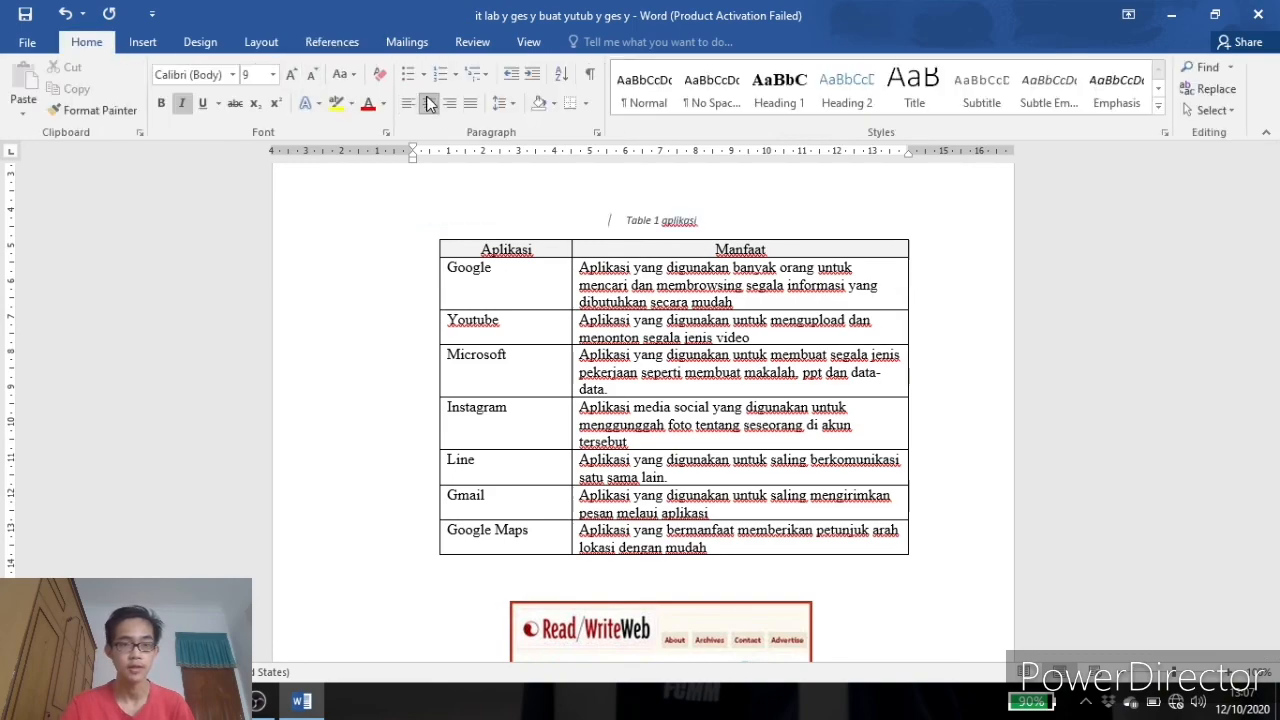
pyautogui.click(975, 310)
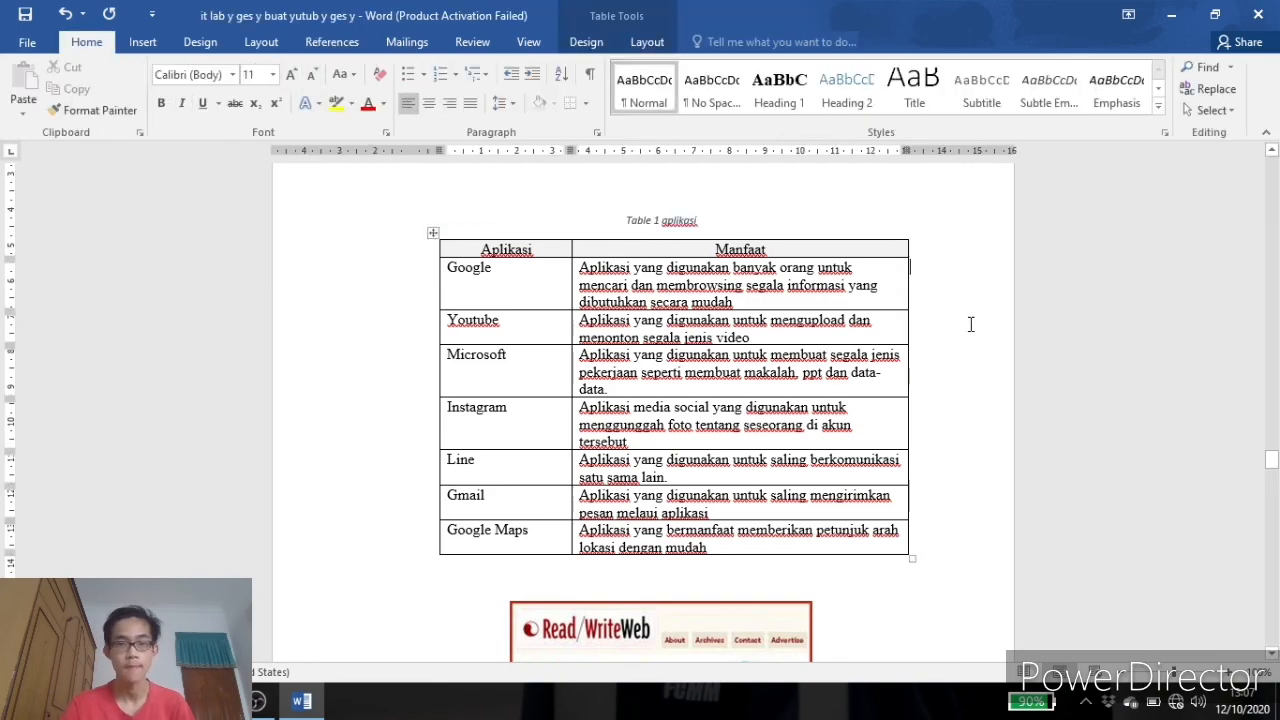
# Add the caption 'Table 2 manfaat' above the Hal Negatif table with the Table label.
pyautogui.scroll(-15, 970, 320)
pyautogui.scroll(5, 967, 333)
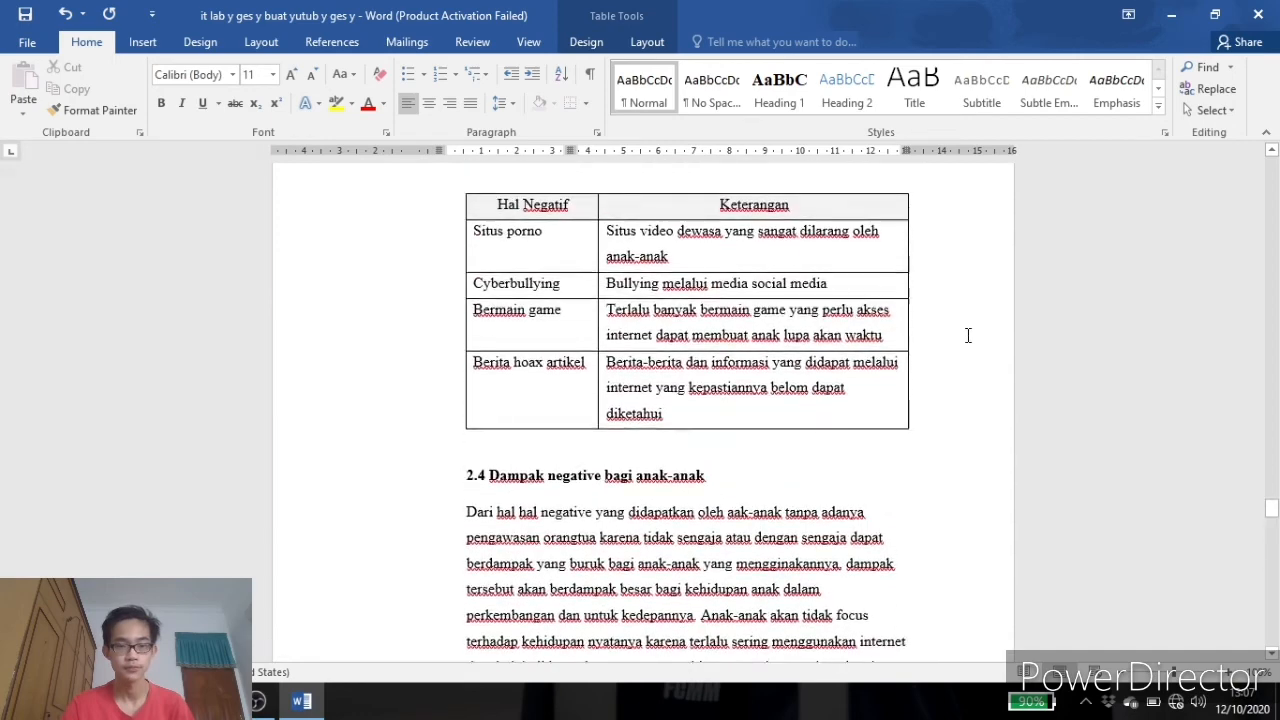
pyautogui.click(668, 346)
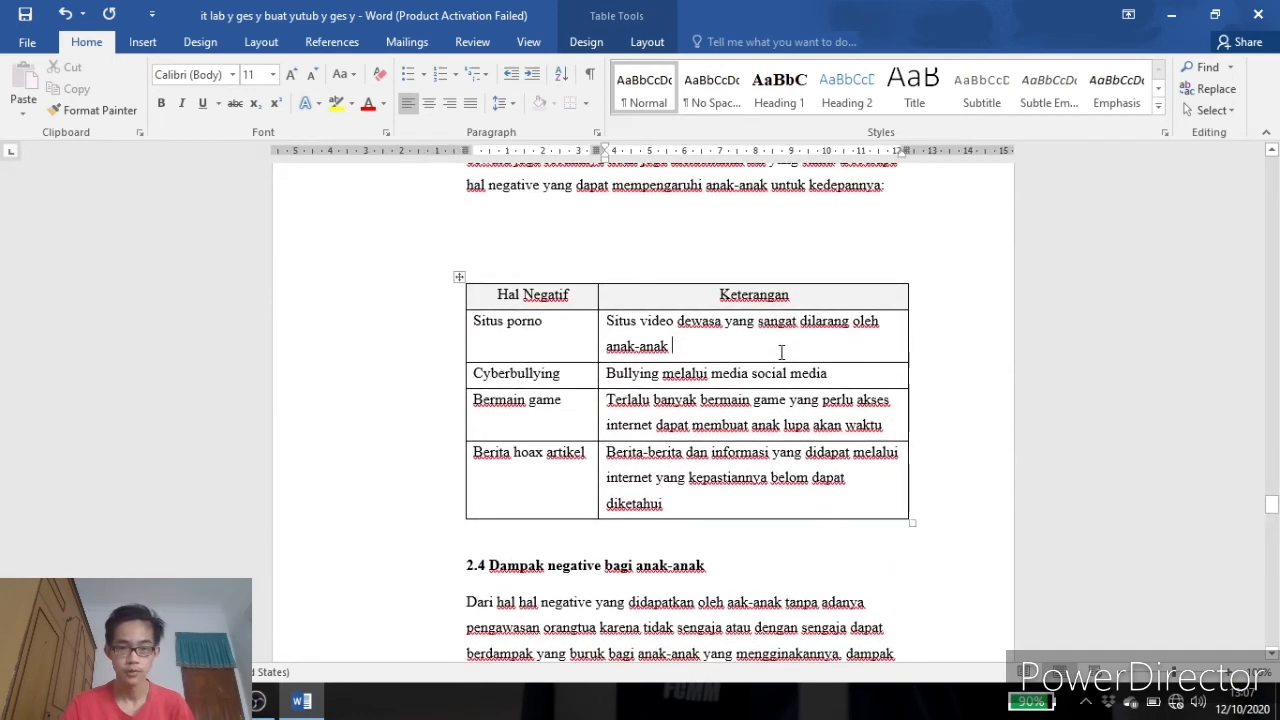
pyautogui.click(459, 277)
pyautogui.rightClick(670, 355)
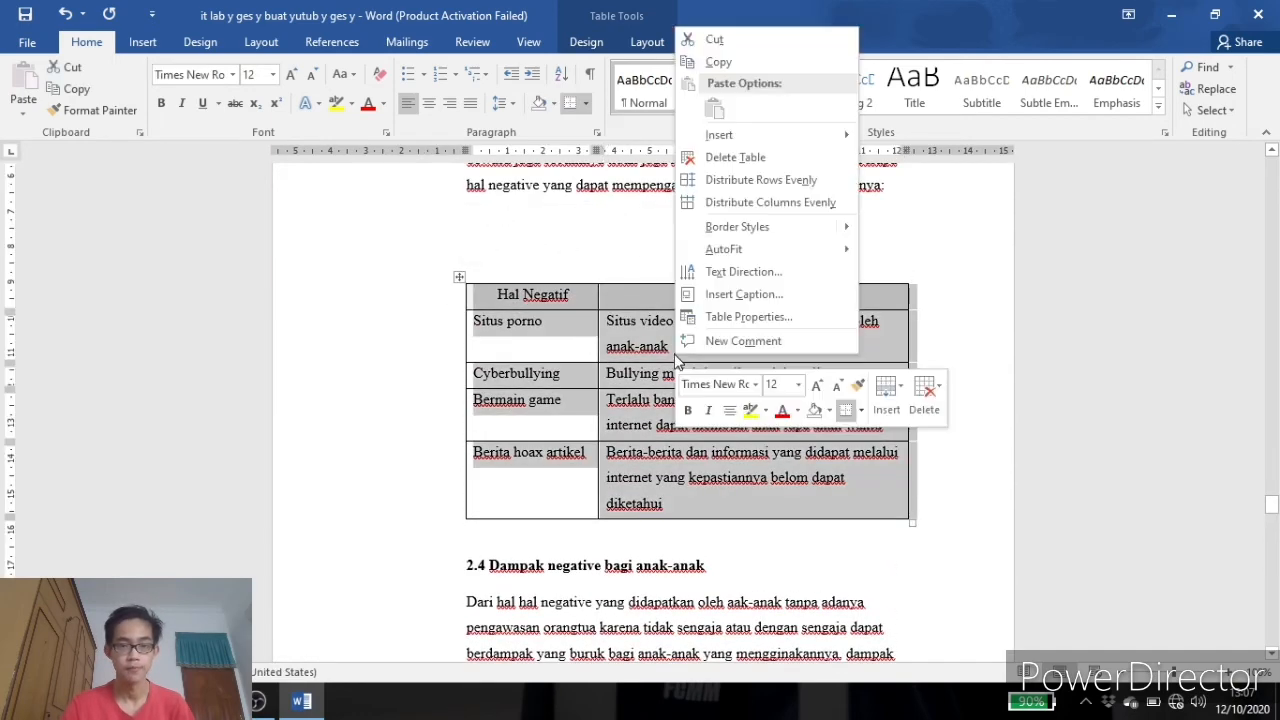
pyautogui.click(724, 298)
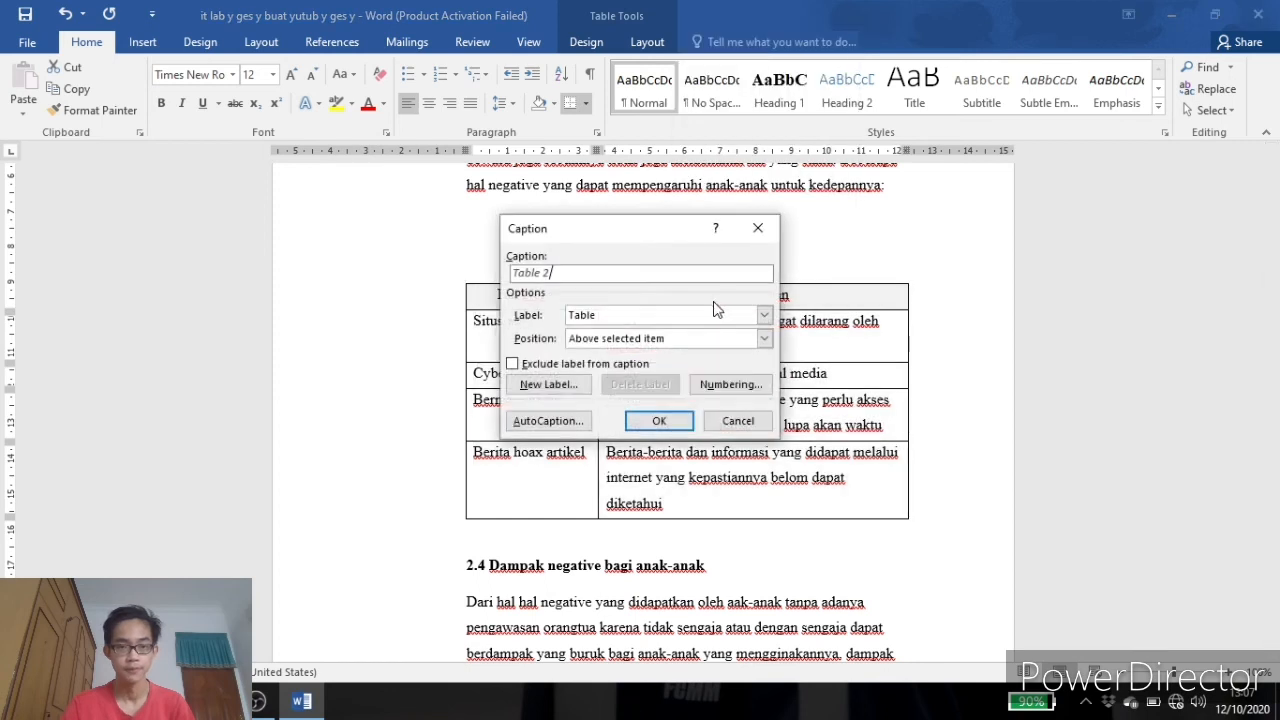
pyautogui.click(566, 278)
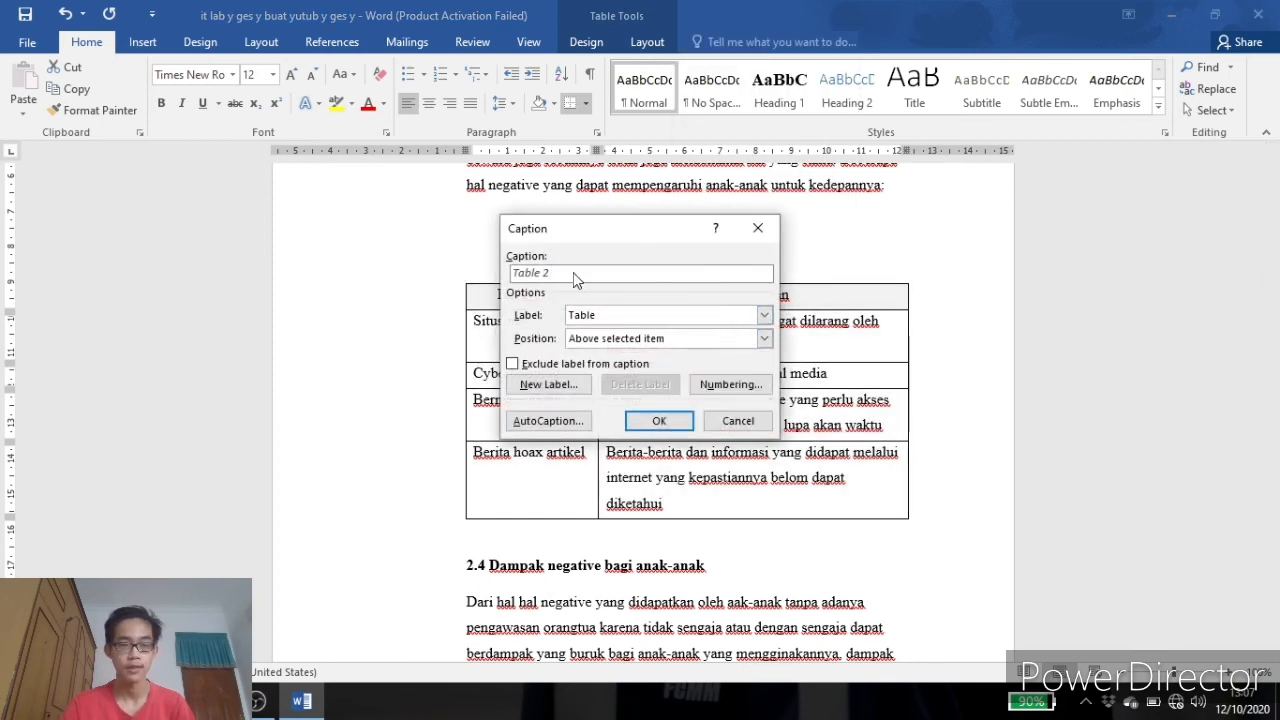
pyautogui.write('ma')
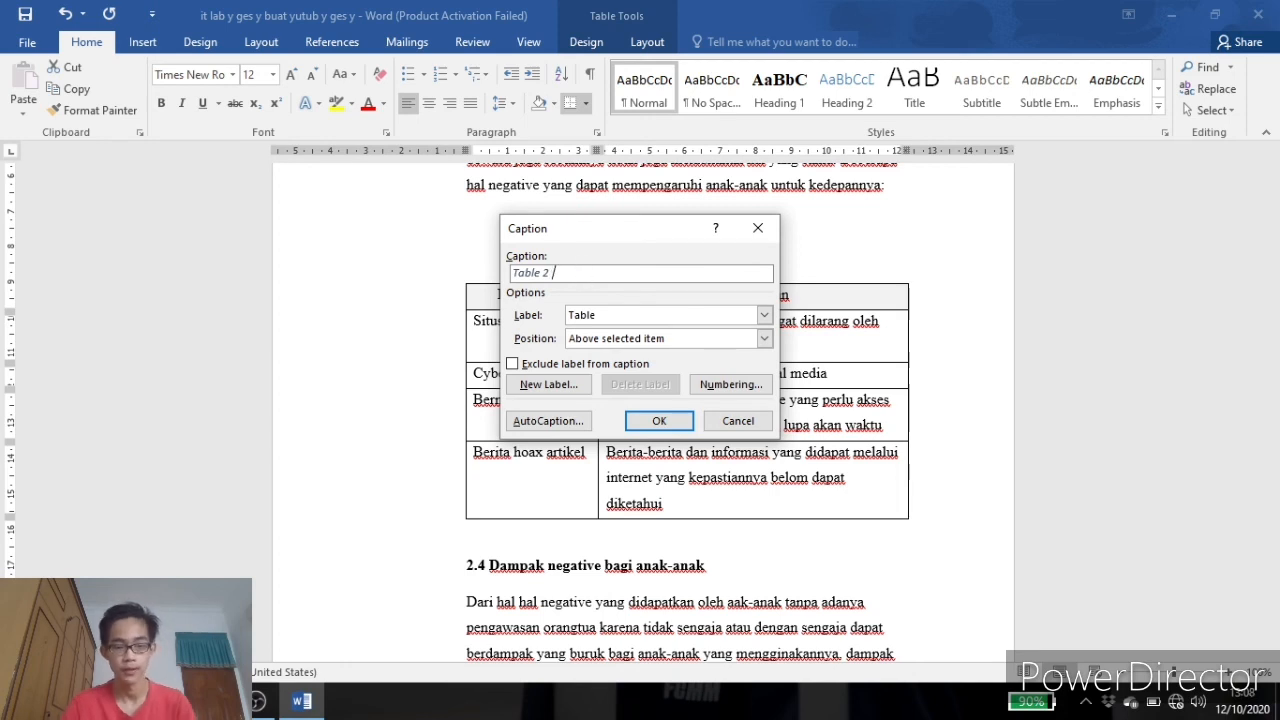
pyautogui.write('nfaat')
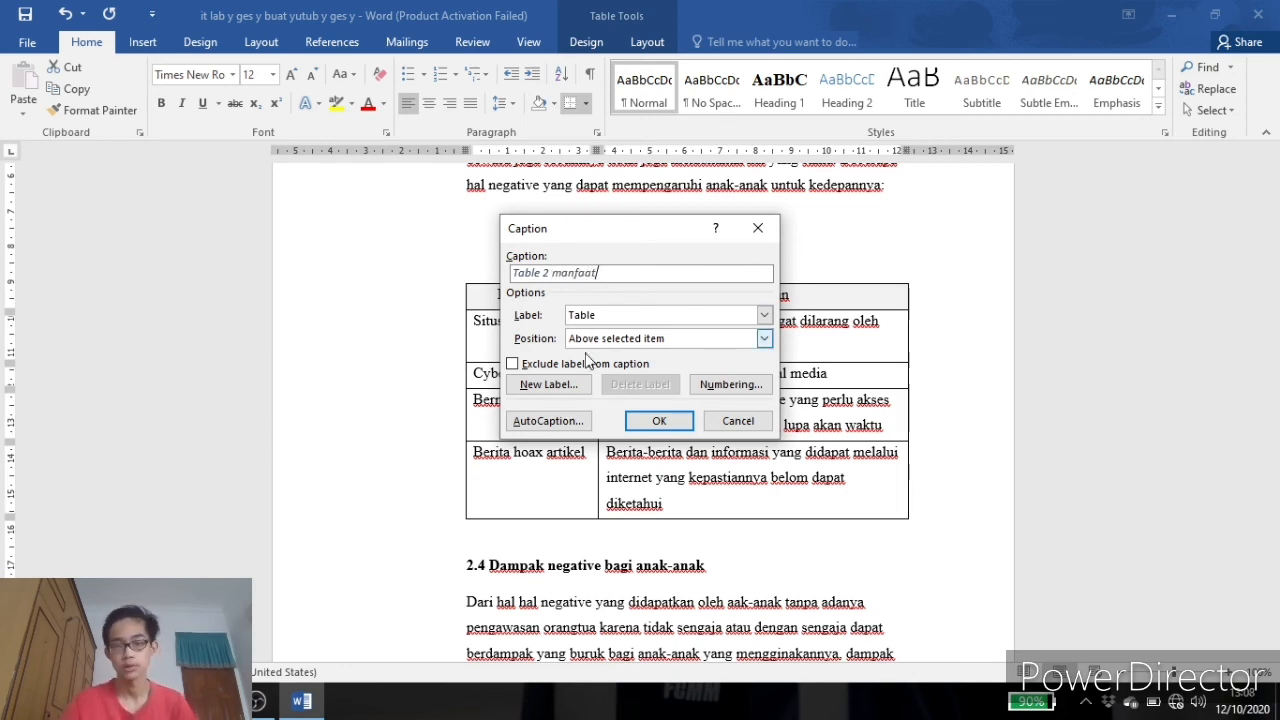
pyautogui.click(652, 420)
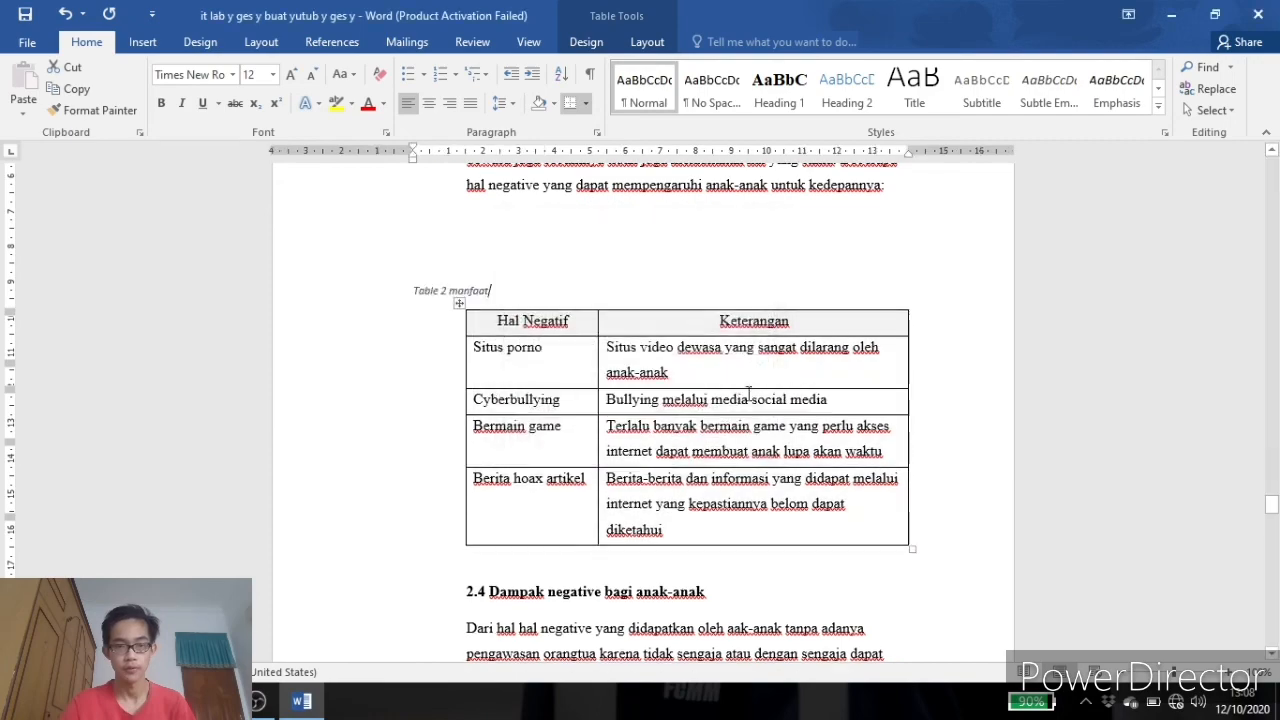
# Centre the 'Table 2 manfaat' caption above the Hal Negatif table.
pyautogui.click(428, 103)
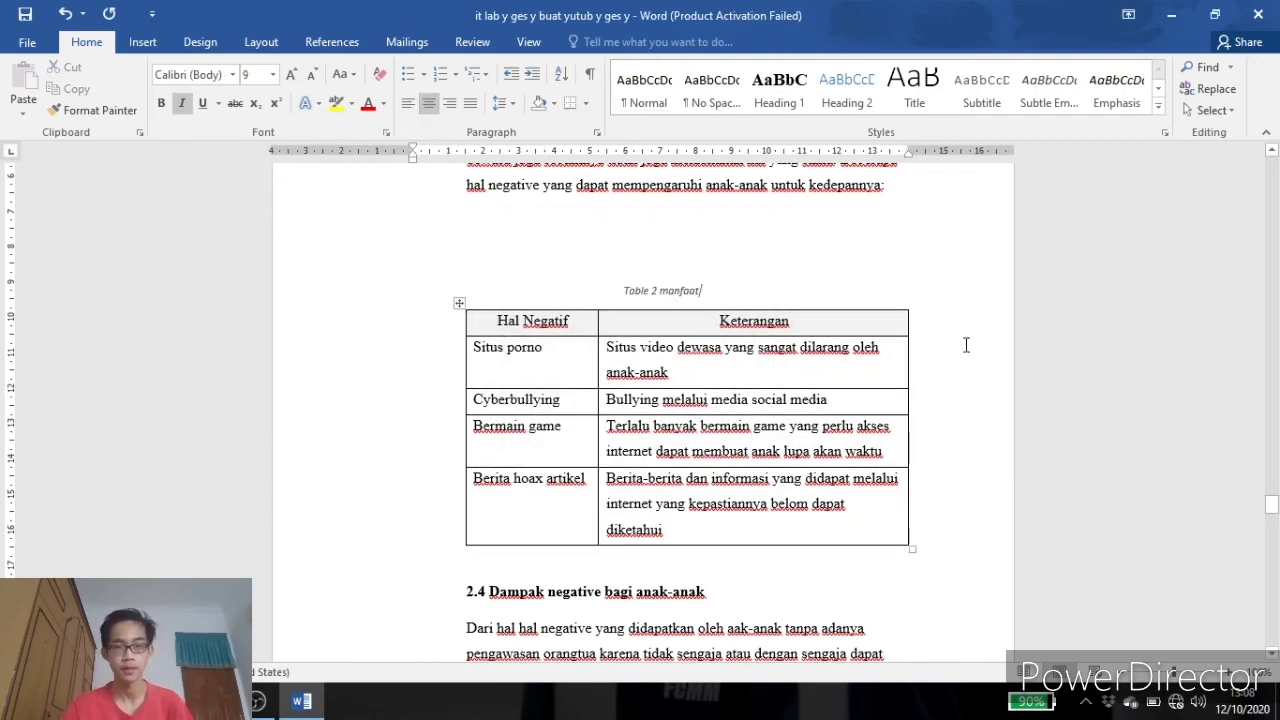
pyautogui.click(966, 343)
# Insert a table of figures using the Table caption label below the DAFTAR TABEL heading.
pyautogui.scroll(8, 966, 343)
pyautogui.scroll(20, 1000, 357)
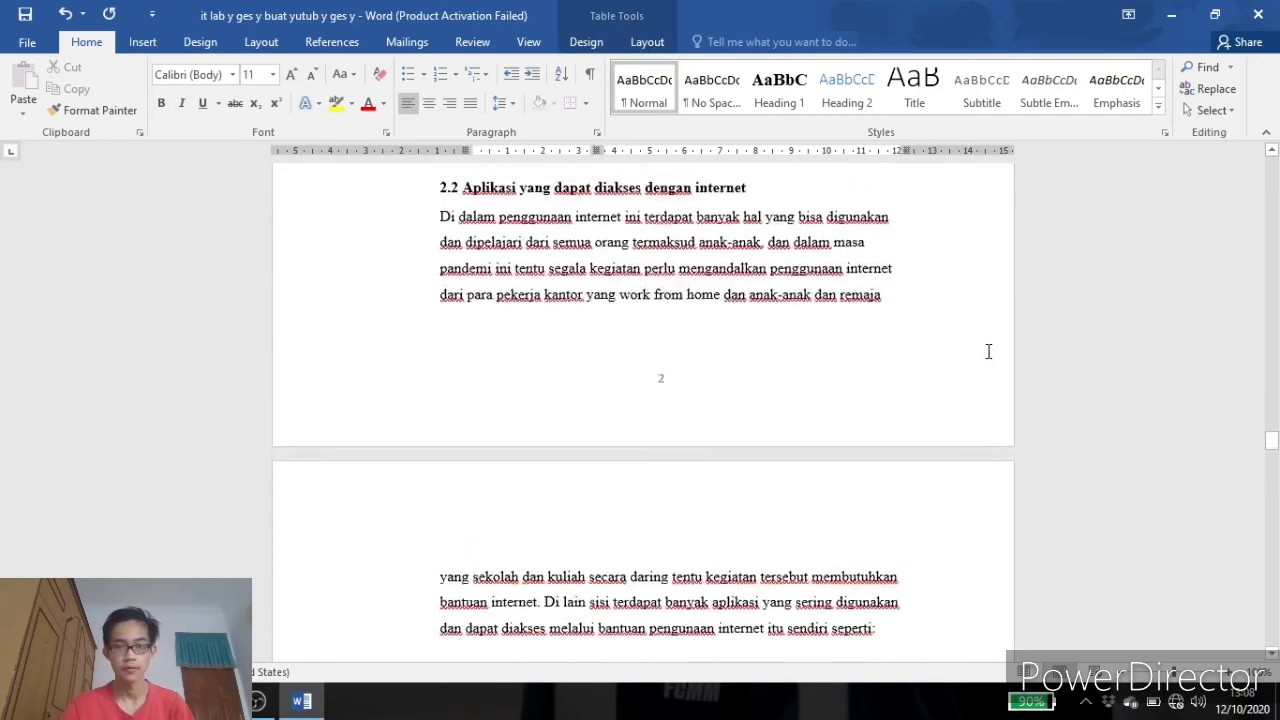
pyautogui.scroll(20, 970, 310)
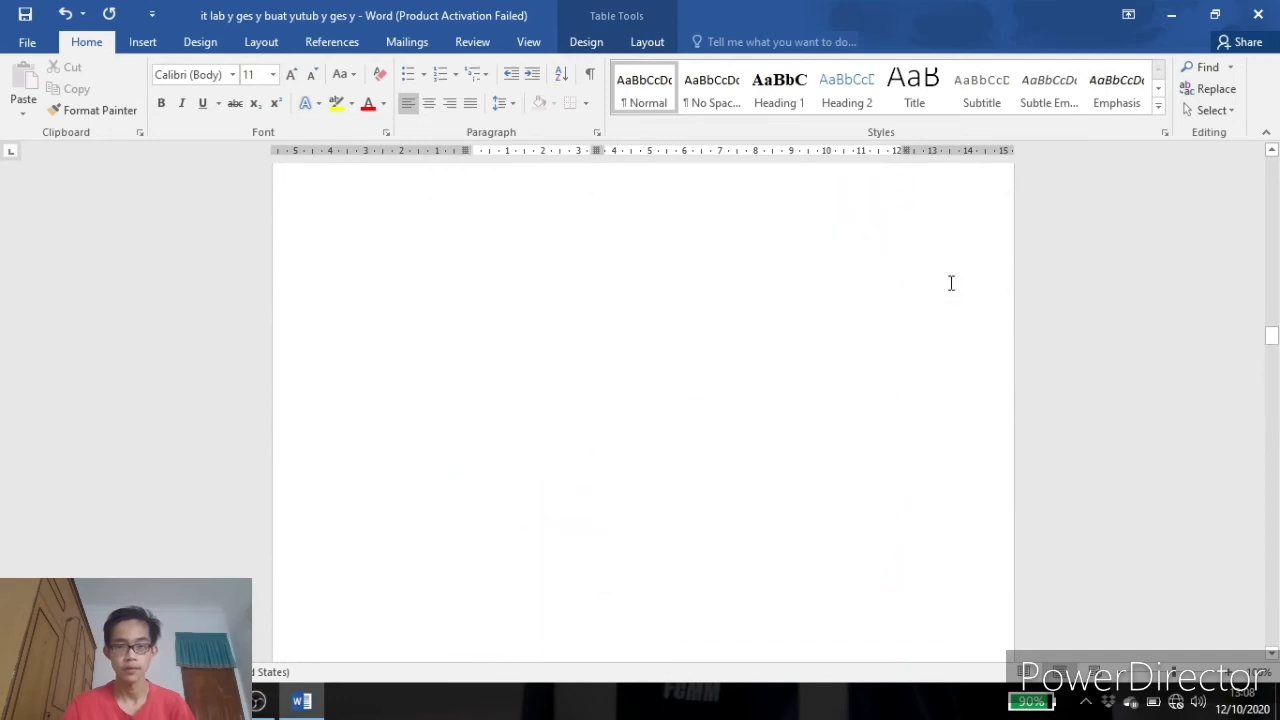
pyautogui.scroll(6, 951, 283)
pyautogui.scroll(-3, 768, 357)
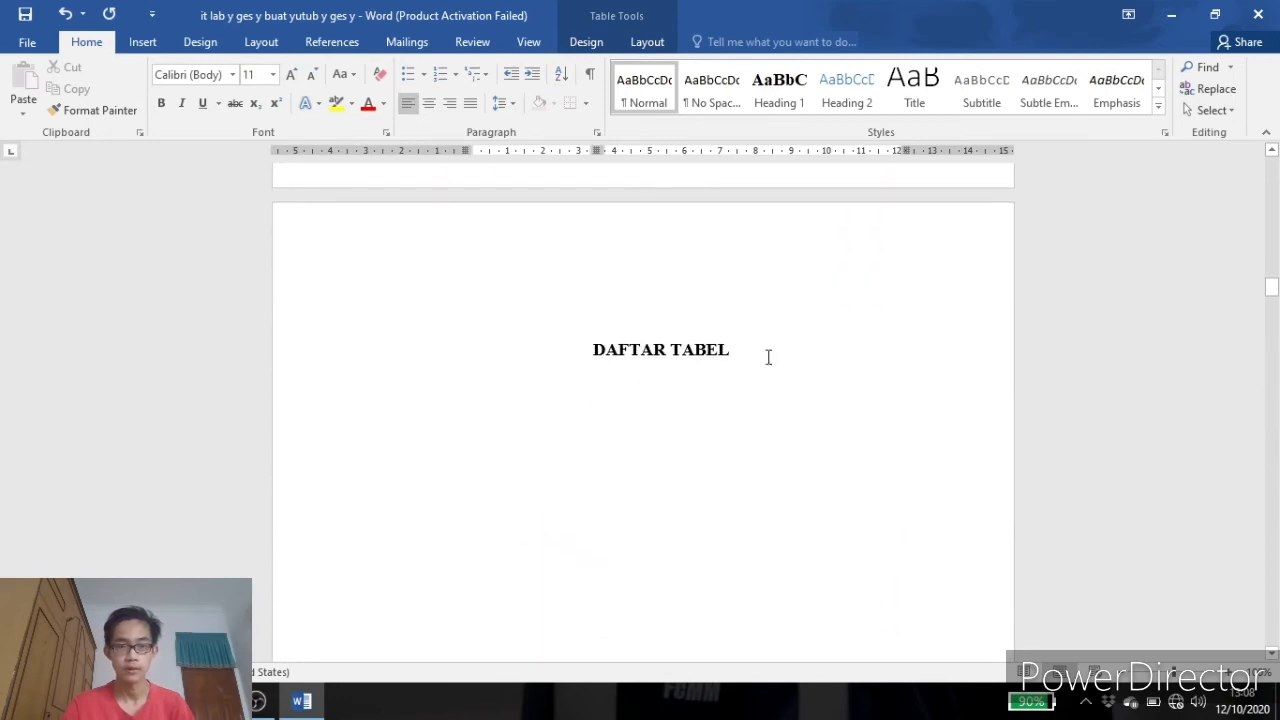
pyautogui.click(666, 390)
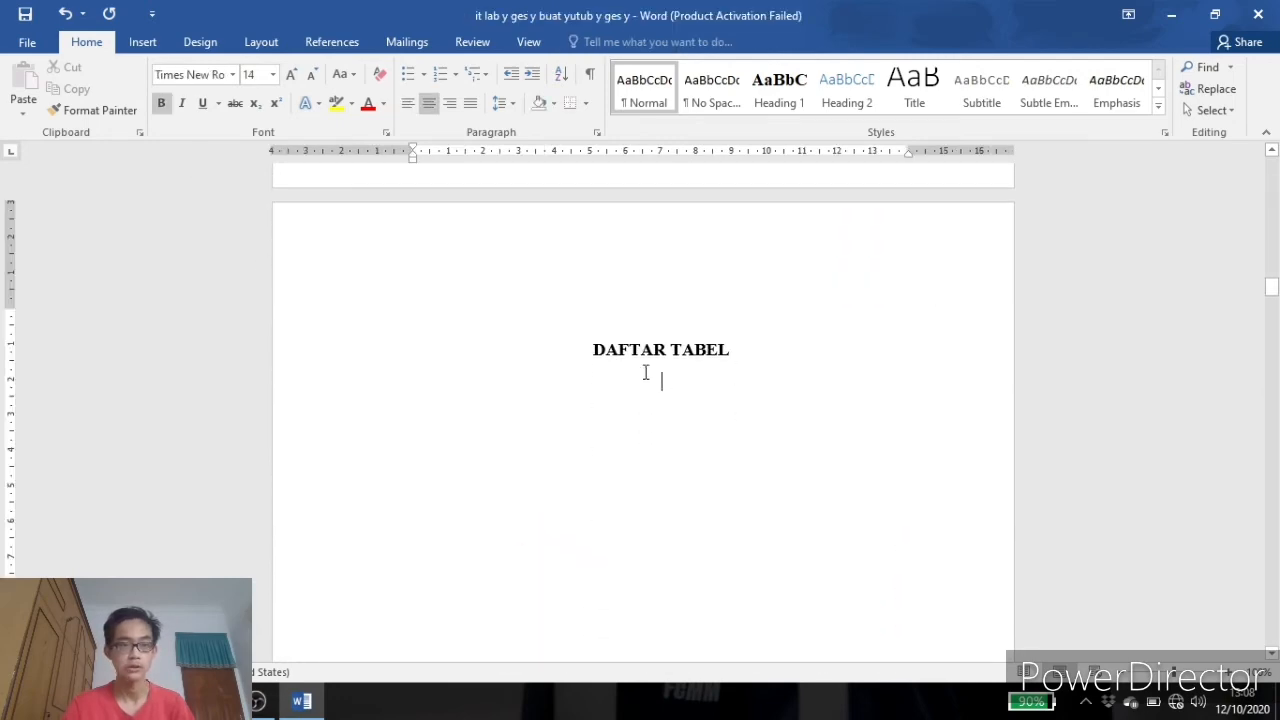
pyautogui.click(330, 42)
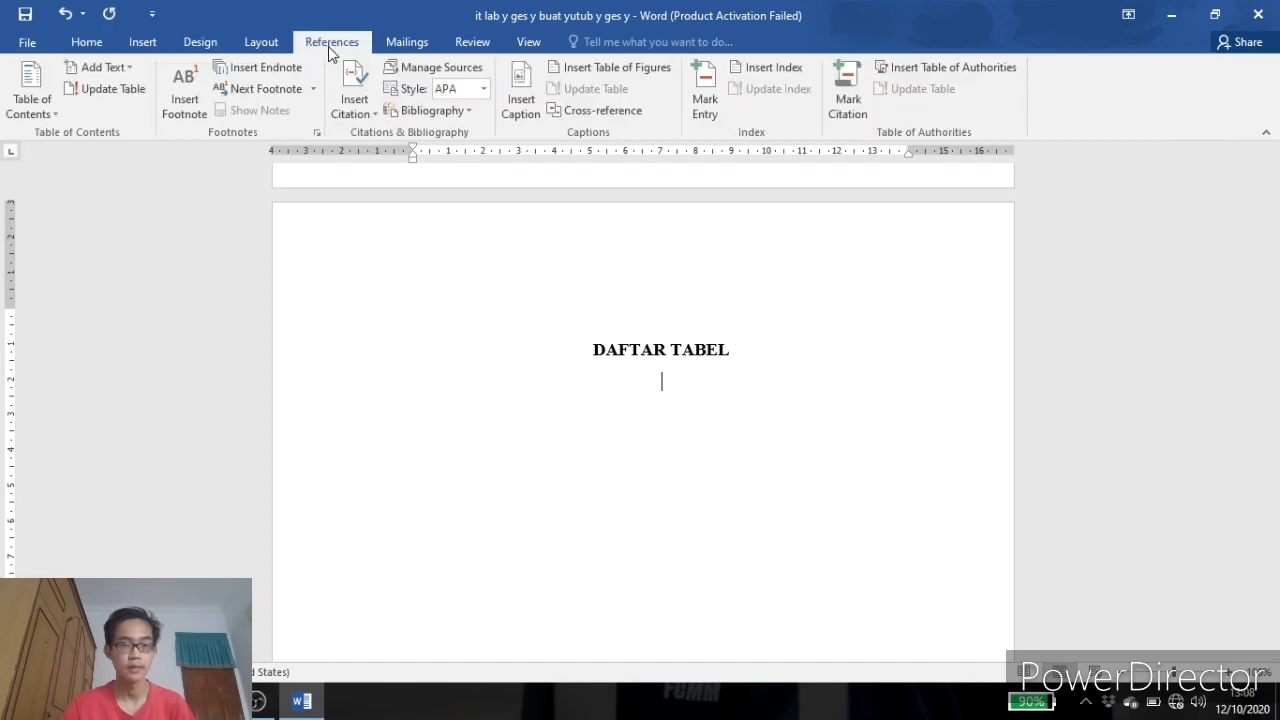
pyautogui.click(605, 80)
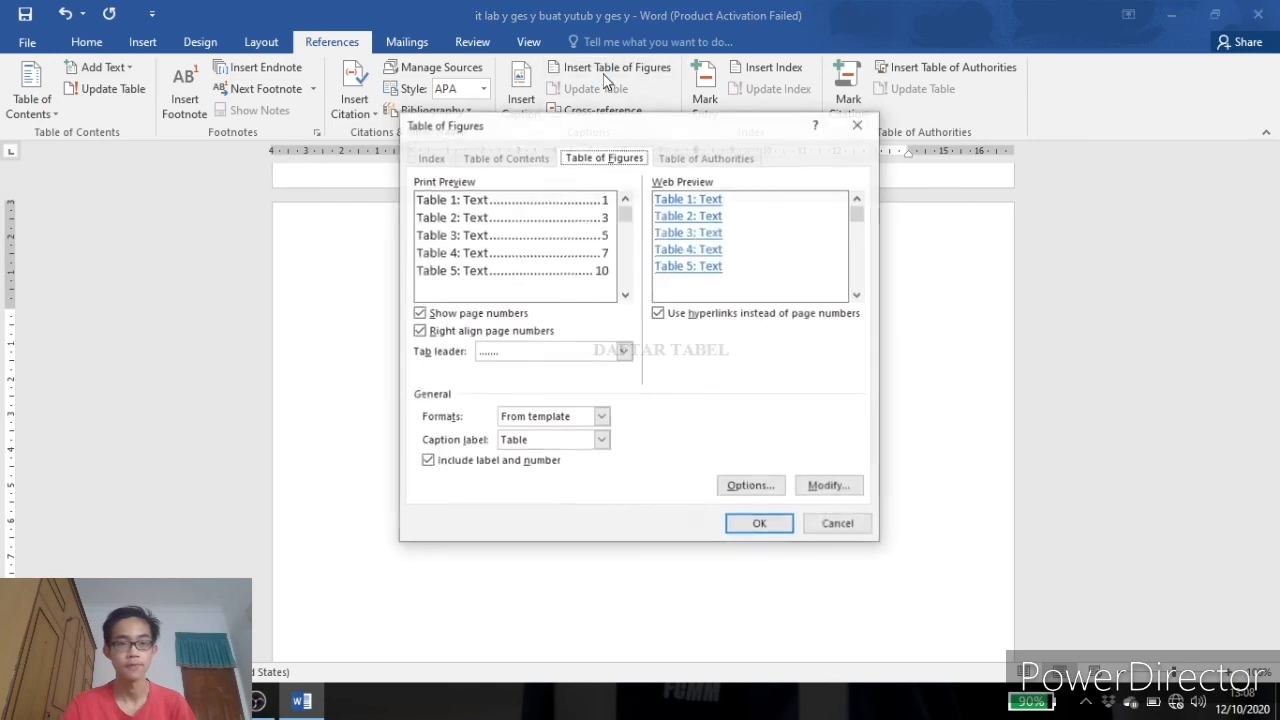
pyautogui.click(600, 441)
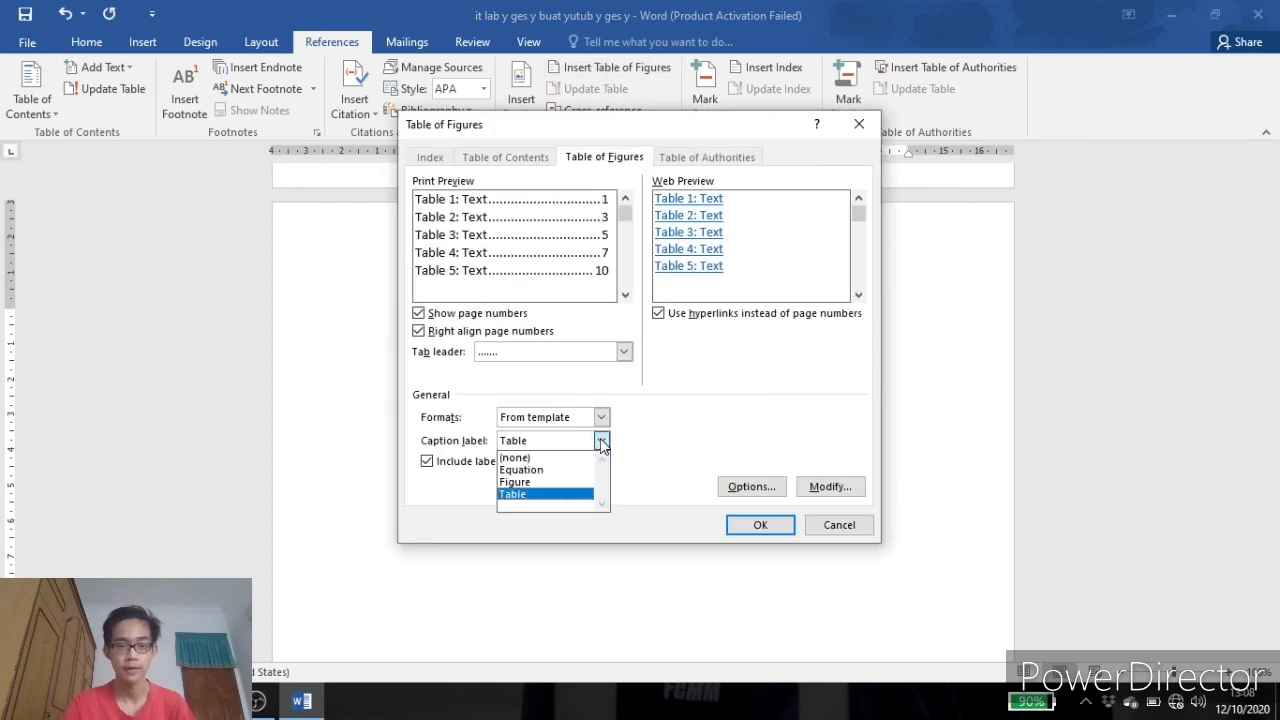
pyautogui.click(556, 484)
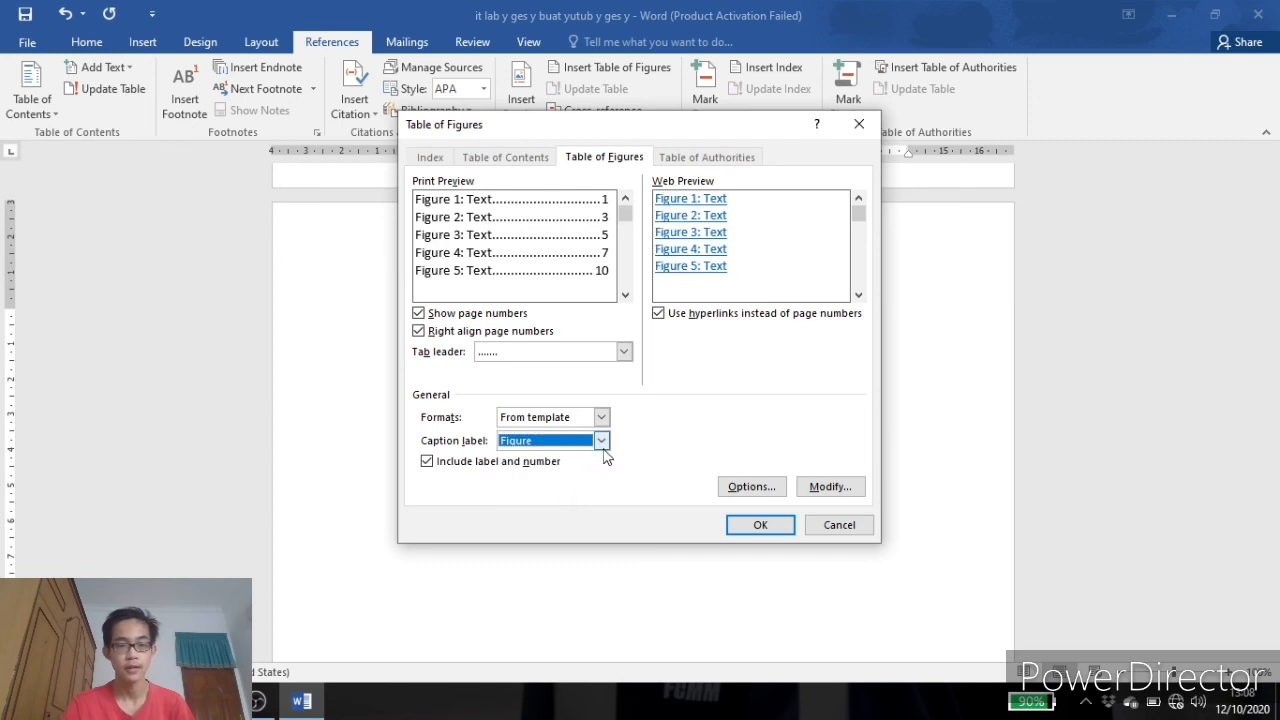
pyautogui.click(601, 441)
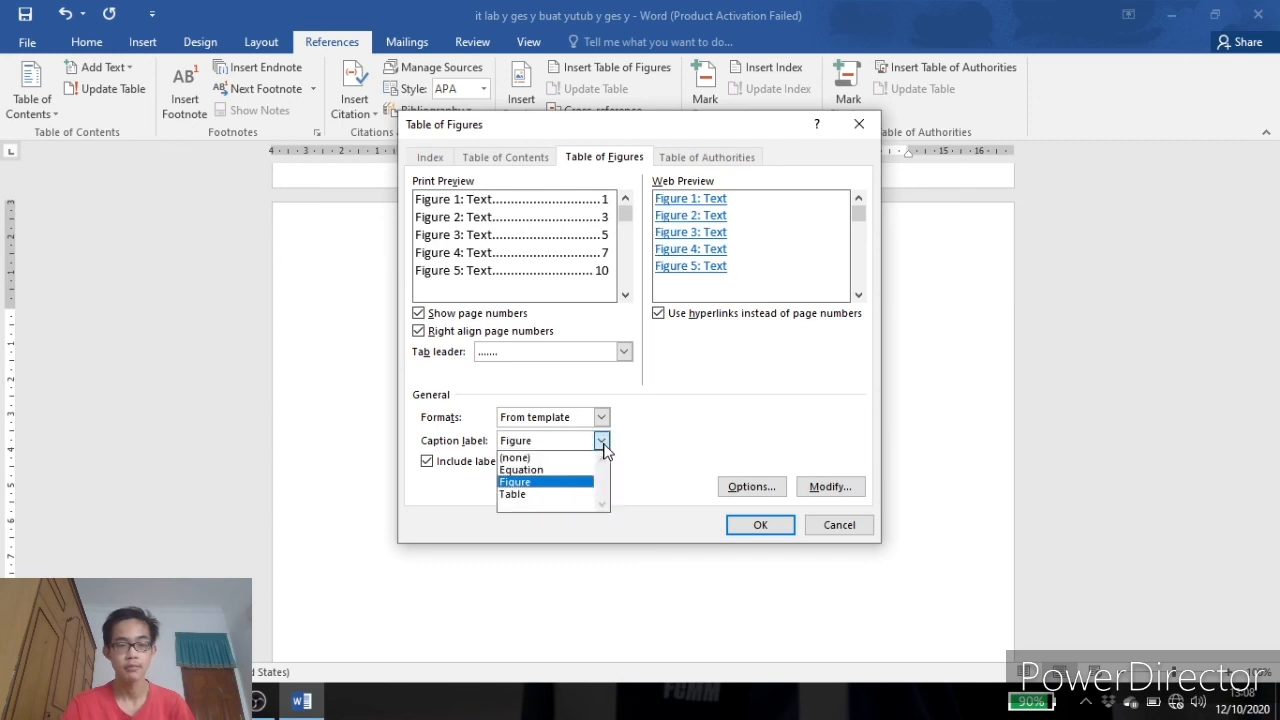
pyautogui.click(531, 497)
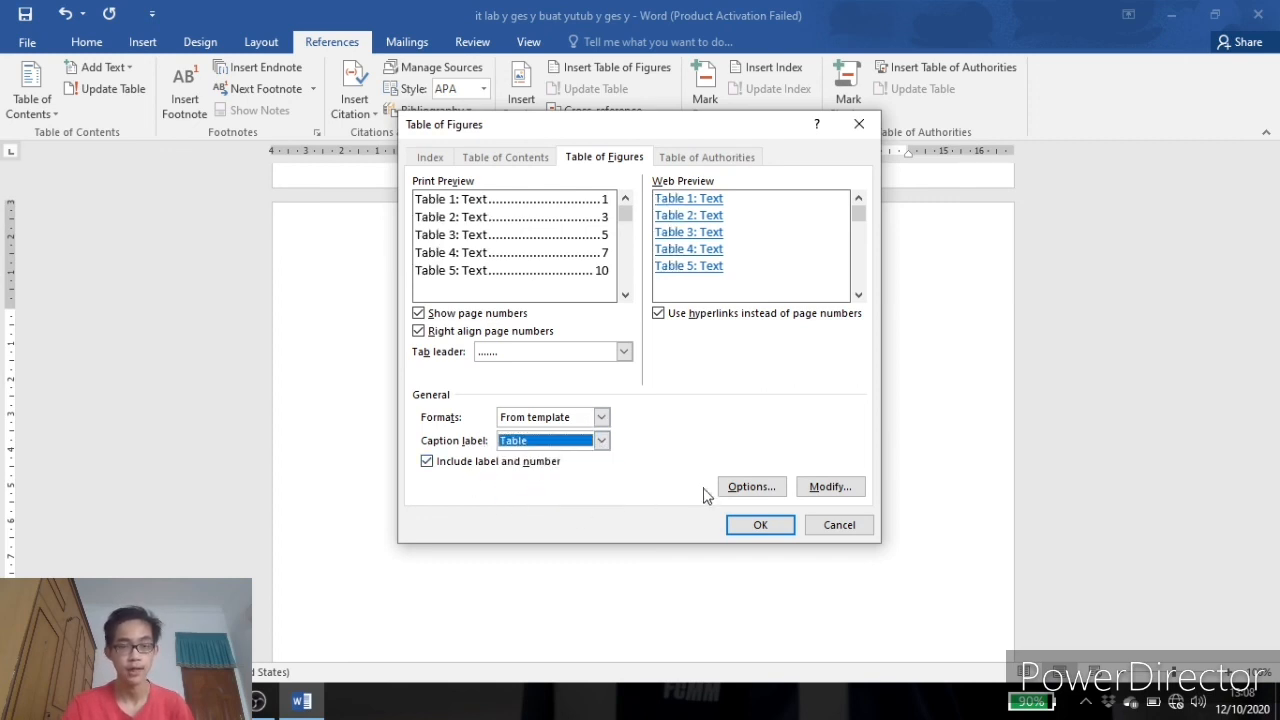
pyautogui.click(760, 525)
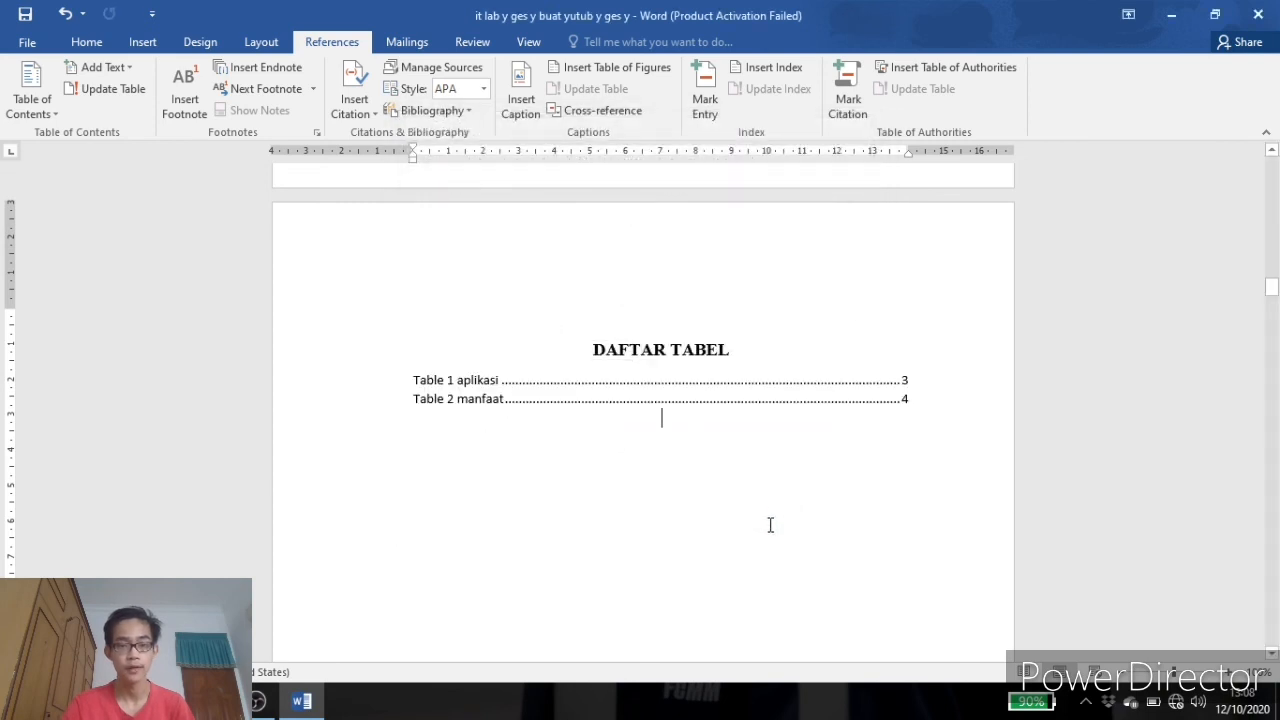
pyautogui.click(458, 380)
pyautogui.click(566, 443)
pyautogui.scroll(-5, 565, 441)
pyautogui.scroll(-15, 565, 441)
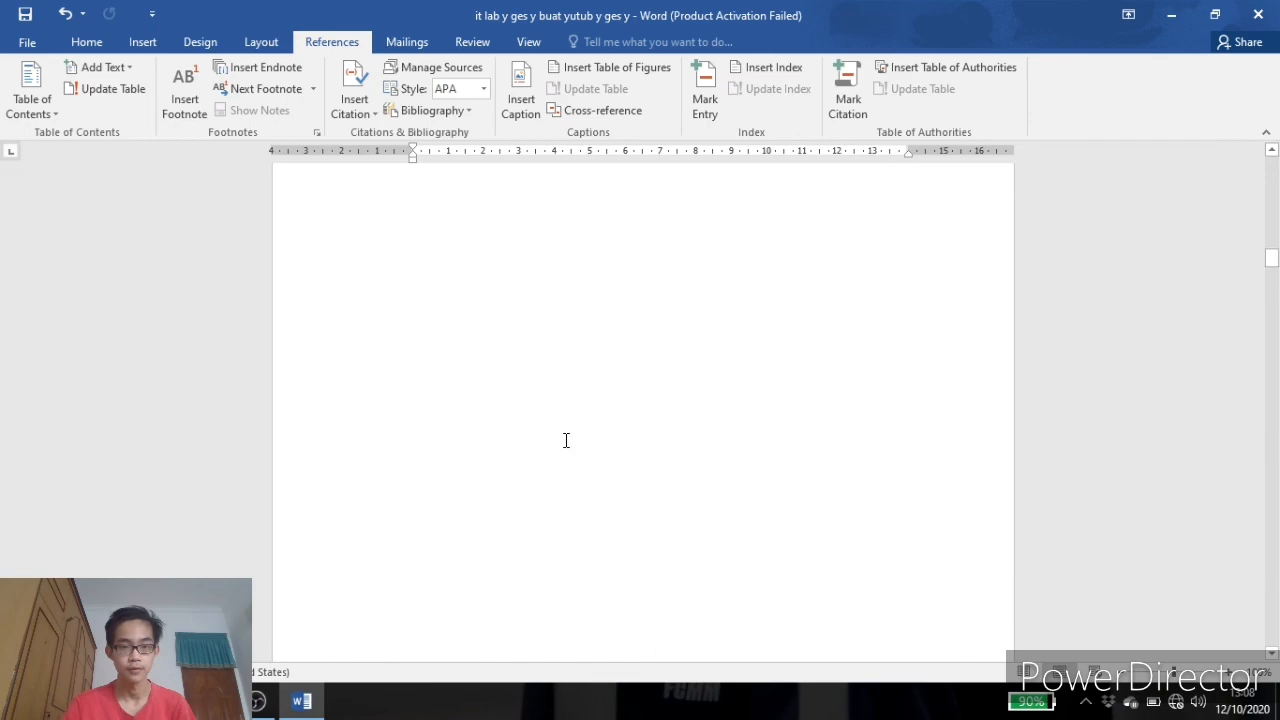
pyautogui.scroll(-2, 538, 441)
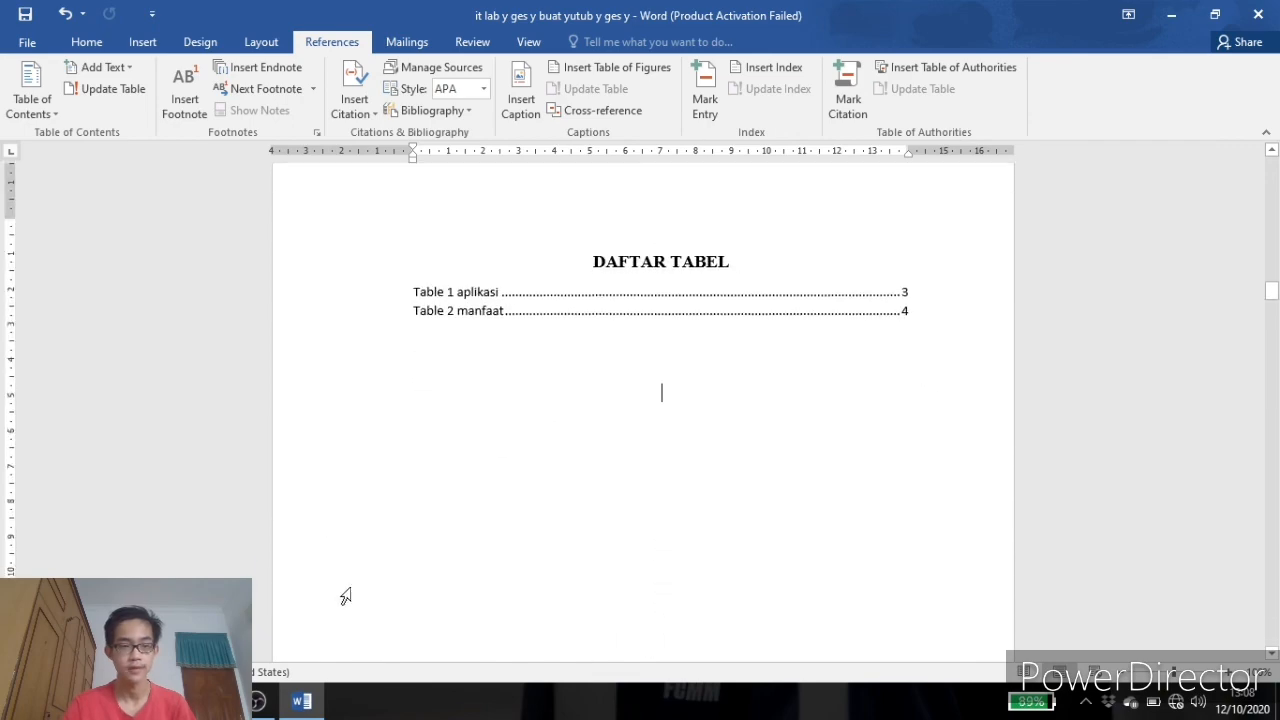